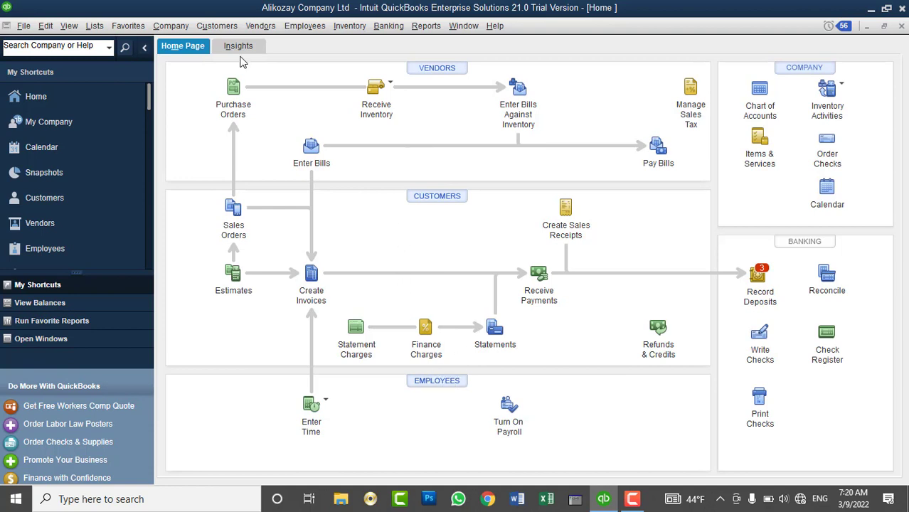
Step: Browse the Other Names list, selecting the second and third names, then glance at Banking commands
{"action": "left_click", "coordinate": [98, 27]}
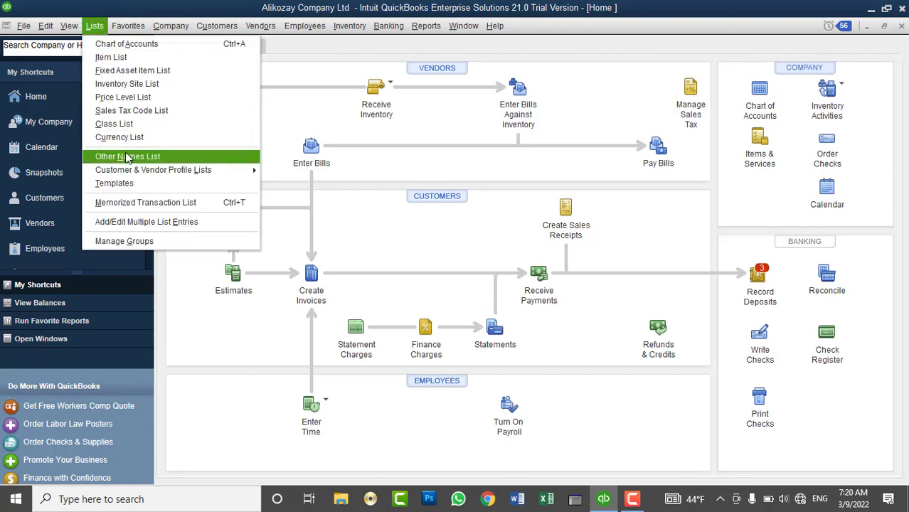
{"action": "mouse_move", "coordinate": [388, 27]}
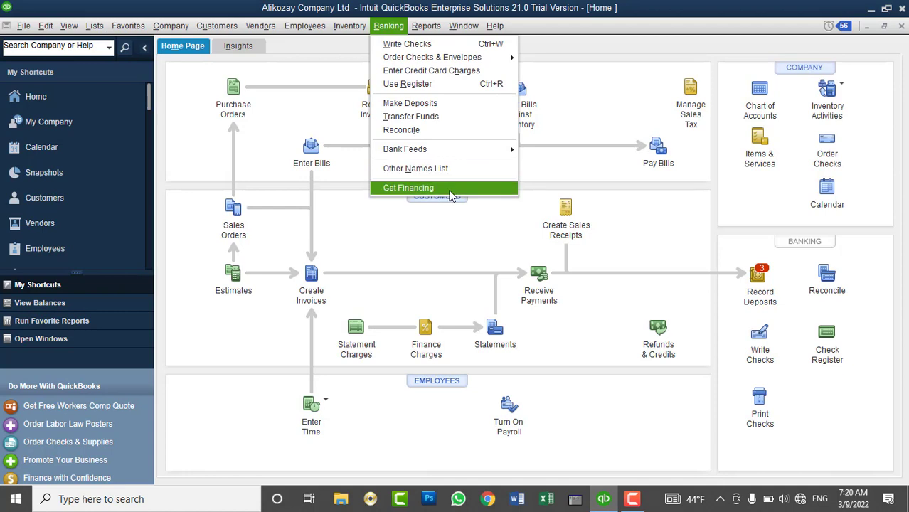
{"action": "left_click", "coordinate": [426, 168]}
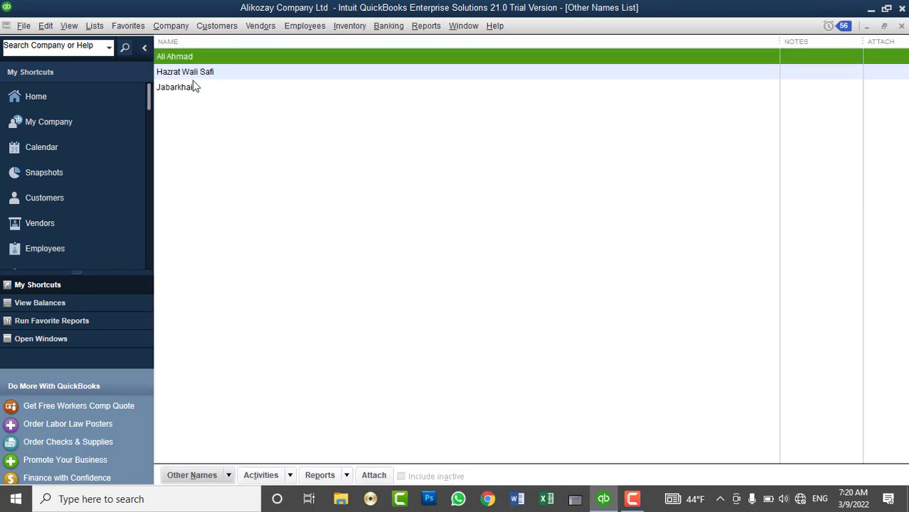
{"action": "left_click", "coordinate": [200, 75]}
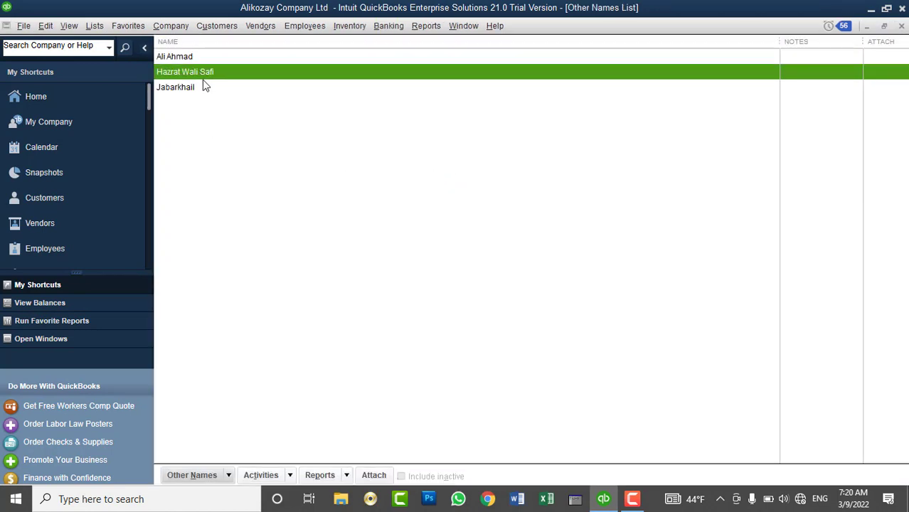
{"action": "left_click", "coordinate": [200, 91]}
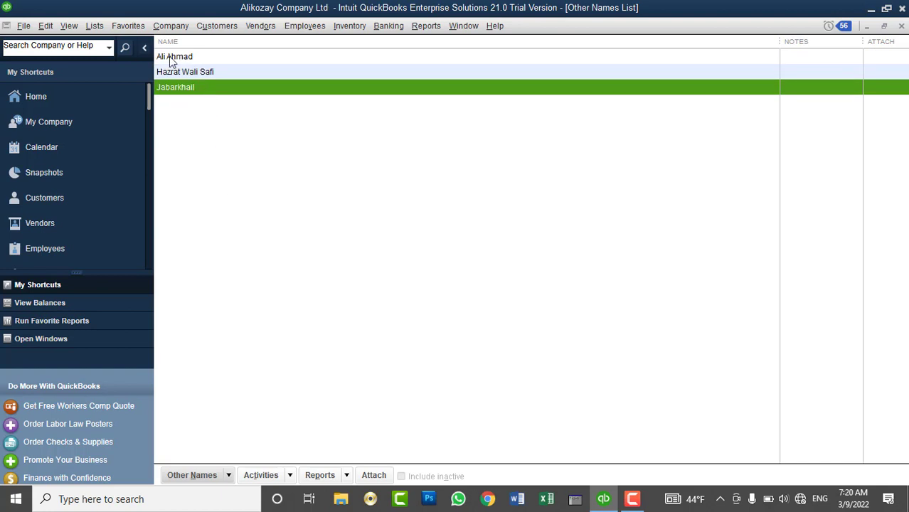
{"action": "right_click", "coordinate": [352, 264]}
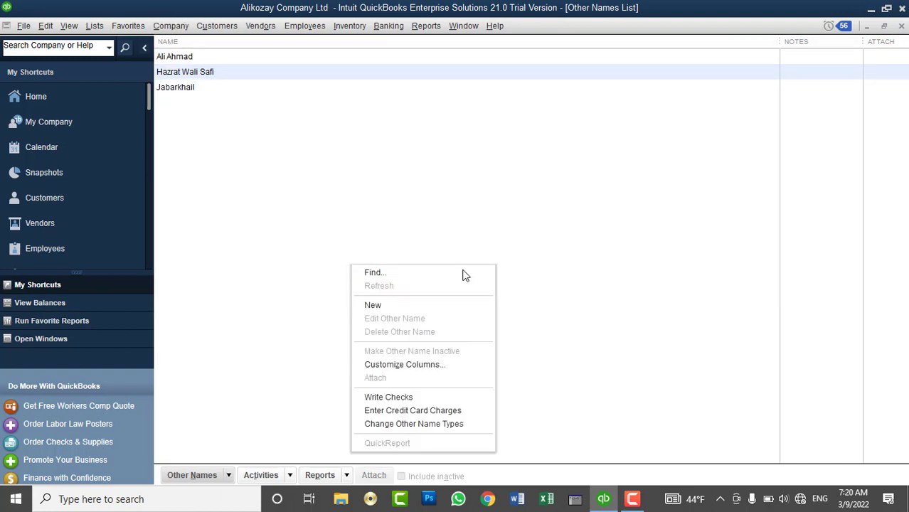
{"action": "left_click", "coordinate": [901, 25]}
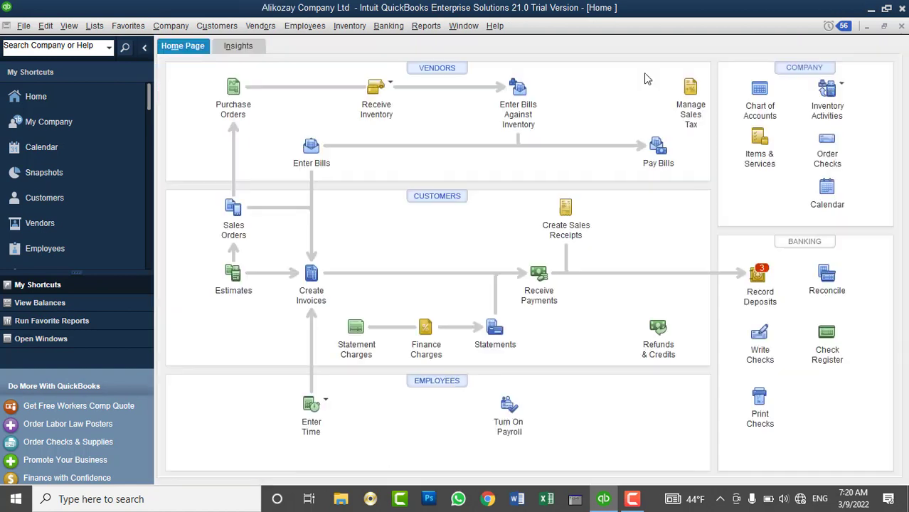
{"action": "left_click", "coordinate": [384, 26]}
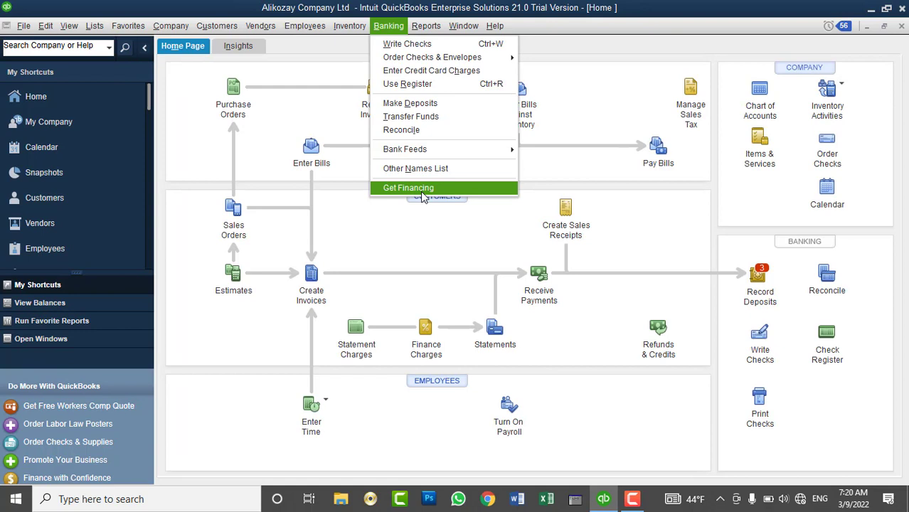
{"action": "left_click", "coordinate": [302, 64]}
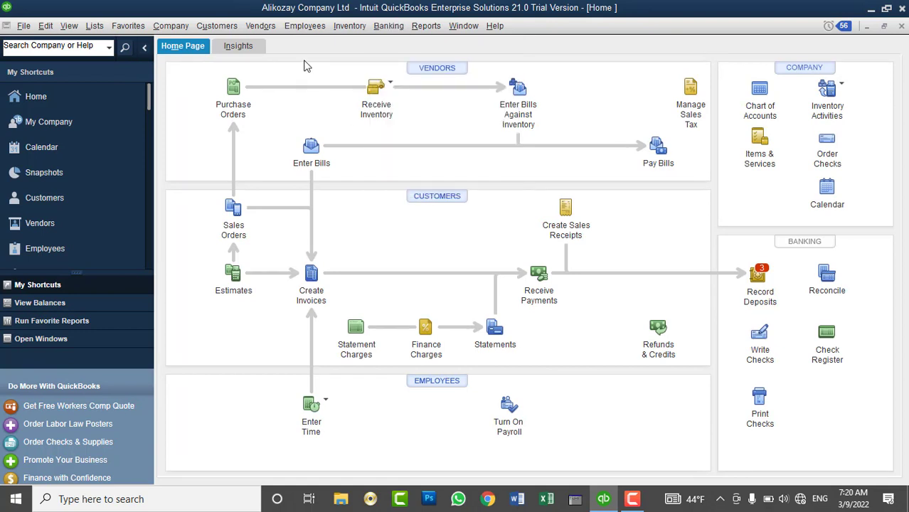
Step: Start a new general journal entry in Afghanistan Afghani currency
{"action": "left_click", "coordinate": [171, 25]}
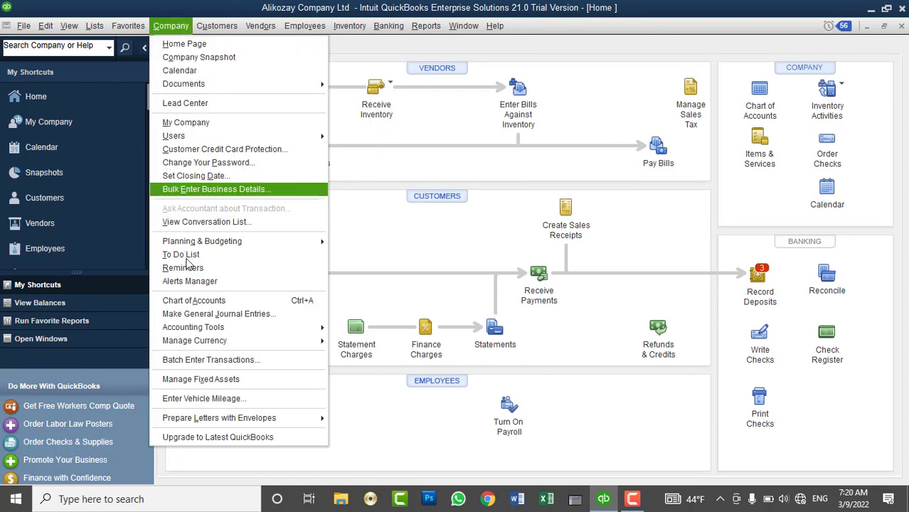
{"action": "left_click", "coordinate": [214, 314]}
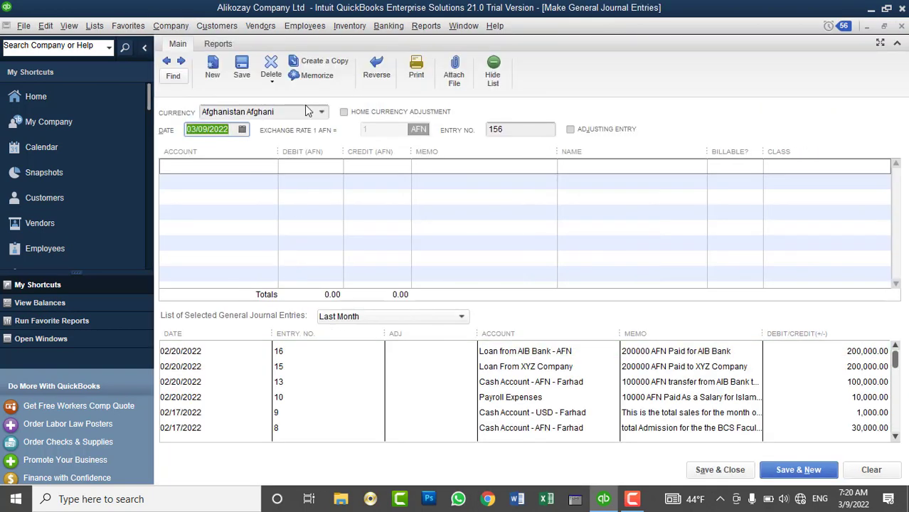
{"action": "left_click", "coordinate": [322, 114]}
{"action": "left_click", "coordinate": [323, 115]}
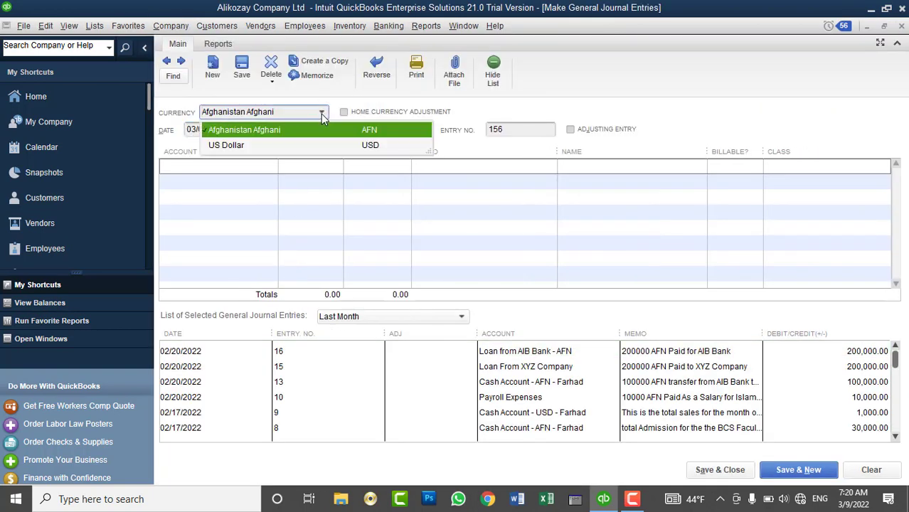
{"action": "left_click", "coordinate": [308, 132]}
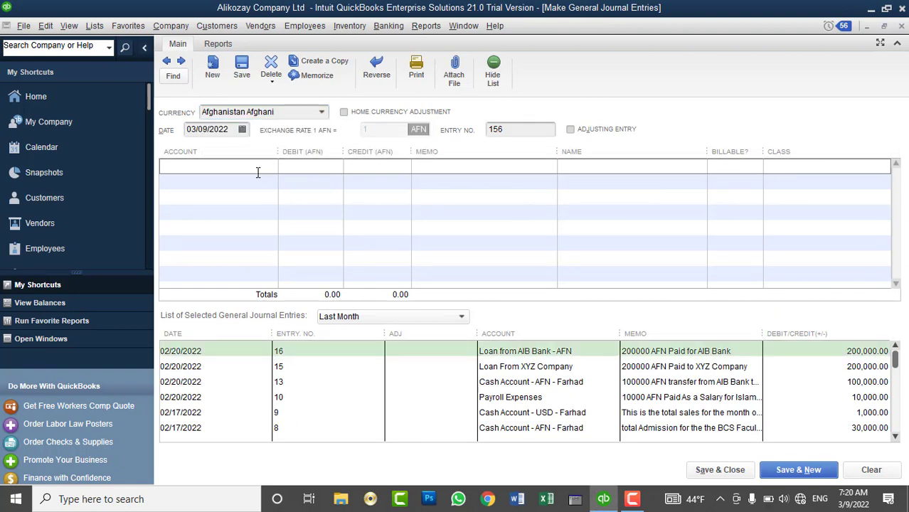
Step: Set the first journal line's account to Rent Expense and show the Name choices
{"action": "left_click", "coordinate": [270, 167]}
{"action": "scroll", "coordinate": [261, 391], "scroll_direction": "down", "scroll_amount": 4}
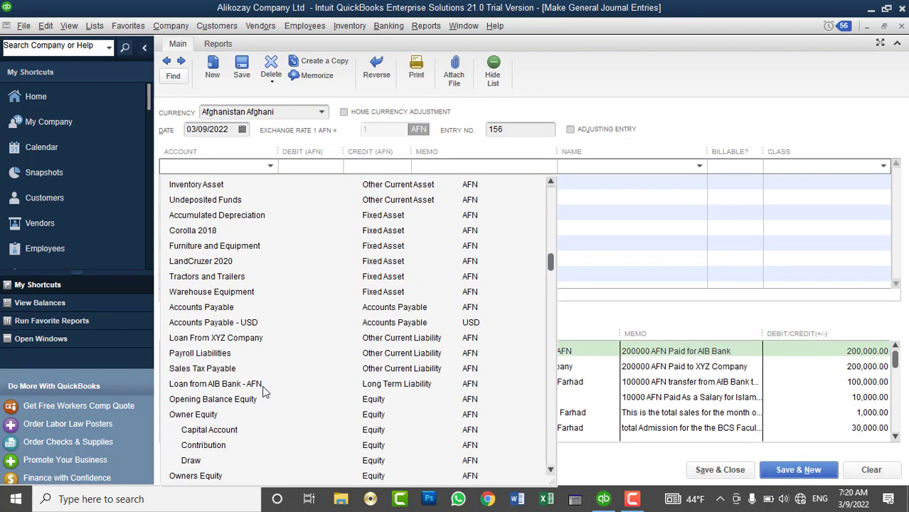
{"action": "scroll", "coordinate": [262, 391], "scroll_direction": "down", "scroll_amount": 7}
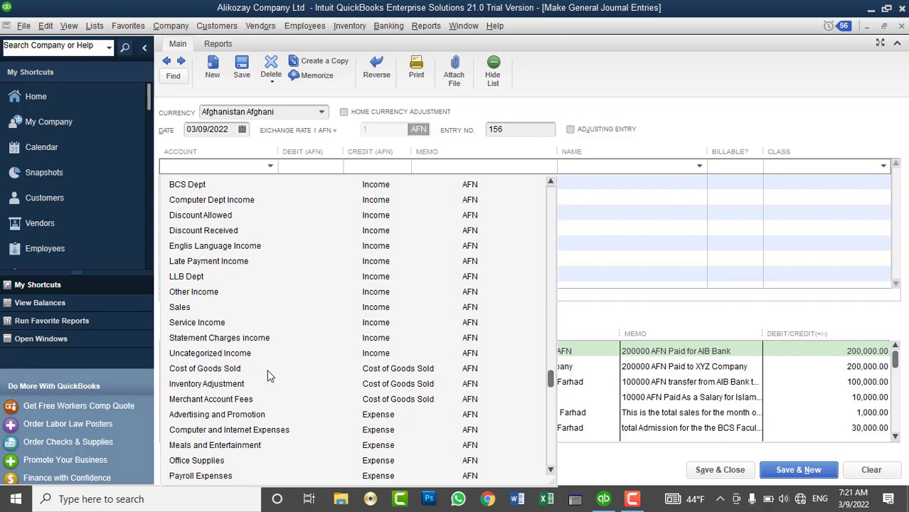
{"action": "scroll", "coordinate": [268, 376], "scroll_direction": "down", "scroll_amount": 2}
{"action": "scroll", "coordinate": [268, 375], "scroll_direction": "down", "scroll_amount": 1}
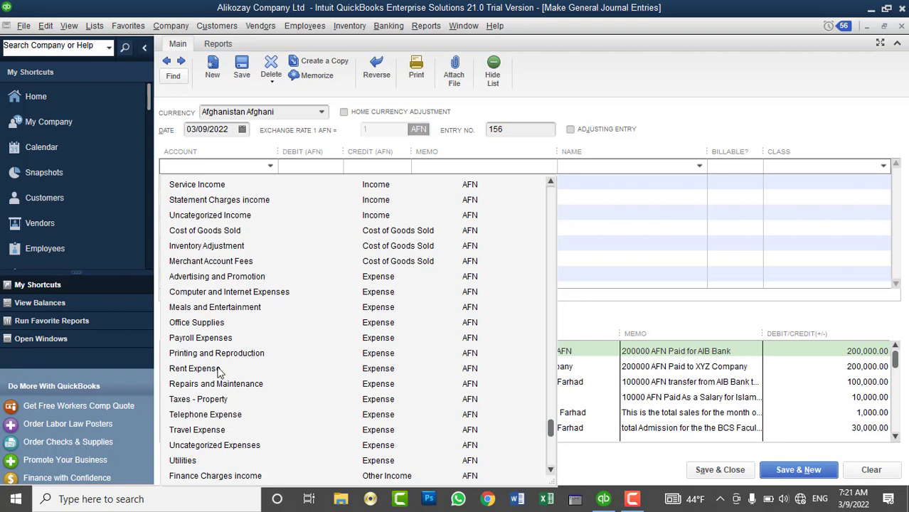
{"action": "left_click", "coordinate": [219, 370]}
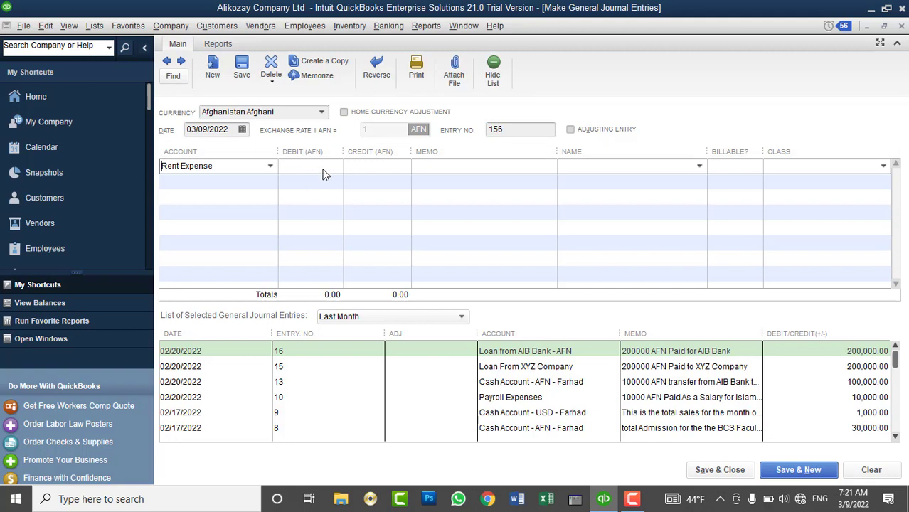
{"action": "left_click", "coordinate": [700, 169]}
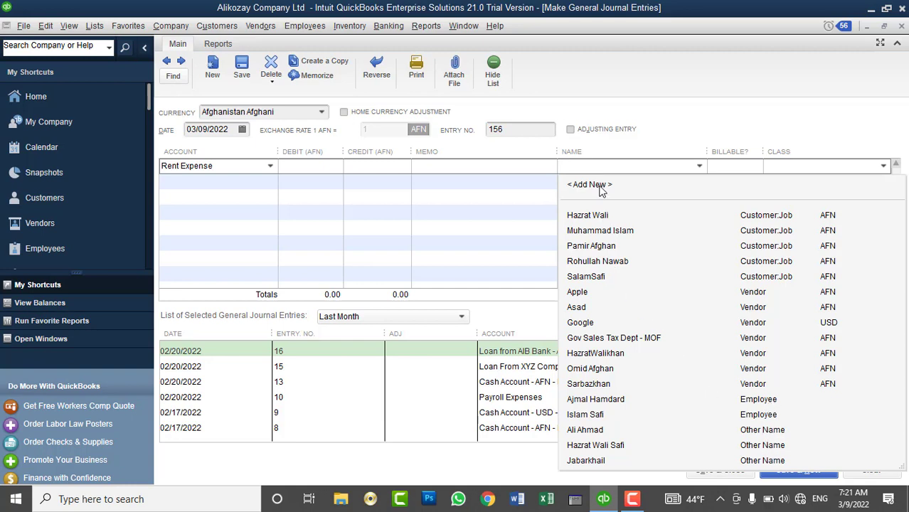
Step: Try adding a new Other, Vendor, Customer or Employee name, cancel, and close the journal entry
{"action": "left_click", "coordinate": [590, 185]}
{"action": "left_click", "coordinate": [519, 221]}
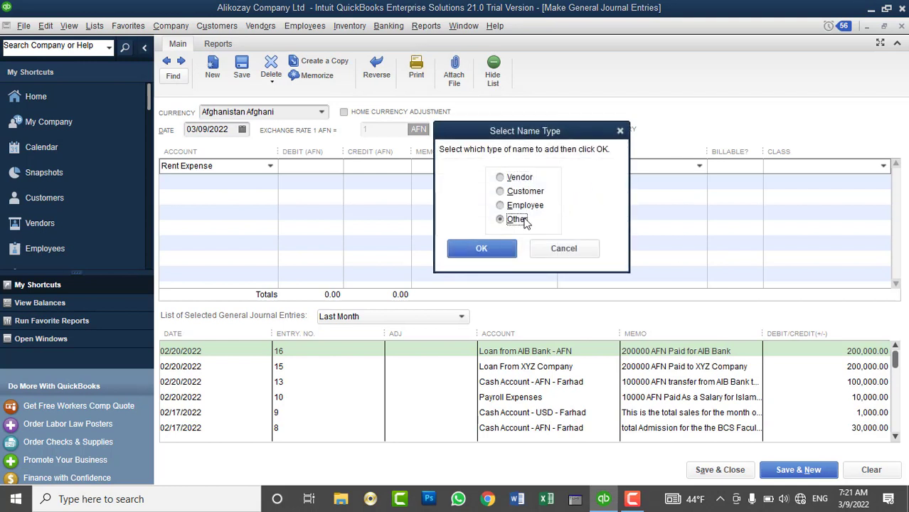
{"action": "left_click", "coordinate": [529, 180]}
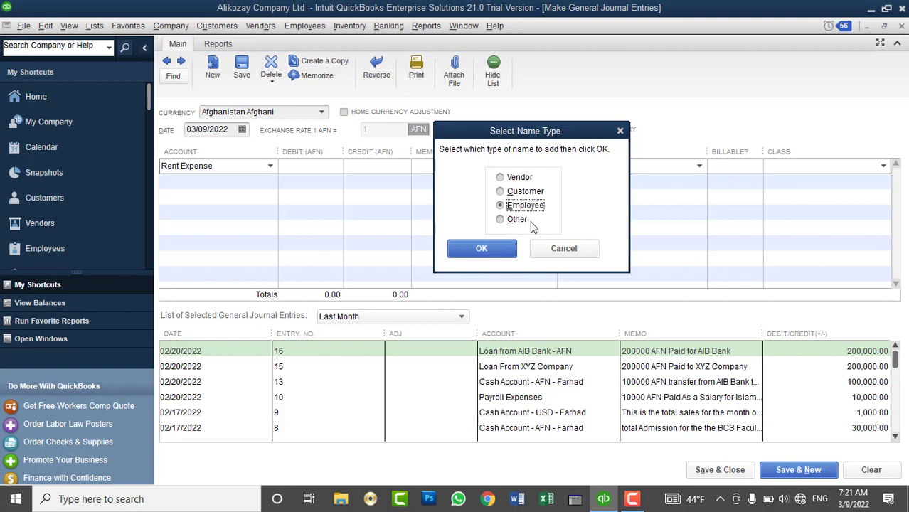
{"action": "left_click", "coordinate": [529, 192]}
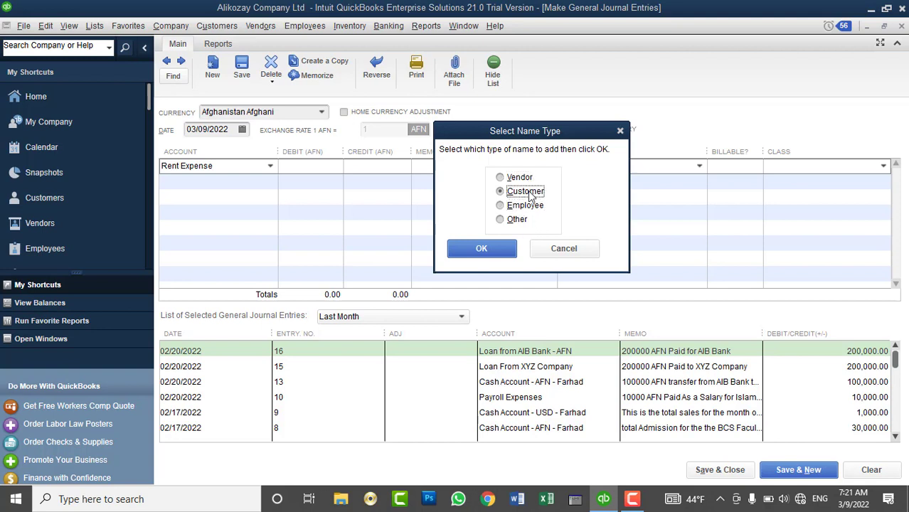
{"action": "left_click", "coordinate": [532, 206]}
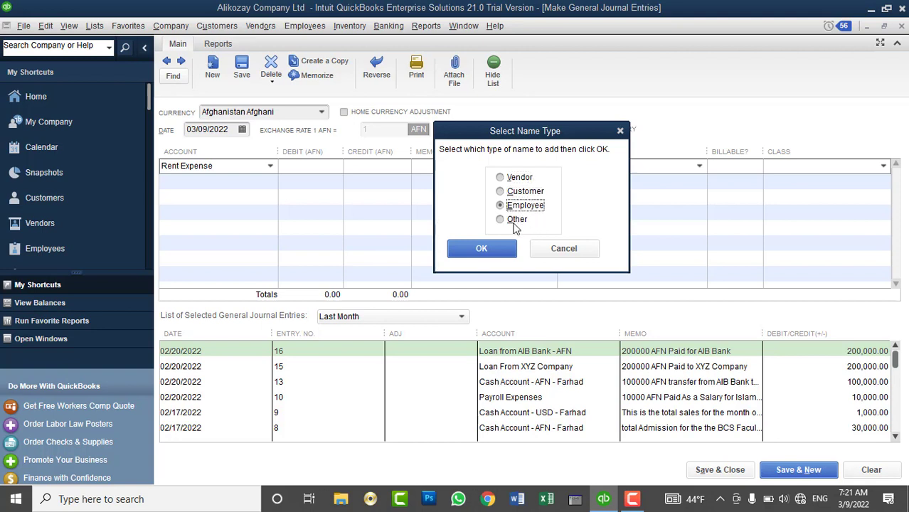
{"action": "left_click", "coordinate": [575, 249]}
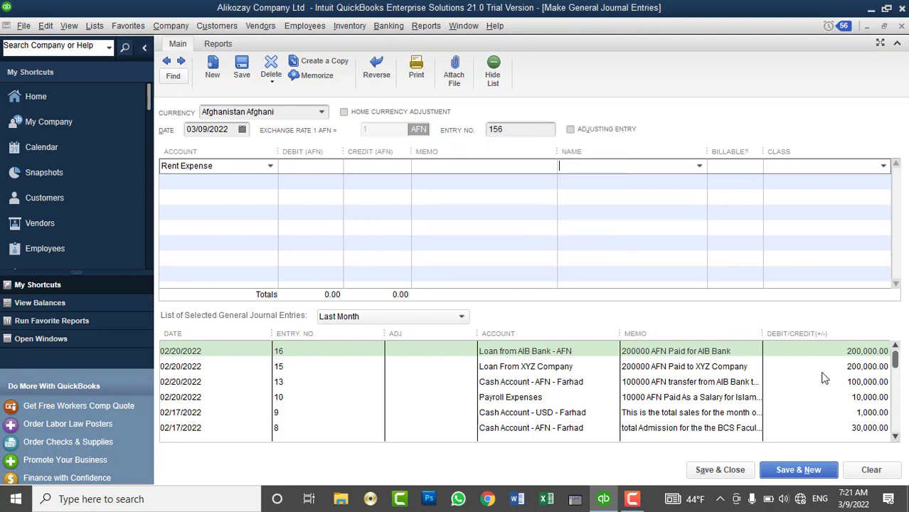
{"action": "left_click", "coordinate": [901, 25]}
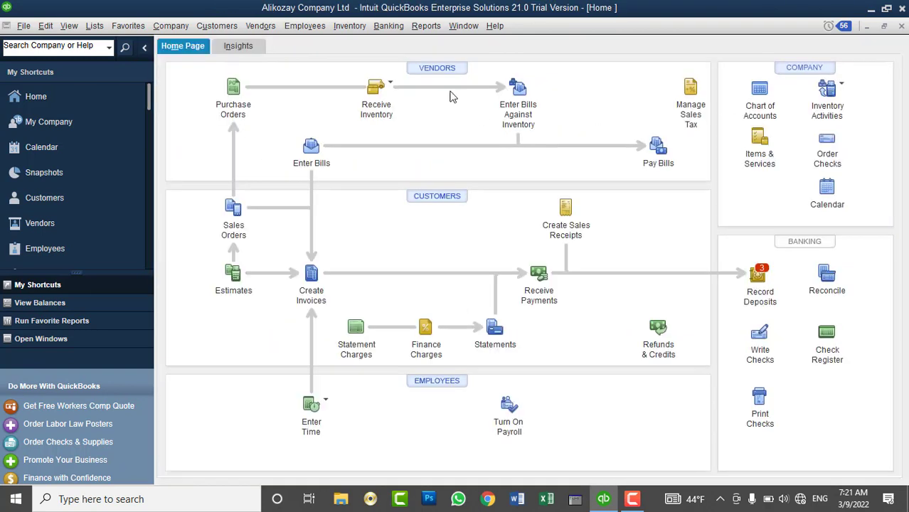
Step: Browse the Banking and Customers menus, open financing options, then cancel the internet setup
{"action": "left_click", "coordinate": [400, 27]}
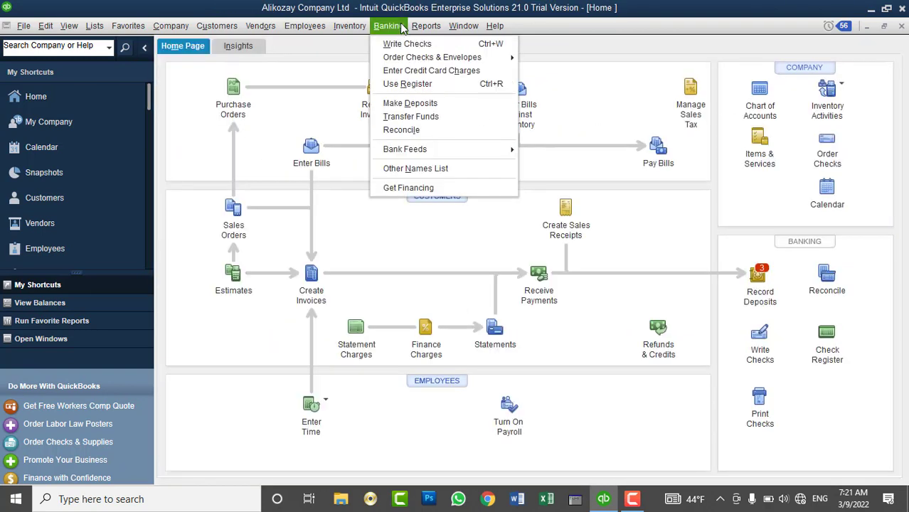
{"action": "left_click", "coordinate": [226, 26]}
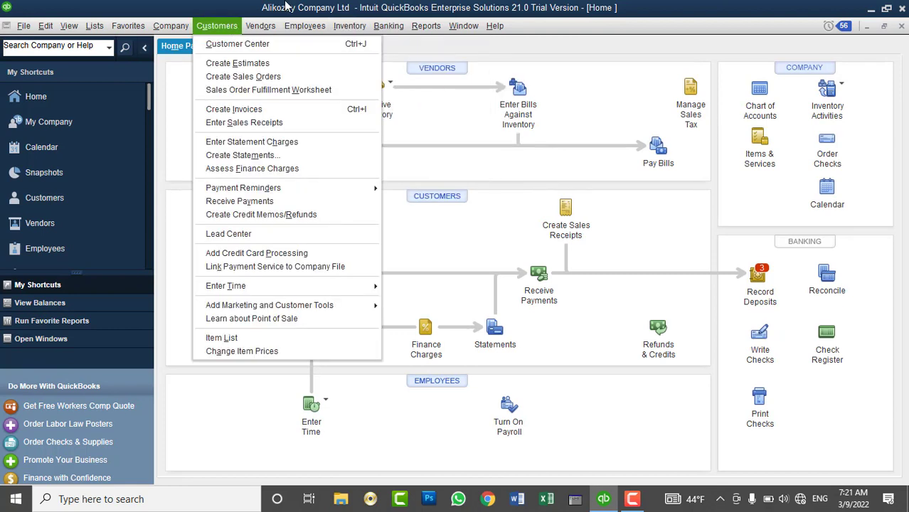
{"action": "mouse_move", "coordinate": [388, 26]}
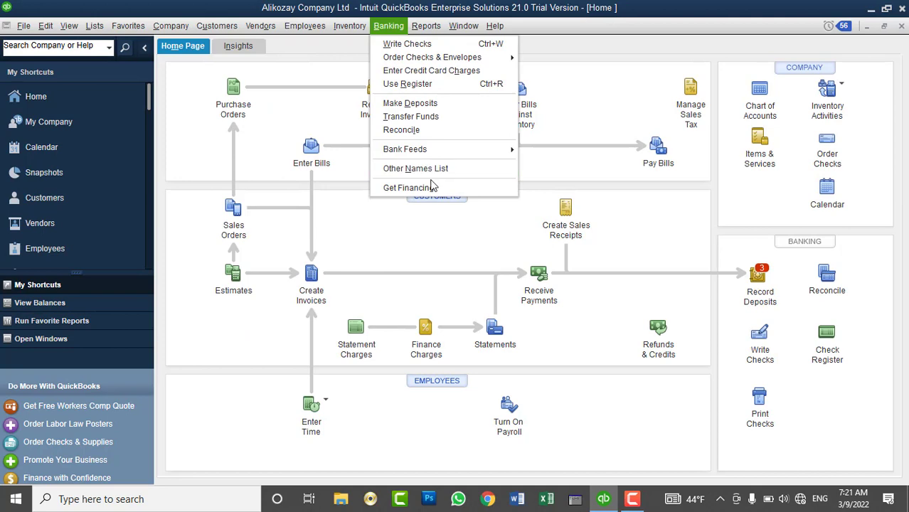
{"action": "left_click", "coordinate": [432, 185]}
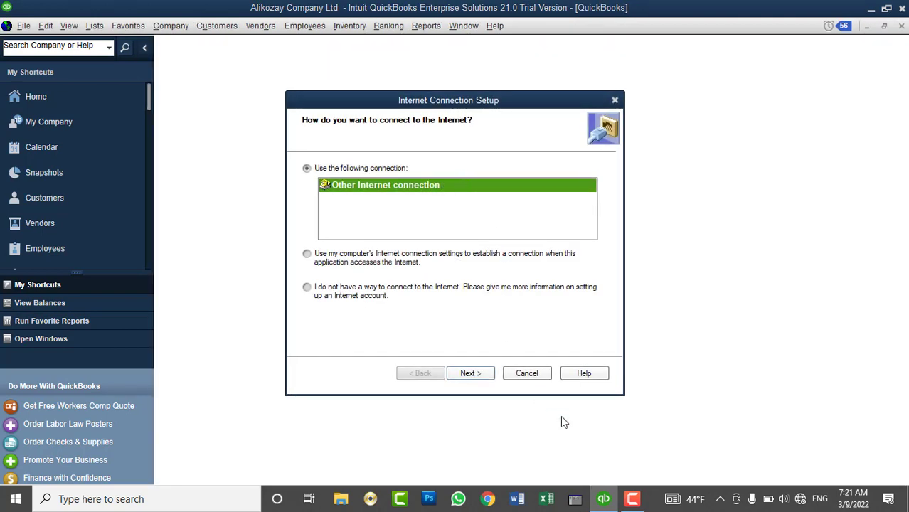
{"action": "left_click", "coordinate": [527, 373]}
{"action": "left_click", "coordinate": [901, 27]}
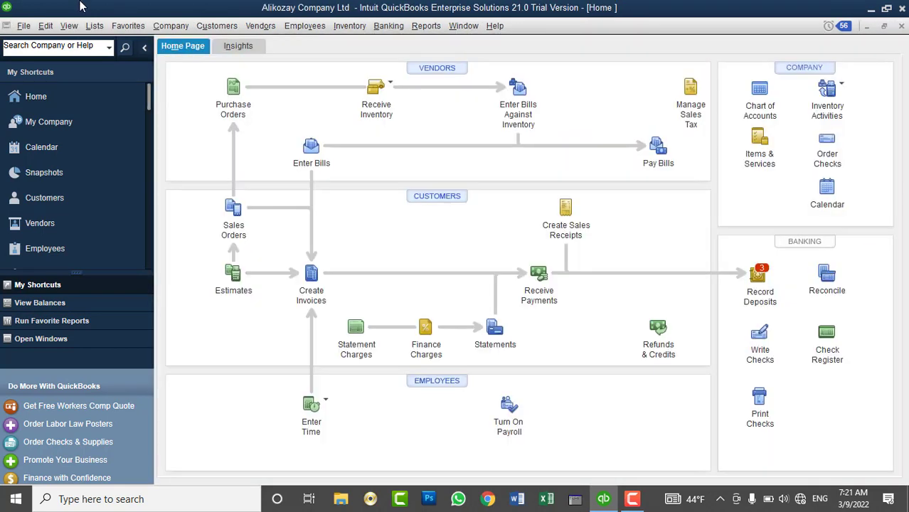
Step: Show the Company menu's commands over the Home page
{"action": "left_click", "coordinate": [178, 27]}
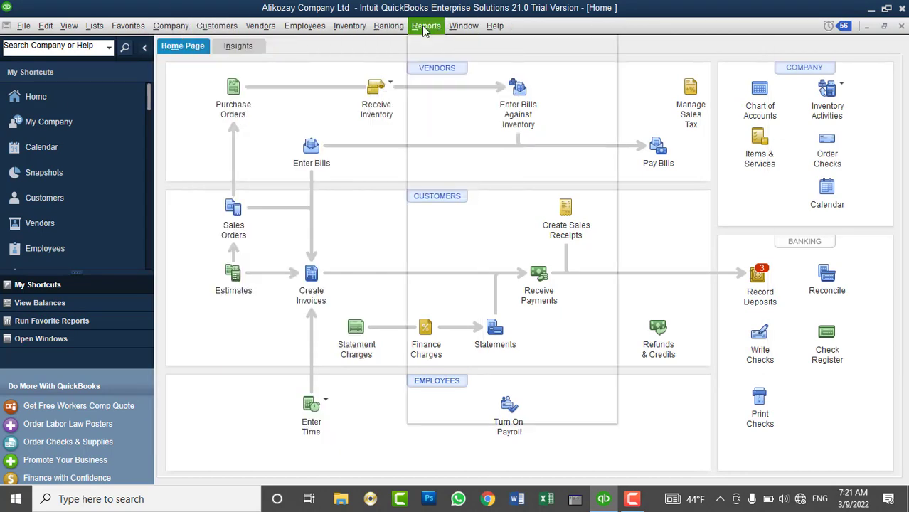
{"action": "mouse_move", "coordinate": [425, 26]}
{"action": "mouse_move", "coordinate": [481, 279]}
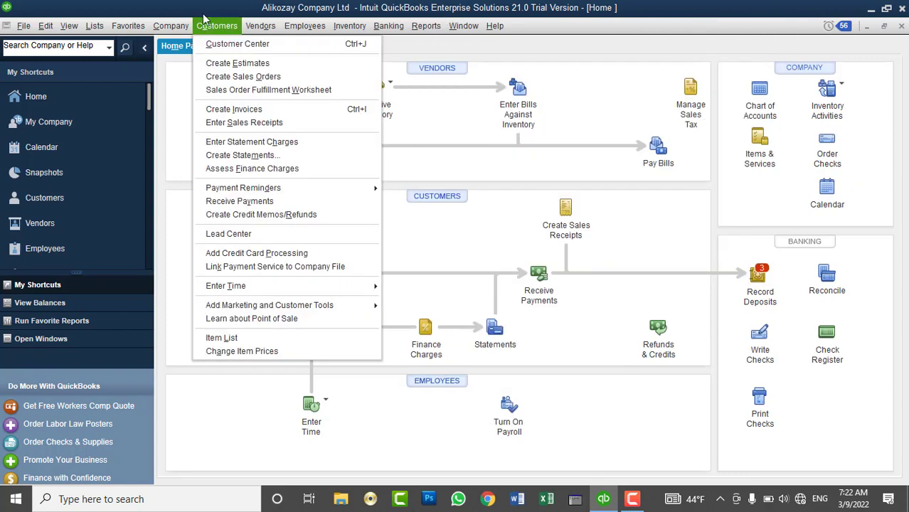
{"action": "mouse_move", "coordinate": [191, 26]}
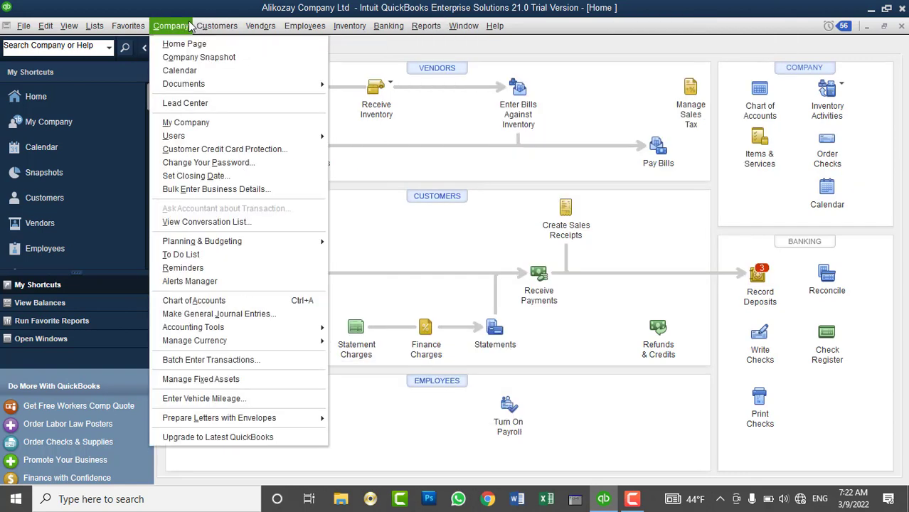
{"action": "left_click", "coordinate": [273, 43]}
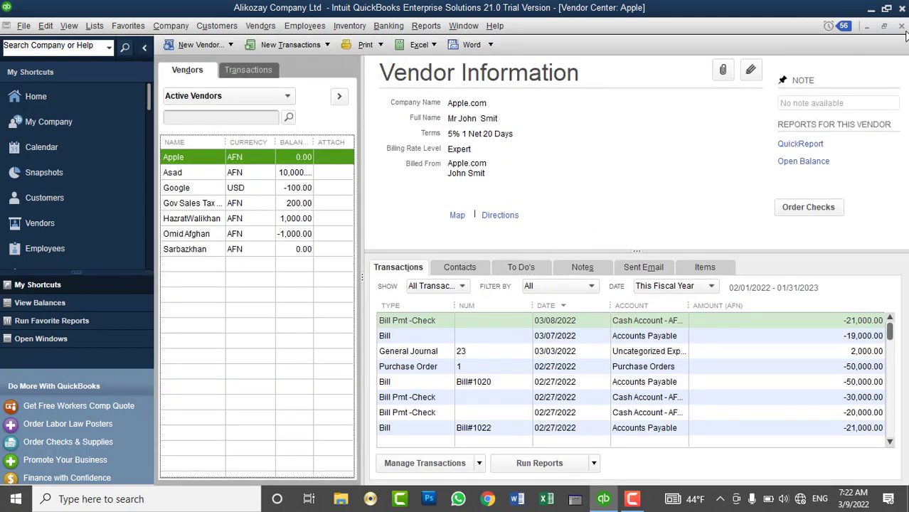
{"action": "left_click", "coordinate": [901, 26]}
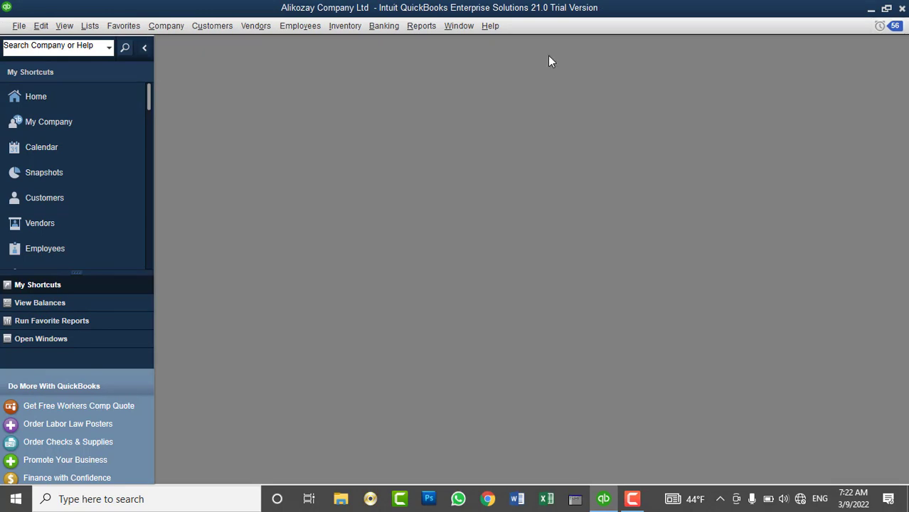
{"action": "left_click", "coordinate": [51, 97]}
{"action": "double_click", "coordinate": [182, 42]}
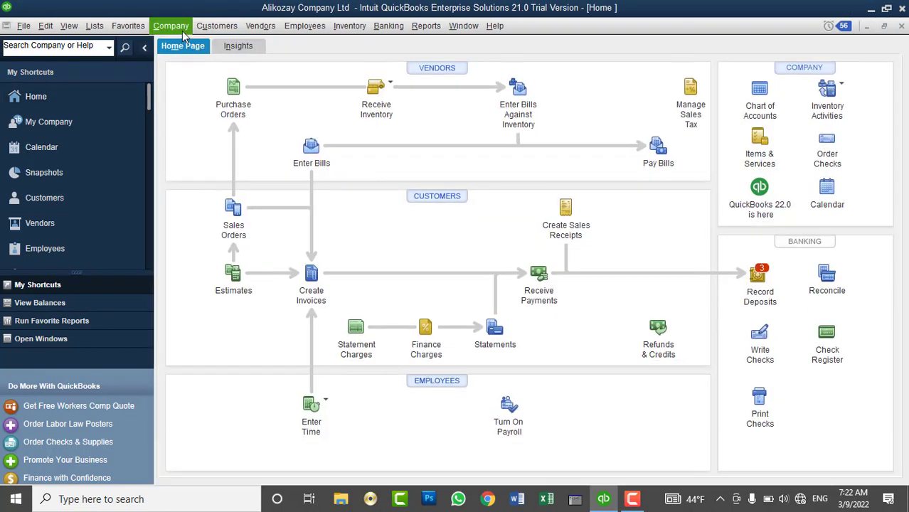
{"action": "left_click", "coordinate": [182, 31]}
{"action": "left_click", "coordinate": [184, 42]}
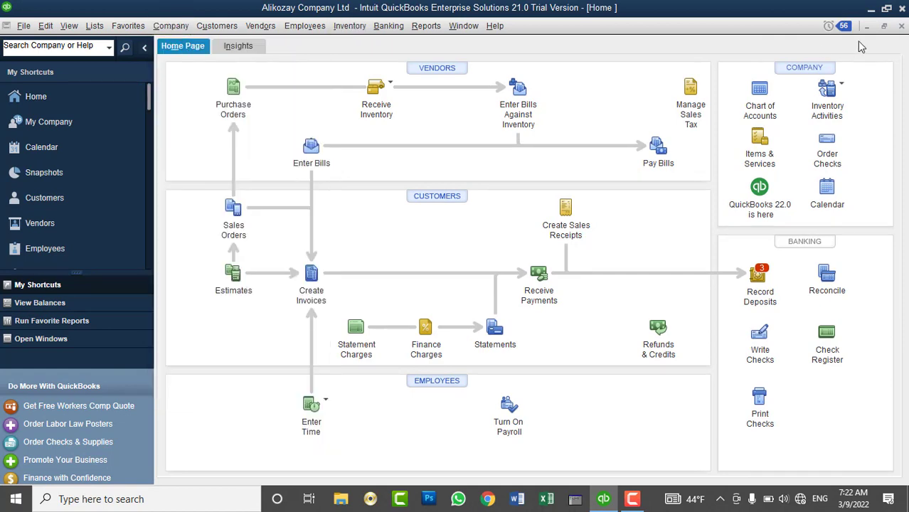
{"action": "left_click", "coordinate": [902, 27]}
{"action": "left_click", "coordinate": [184, 29]}
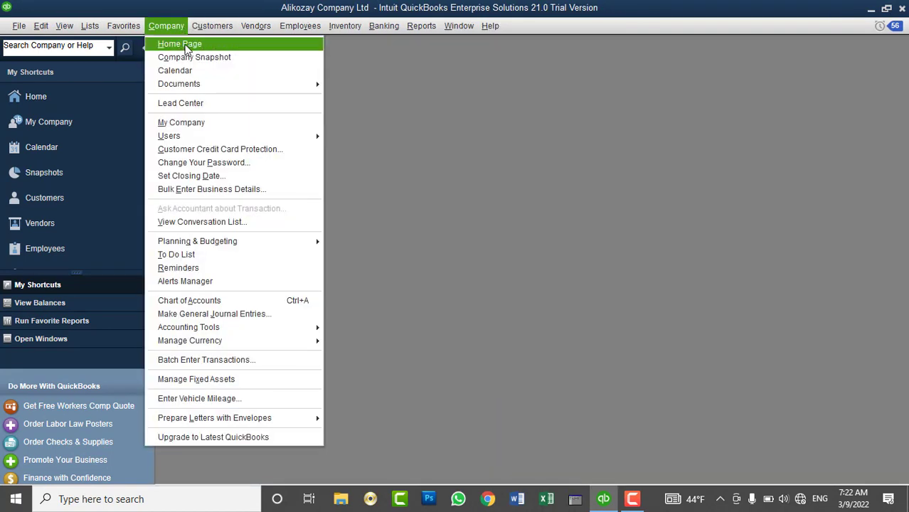
{"action": "left_click", "coordinate": [184, 41]}
{"action": "double_click", "coordinate": [217, 45]}
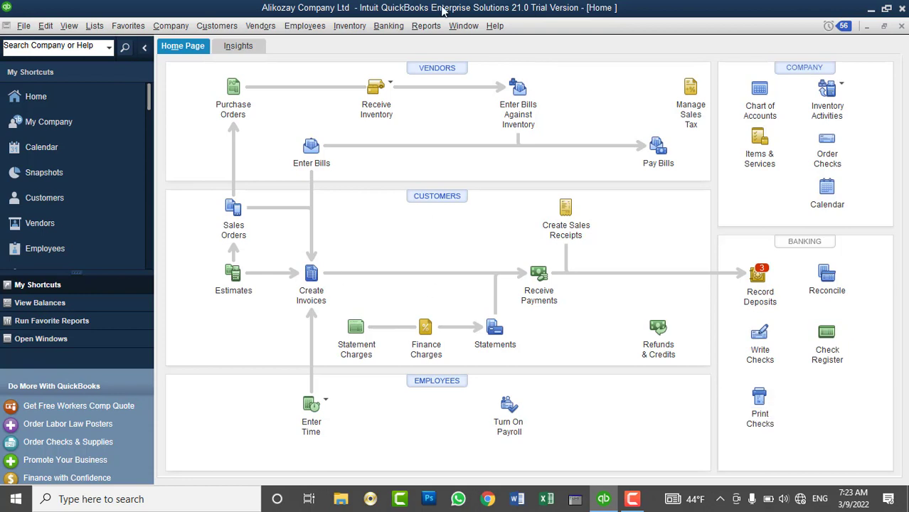
{"action": "left_click", "coordinate": [187, 27]}
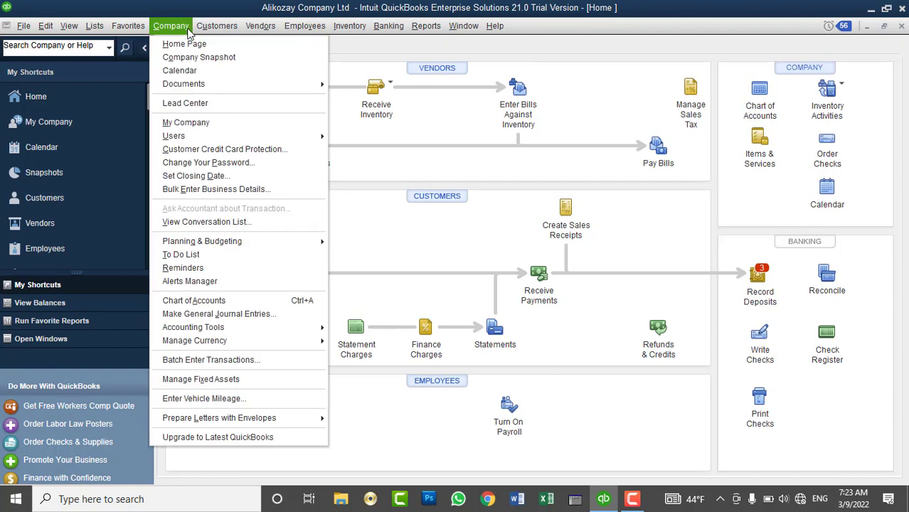
{"action": "key", "text": "Right"}
{"action": "key", "text": "Right"}
{"action": "key", "text": "Right"}
{"action": "key", "text": "Right"}
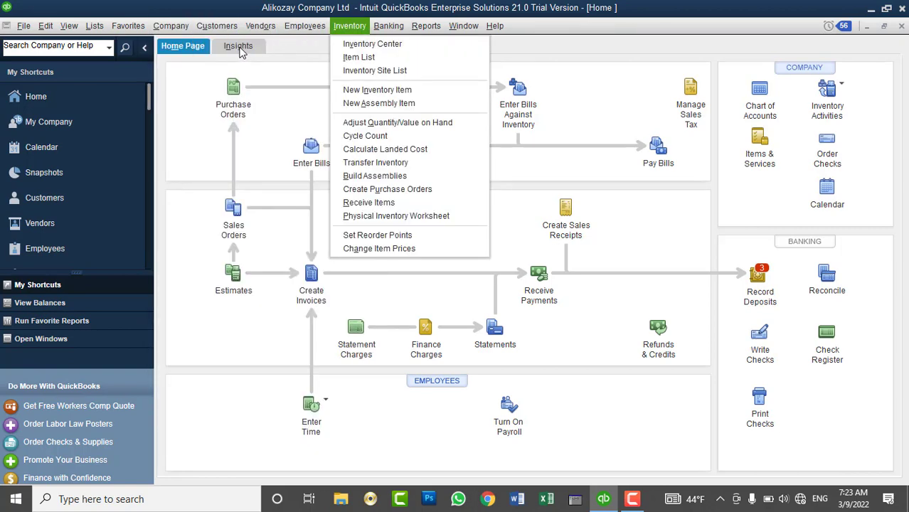
{"action": "left_click", "coordinate": [276, 66]}
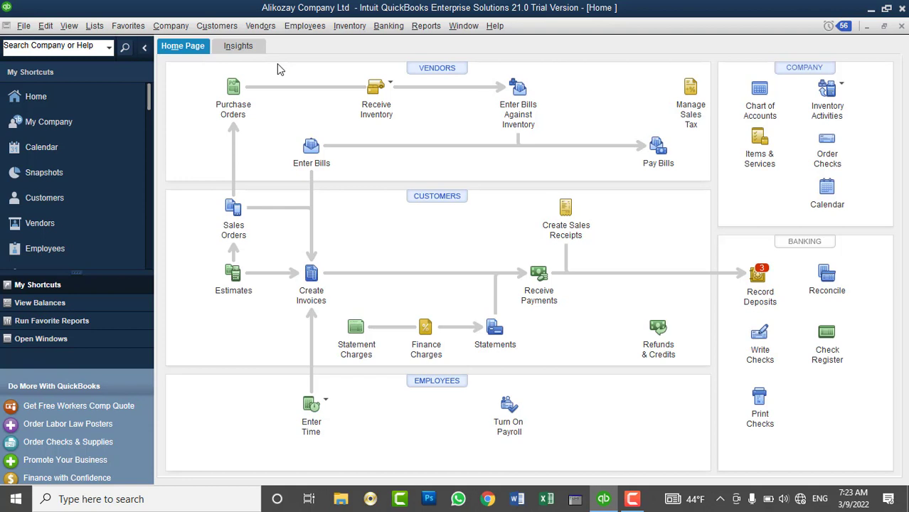
{"action": "left_click", "coordinate": [257, 52]}
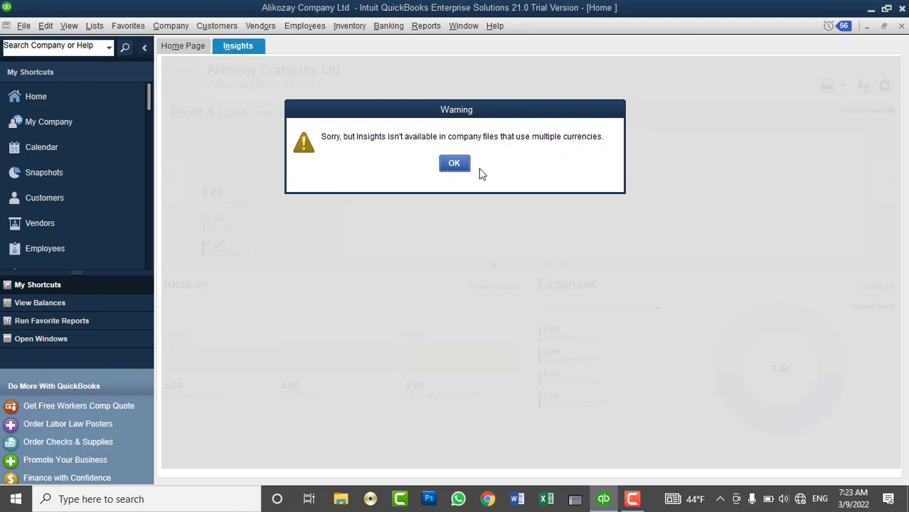
{"action": "left_click", "coordinate": [456, 164]}
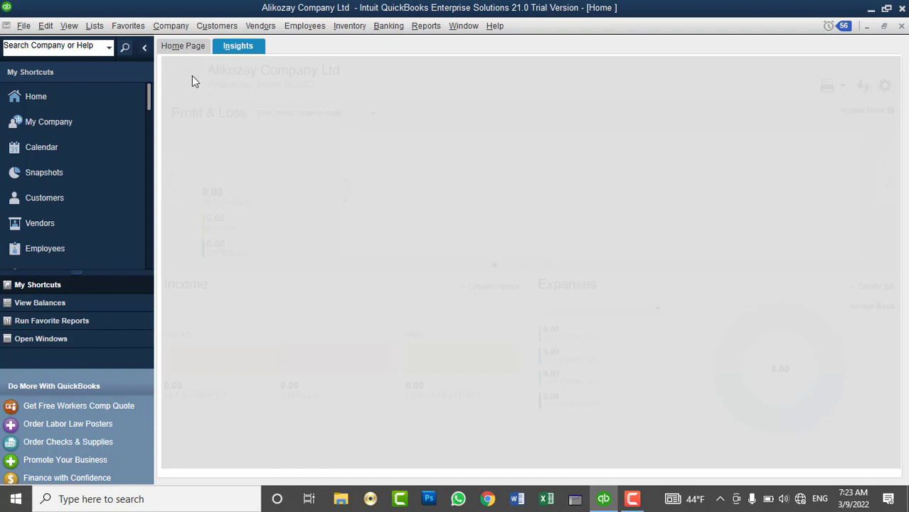
{"action": "left_click", "coordinate": [165, 48]}
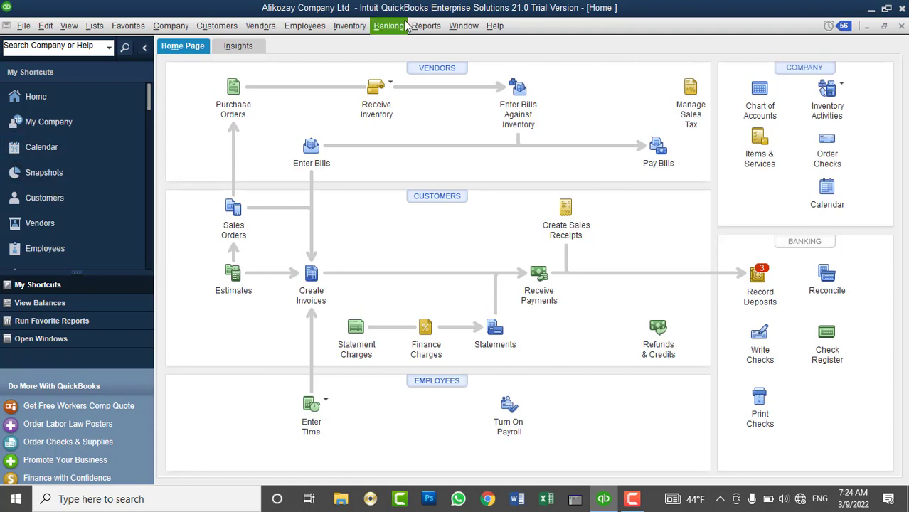
Step: View the Profit & Loss Standard report with Dates set to All, then close it
{"action": "left_click", "coordinate": [456, 27]}
{"action": "left_click", "coordinate": [427, 27]}
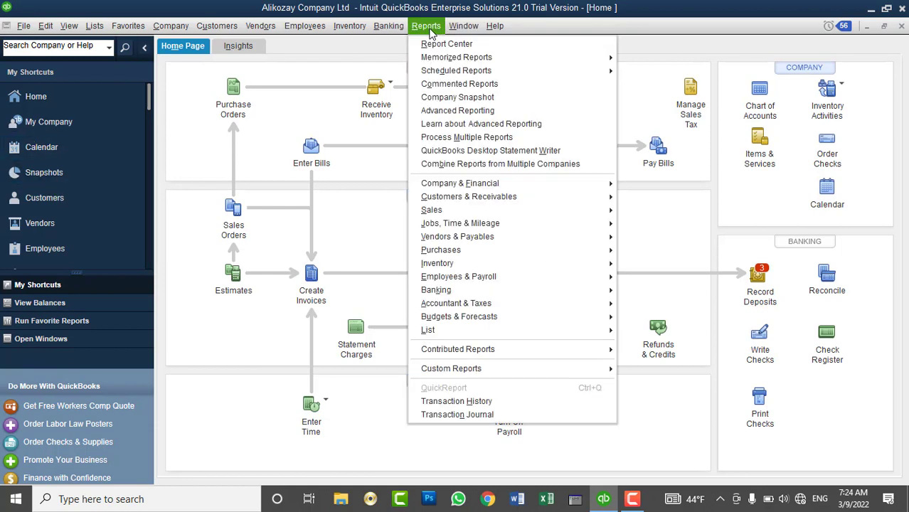
{"action": "mouse_move", "coordinate": [491, 184]}
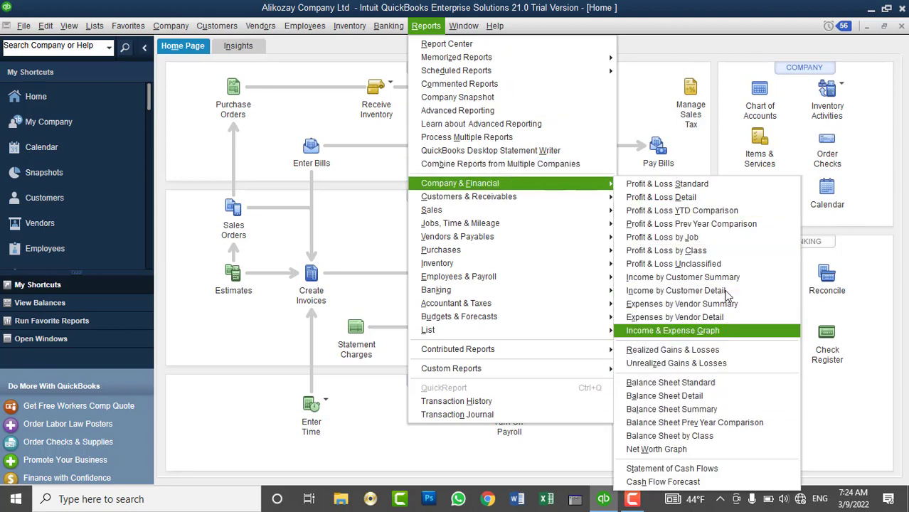
{"action": "left_click", "coordinate": [688, 182]}
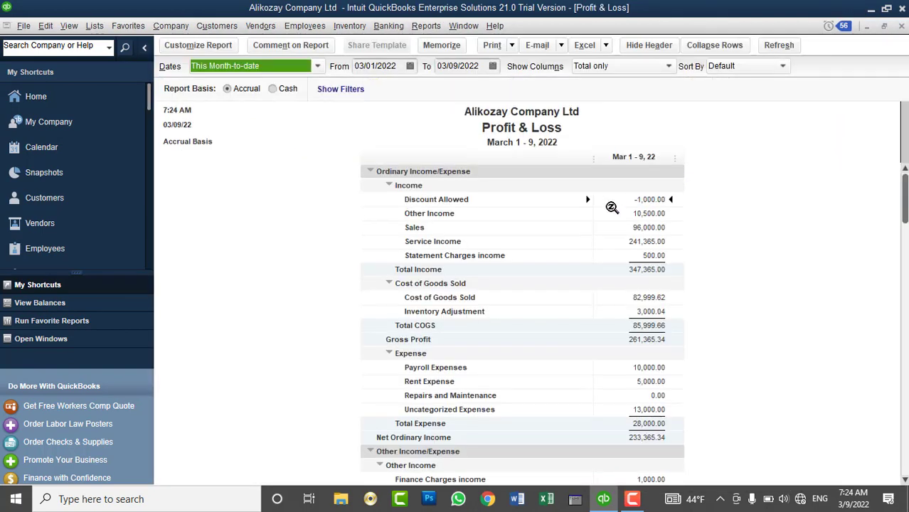
{"action": "key", "text": "a"}
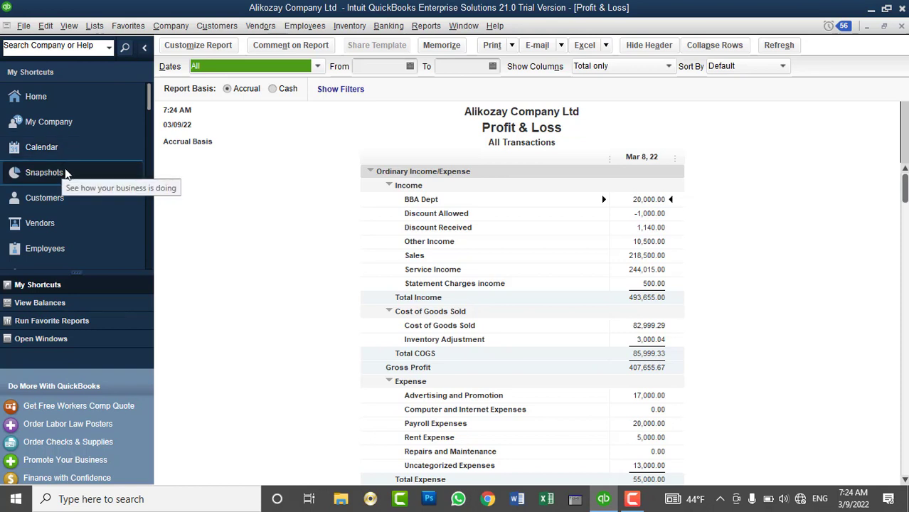
{"action": "left_click", "coordinate": [900, 27]}
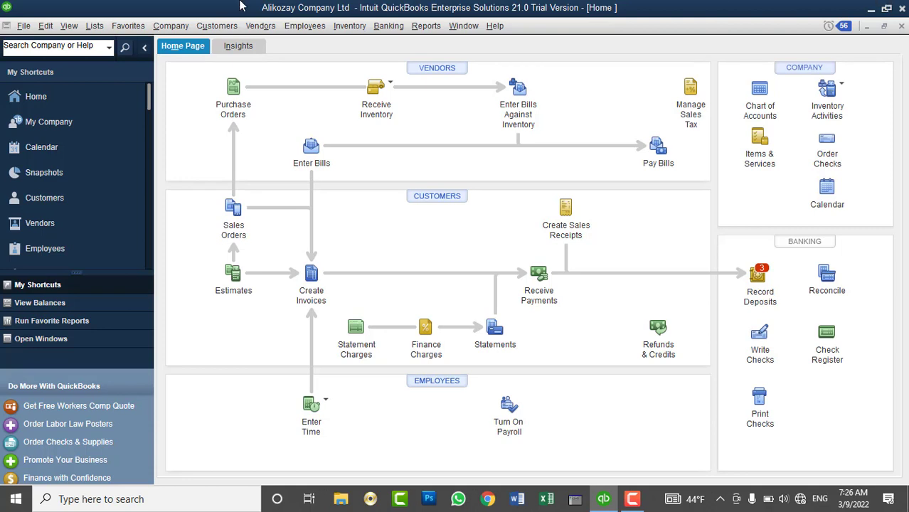
Step: Show the Company menu, sliding across toward Customers
{"action": "left_click", "coordinate": [185, 27]}
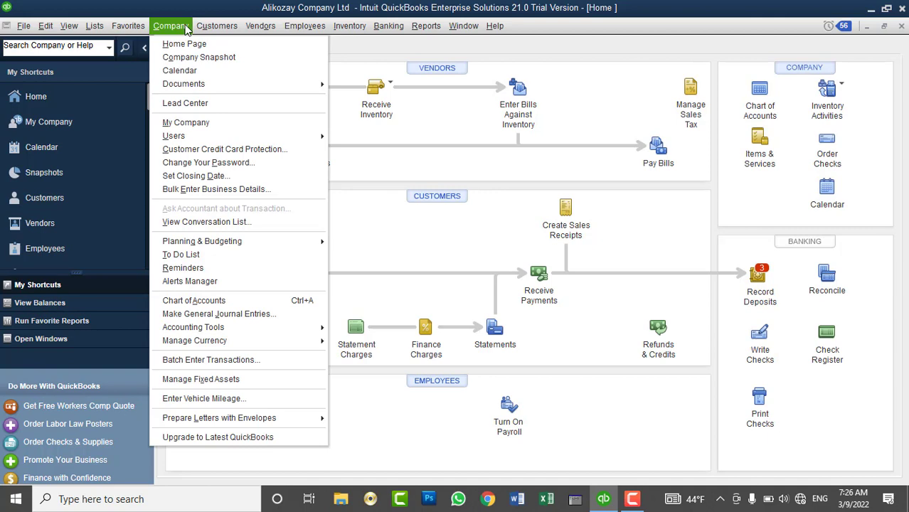
{"action": "mouse_move", "coordinate": [206, 26]}
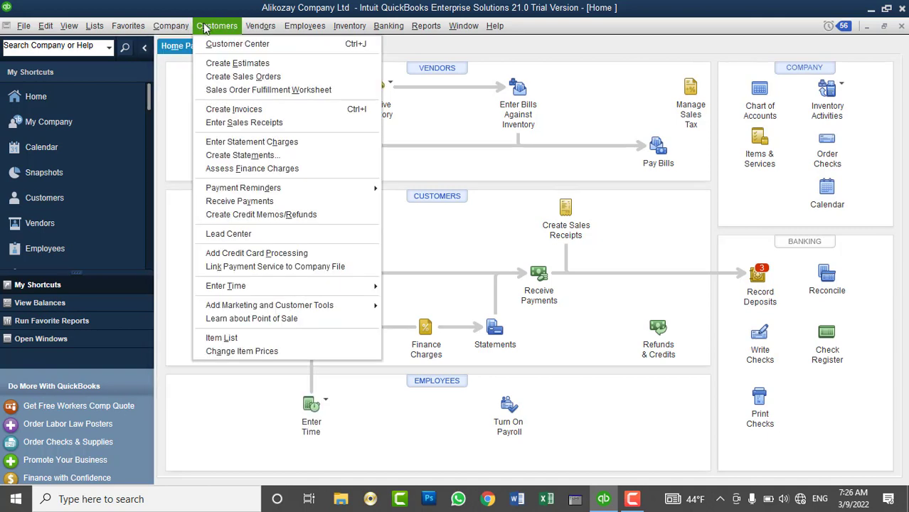
Step: Open the Company Snapshot from the Company menu
{"action": "mouse_move", "coordinate": [174, 28]}
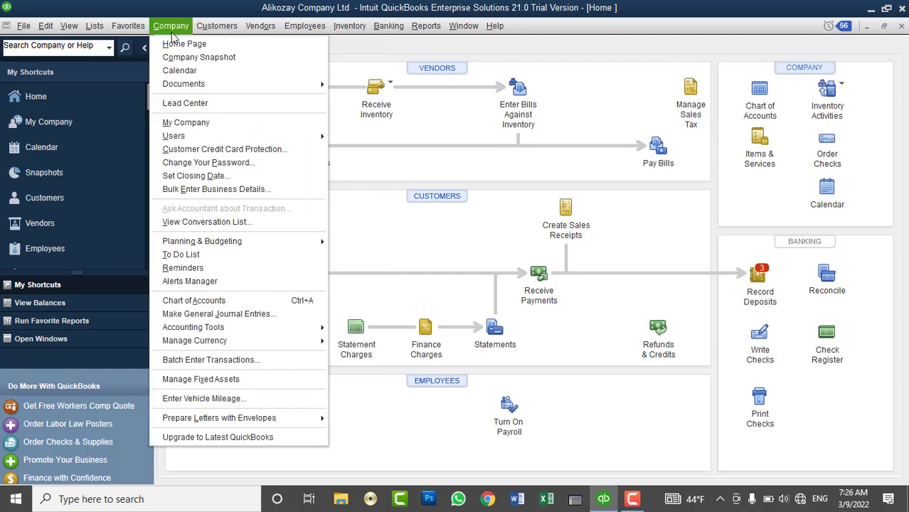
{"action": "left_click", "coordinate": [233, 57]}
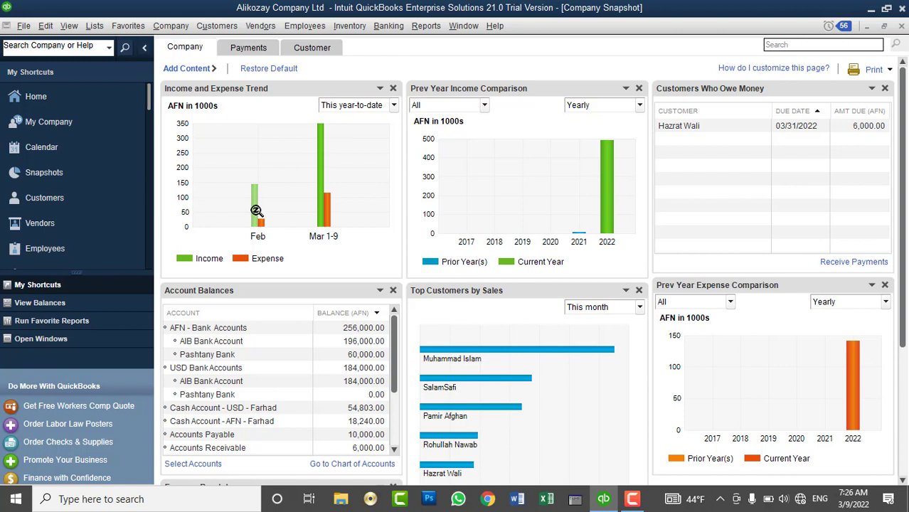
{"action": "mouse_move", "coordinate": [256, 211]}
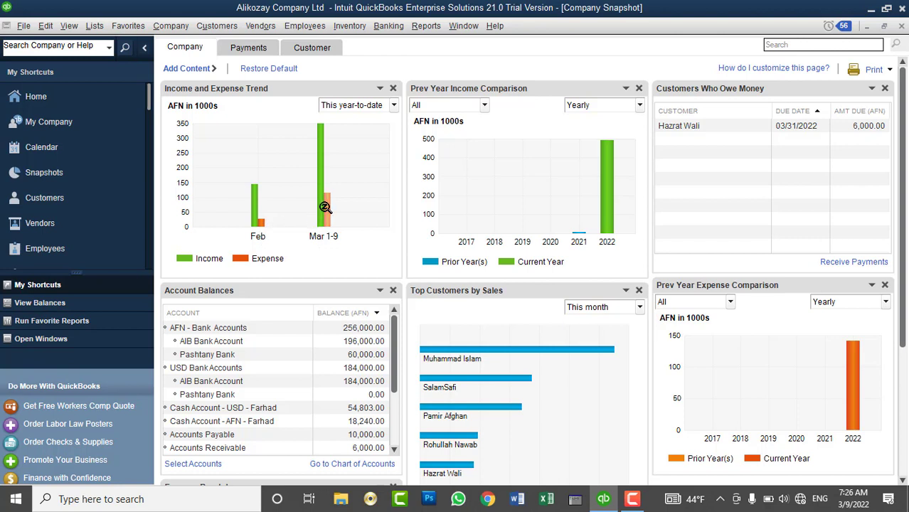
{"action": "mouse_move", "coordinate": [324, 207]}
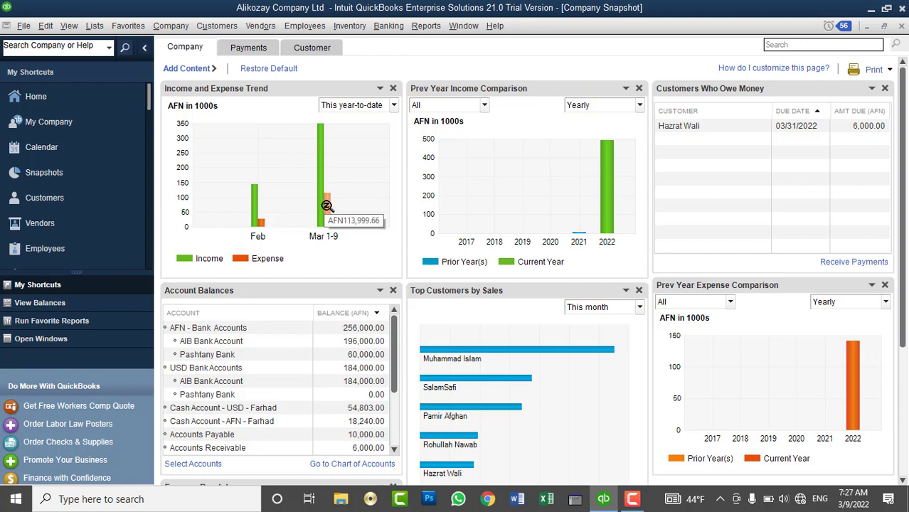
Step: Try This month and Today on Income and Expense Trend, settling on This year
{"action": "left_click", "coordinate": [393, 104]}
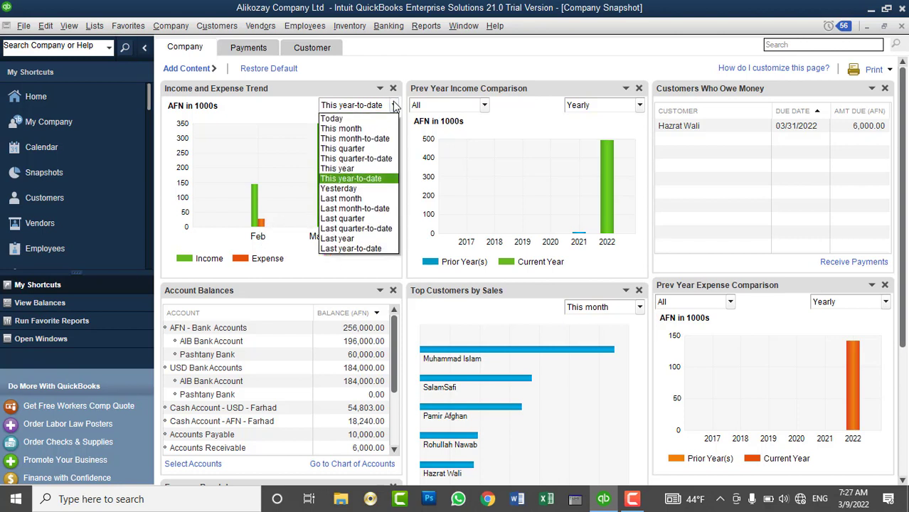
{"action": "left_click", "coordinate": [370, 127]}
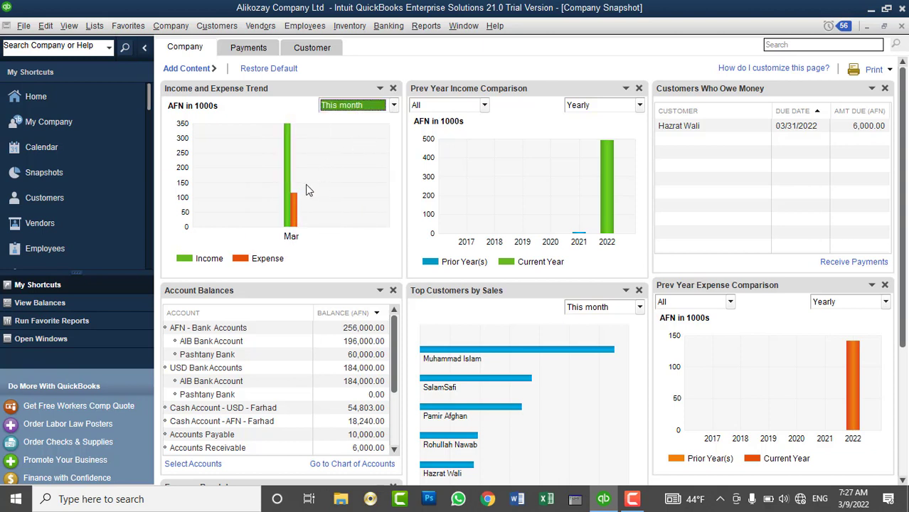
{"action": "left_click", "coordinate": [390, 107]}
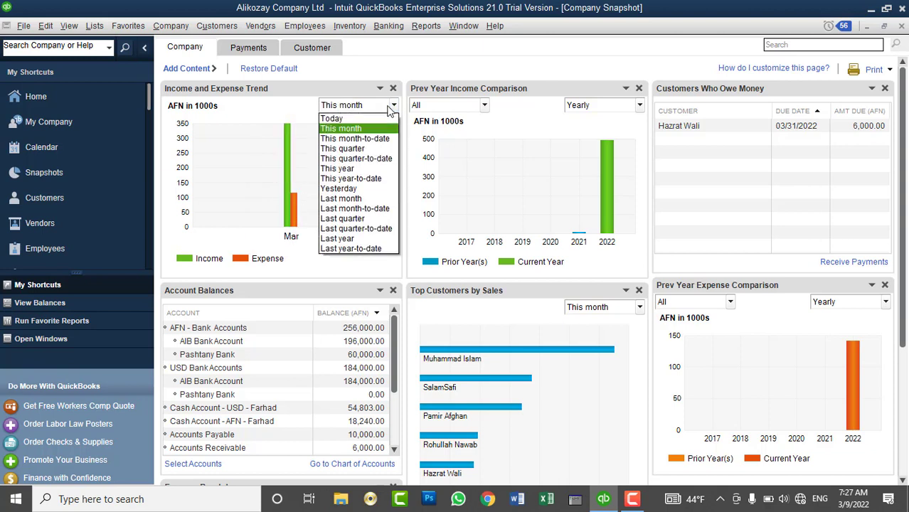
{"action": "left_click", "coordinate": [370, 119]}
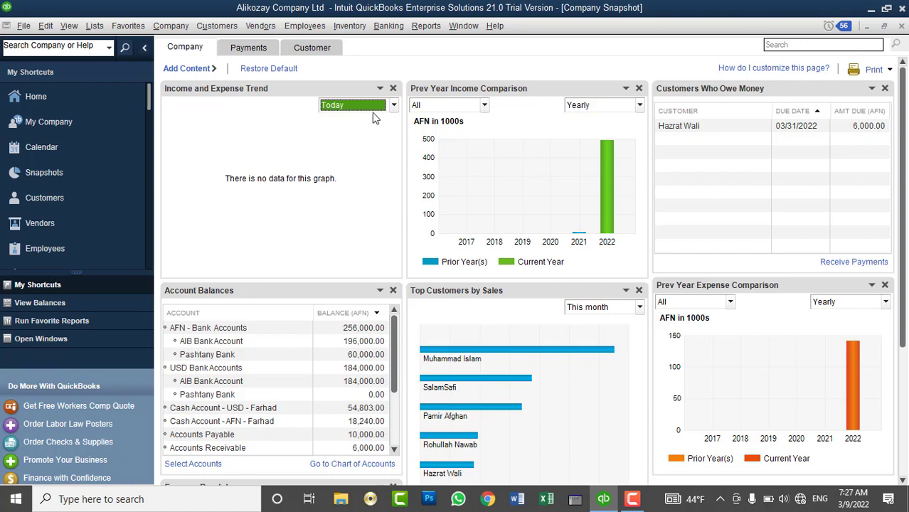
{"action": "left_click", "coordinate": [378, 107]}
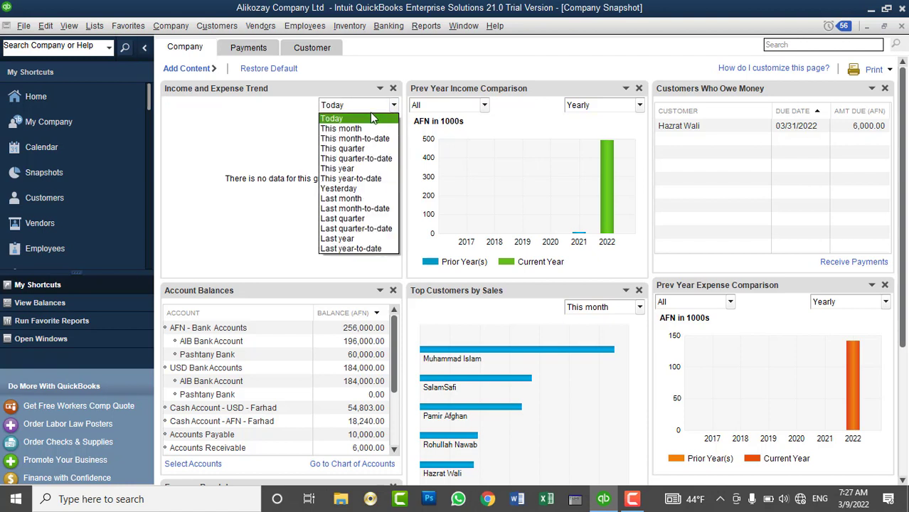
{"action": "left_click", "coordinate": [354, 173]}
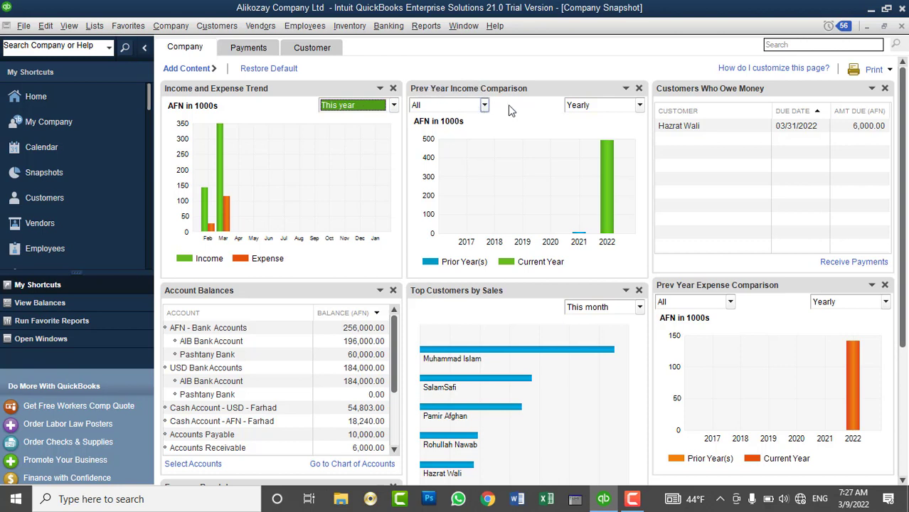
Step: Switch the Prev Year Income Comparison chart's period to Yearly
{"action": "left_click", "coordinate": [619, 107]}
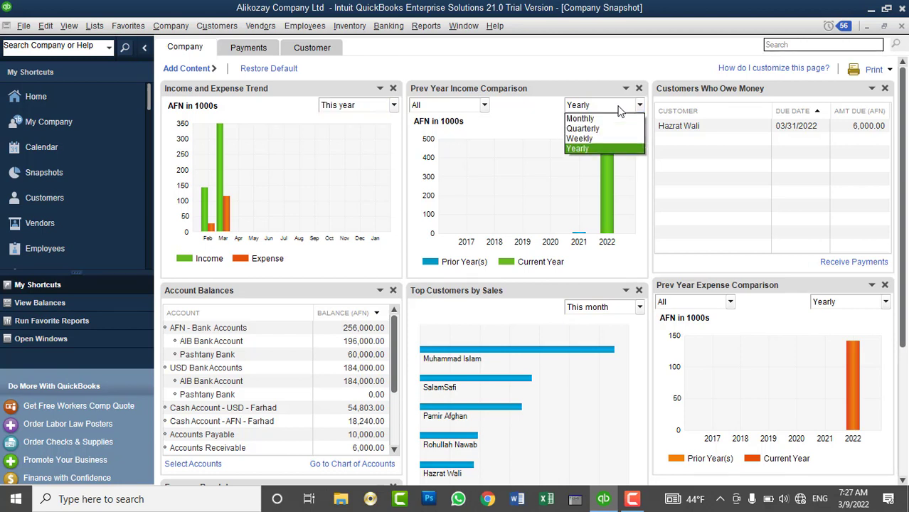
{"action": "left_click", "coordinate": [597, 149]}
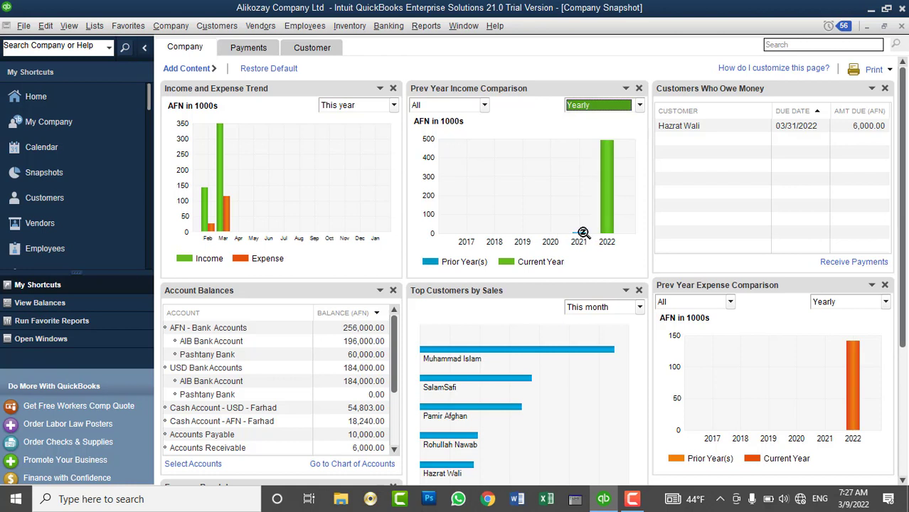
{"action": "mouse_move", "coordinate": [584, 234]}
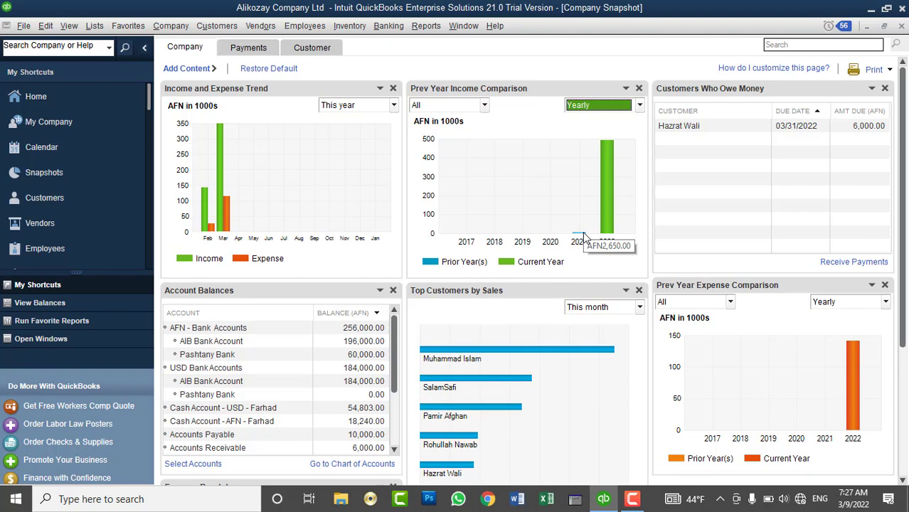
Step: QuickZoom the 2021 bar into the transaction detail report, widen Memo, then reopen it
{"action": "double_click", "coordinate": [583, 234]}
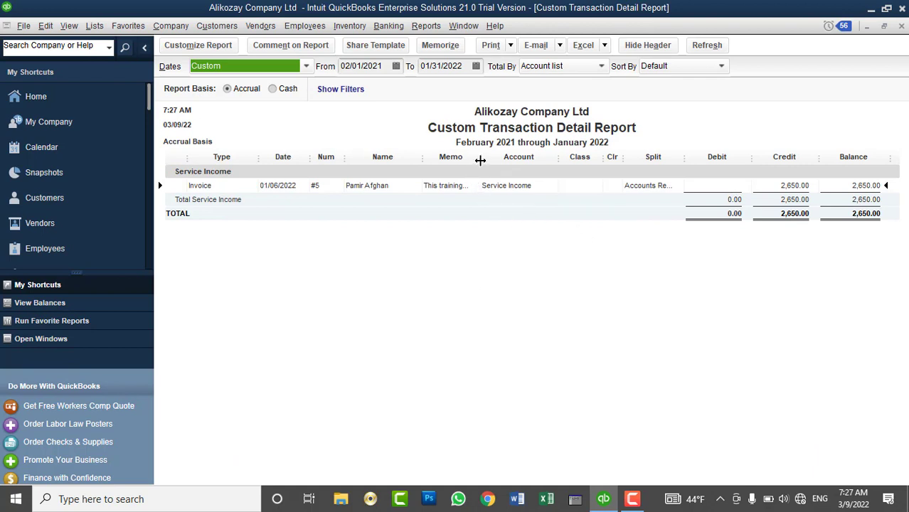
{"action": "left_click_drag", "start_coordinate": [481, 157], "coordinate": [486, 157]}
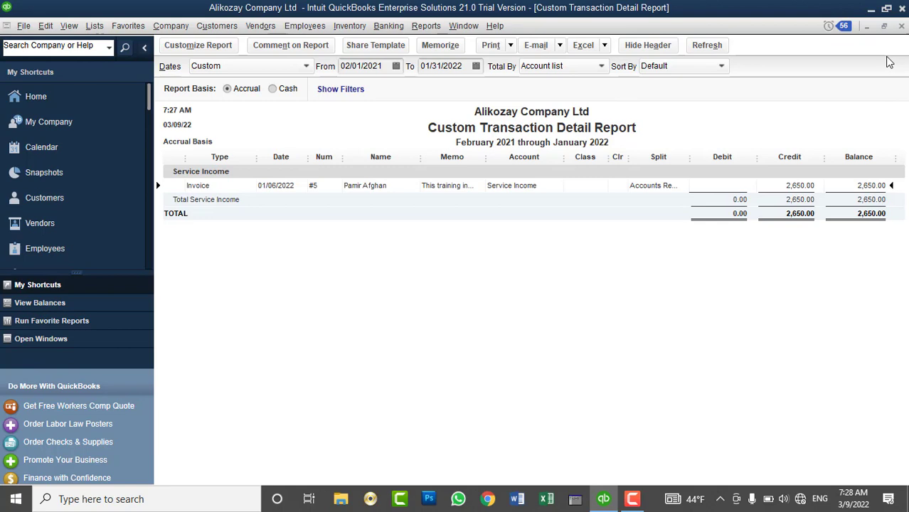
{"action": "left_click", "coordinate": [901, 27]}
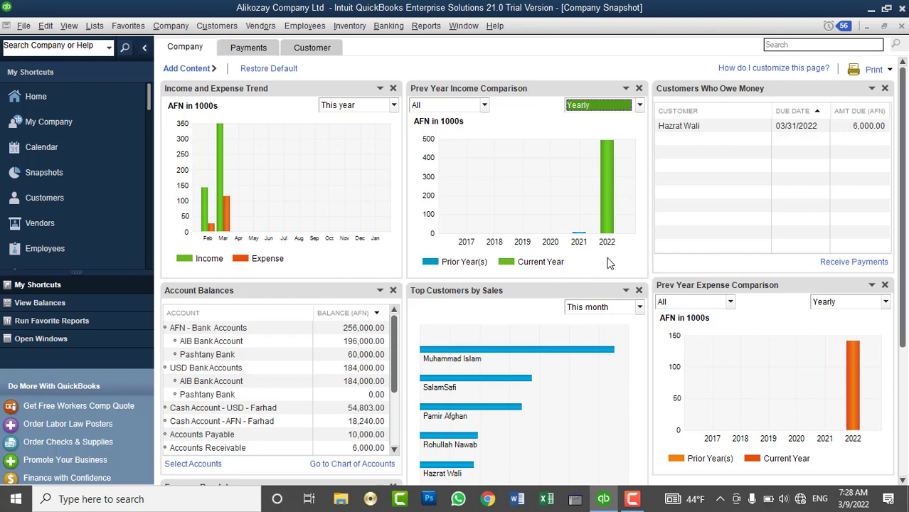
{"action": "double_click", "coordinate": [584, 233]}
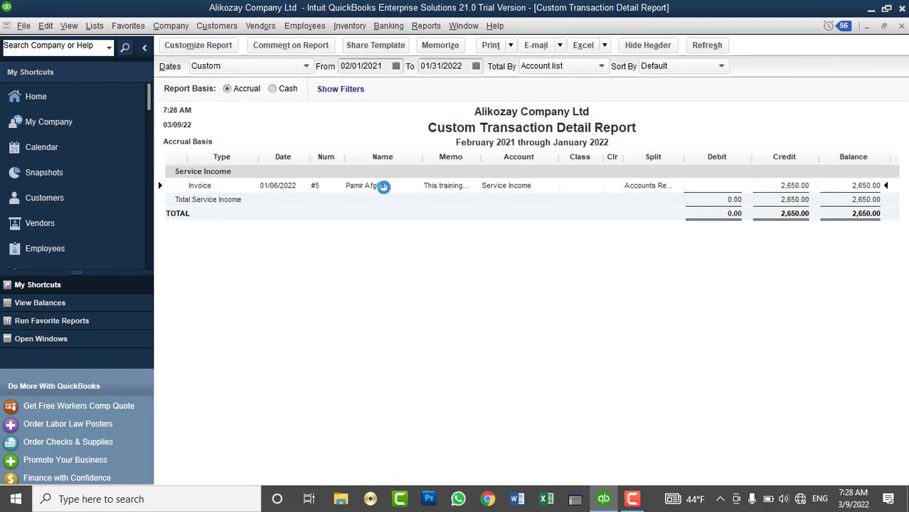
{"action": "double_click", "coordinate": [383, 186]}
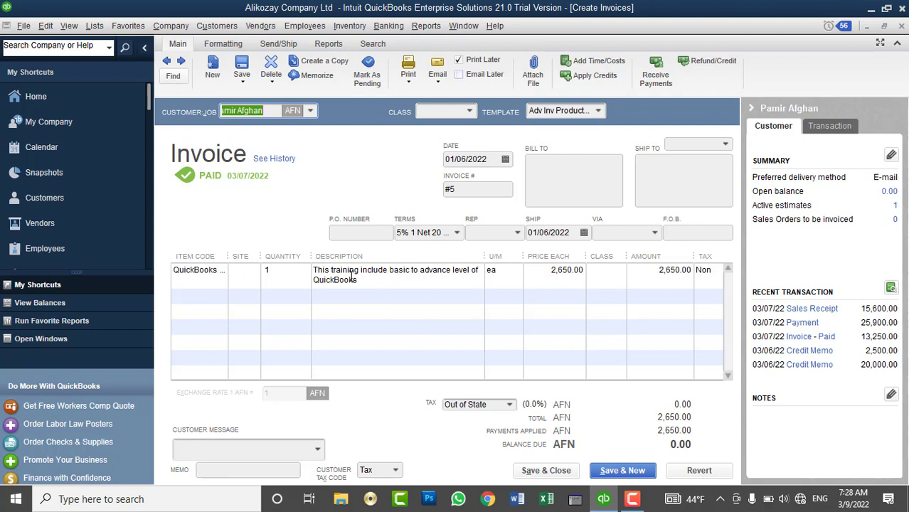
{"action": "left_click", "coordinate": [901, 27]}
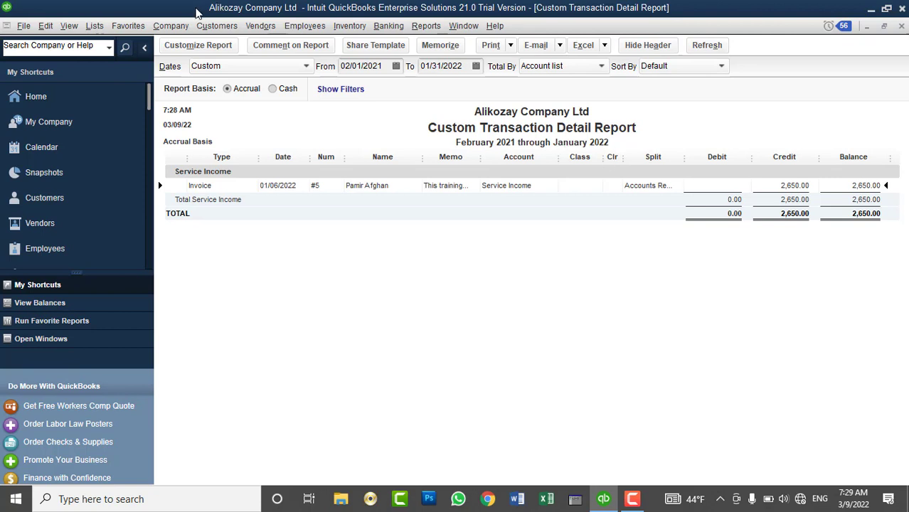
Step: Open My Company and browse the Company Information legal, identification, report and payroll sections
{"action": "left_click", "coordinate": [172, 26]}
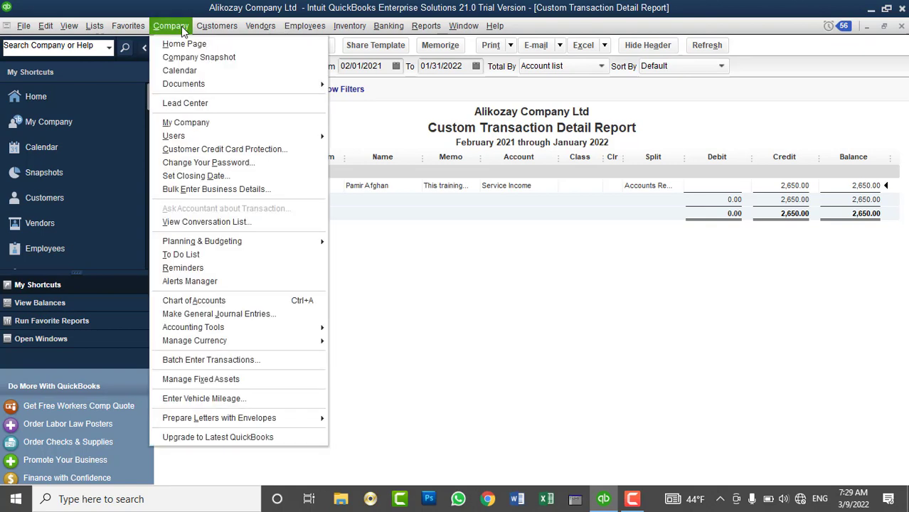
{"action": "left_click", "coordinate": [185, 125]}
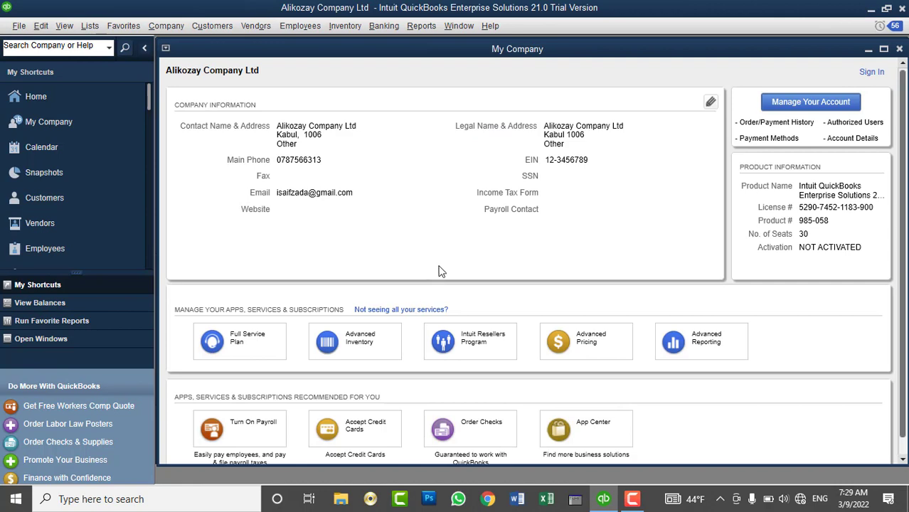
{"action": "left_click", "coordinate": [711, 103]}
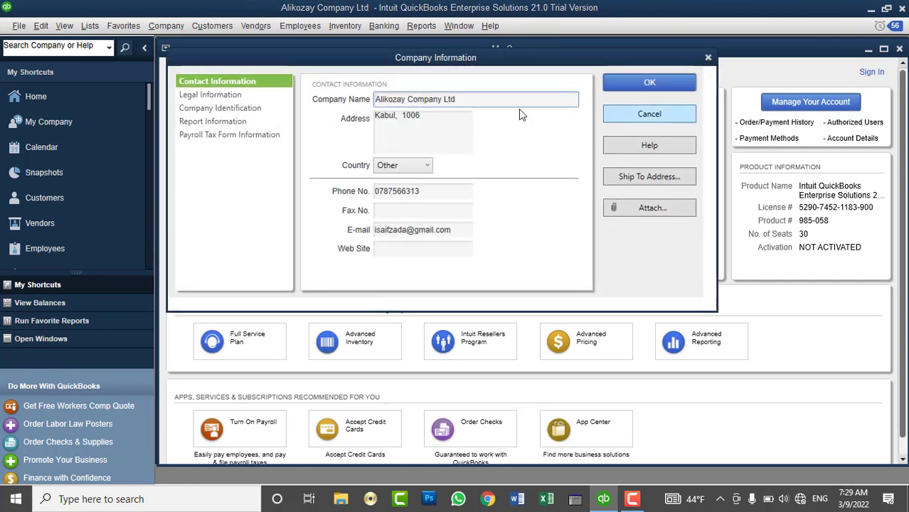
{"action": "left_click", "coordinate": [238, 95]}
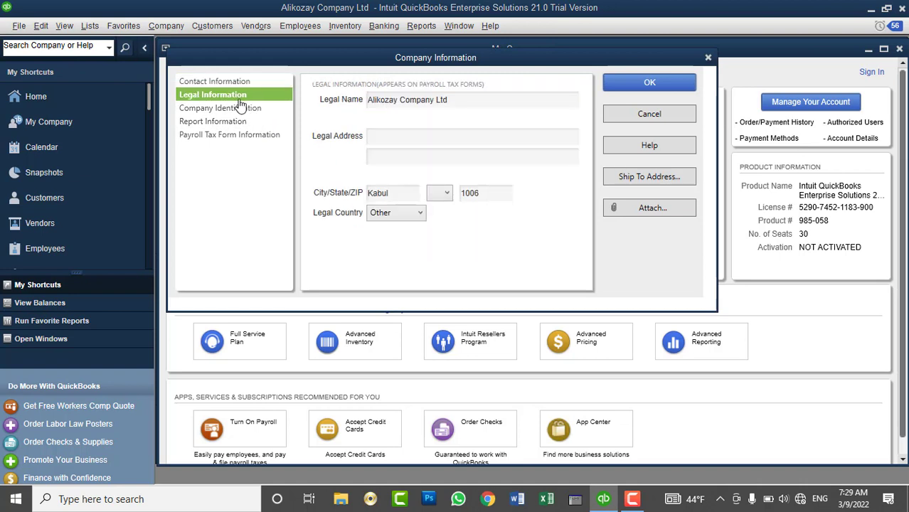
{"action": "left_click", "coordinate": [238, 108]}
{"action": "left_click", "coordinate": [233, 122]}
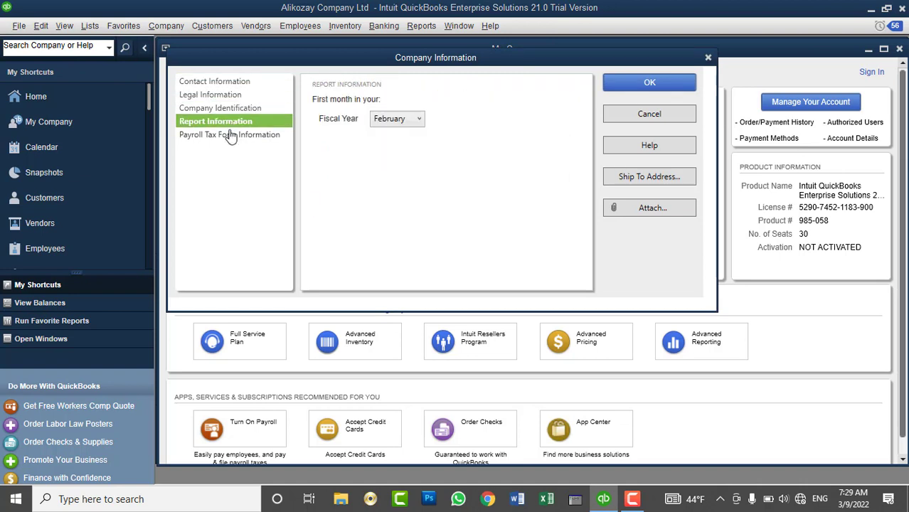
{"action": "left_click", "coordinate": [232, 135]}
{"action": "left_click", "coordinate": [231, 121]}
Step: Cancel Company Information, close My Company, and show the Company menu again
{"action": "left_click", "coordinate": [610, 112]}
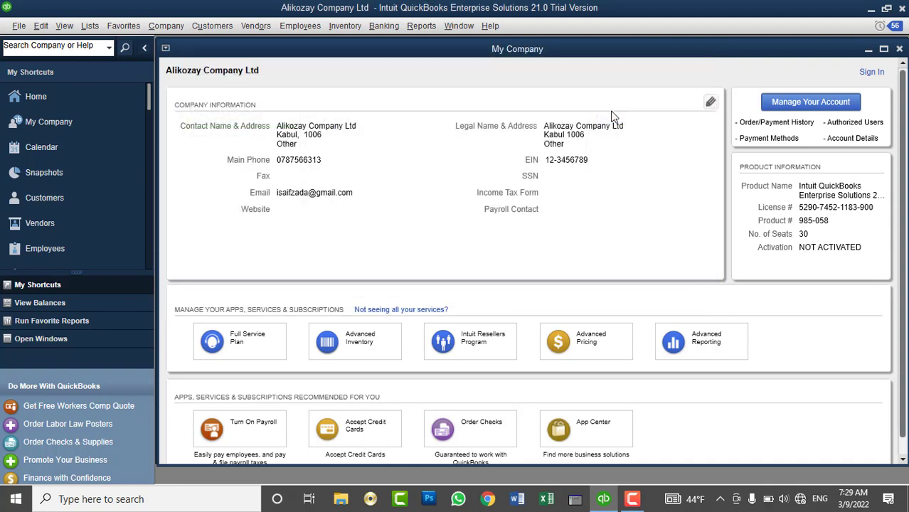
{"action": "left_click", "coordinate": [898, 48]}
{"action": "left_click", "coordinate": [173, 27]}
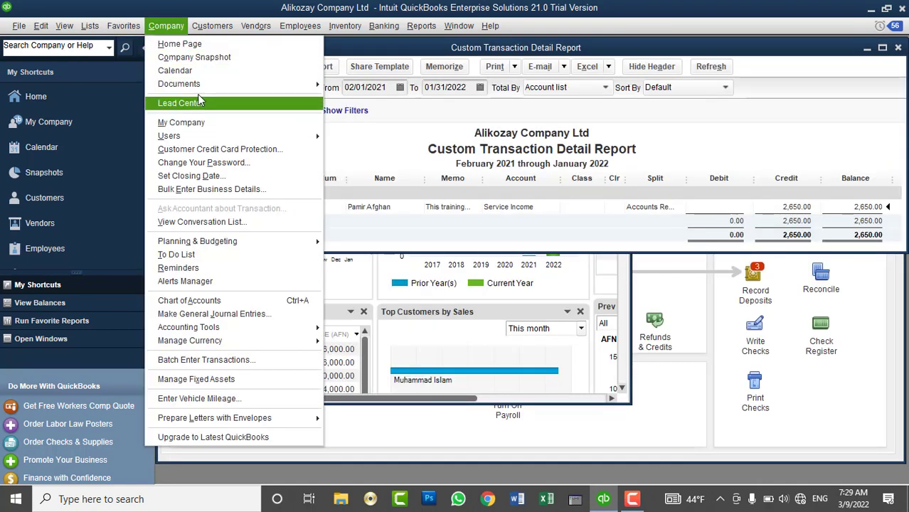
Step: Dismiss the Company menu, maximize the window, and select the customer owing 6,000.00
{"action": "left_click", "coordinate": [351, 51]}
{"action": "double_click", "coordinate": [356, 50]}
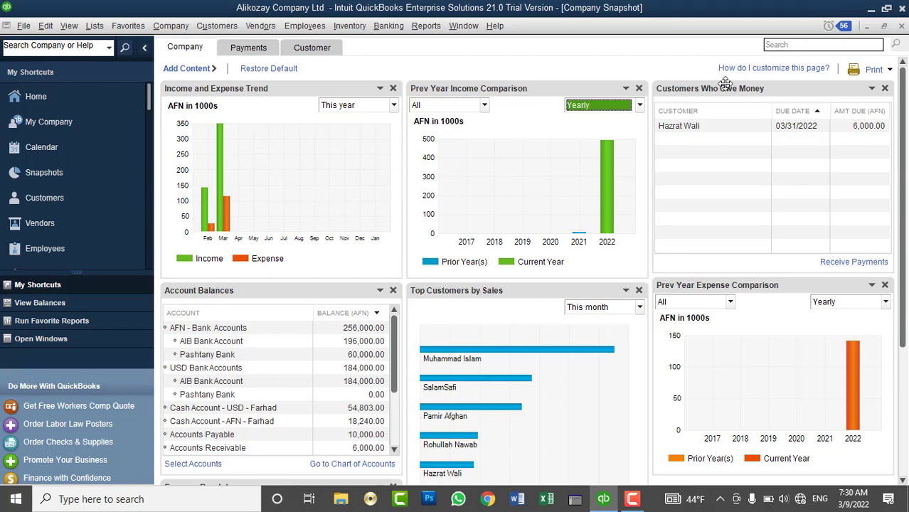
{"action": "left_click", "coordinate": [715, 124]}
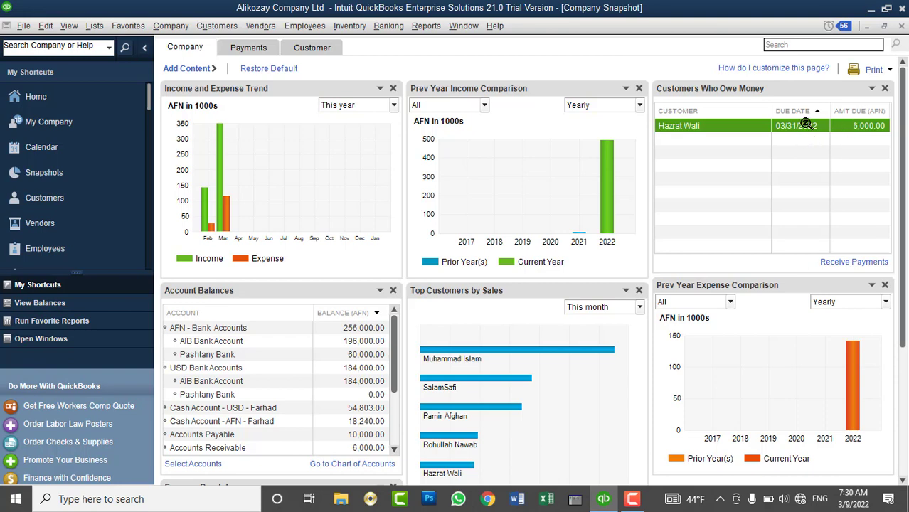
Step: Open invoice #9 from the customer's open balance and check its invoice date
{"action": "double_click", "coordinate": [806, 123]}
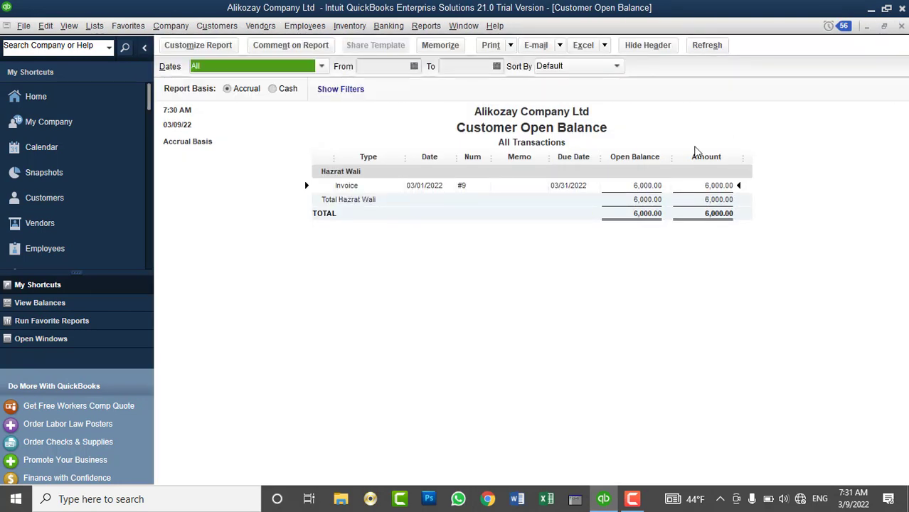
{"action": "double_click", "coordinate": [568, 184]}
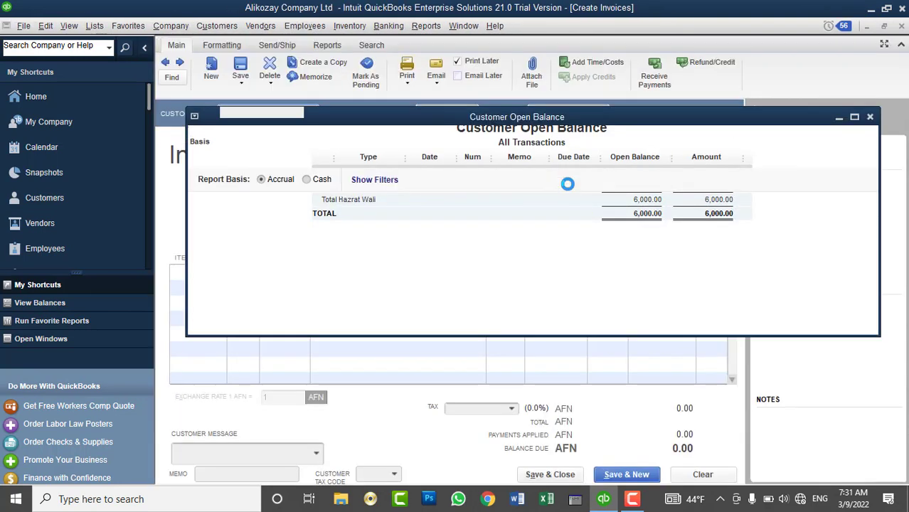
{"action": "left_click", "coordinate": [484, 159]}
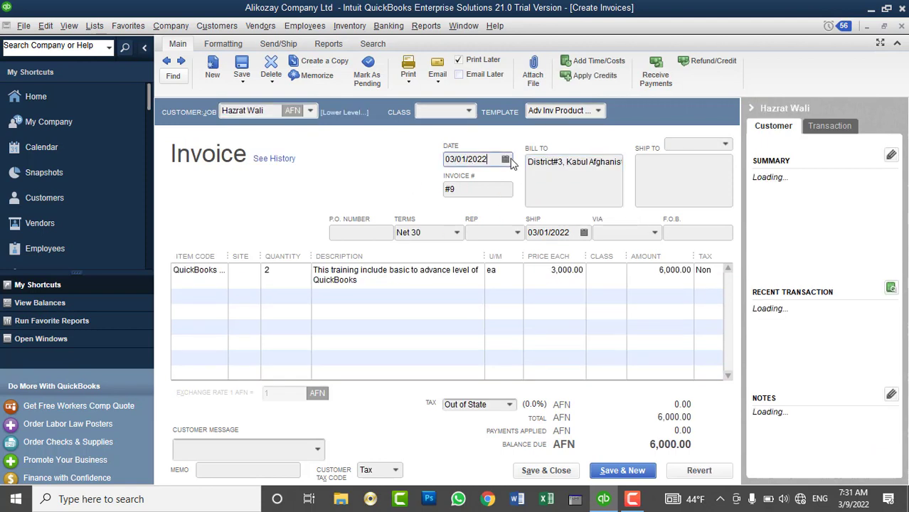
{"action": "left_click", "coordinate": [505, 159]}
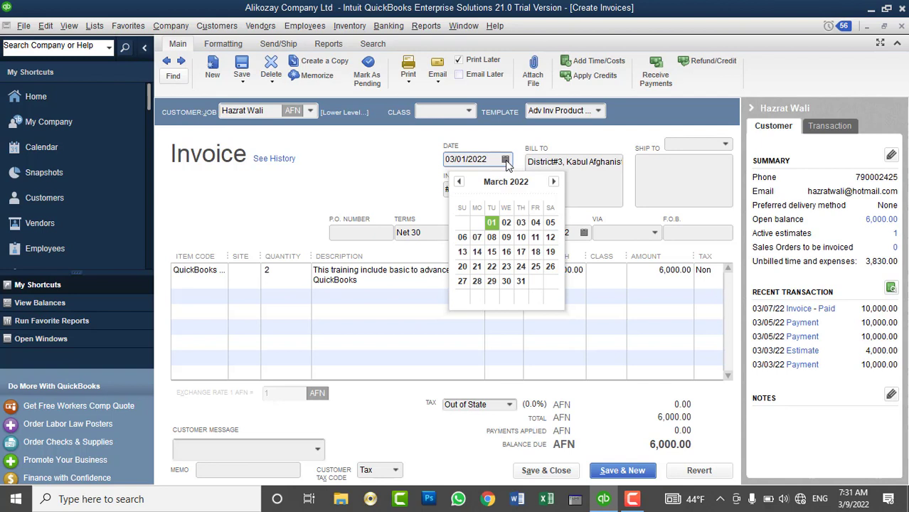
{"action": "left_click", "coordinate": [505, 160]}
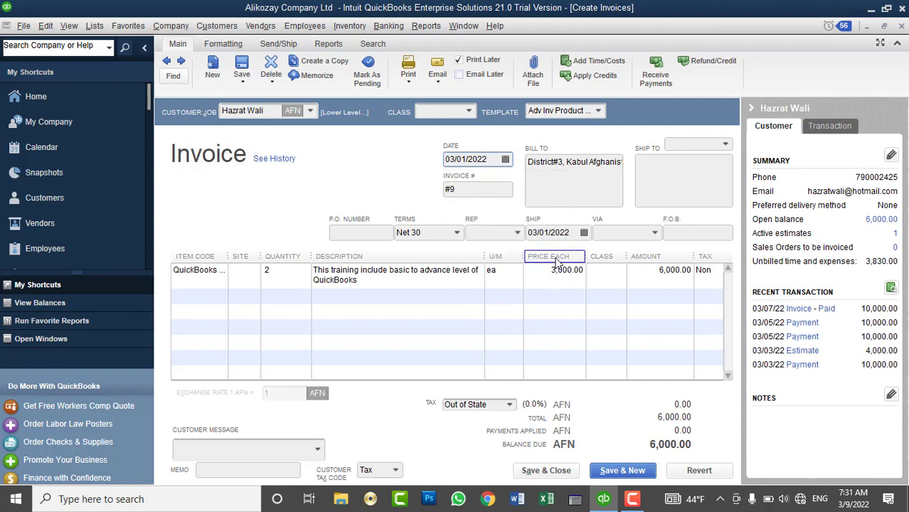
Step: Change invoice #9's terms to Due on receipt, save them permanently, and close the report
{"action": "left_click", "coordinate": [456, 234]}
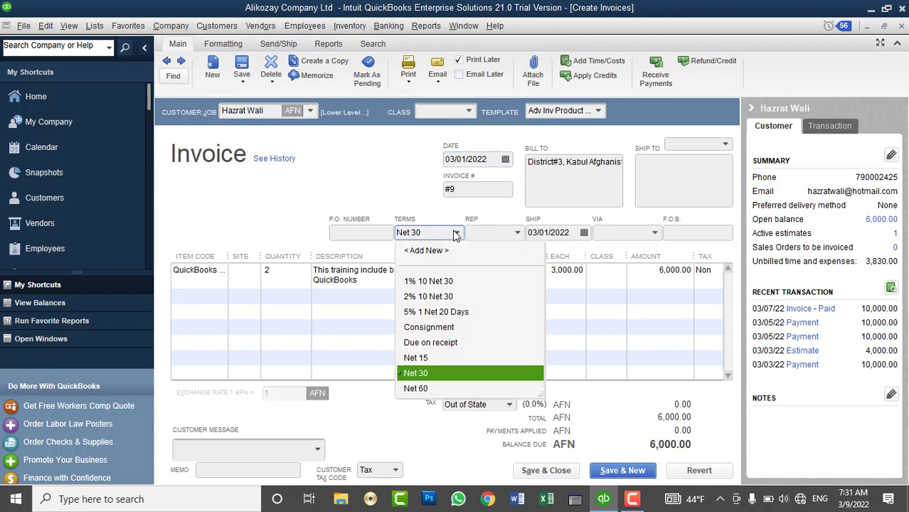
{"action": "left_click", "coordinate": [428, 344]}
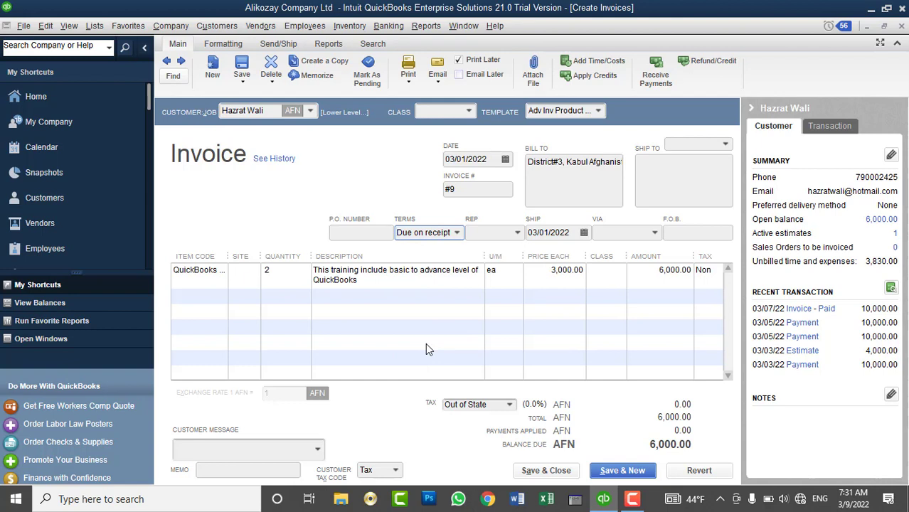
{"action": "left_click", "coordinate": [558, 480]}
{"action": "left_click", "coordinate": [400, 164]}
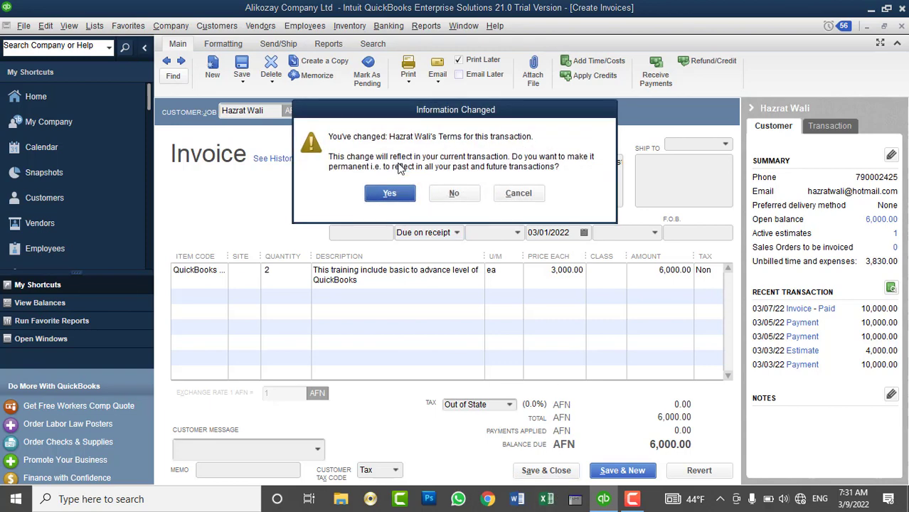
{"action": "left_click", "coordinate": [395, 192]}
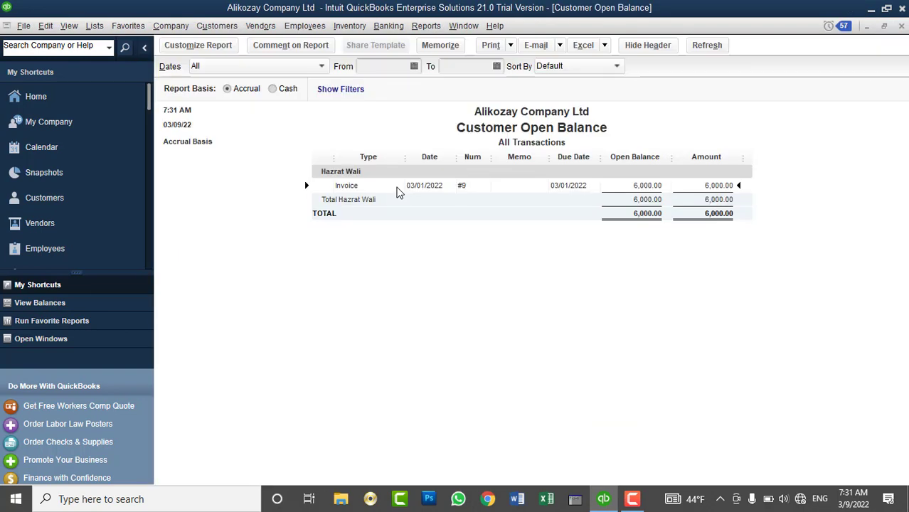
{"action": "left_click", "coordinate": [901, 26]}
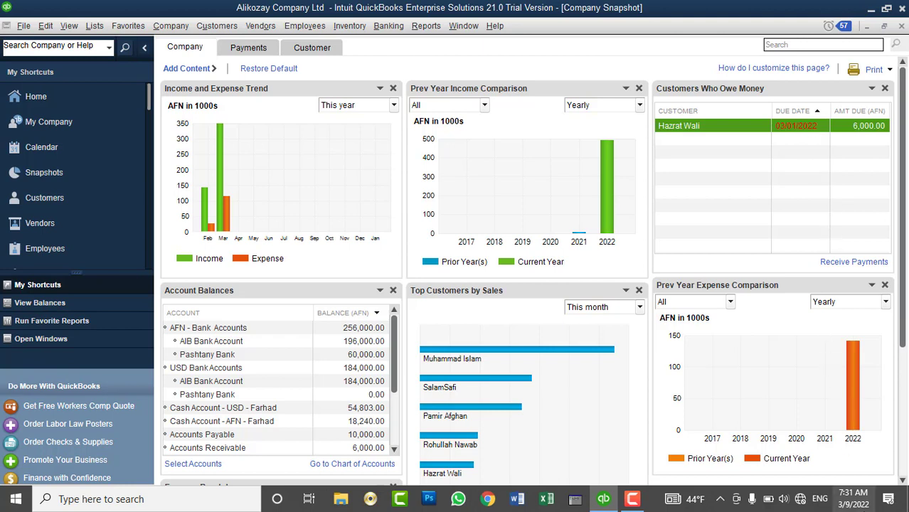
Step: Look through the Customers menu commands, then switch to the Company menu
{"action": "mouse_move", "coordinate": [854, 499]}
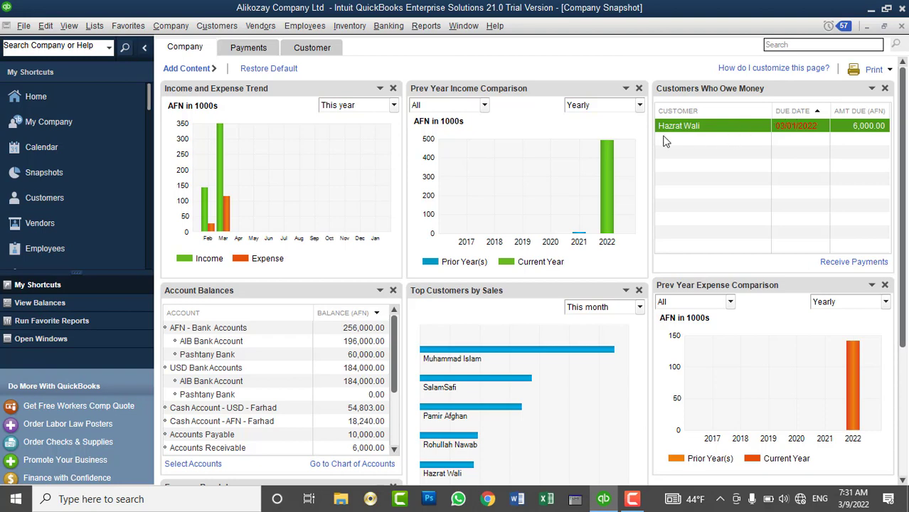
{"action": "left_click", "coordinate": [217, 25]}
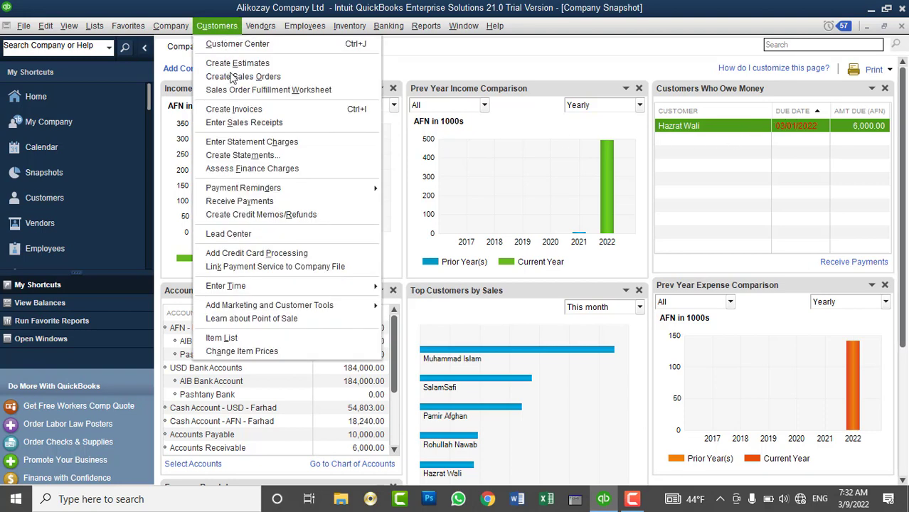
{"action": "key", "text": "Escape"}
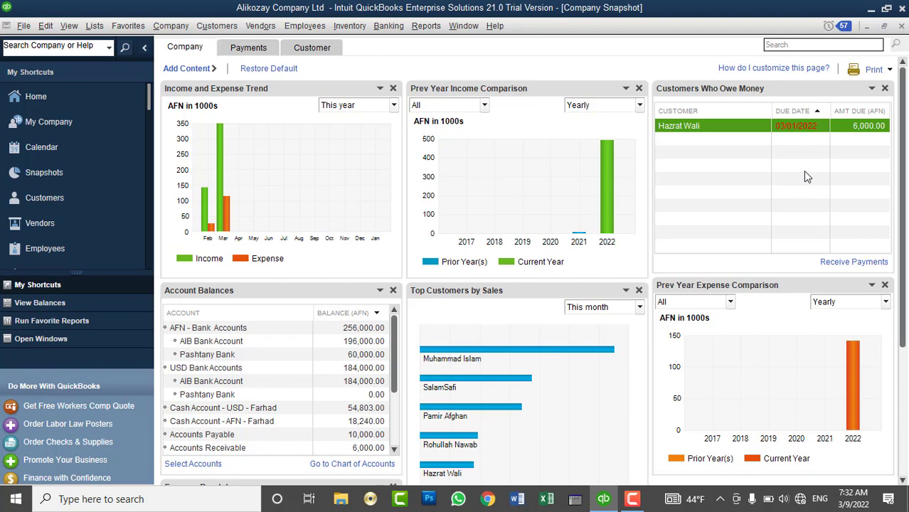
{"action": "left_click", "coordinate": [158, 26]}
Step: Record a 6,000.00 cash payment applied to invoice #9 and save it
{"action": "mouse_move", "coordinate": [210, 26]}
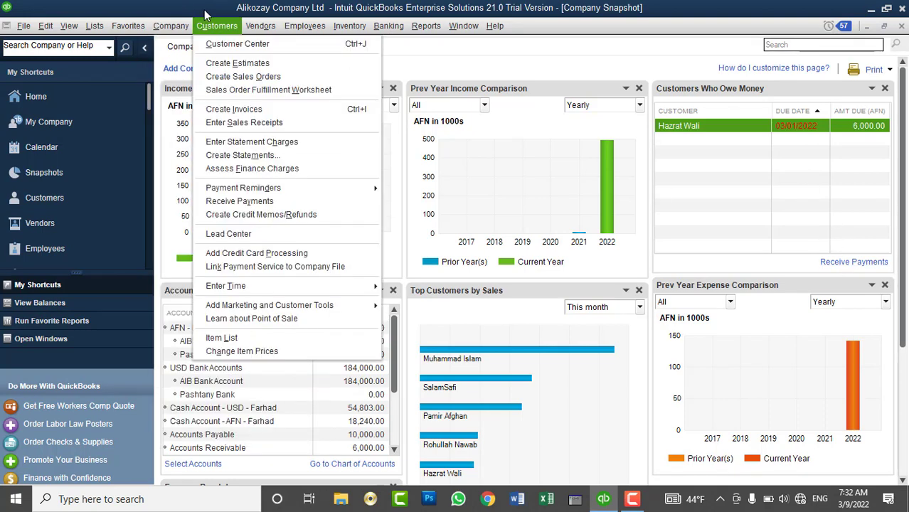
{"action": "left_click", "coordinate": [839, 268]}
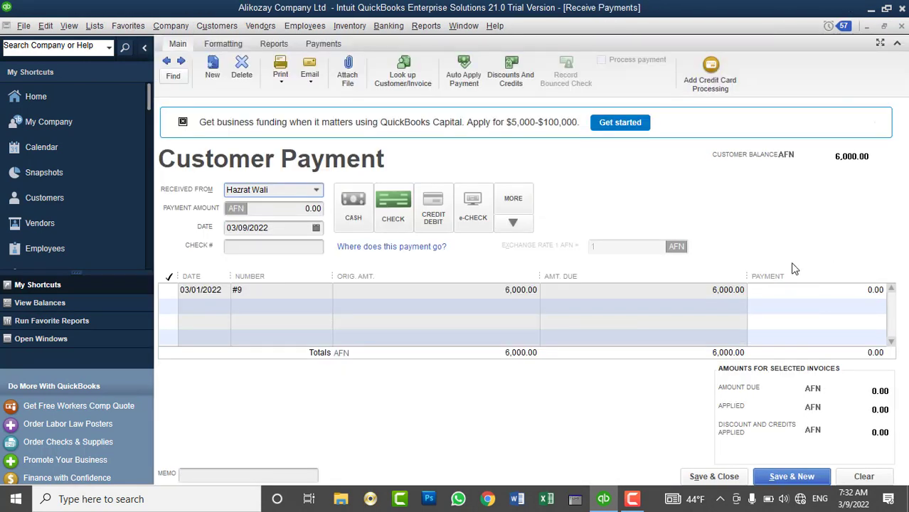
{"action": "left_click", "coordinate": [172, 290]}
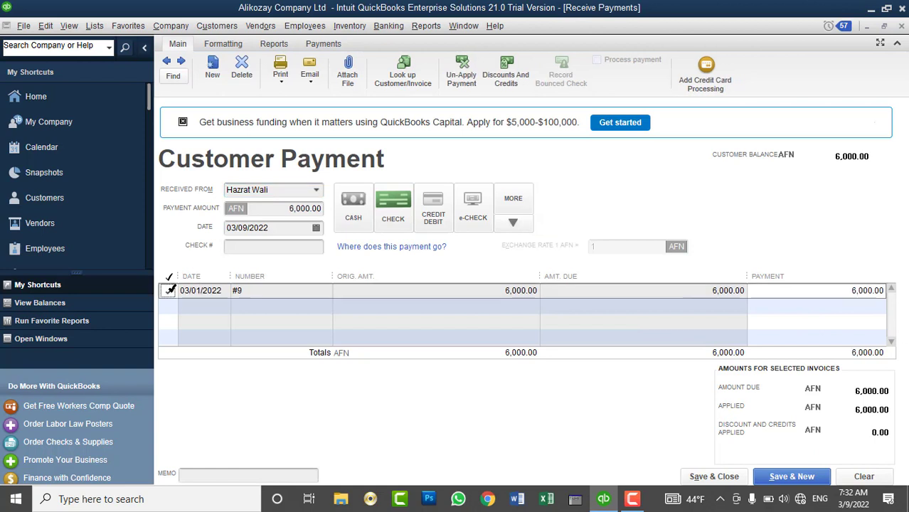
{"action": "left_click", "coordinate": [364, 205]}
{"action": "left_click", "coordinate": [271, 246]}
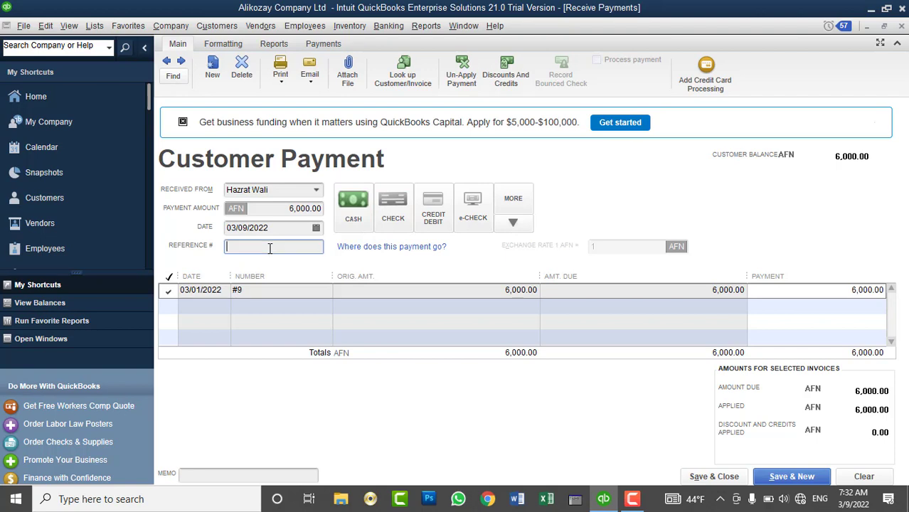
{"action": "left_click", "coordinate": [718, 476]}
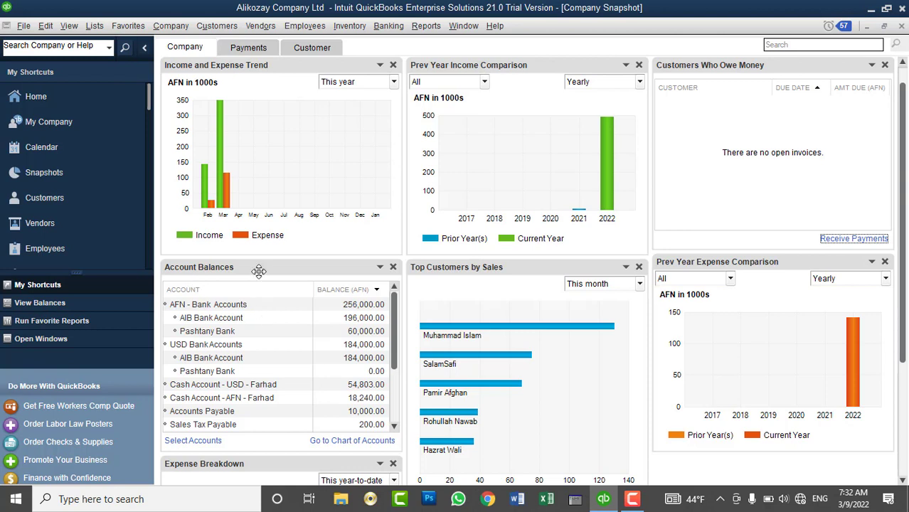
{"action": "left_click", "coordinate": [228, 304]}
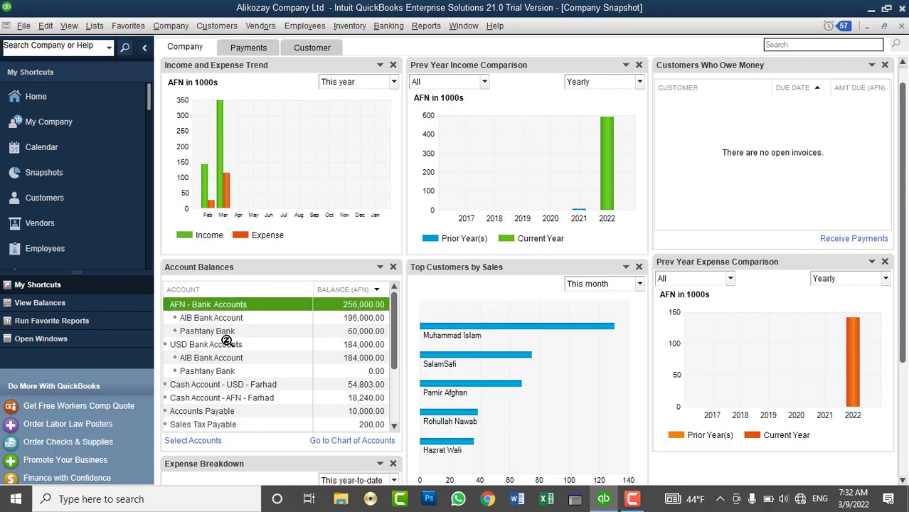
{"action": "scroll", "coordinate": [229, 355], "scroll_direction": "down", "scroll_amount": 2}
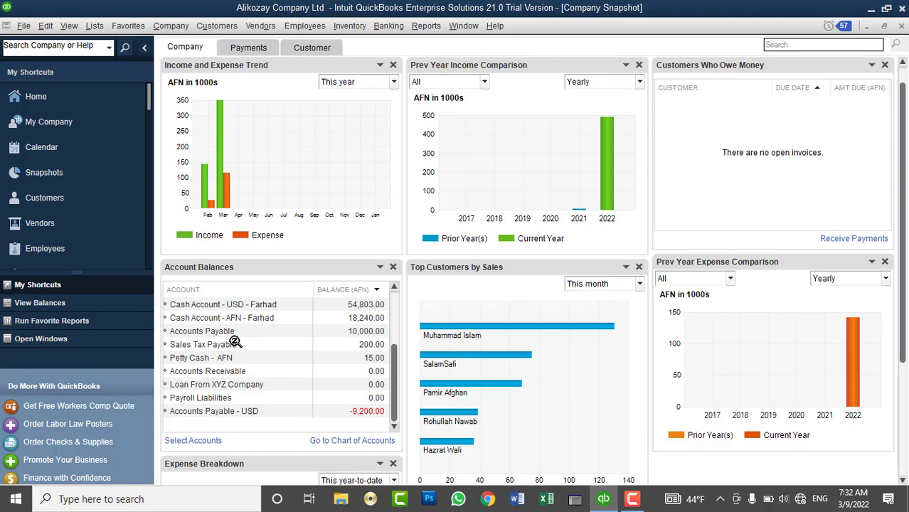
{"action": "scroll", "coordinate": [235, 342], "scroll_direction": "up", "scroll_amount": 1}
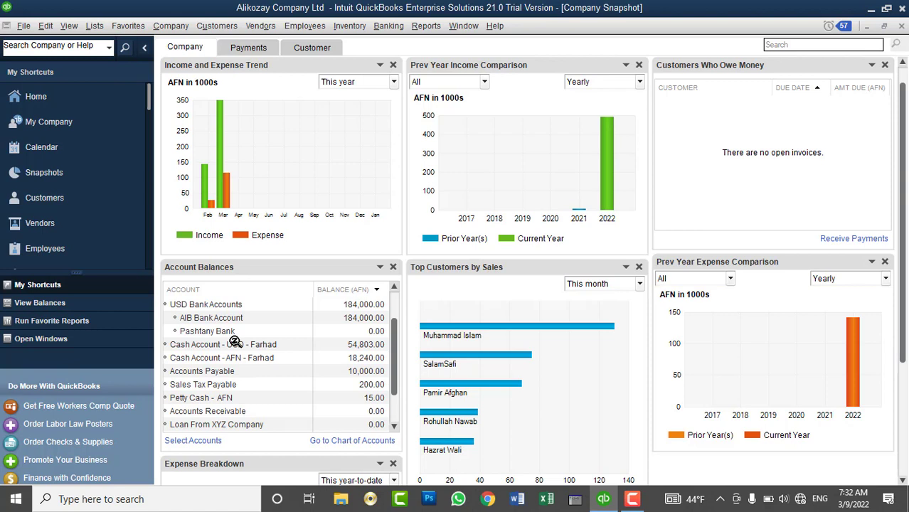
{"action": "scroll", "coordinate": [234, 341], "scroll_direction": "up", "scroll_amount": 1}
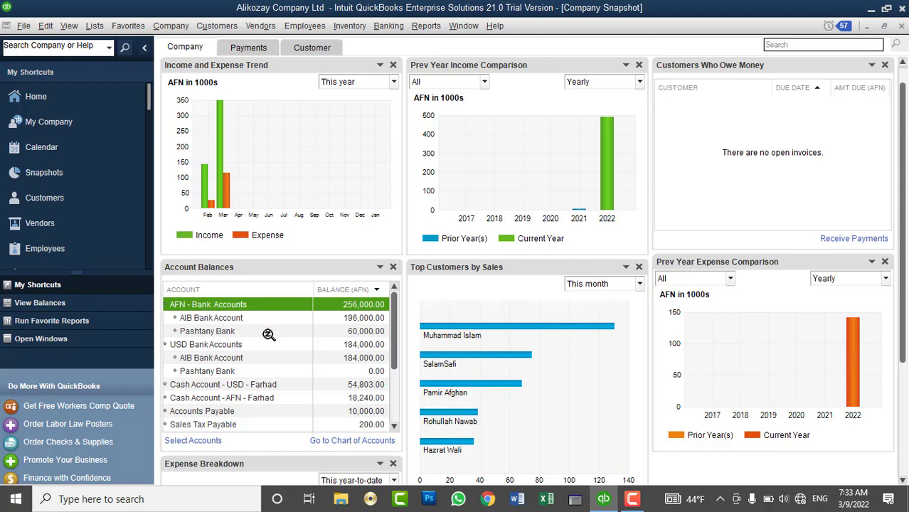
{"action": "left_click", "coordinate": [224, 344]}
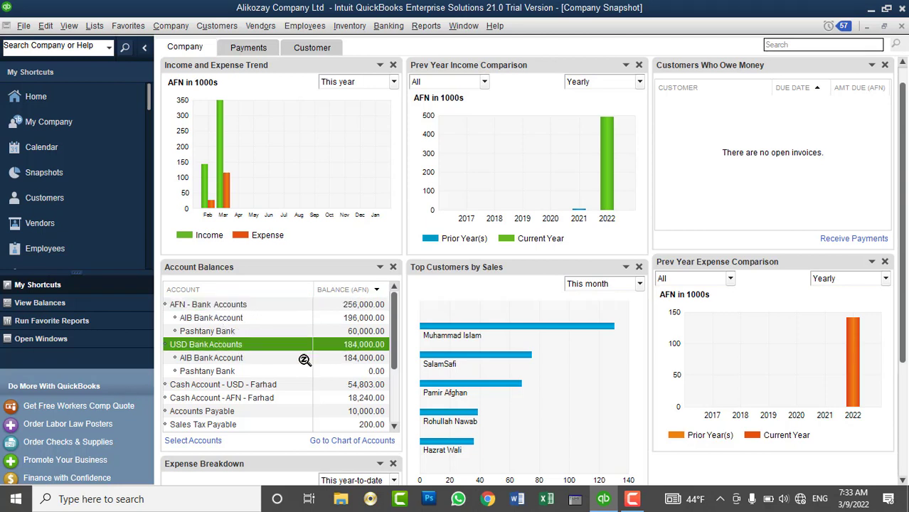
{"action": "left_click", "coordinate": [207, 385]}
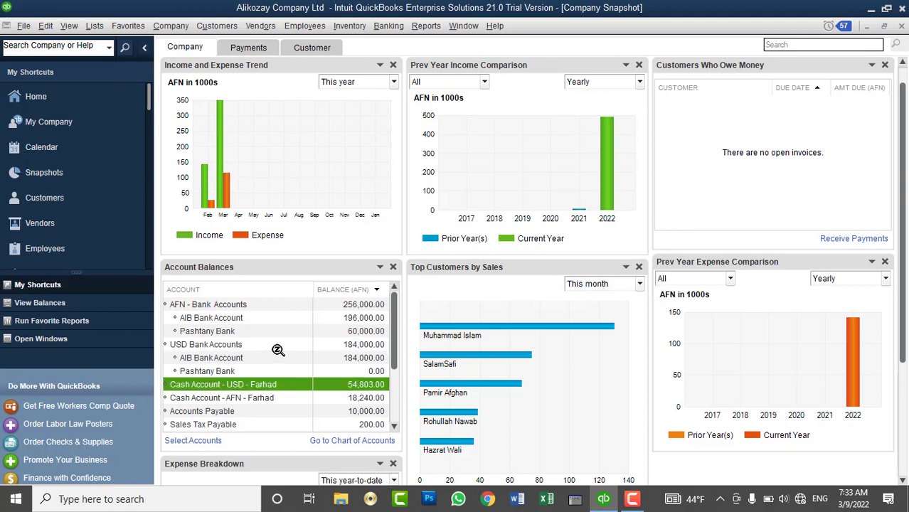
{"action": "scroll", "coordinate": [278, 350], "scroll_direction": "down", "scroll_amount": 1}
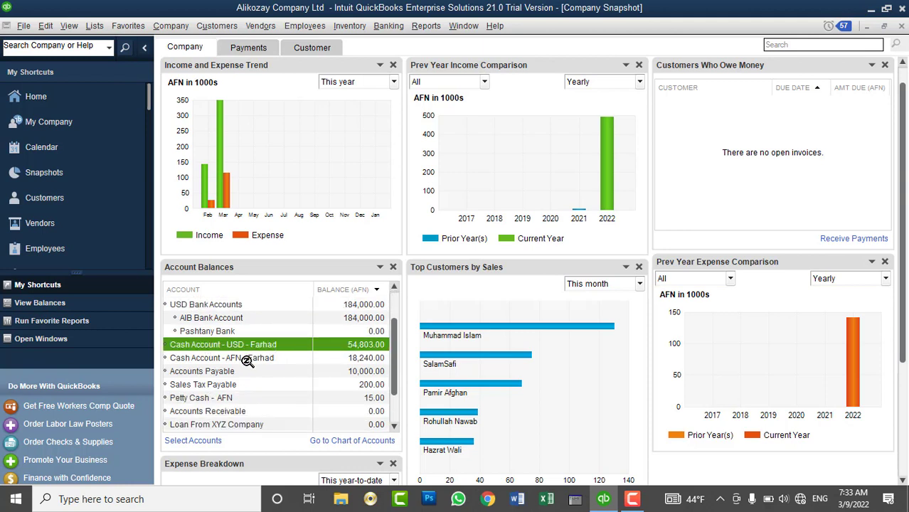
{"action": "left_click", "coordinate": [210, 373]}
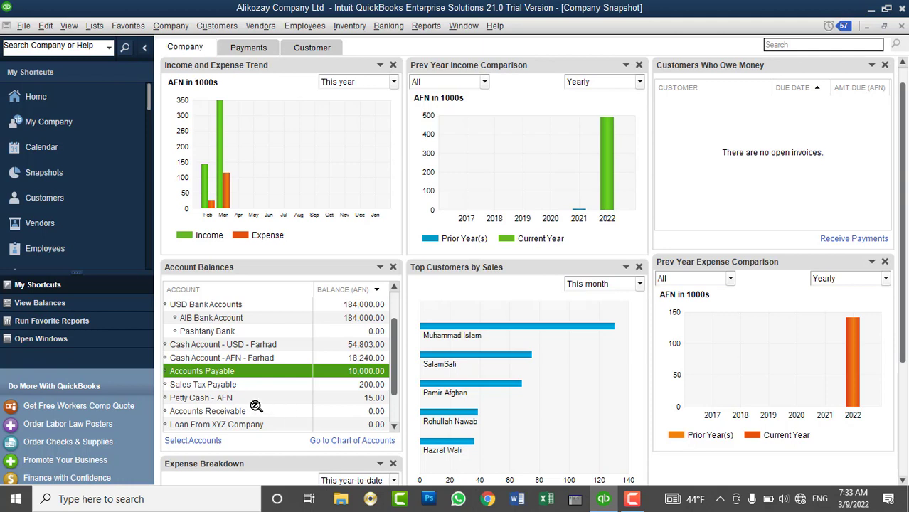
{"action": "left_click", "coordinate": [218, 386]}
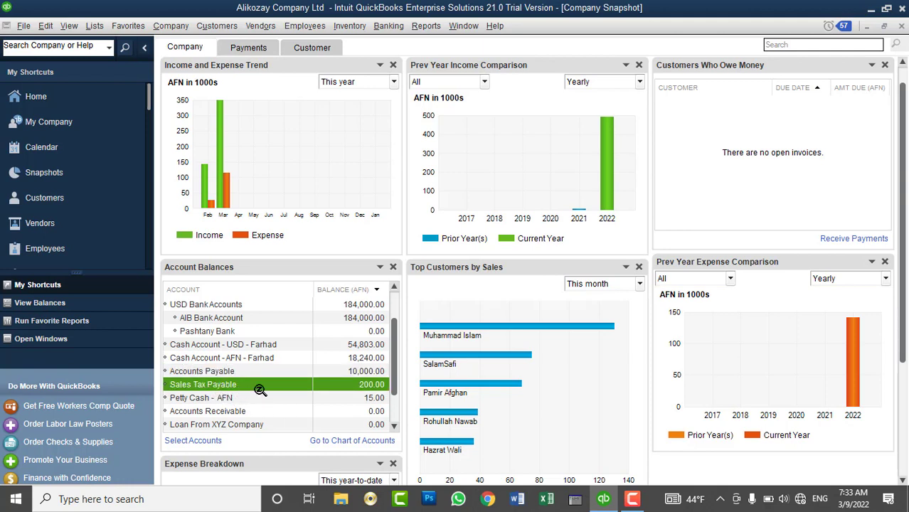
{"action": "left_click", "coordinate": [229, 397]}
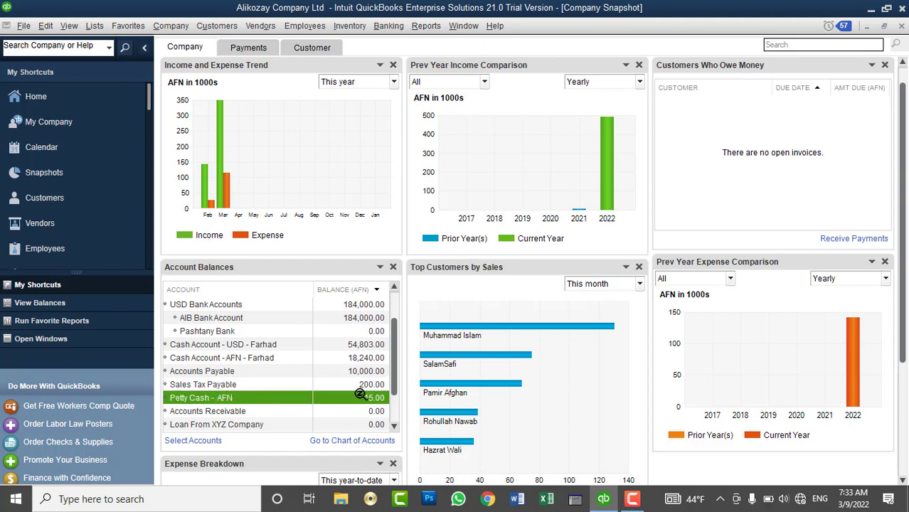
{"action": "left_click", "coordinate": [249, 411]}
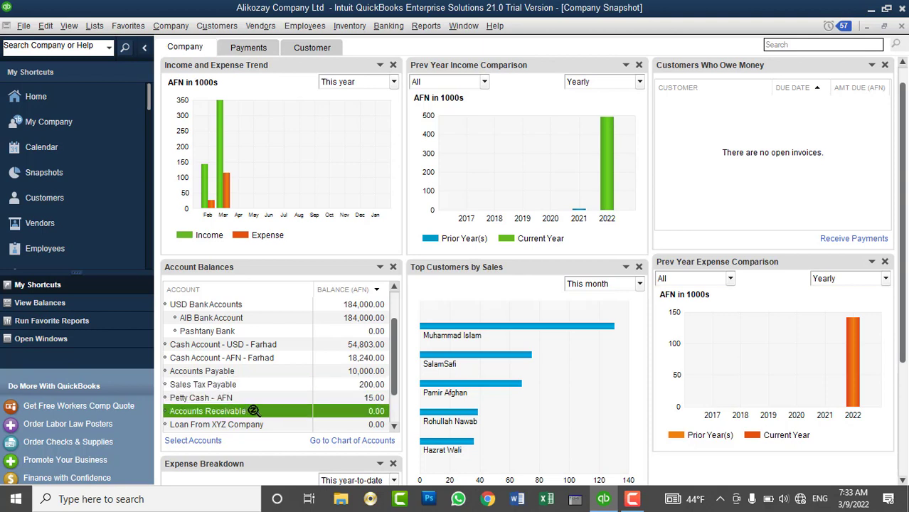
{"action": "scroll", "coordinate": [230, 344], "scroll_direction": "up", "scroll_amount": 1}
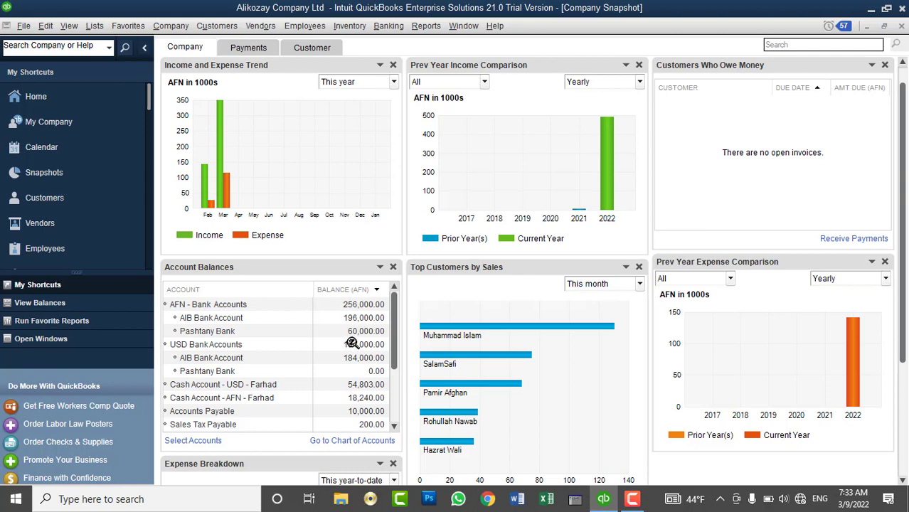
{"action": "left_click", "coordinate": [201, 308]}
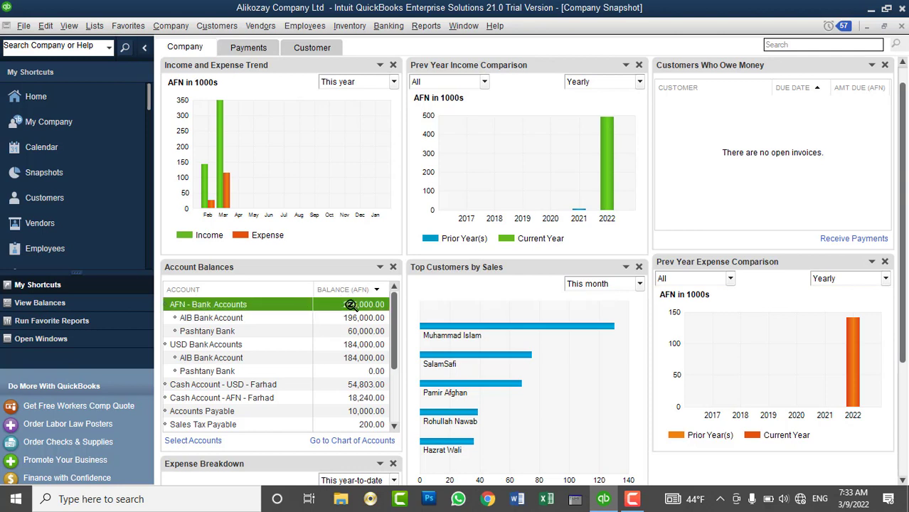
{"action": "left_click", "coordinate": [202, 344]}
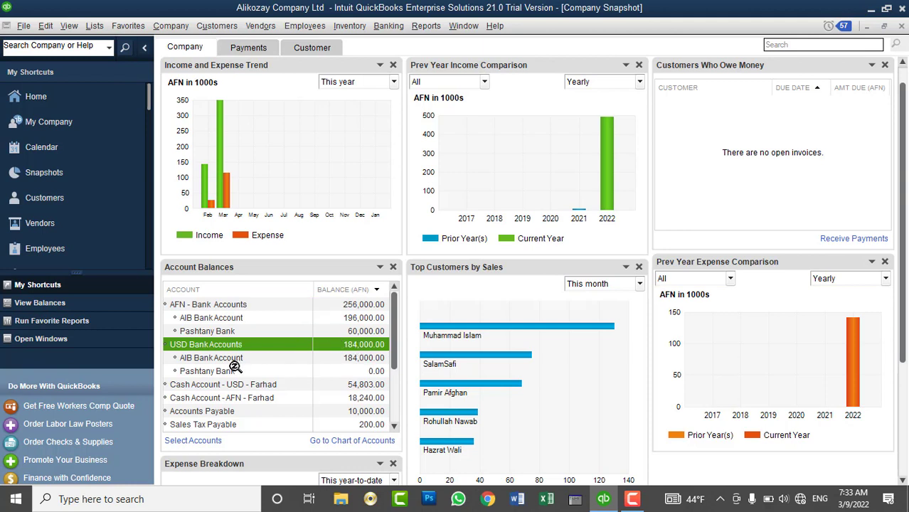
{"action": "left_click", "coordinate": [213, 384]}
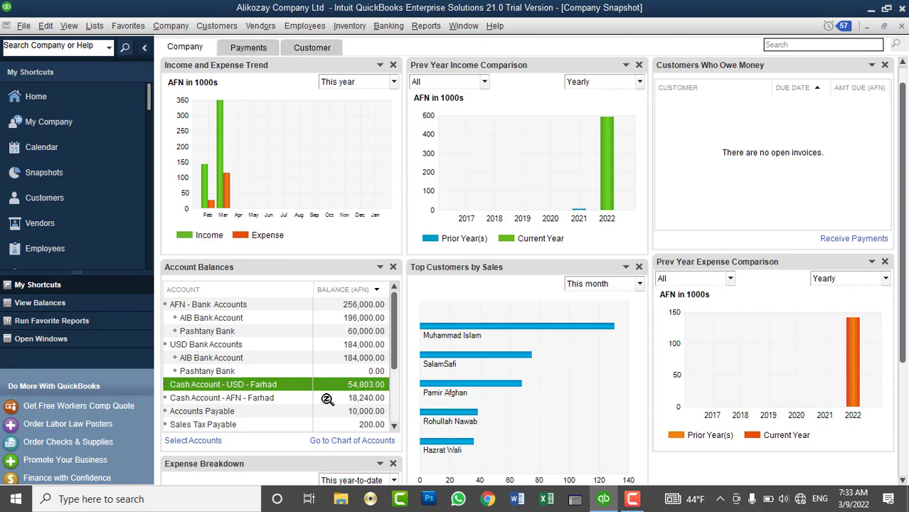
{"action": "left_click", "coordinate": [235, 398]}
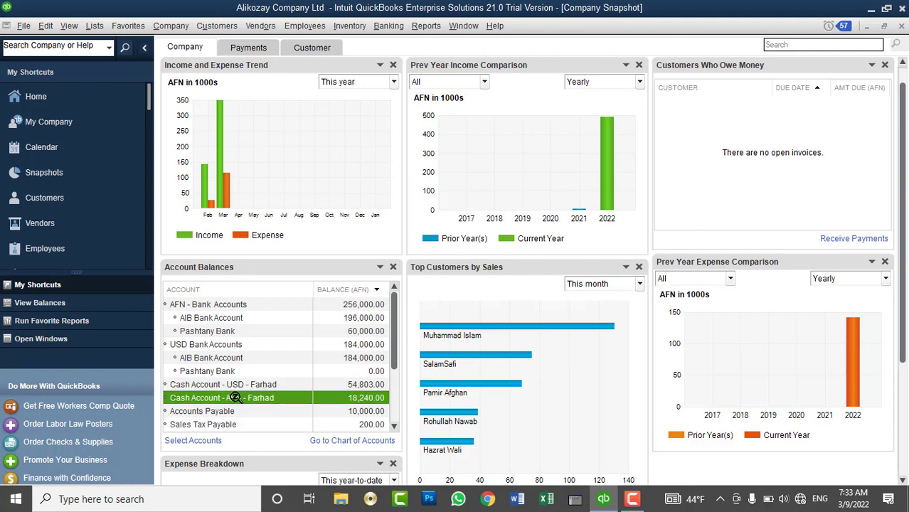
{"action": "left_click", "coordinate": [236, 385]}
{"action": "scroll", "coordinate": [240, 381], "scroll_direction": "down", "scroll_amount": 1}
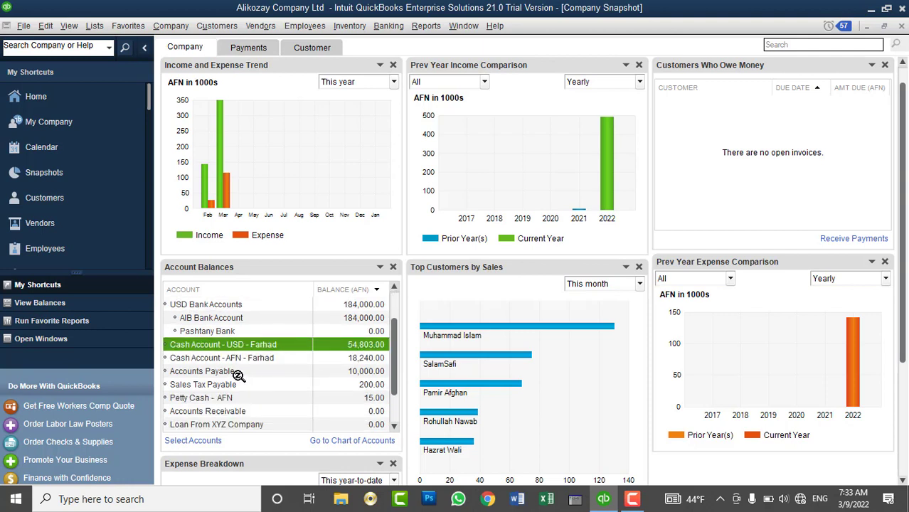
{"action": "left_click", "coordinate": [238, 372]}
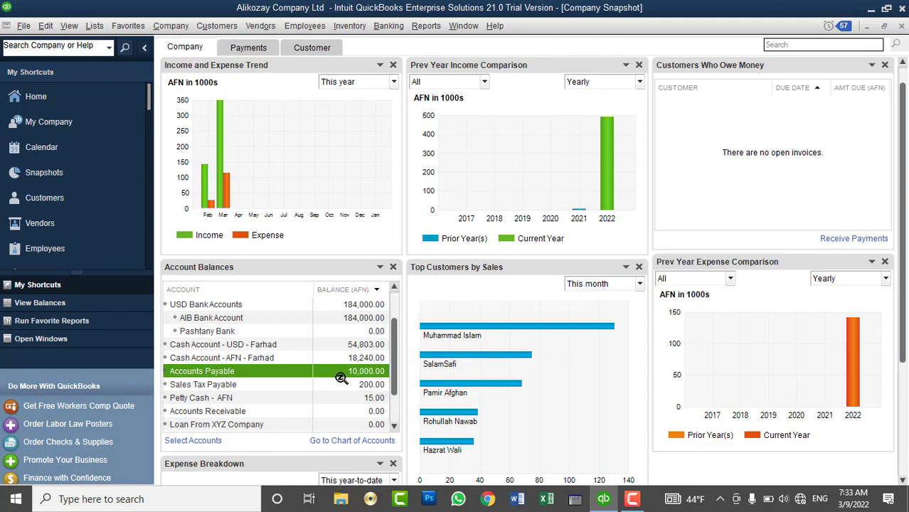
{"action": "left_click", "coordinate": [252, 385]}
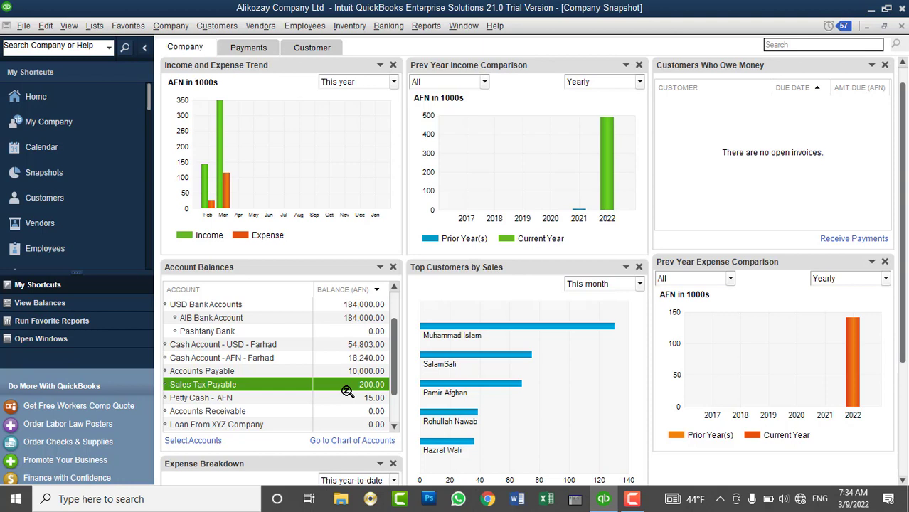
{"action": "left_click", "coordinate": [353, 371]}
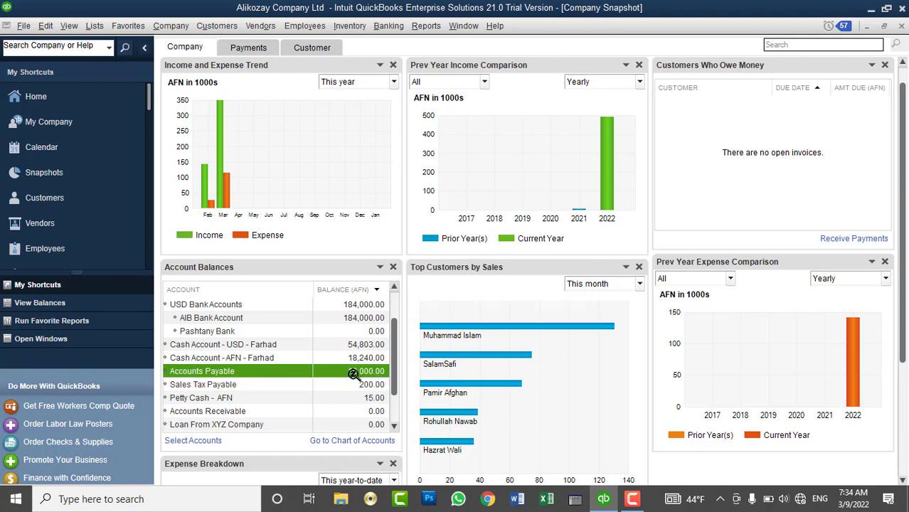
{"action": "left_click", "coordinate": [342, 384]}
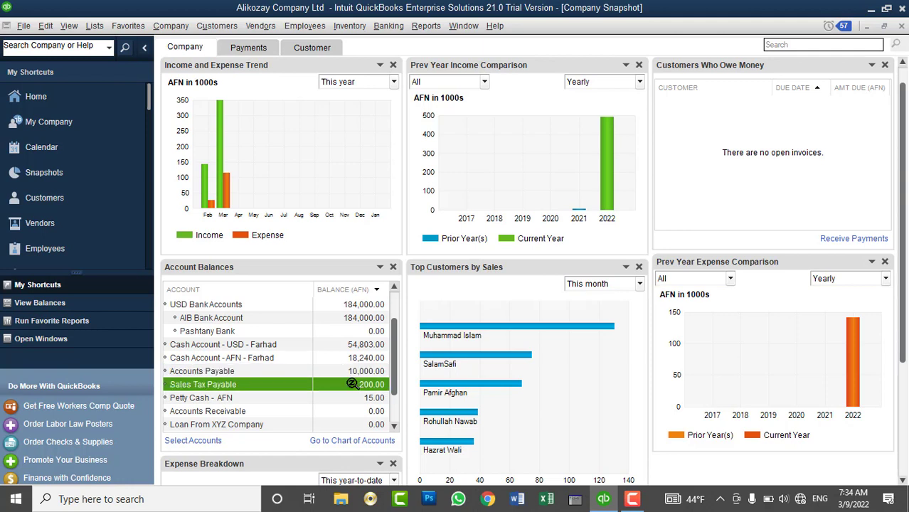
{"action": "scroll", "coordinate": [290, 384], "scroll_direction": "down", "scroll_amount": 1}
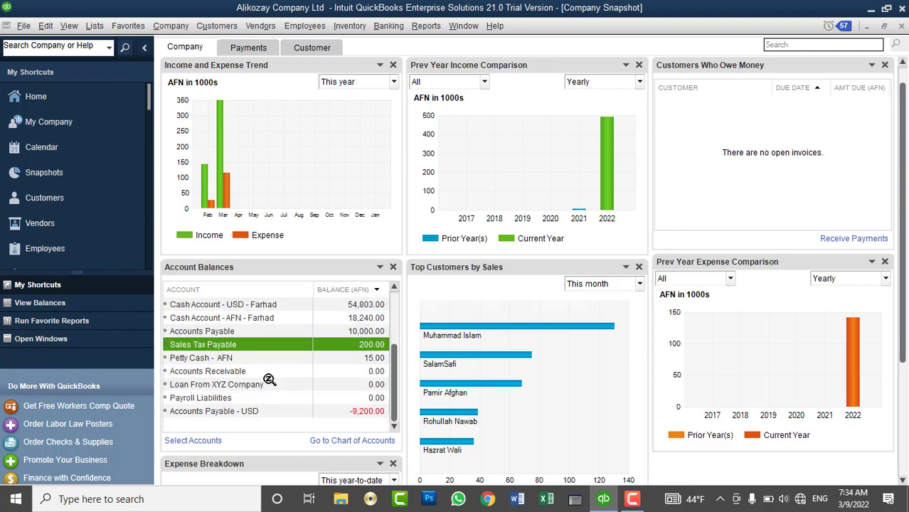
{"action": "left_click", "coordinate": [252, 361]}
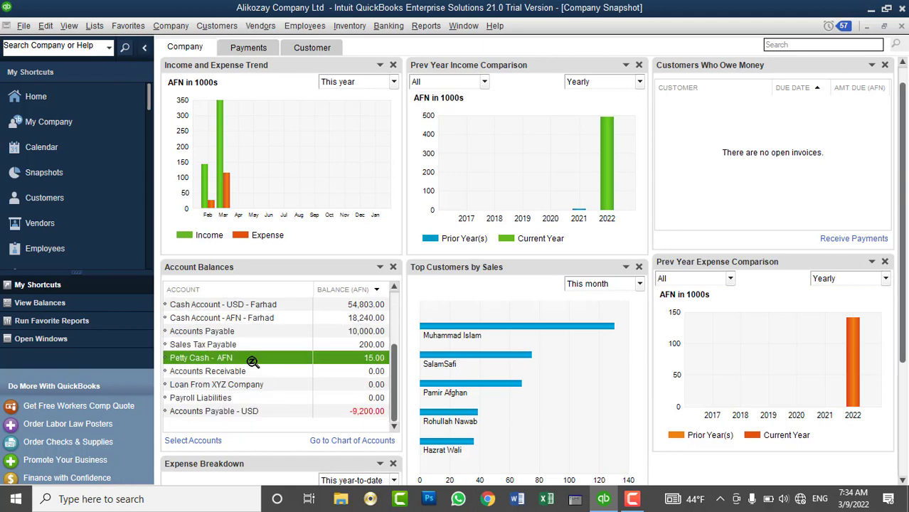
{"action": "left_click", "coordinate": [217, 413]}
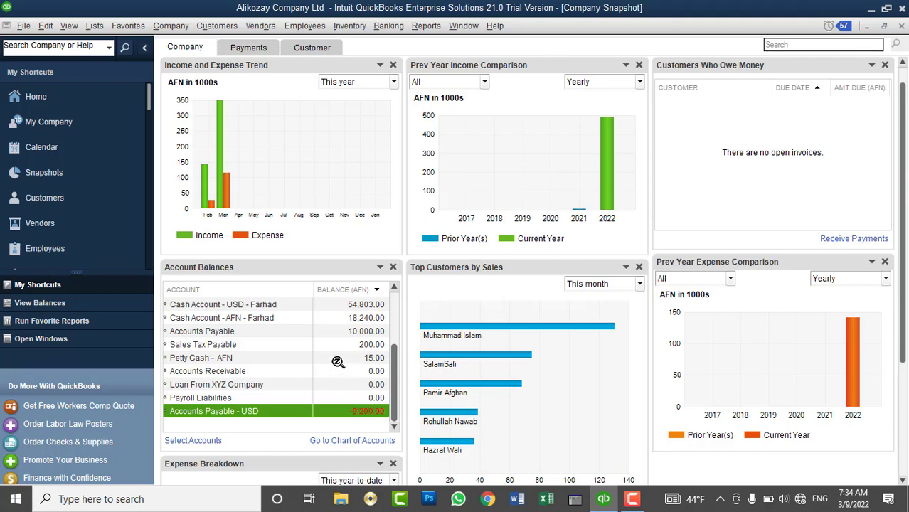
{"action": "scroll", "coordinate": [338, 362], "scroll_direction": "up", "scroll_amount": 2}
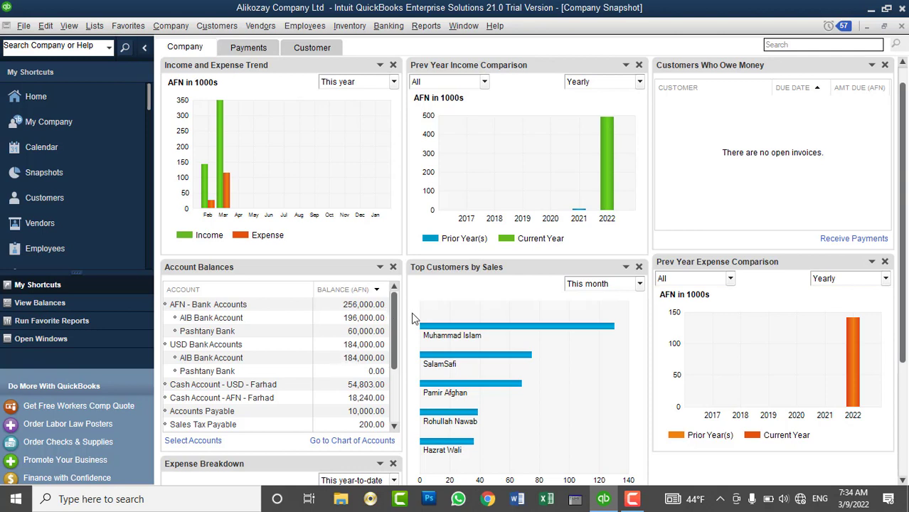
{"action": "scroll", "coordinate": [256, 337], "scroll_direction": "down", "scroll_amount": 3}
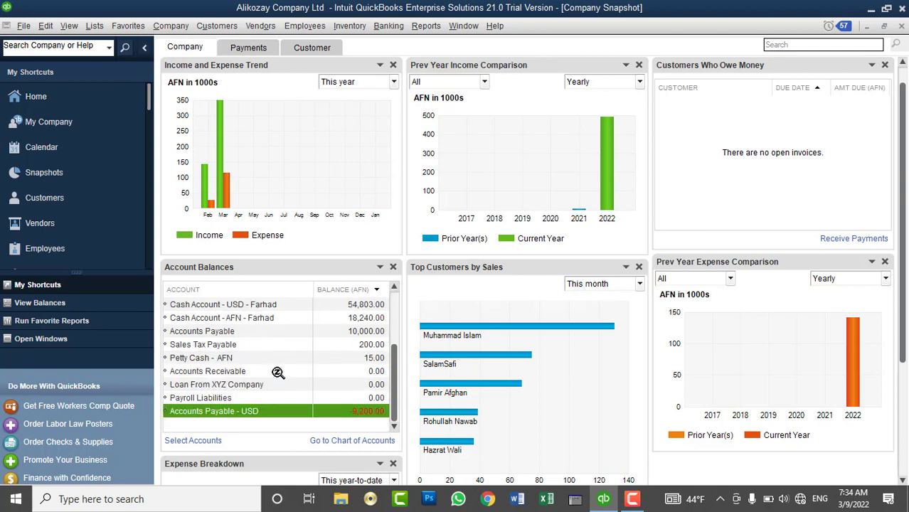
{"action": "left_click", "coordinate": [358, 359]}
{"action": "left_click", "coordinate": [340, 413]}
Step: Try This quarter, This year and Today on Top Customers by Sales, settling on This year
{"action": "mouse_move", "coordinate": [512, 330]}
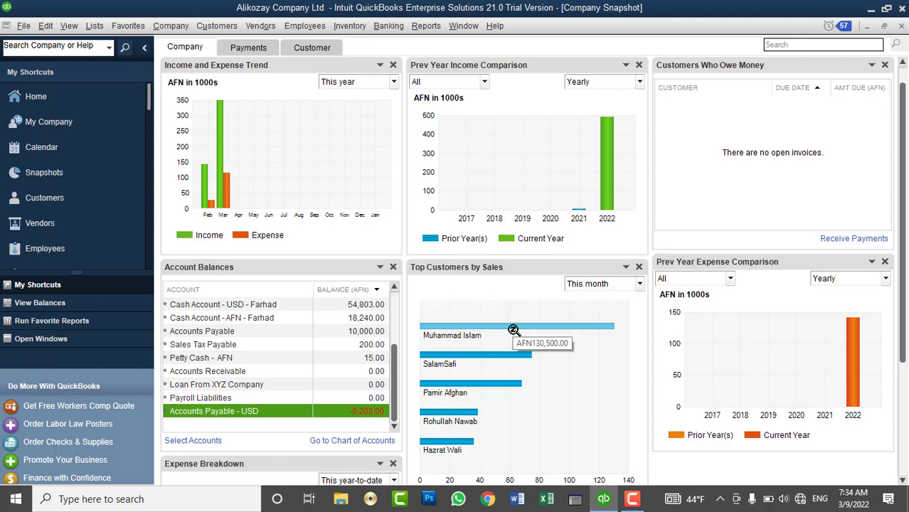
{"action": "scroll", "coordinate": [538, 373], "scroll_direction": "down", "scroll_amount": 3}
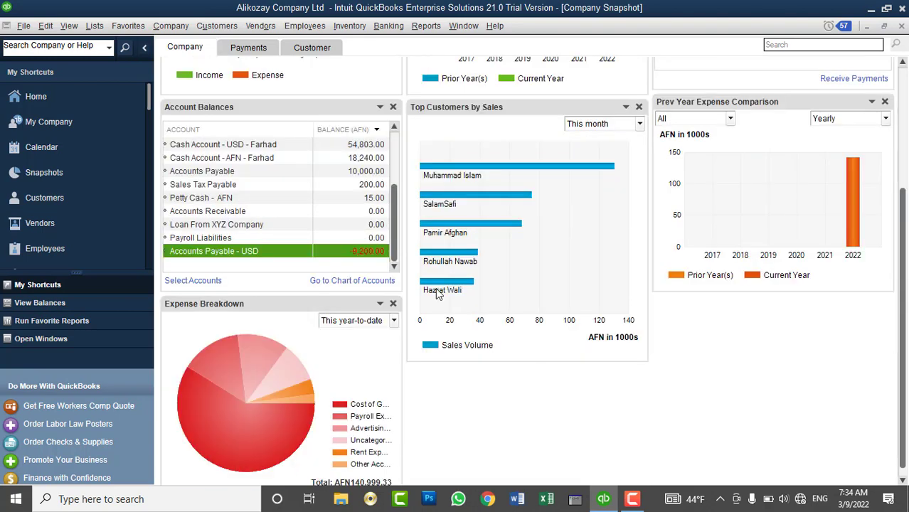
{"action": "scroll", "coordinate": [507, 392], "scroll_direction": "up", "scroll_amount": 3}
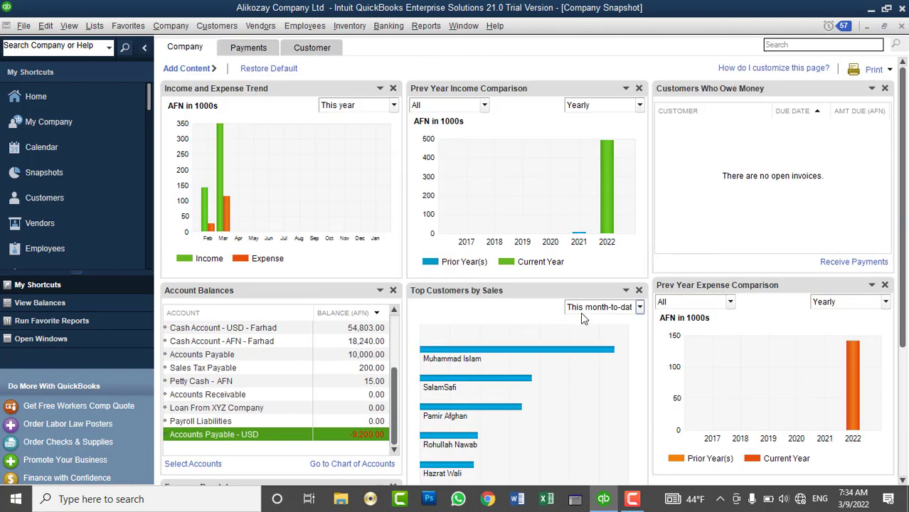
{"action": "left_click", "coordinate": [639, 307]}
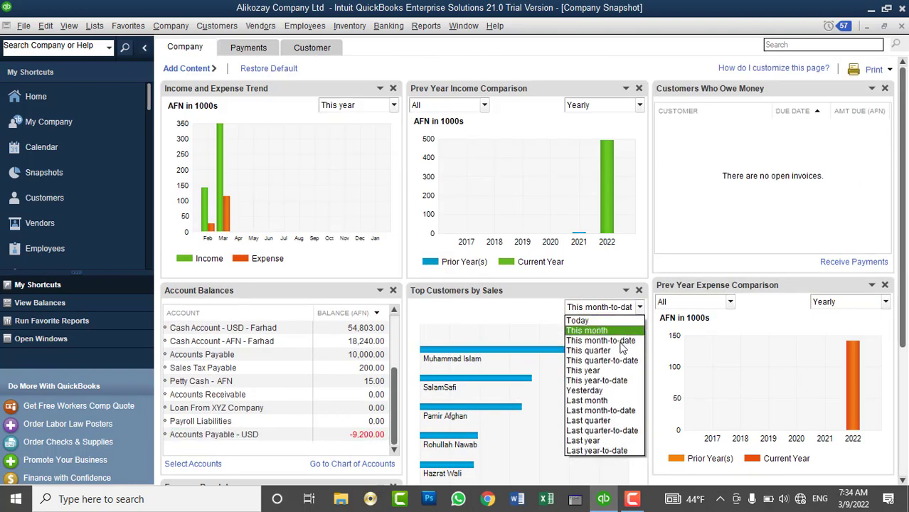
{"action": "left_click", "coordinate": [613, 352]}
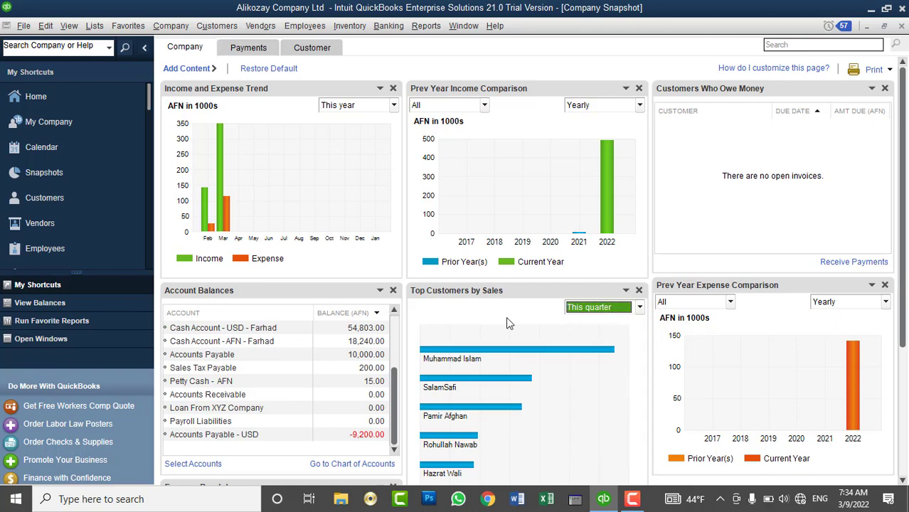
{"action": "scroll", "coordinate": [644, 352], "scroll_direction": "down", "scroll_amount": 3}
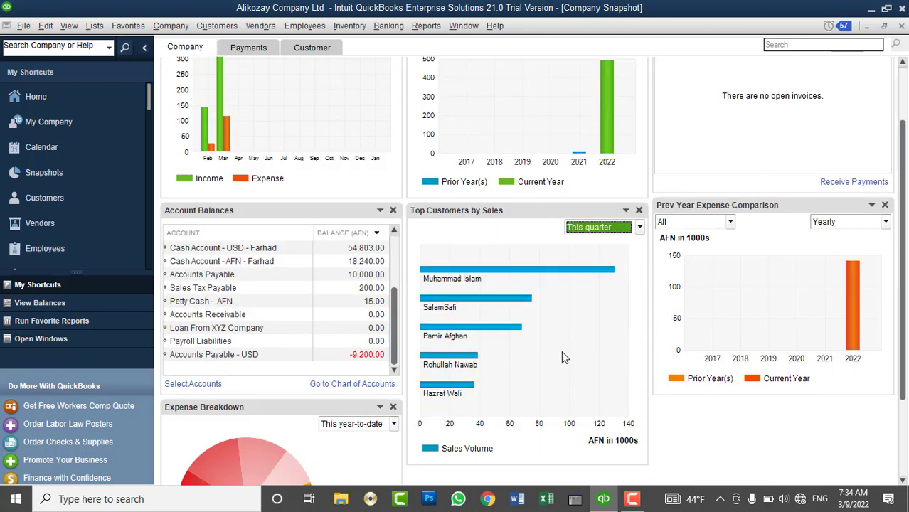
{"action": "left_click", "coordinate": [638, 226]}
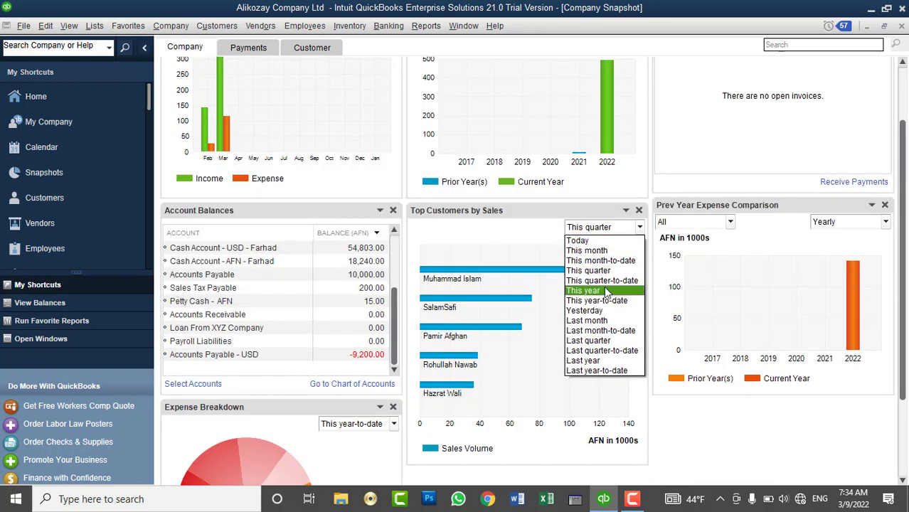
{"action": "left_click", "coordinate": [604, 290]}
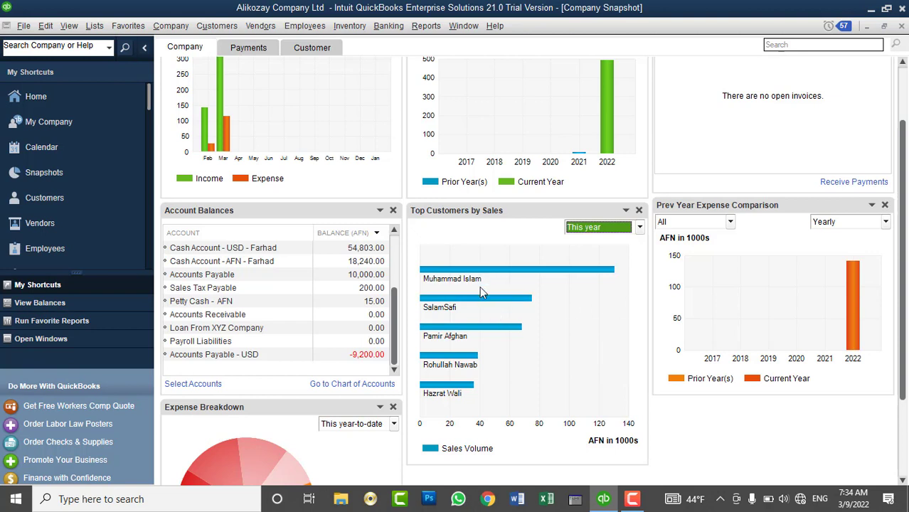
{"action": "left_click", "coordinate": [599, 227]}
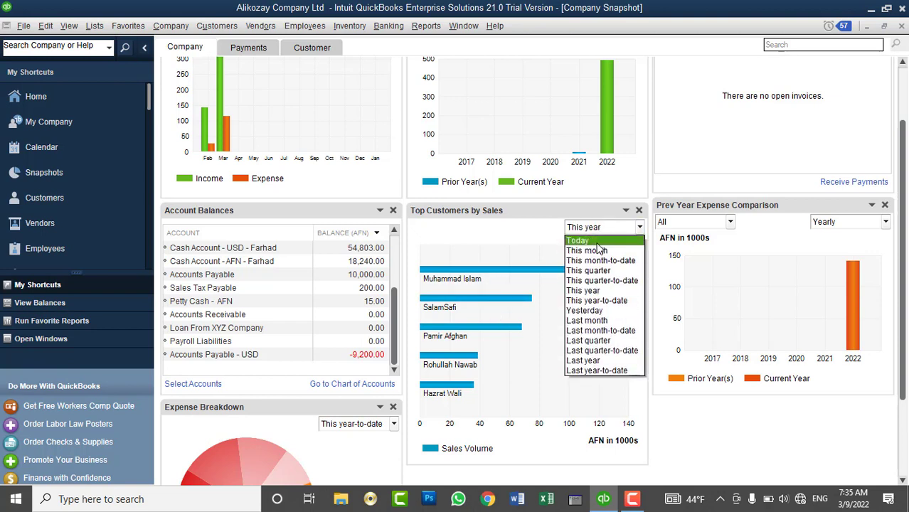
{"action": "left_click", "coordinate": [594, 241]}
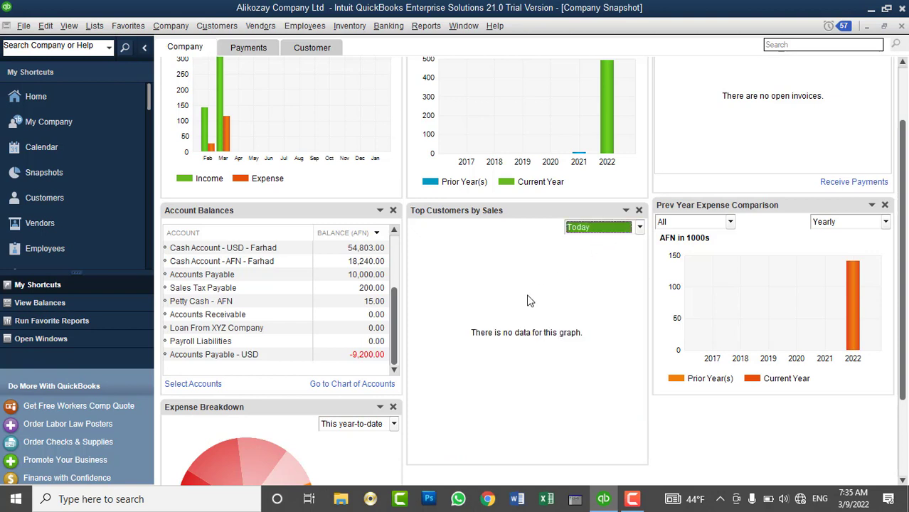
{"action": "left_click", "coordinate": [612, 229]}
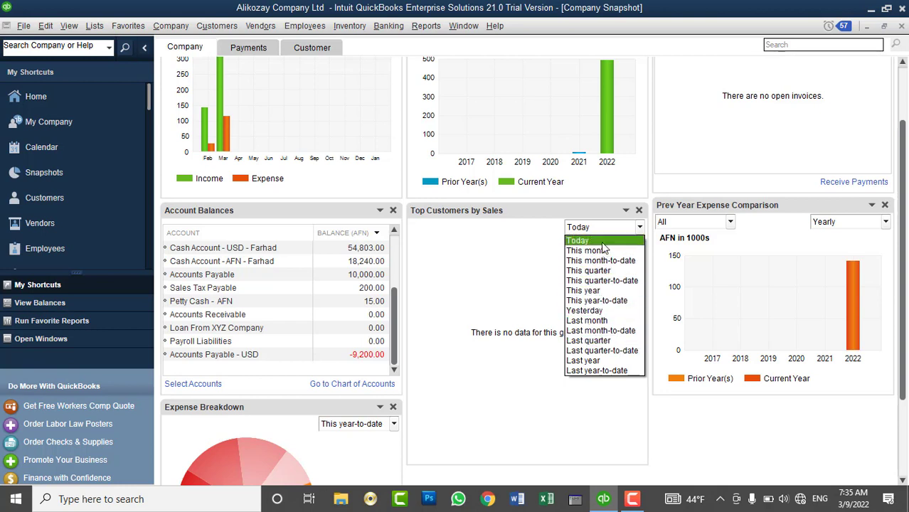
{"action": "left_click", "coordinate": [596, 292]}
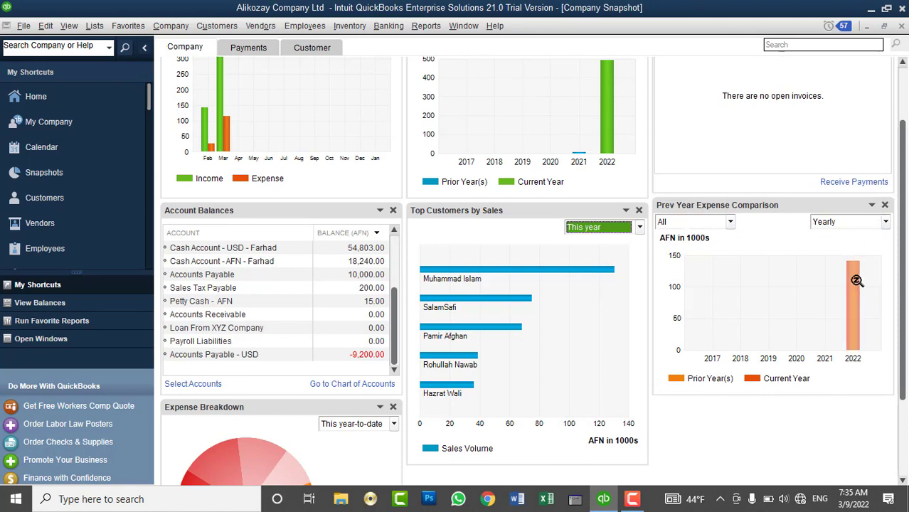
{"action": "mouse_move", "coordinate": [856, 280]}
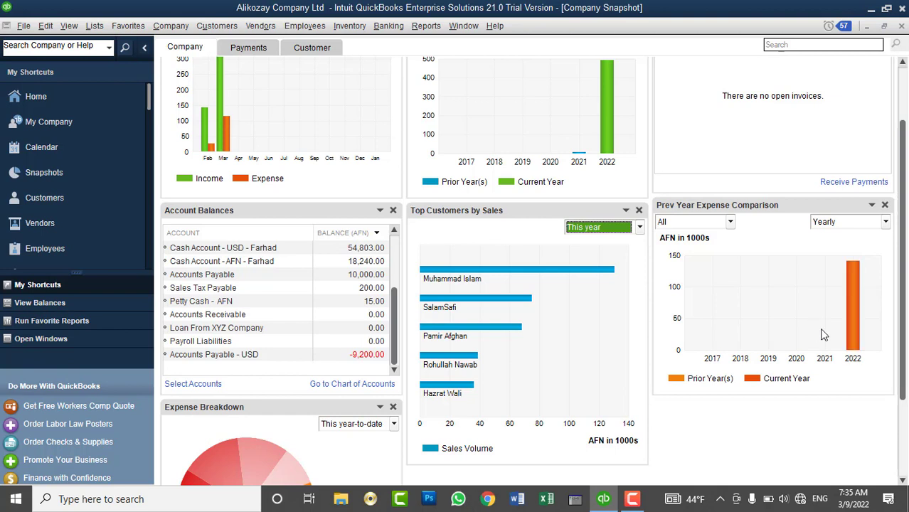
{"action": "mouse_move", "coordinate": [854, 324]}
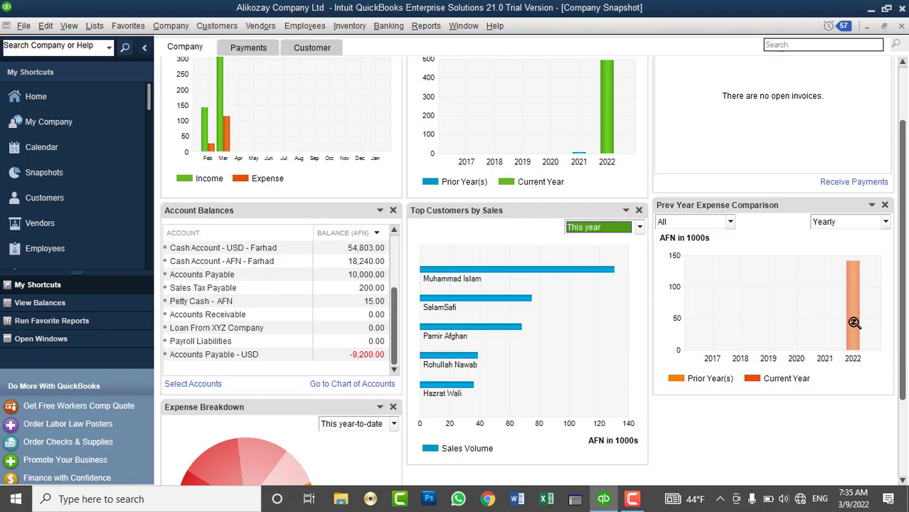
{"action": "scroll", "coordinate": [727, 356], "scroll_direction": "down", "scroll_amount": 3}
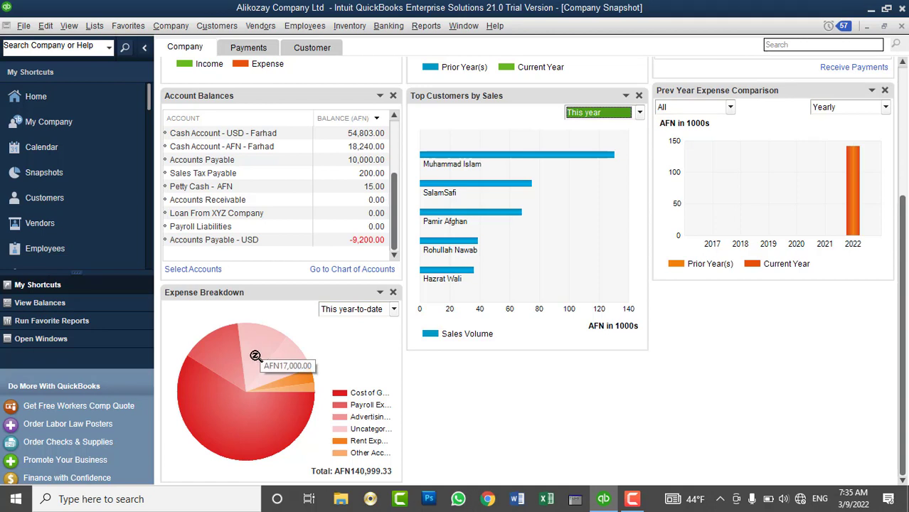
{"action": "mouse_move", "coordinate": [238, 414]}
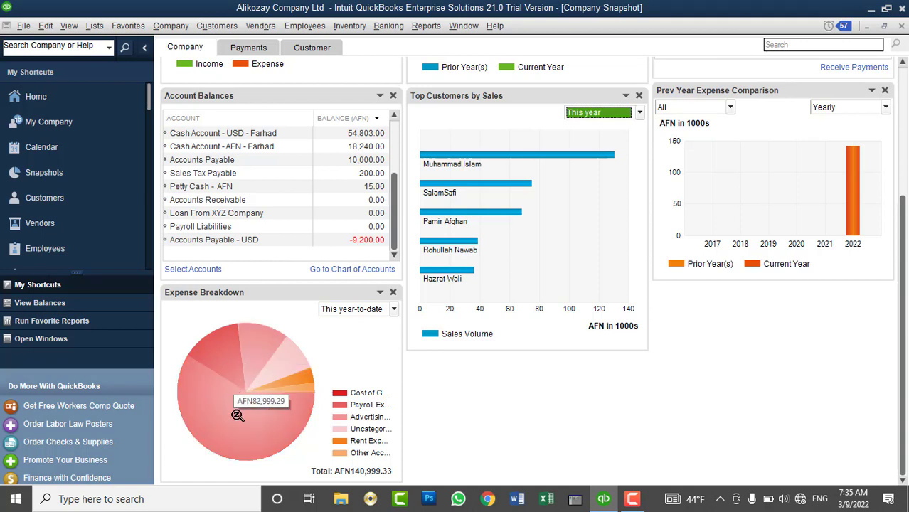
{"action": "mouse_move", "coordinate": [236, 365]}
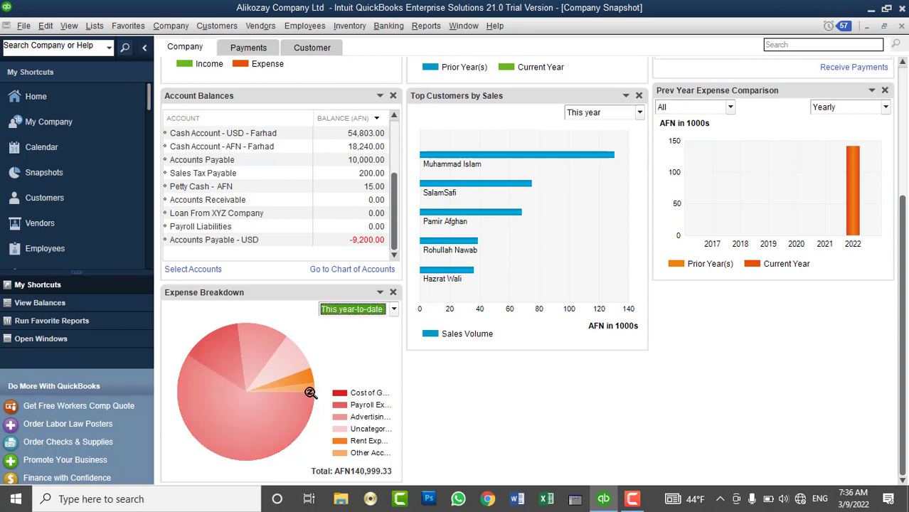
{"action": "mouse_move", "coordinate": [310, 390]}
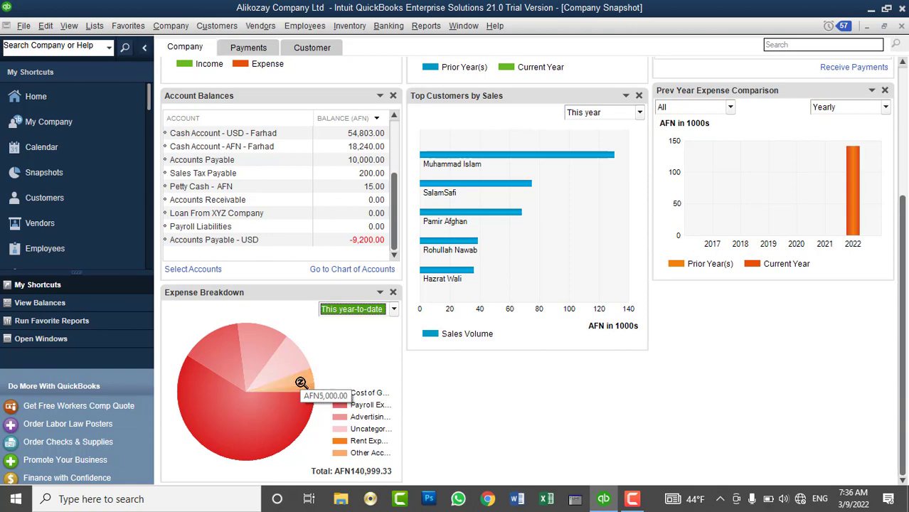
{"action": "mouse_move", "coordinate": [296, 364]}
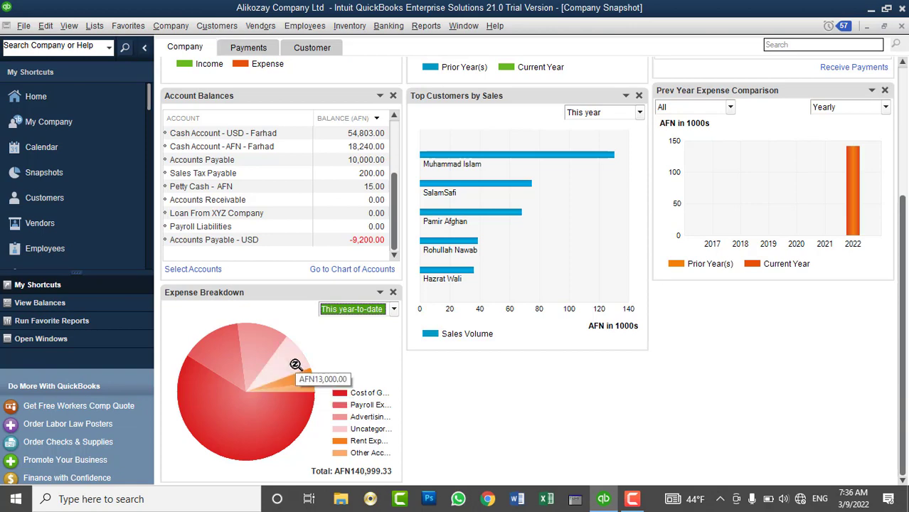
{"action": "double_click", "coordinate": [296, 365]}
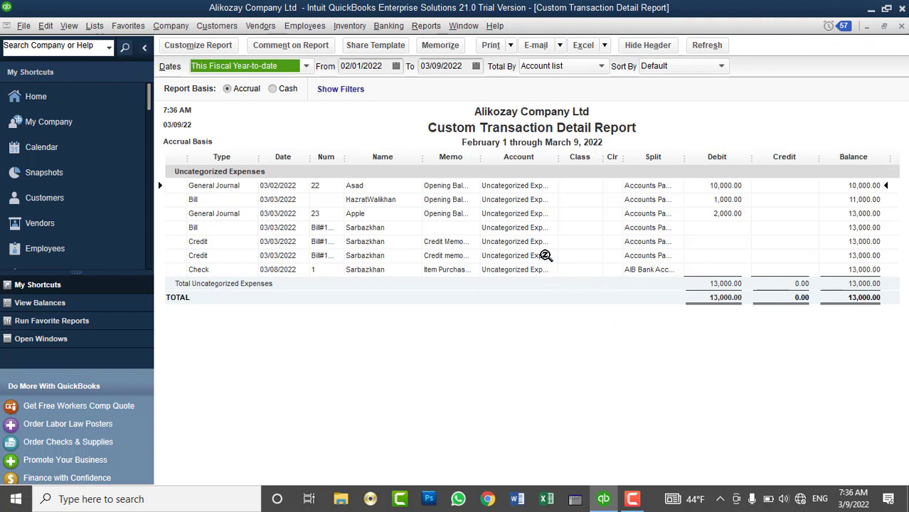
{"action": "left_click_drag", "start_coordinate": [558, 157], "coordinate": [608, 160]}
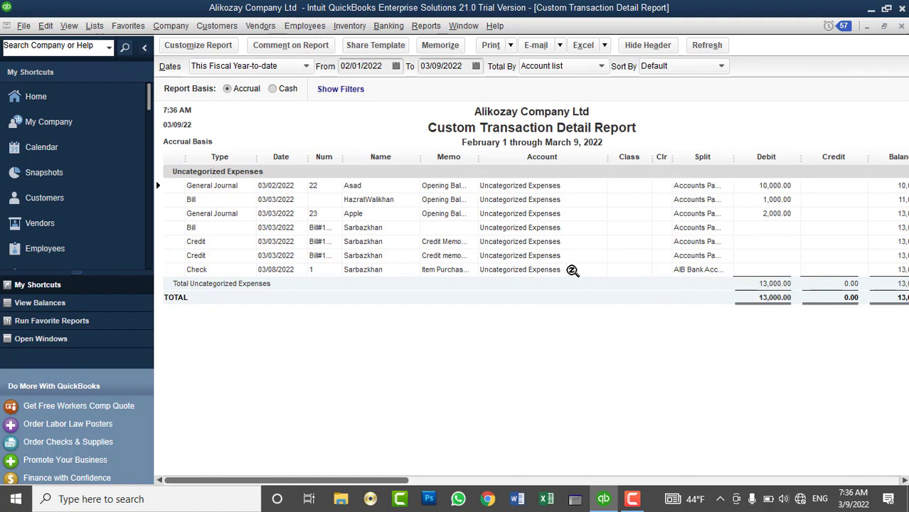
{"action": "left_click", "coordinate": [902, 26]}
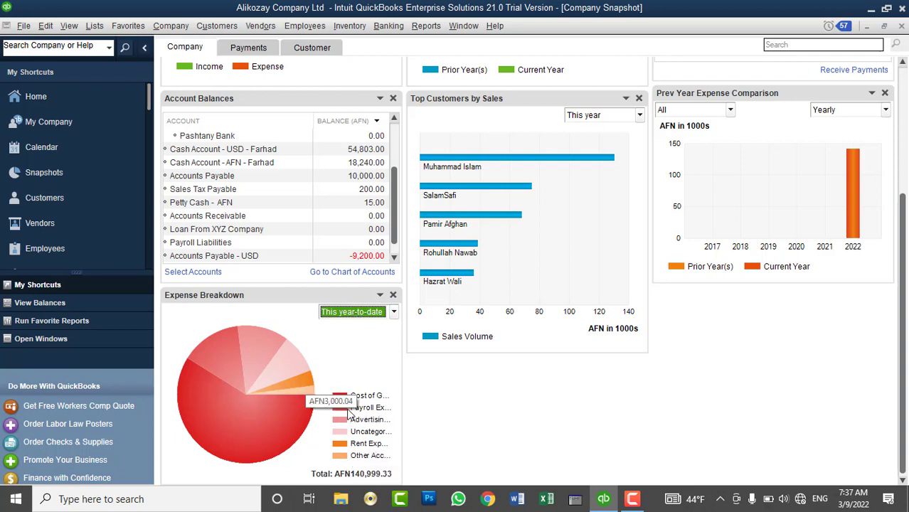
Step: Close the Expense Breakdown, Prev Year Expense Comparison and Top Customers by Sales panels
{"action": "scroll", "coordinate": [499, 207], "scroll_direction": "up", "scroll_amount": 3}
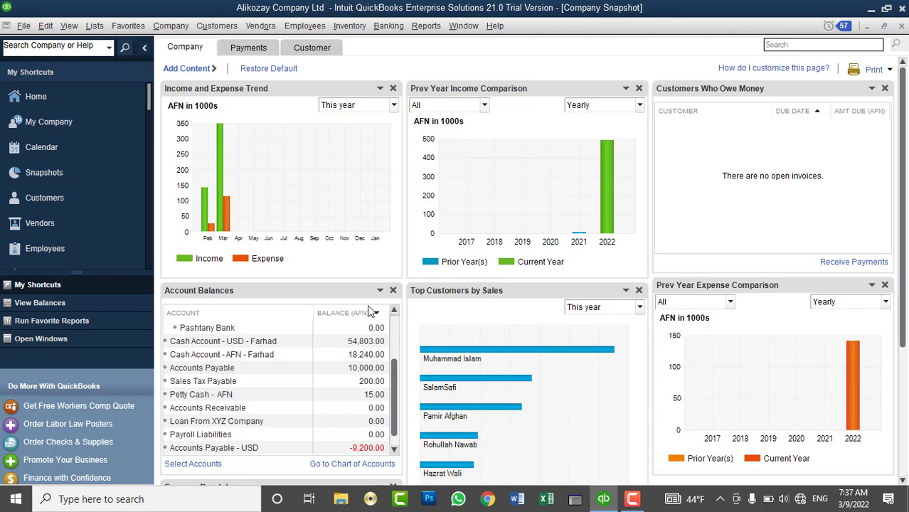
{"action": "scroll", "coordinate": [368, 311], "scroll_direction": "down", "scroll_amount": 3}
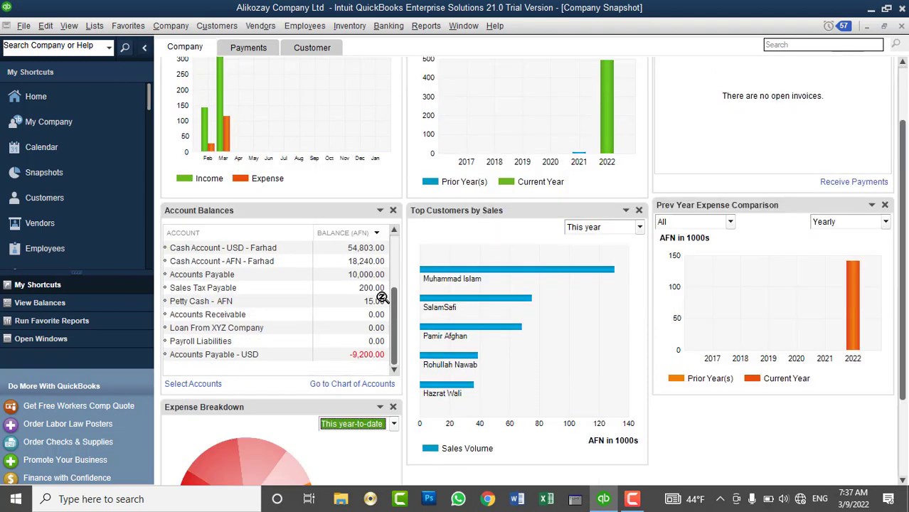
{"action": "left_click", "coordinate": [393, 408]}
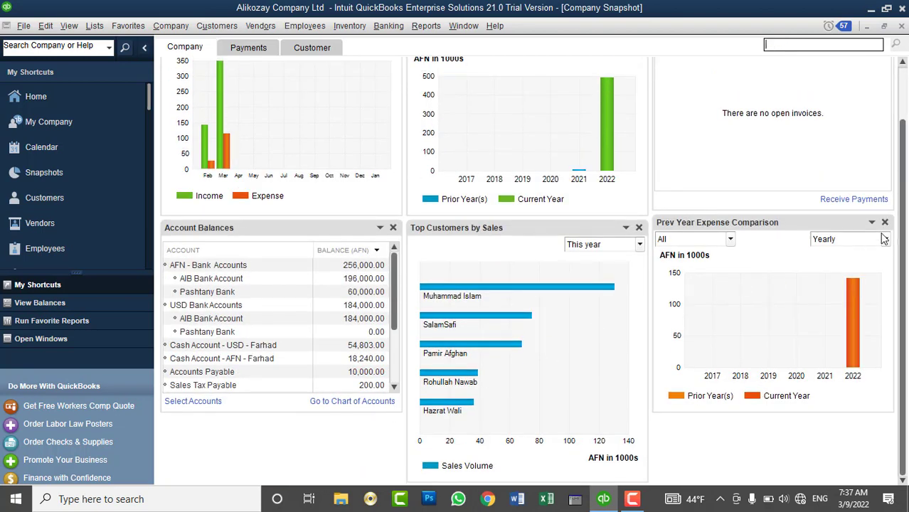
{"action": "left_click", "coordinate": [884, 222]}
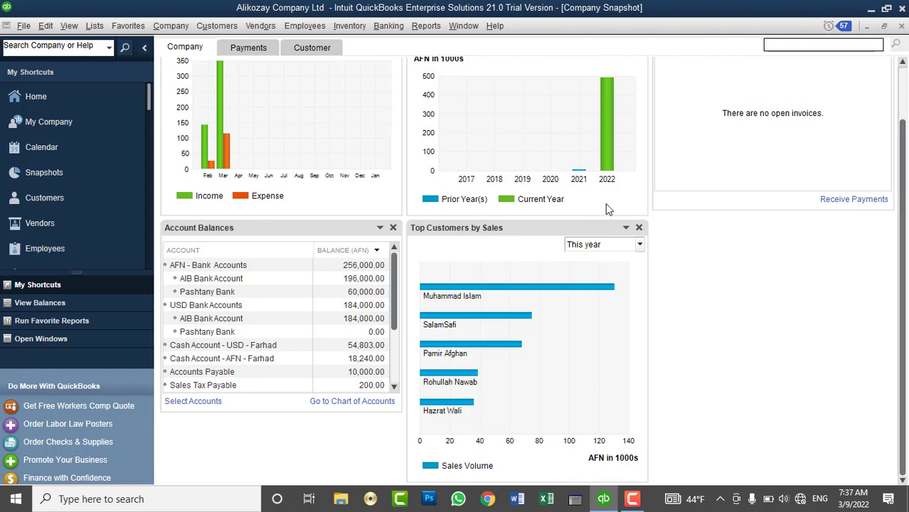
{"action": "left_click", "coordinate": [639, 228]}
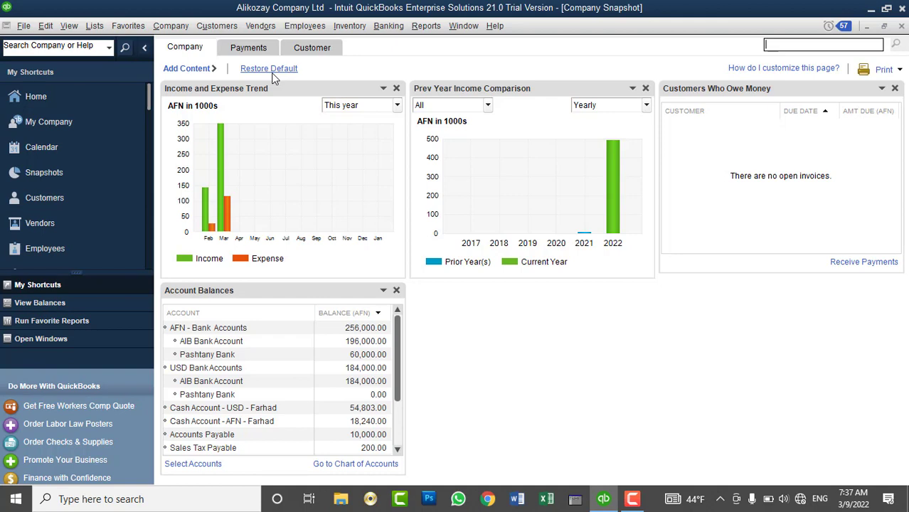
Step: Re-add the Prev Year Expense Comparison and Top Customers by Sales panels from Add Content
{"action": "left_click", "coordinate": [214, 69]}
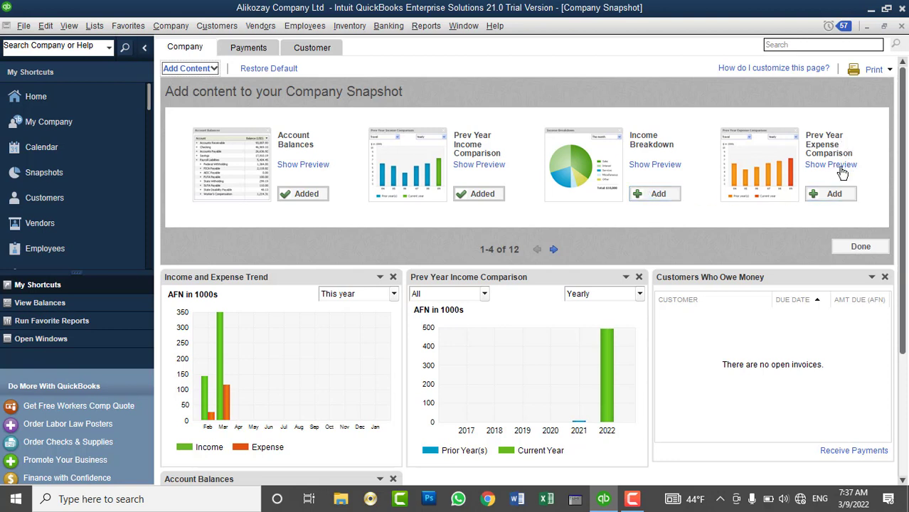
{"action": "left_click", "coordinate": [833, 195]}
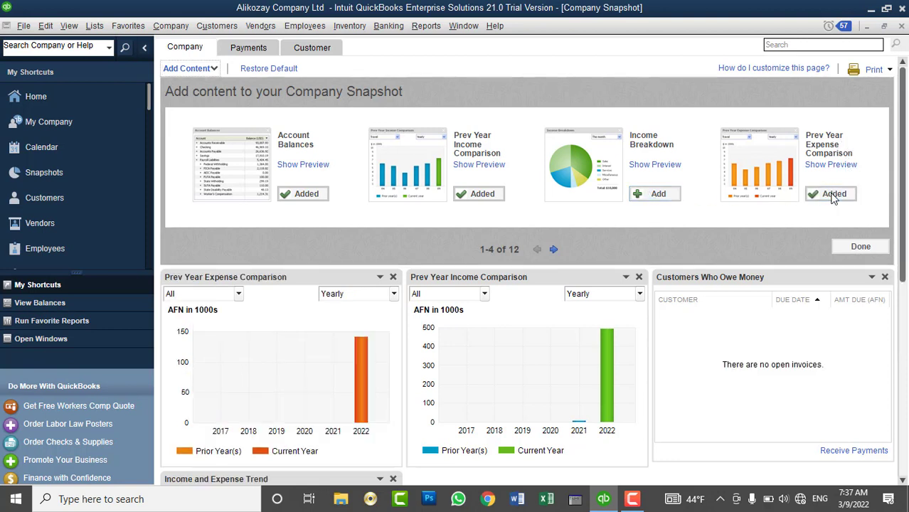
{"action": "left_click", "coordinate": [554, 250]}
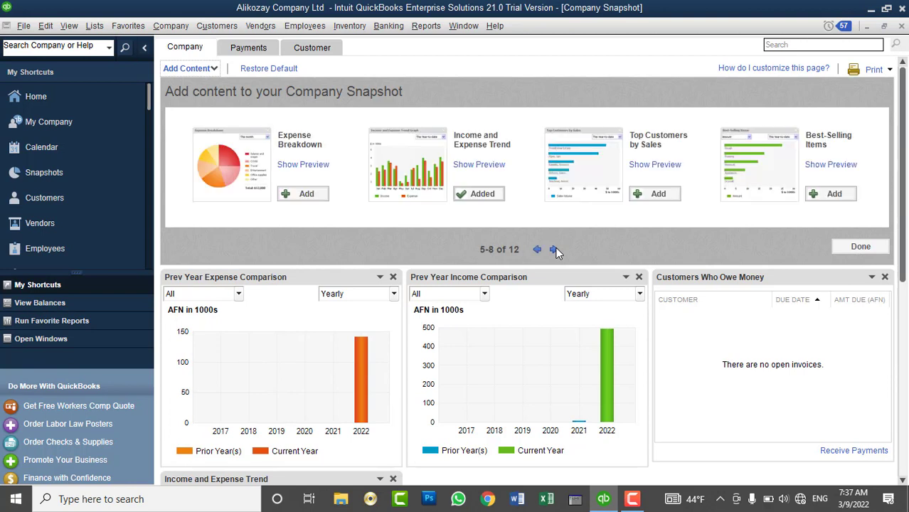
{"action": "left_click", "coordinate": [655, 199]}
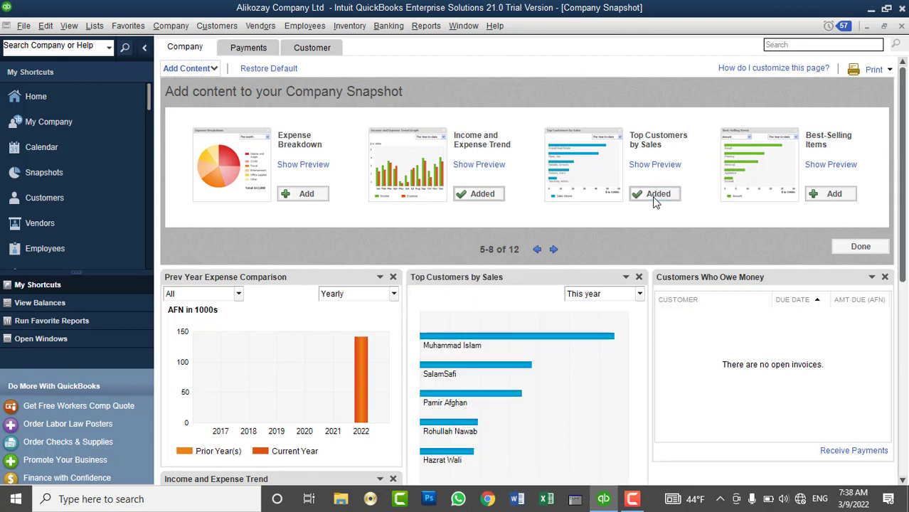
Step: Add the Top Vendors by Expense, Vendors to Pay and Reminders panels and finish
{"action": "left_click", "coordinate": [554, 249]}
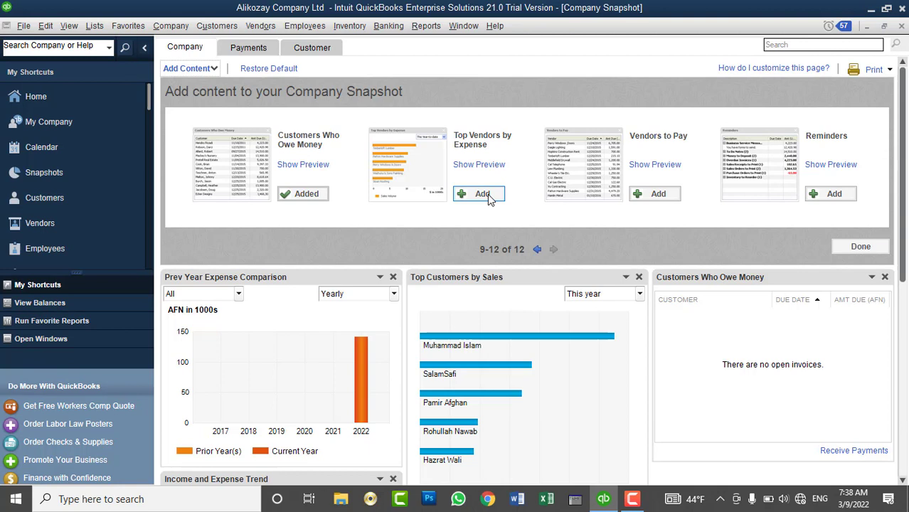
{"action": "left_click", "coordinate": [482, 194]}
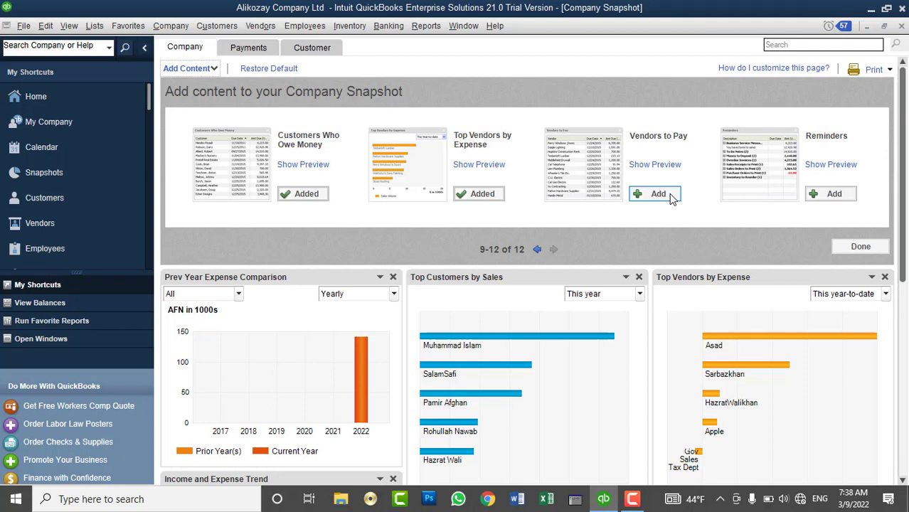
{"action": "left_click", "coordinate": [658, 194]}
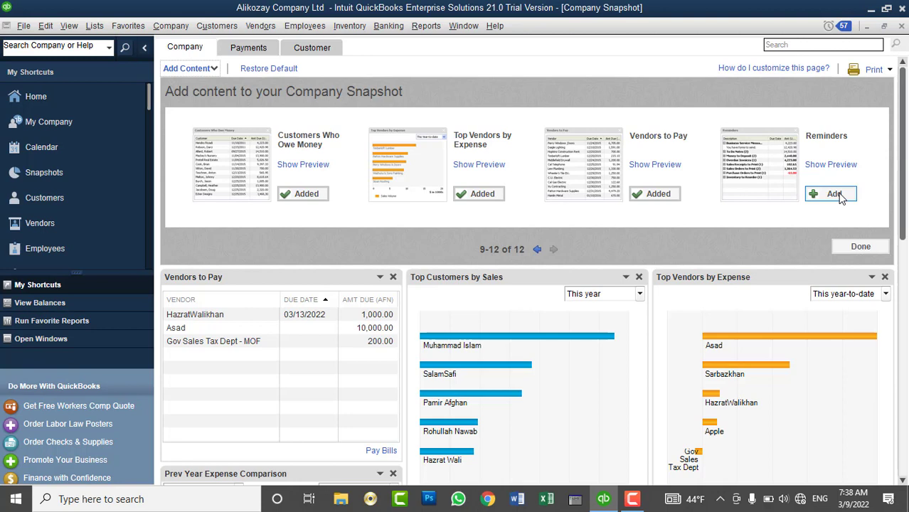
{"action": "left_click", "coordinate": [834, 194]}
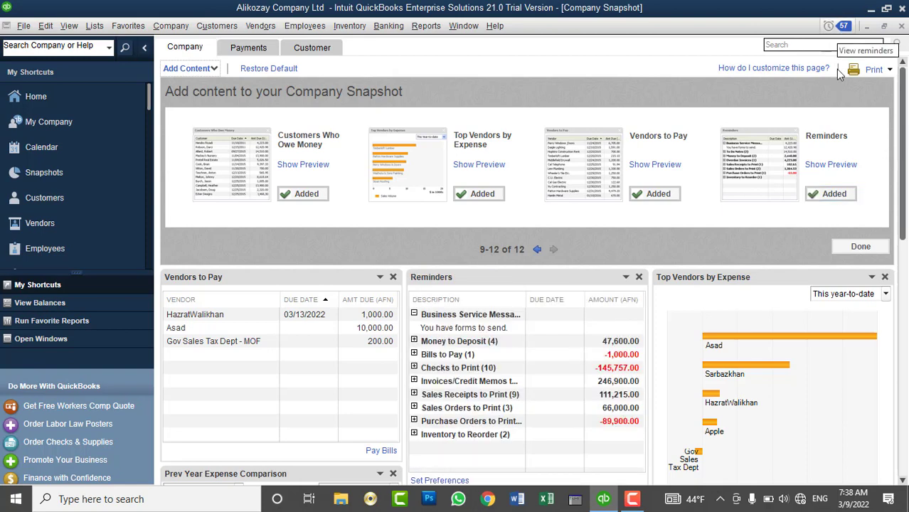
{"action": "left_click", "coordinate": [860, 247]}
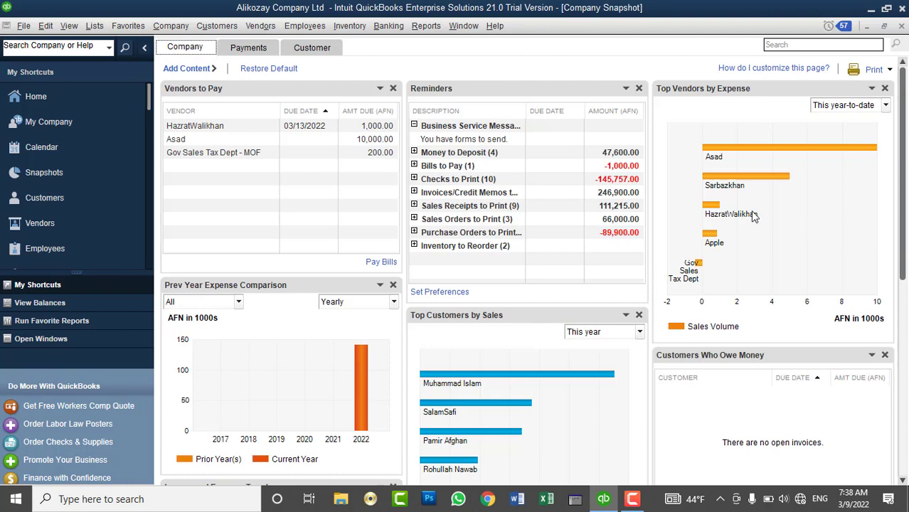
Step: Review the three Vendors to Pay bills and widen the Reminders Description column
{"action": "left_click", "coordinate": [229, 127]}
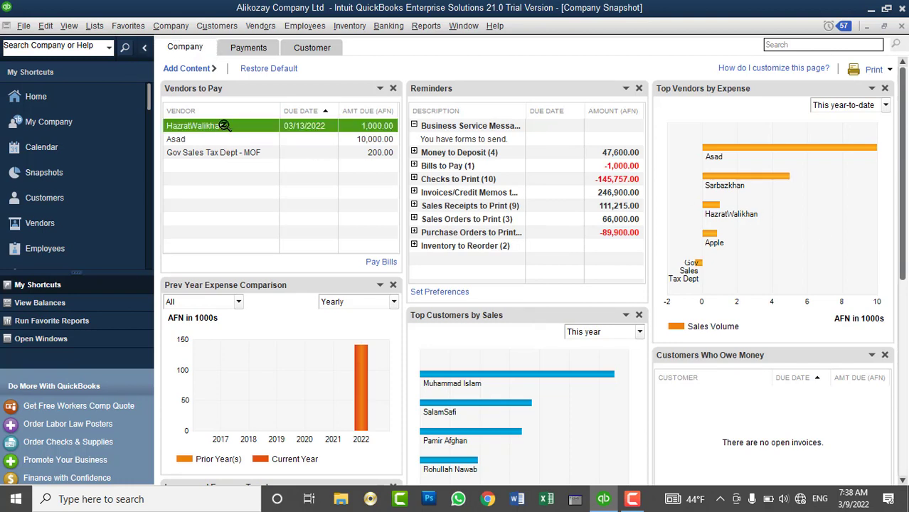
{"action": "left_click", "coordinate": [214, 138]}
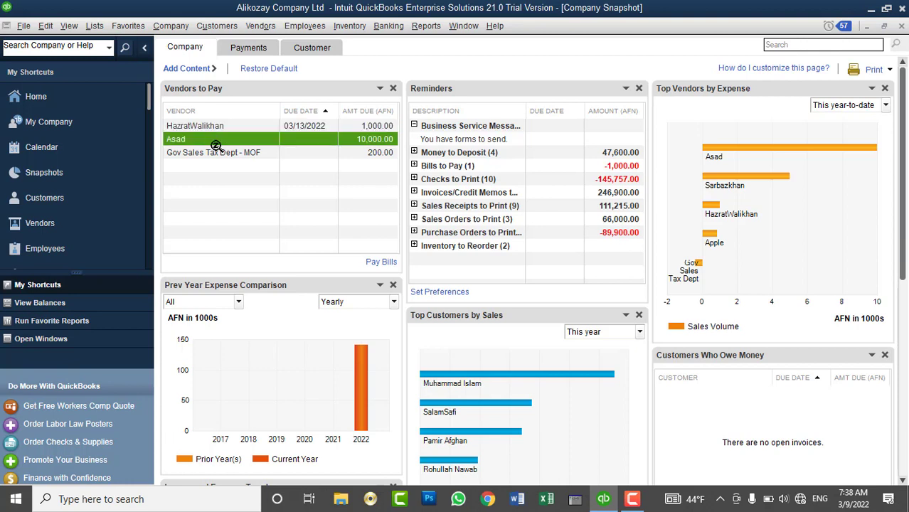
{"action": "left_click", "coordinate": [226, 154]}
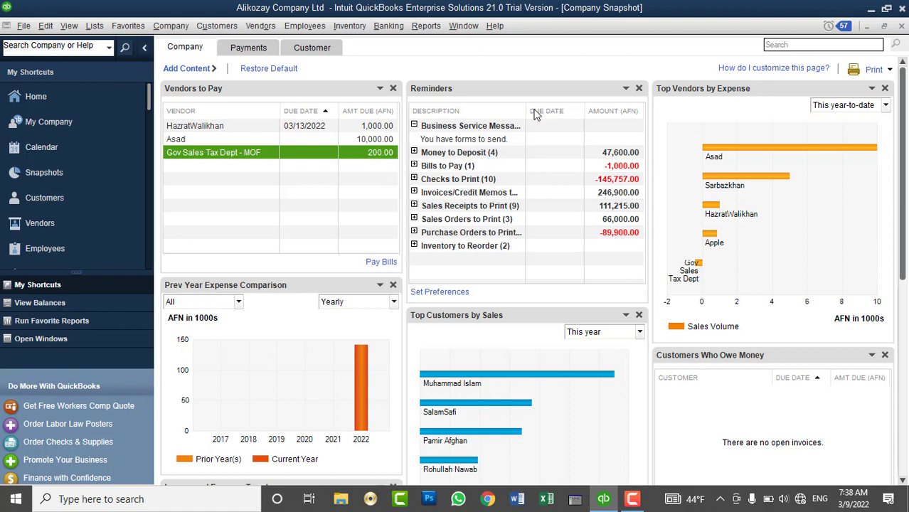
{"action": "left_click_drag", "start_coordinate": [526, 111], "coordinate": [556, 111]}
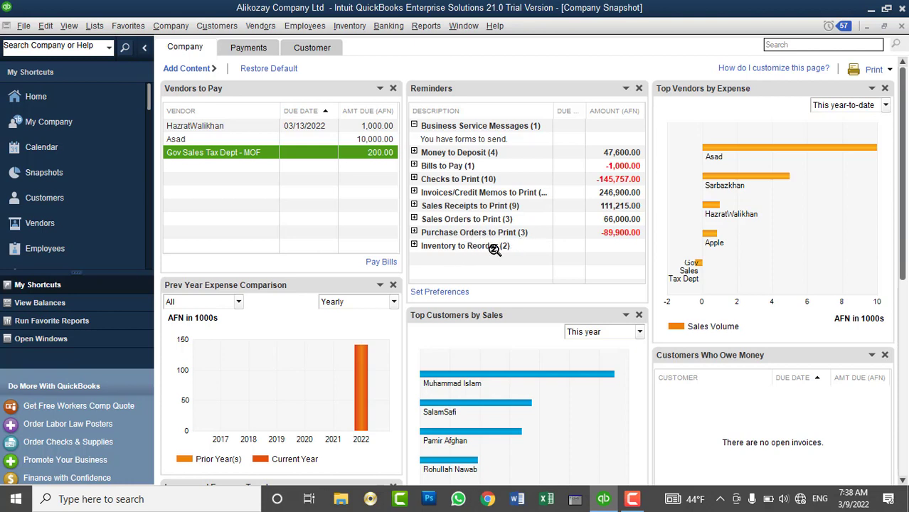
Step: Inspect the DELL Black Monitor and Intel Corei7 CPU reorder items, then remove the Reminders panel
{"action": "left_click", "coordinate": [415, 245]}
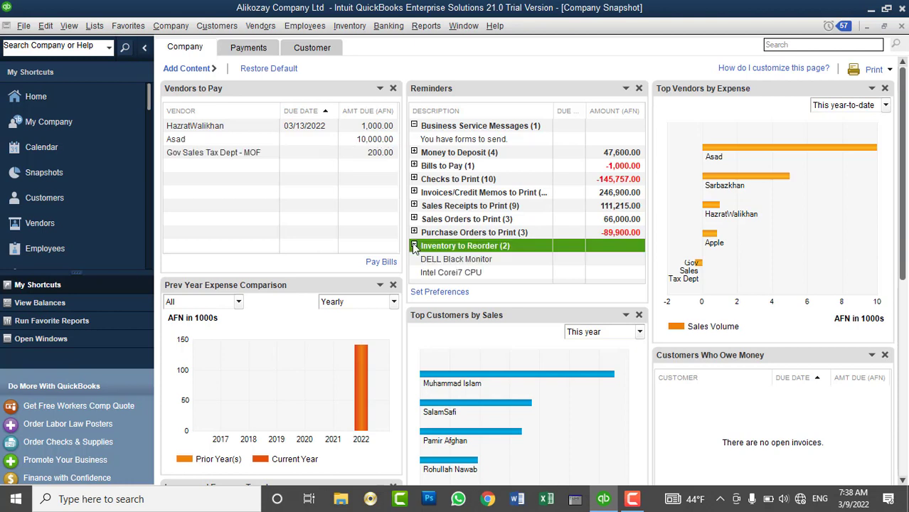
{"action": "left_click", "coordinate": [429, 260]}
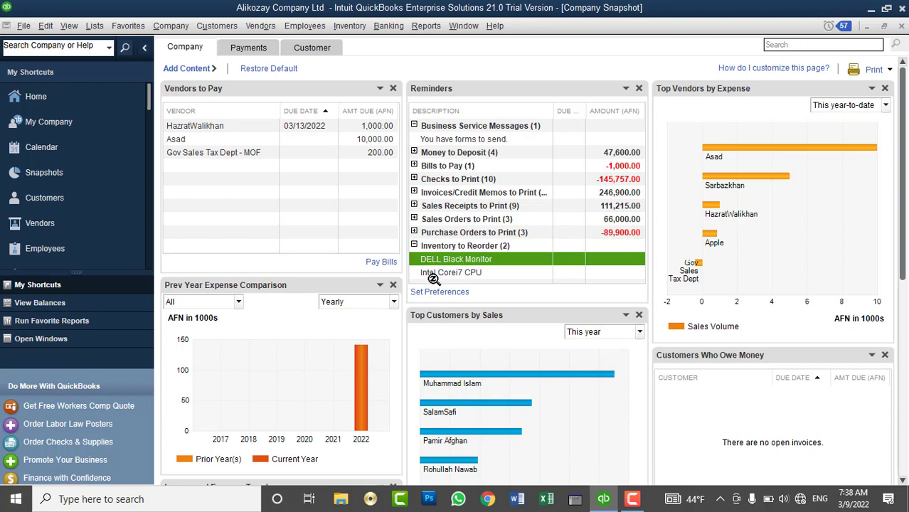
{"action": "left_click", "coordinate": [441, 275]}
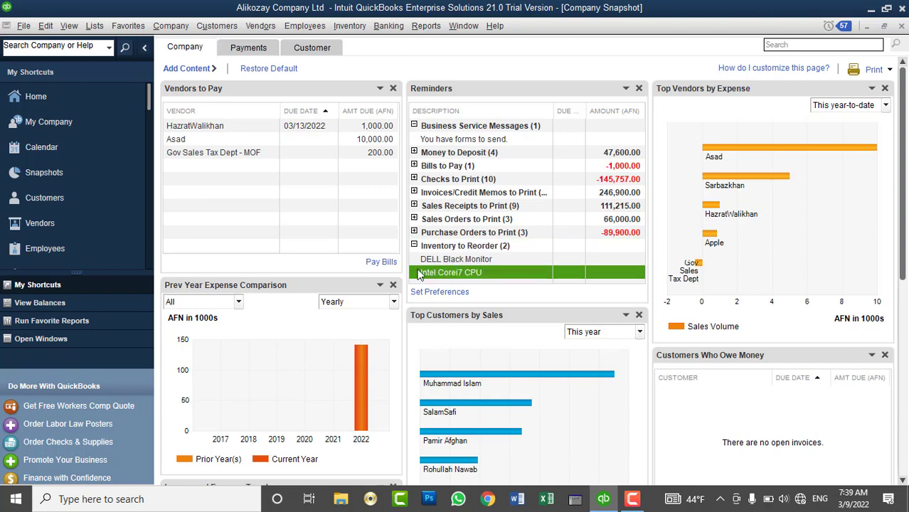
{"action": "left_click", "coordinate": [415, 244]}
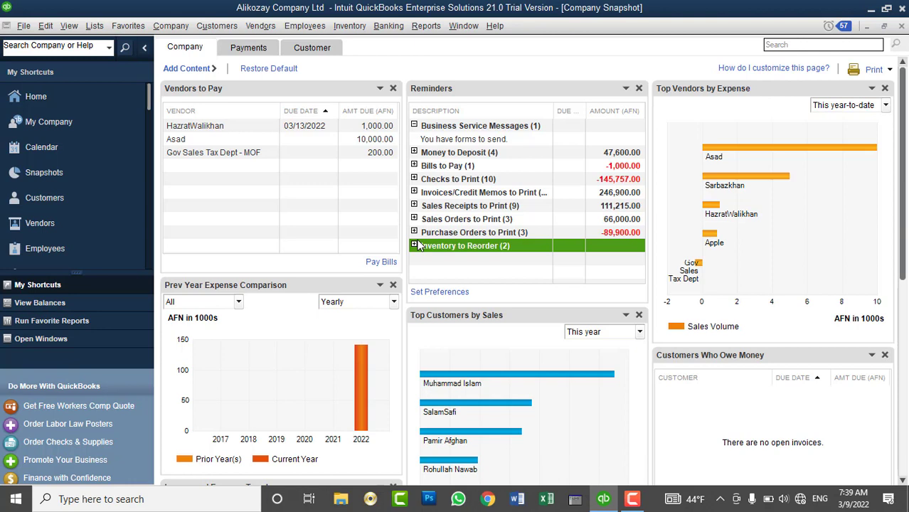
{"action": "left_click", "coordinate": [415, 244]}
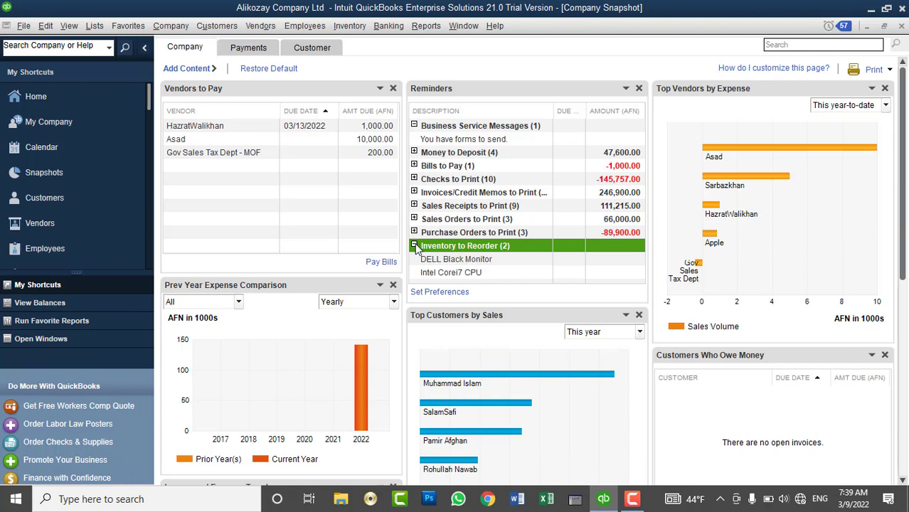
{"action": "left_click", "coordinate": [466, 259]}
{"action": "left_click", "coordinate": [467, 271]}
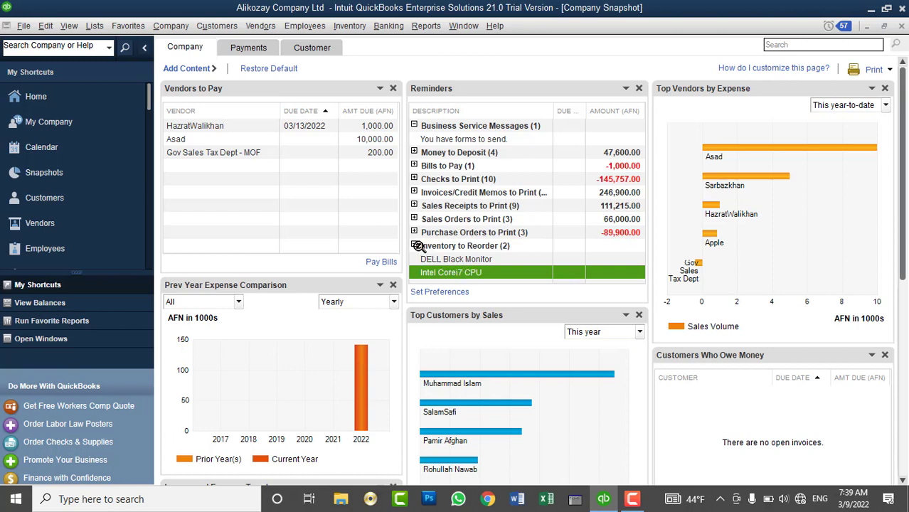
{"action": "left_click", "coordinate": [415, 245]}
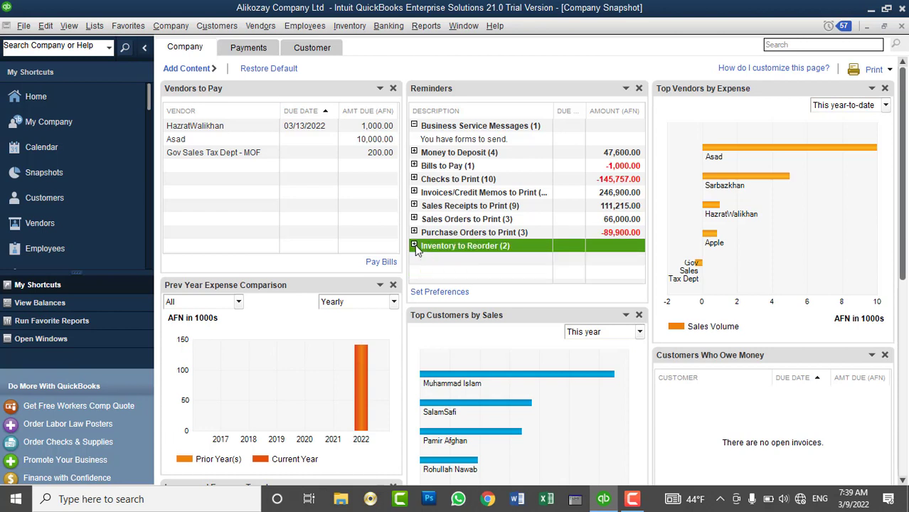
{"action": "left_click", "coordinate": [640, 89]}
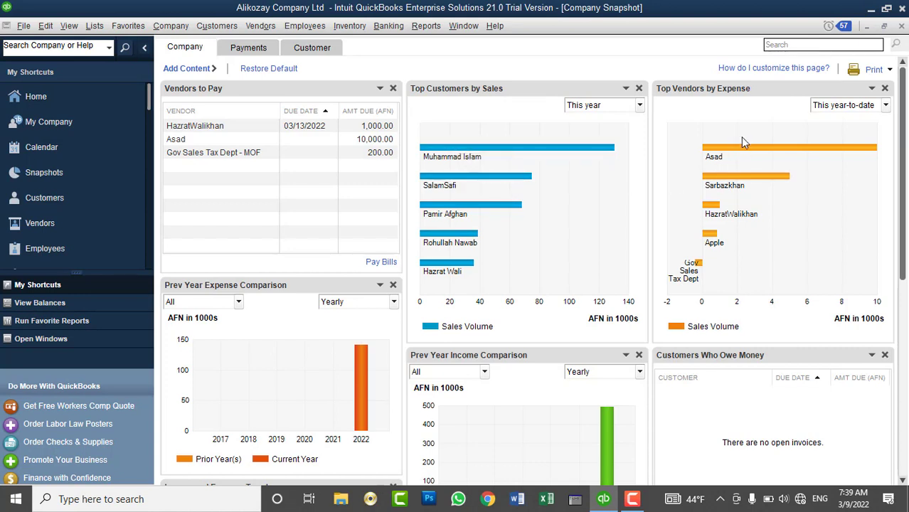
{"action": "mouse_move", "coordinate": [743, 152]}
Step: Rearrange snapshot panels, placing Customers Who Owe Money below the income comparison
{"action": "mouse_move", "coordinate": [697, 265]}
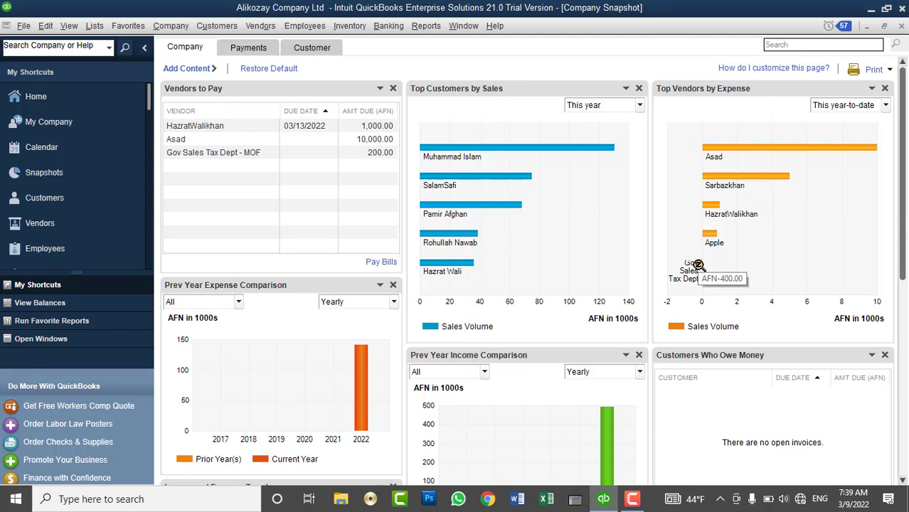
{"action": "scroll", "coordinate": [799, 213], "scroll_direction": "down", "scroll_amount": 5}
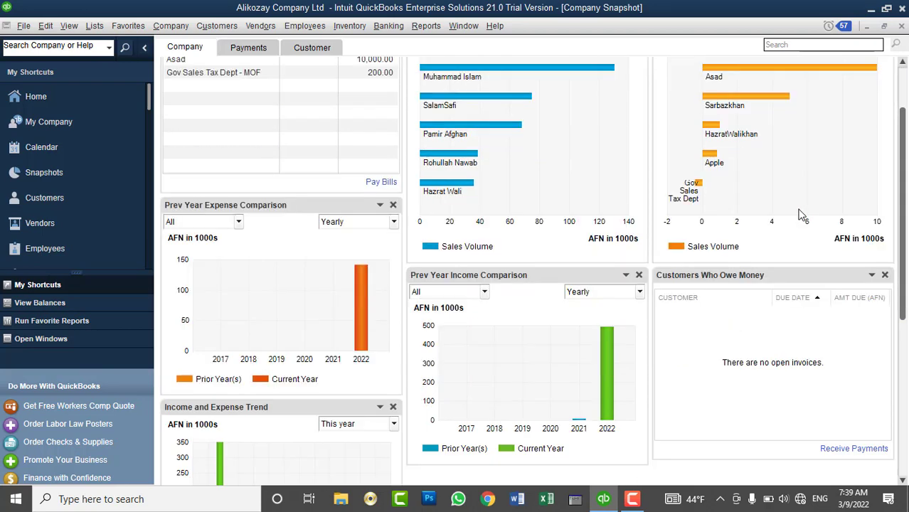
{"action": "scroll", "coordinate": [531, 300], "scroll_direction": "down", "scroll_amount": 3}
{"action": "scroll", "coordinate": [530, 344], "scroll_direction": "up", "scroll_amount": 8}
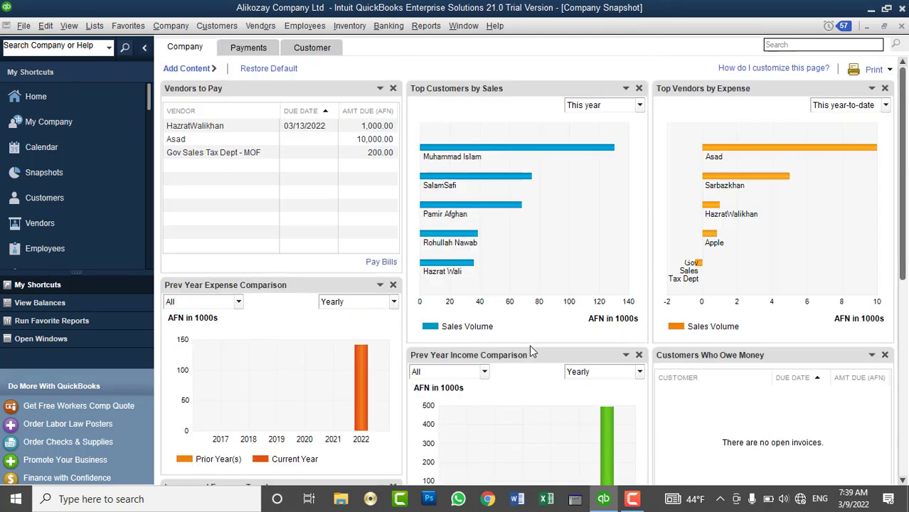
{"action": "scroll", "coordinate": [529, 348], "scroll_direction": "down", "scroll_amount": 8}
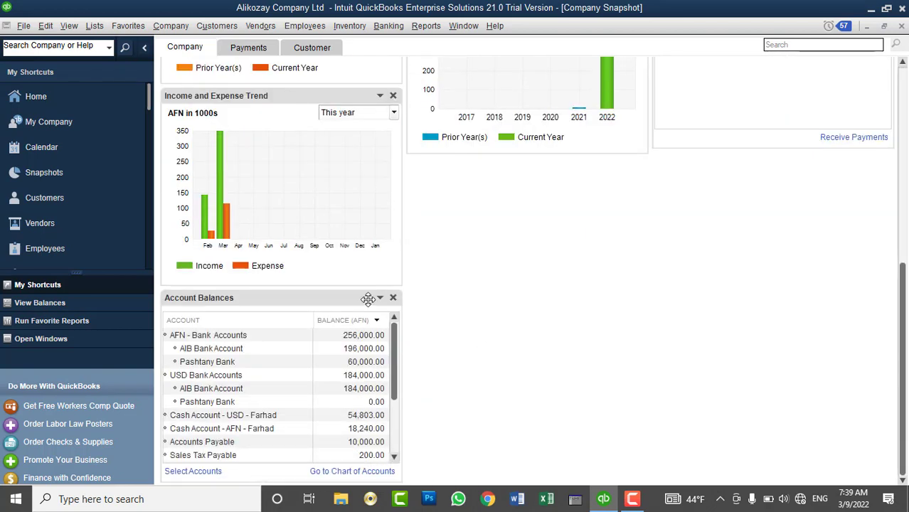
{"action": "left_click_drag", "start_coordinate": [367, 297], "coordinate": [699, 286]}
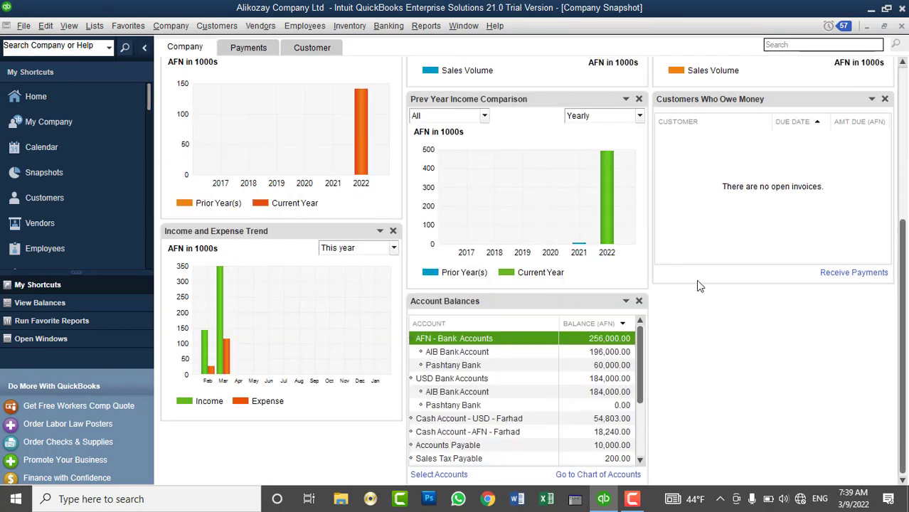
{"action": "scroll", "coordinate": [612, 179], "scroll_direction": "up", "scroll_amount": 5}
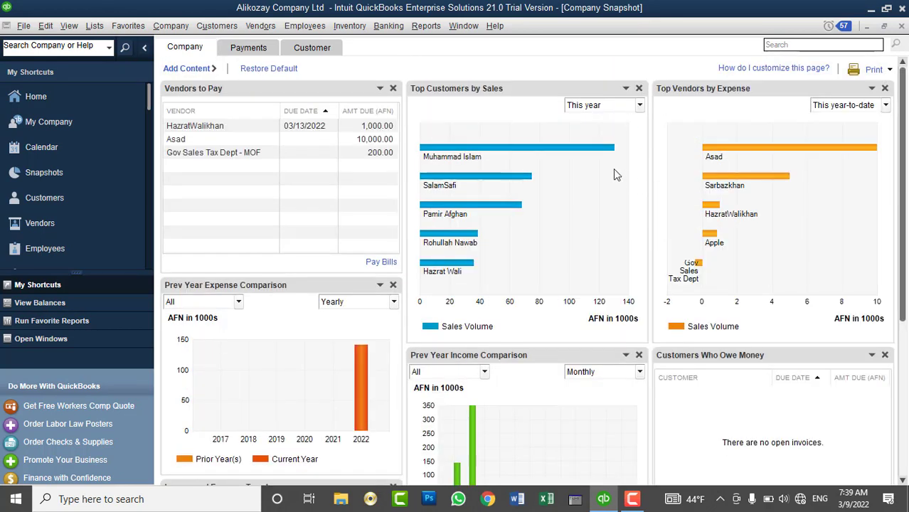
{"action": "scroll", "coordinate": [659, 193], "scroll_direction": "down", "scroll_amount": 3}
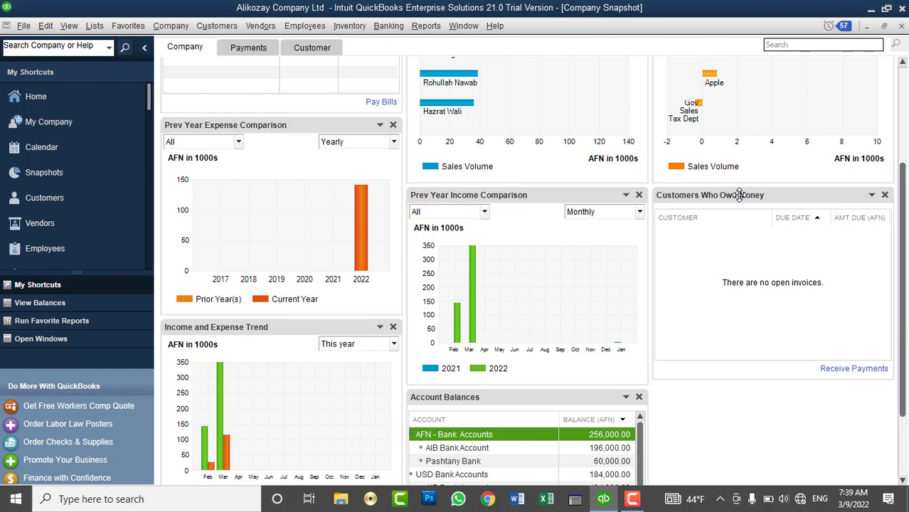
{"action": "left_click_drag", "start_coordinate": [740, 195], "coordinate": [466, 306]}
Step: Move Account Balances to the top left and Vendors to Pay into the right column
{"action": "scroll", "coordinate": [737, 306], "scroll_direction": "up", "scroll_amount": 1}
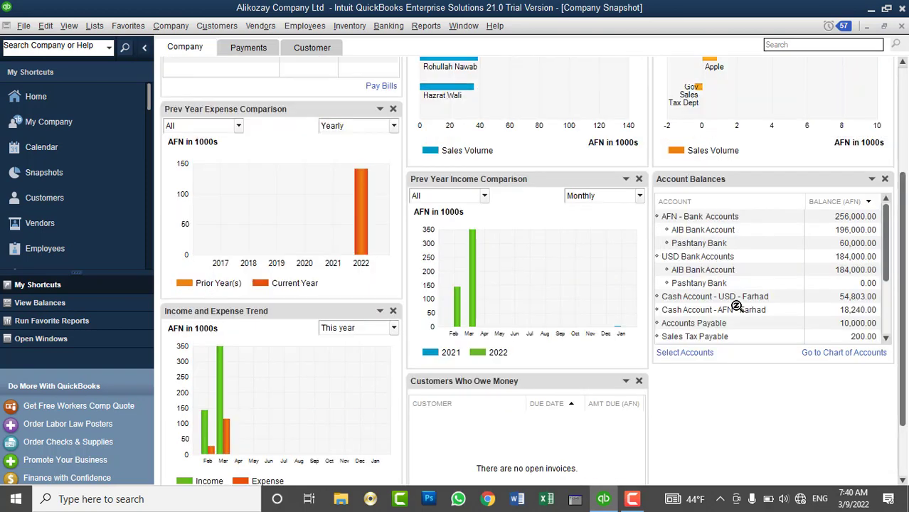
{"action": "left_click_drag", "start_coordinate": [903, 266], "coordinate": [904, 156]}
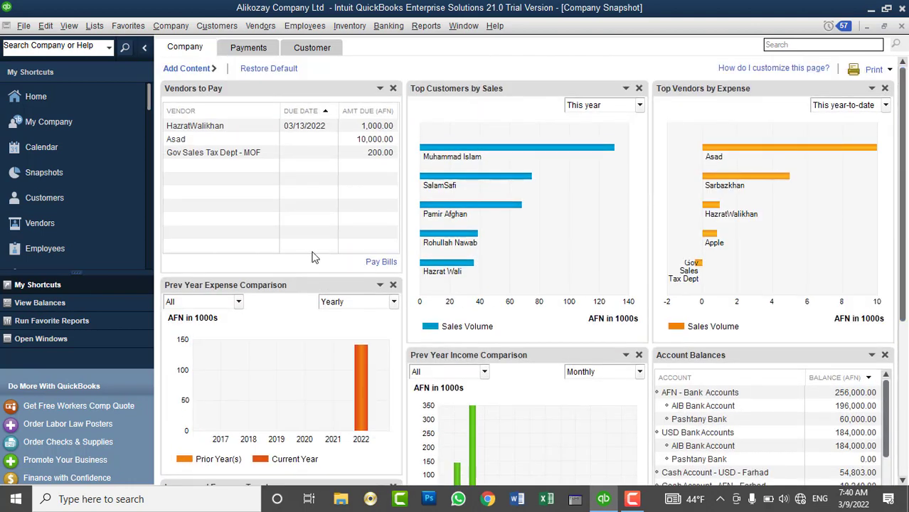
{"action": "scroll", "coordinate": [307, 258], "scroll_direction": "down", "scroll_amount": 3}
{"action": "scroll", "coordinate": [285, 403], "scroll_direction": "up", "scroll_amount": 5}
{"action": "left_click_drag", "start_coordinate": [704, 353], "coordinate": [217, 93]}
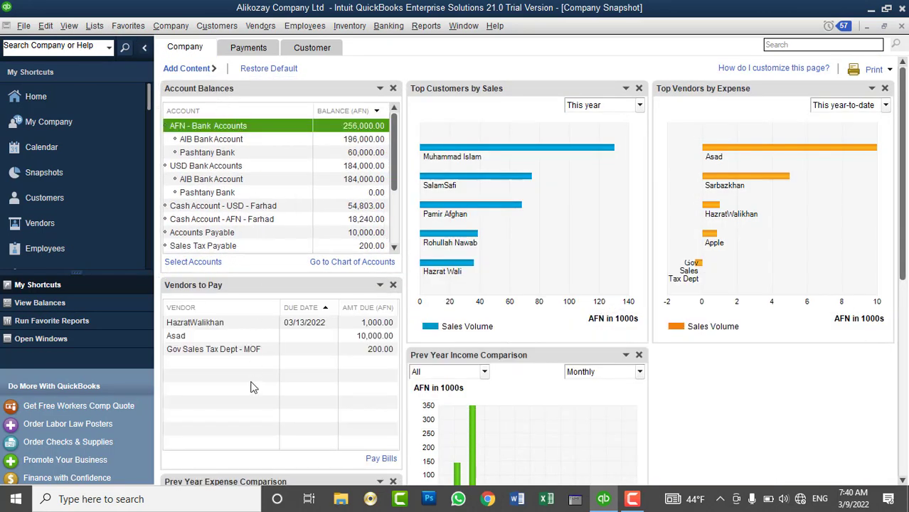
{"action": "left_click_drag", "start_coordinate": [255, 285], "coordinate": [718, 359]}
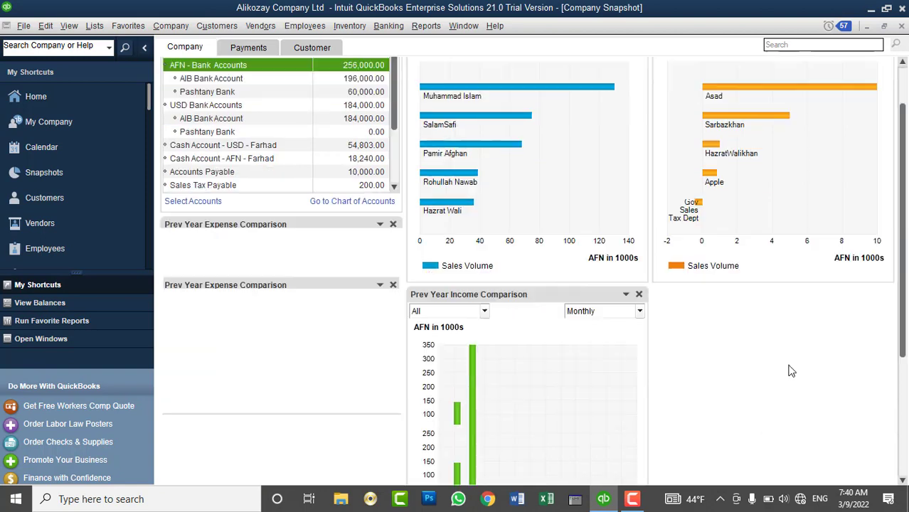
{"action": "scroll", "coordinate": [358, 243], "scroll_direction": "down", "scroll_amount": 2}
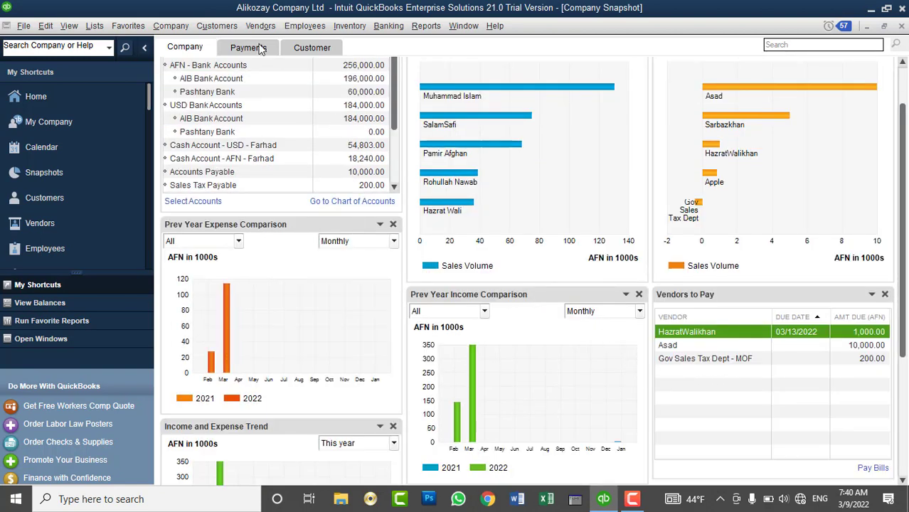
{"action": "scroll", "coordinate": [276, 107], "scroll_direction": "up", "scroll_amount": 2}
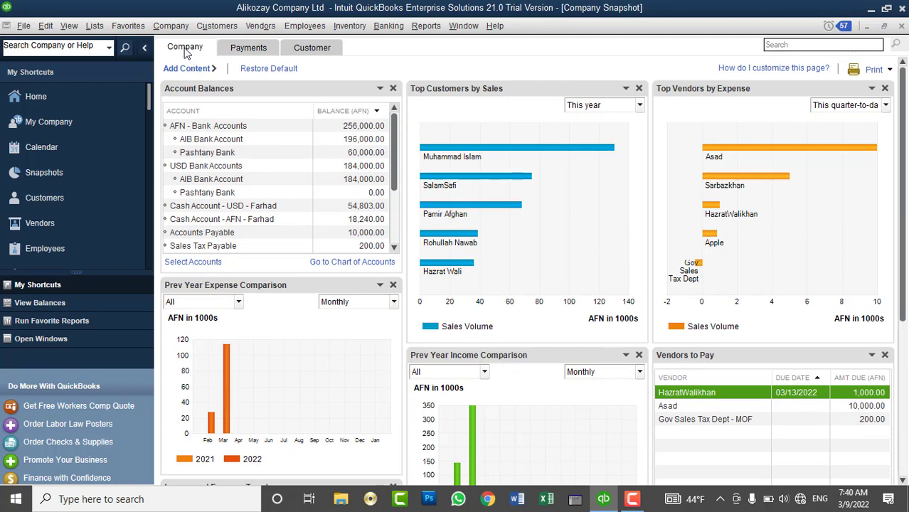
{"action": "left_click", "coordinate": [234, 50]}
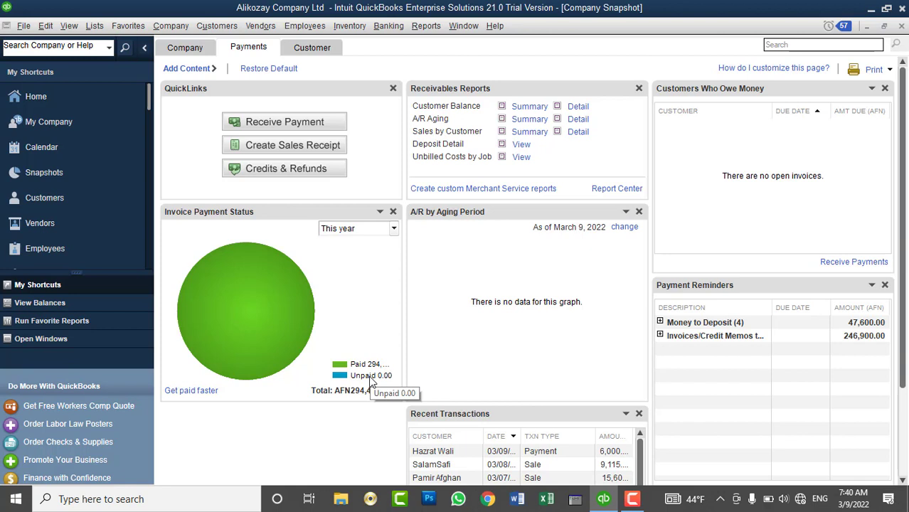
{"action": "mouse_move", "coordinate": [285, 316]}
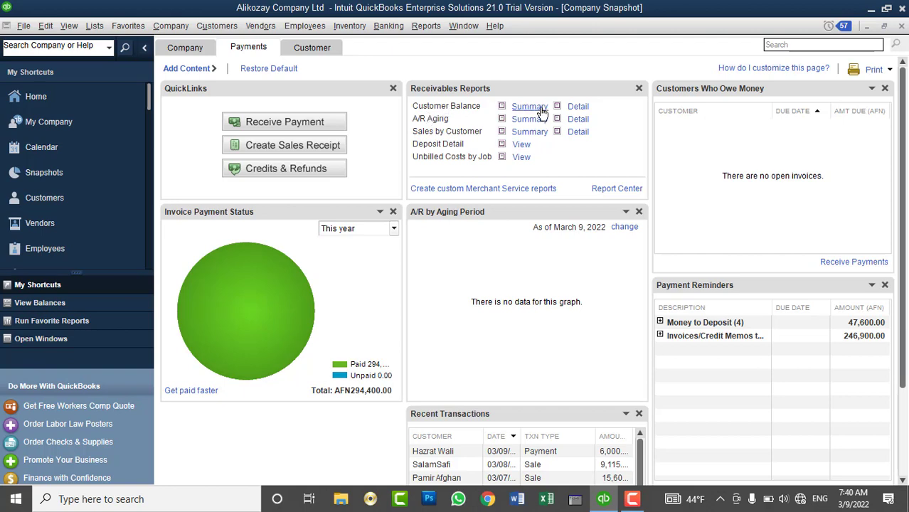
{"action": "left_click", "coordinate": [573, 109]}
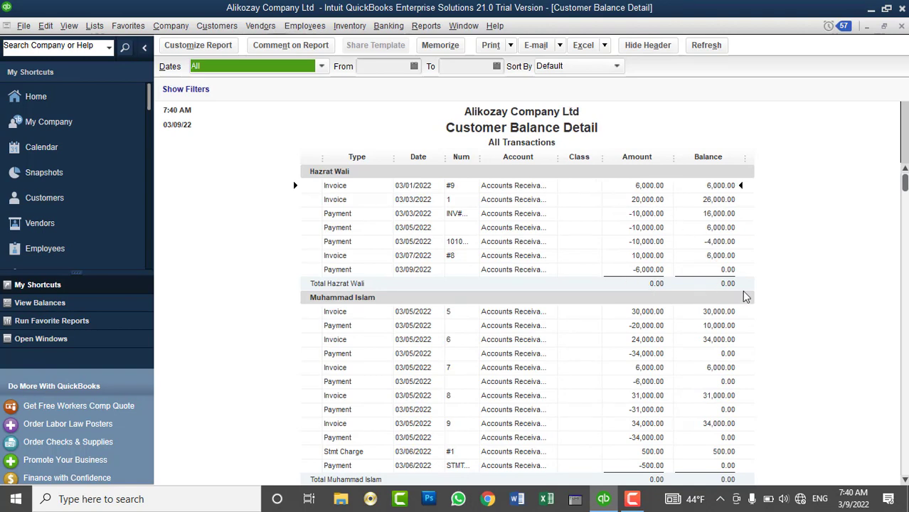
{"action": "scroll", "coordinate": [733, 291], "scroll_direction": "down", "scroll_amount": 6}
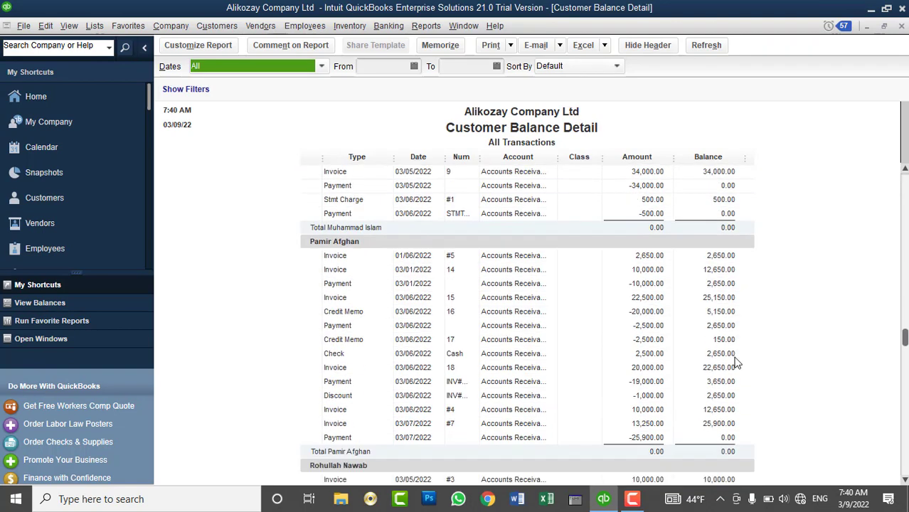
{"action": "scroll", "coordinate": [736, 363], "scroll_direction": "down", "scroll_amount": 5}
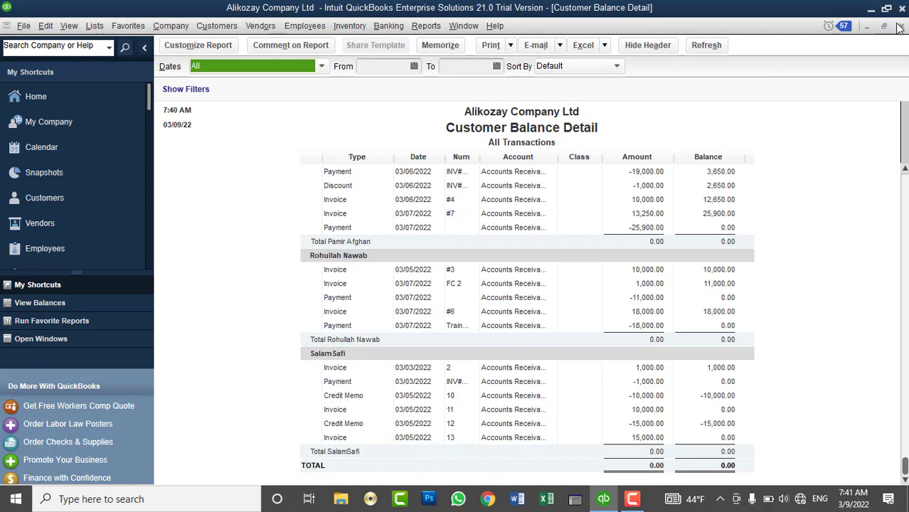
{"action": "left_click", "coordinate": [900, 26]}
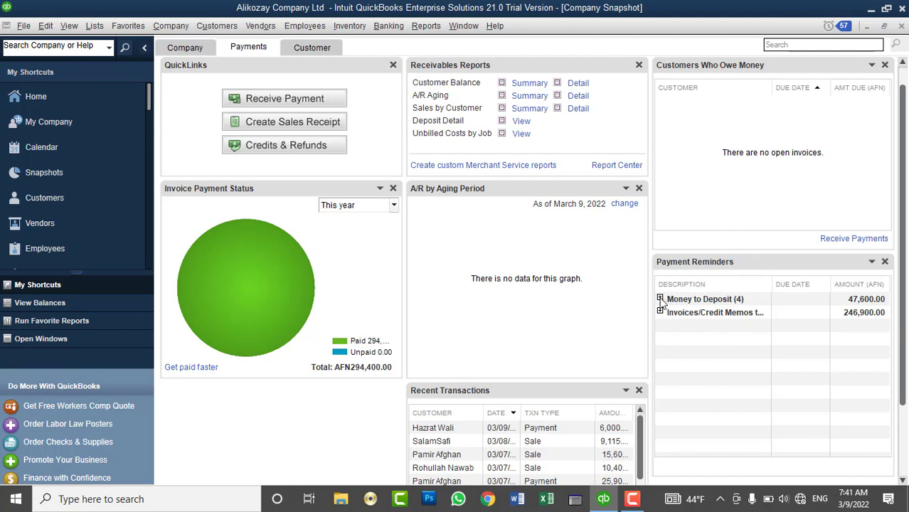
Step: Expand Money to Deposit, view Make Deposits without depositing anything, then collapse the group
{"action": "left_click", "coordinate": [660, 298]}
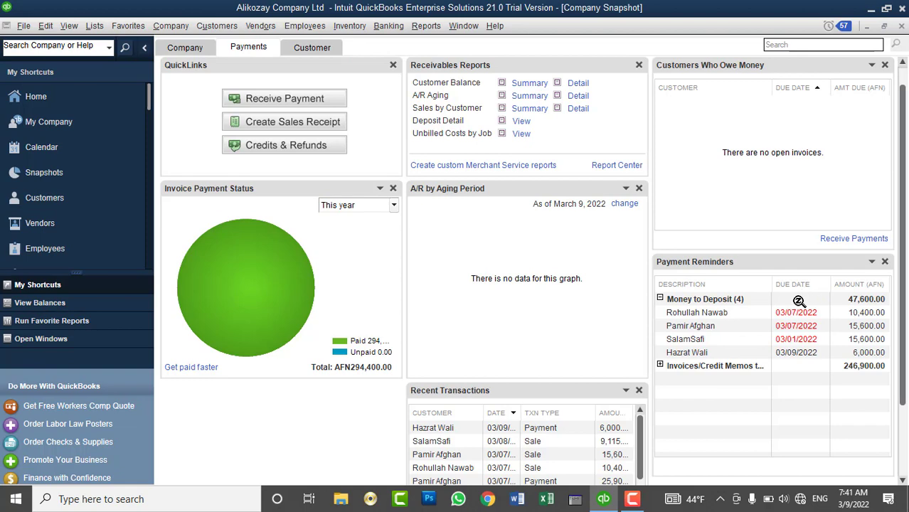
{"action": "left_click", "coordinate": [426, 26]}
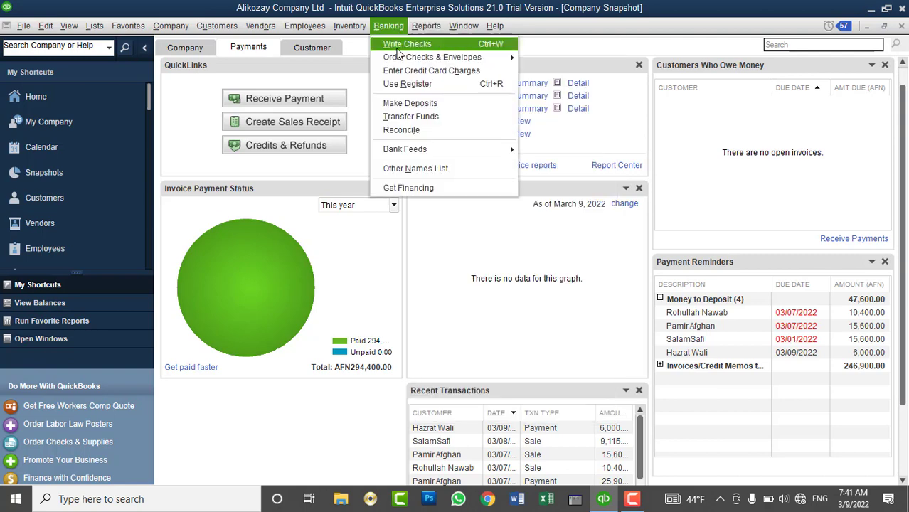
{"action": "left_click", "coordinate": [409, 104]}
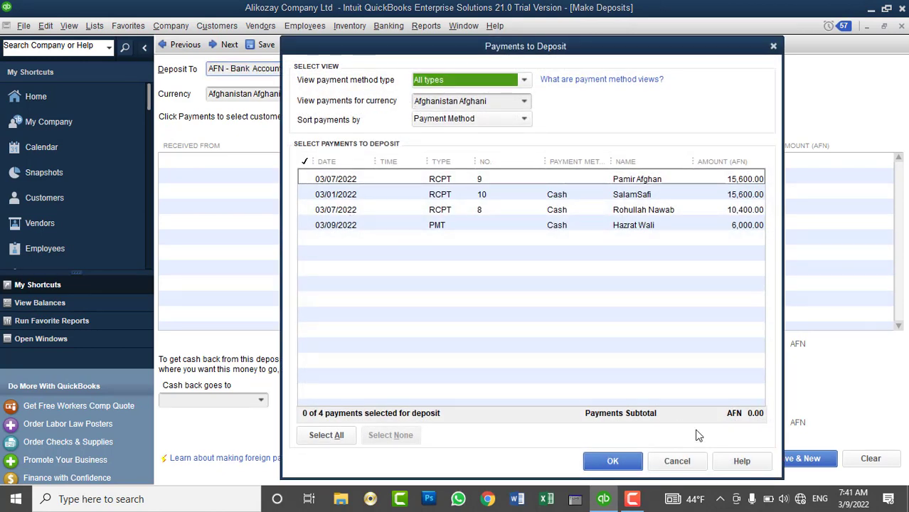
{"action": "left_click", "coordinate": [677, 461]}
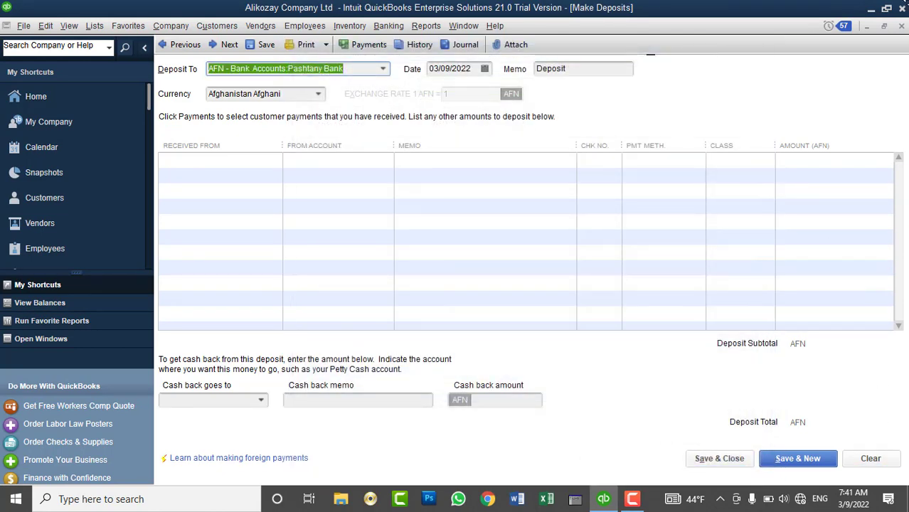
{"action": "left_click", "coordinate": [902, 27]}
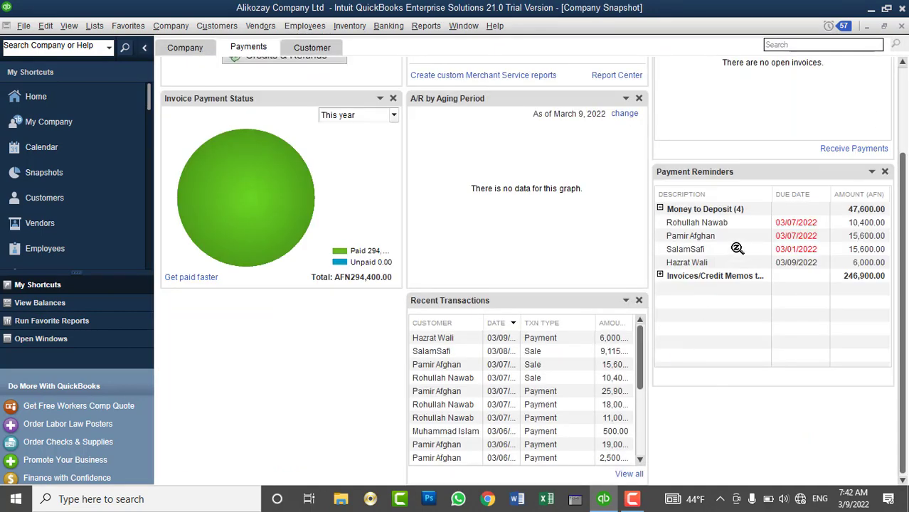
{"action": "left_click", "coordinate": [660, 209]}
Step: Resize the Due Date column and review the Invoices/Credit Memos to Print list
{"action": "left_click_drag", "start_coordinate": [772, 199], "coordinate": [805, 205]}
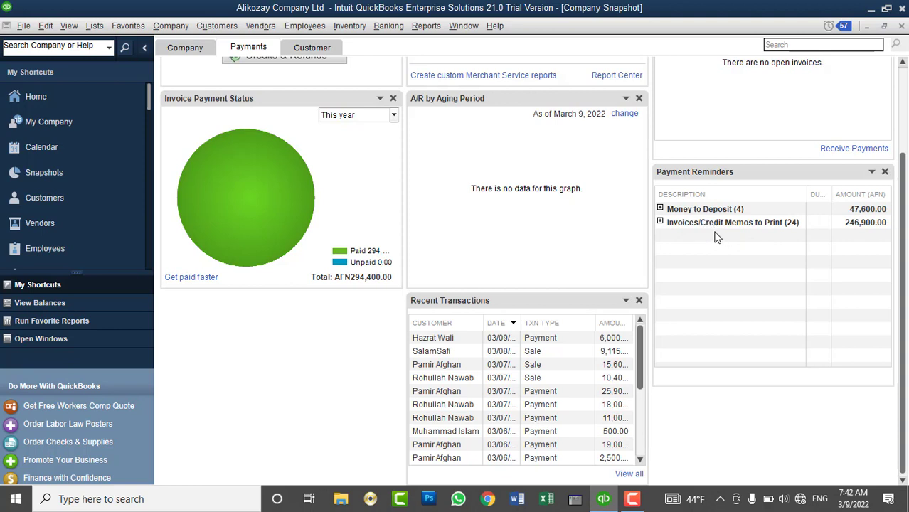
{"action": "left_click", "coordinate": [659, 223]}
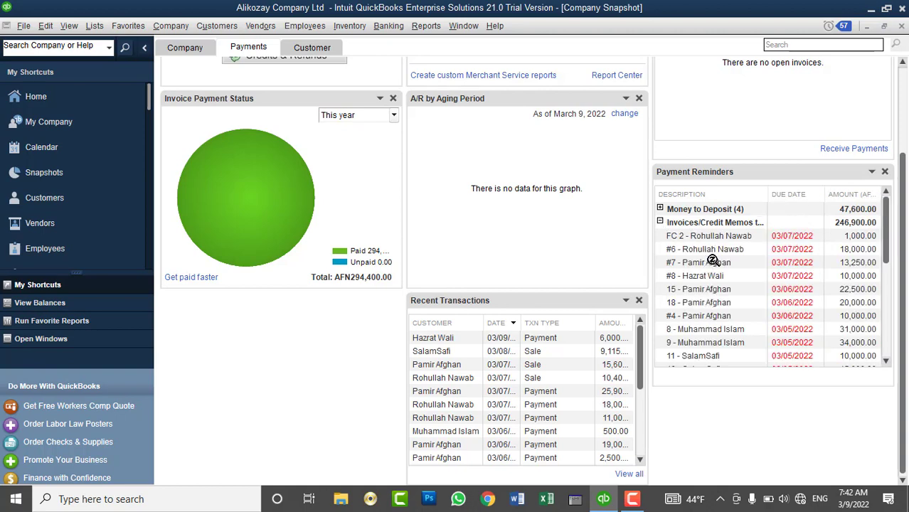
{"action": "scroll", "coordinate": [713, 262], "scroll_direction": "down", "scroll_amount": 5}
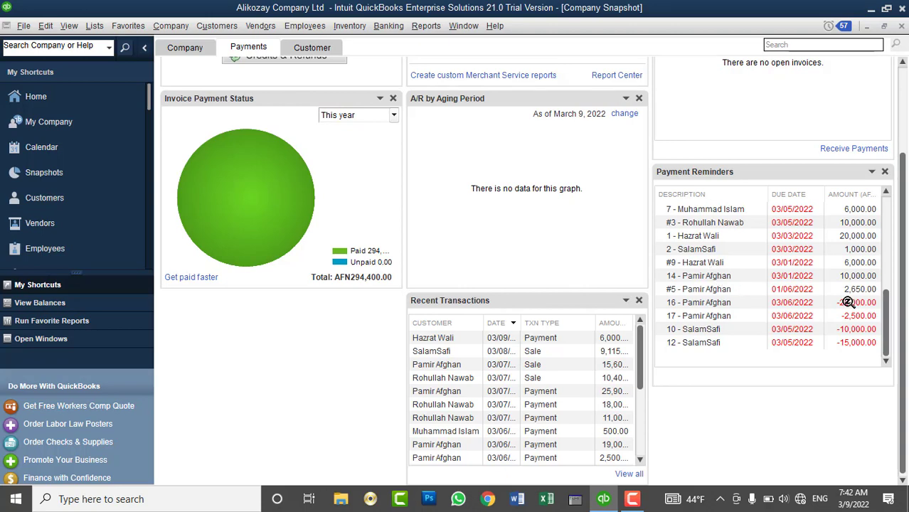
{"action": "scroll", "coordinate": [853, 299], "scroll_direction": "up", "scroll_amount": 3}
{"action": "scroll", "coordinate": [853, 284], "scroll_direction": "up", "scroll_amount": 1}
{"action": "scroll", "coordinate": [708, 252], "scroll_direction": "up", "scroll_amount": 1}
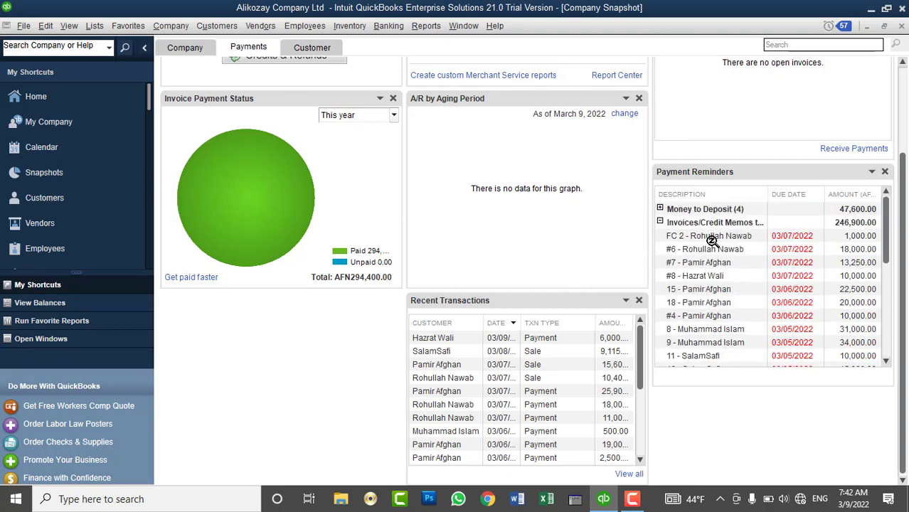
{"action": "left_click", "coordinate": [659, 223]}
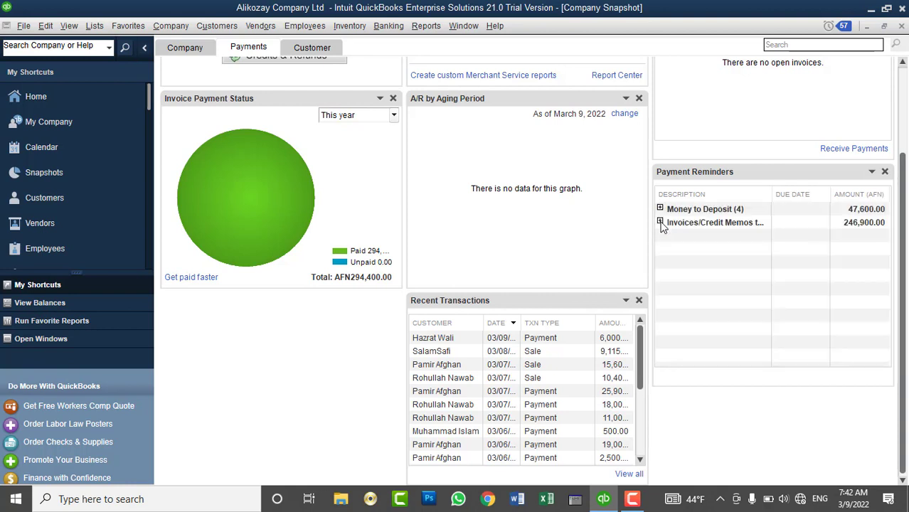
{"action": "scroll", "coordinate": [462, 333], "scroll_direction": "down", "scroll_amount": 1}
{"action": "scroll", "coordinate": [469, 332], "scroll_direction": "up", "scroll_amount": 1}
Step: Review the four latest recent transactions, then place Recent Transactions beneath Invoice Payment Status
{"action": "left_click", "coordinate": [451, 339]}
{"action": "left_click", "coordinate": [443, 351]}
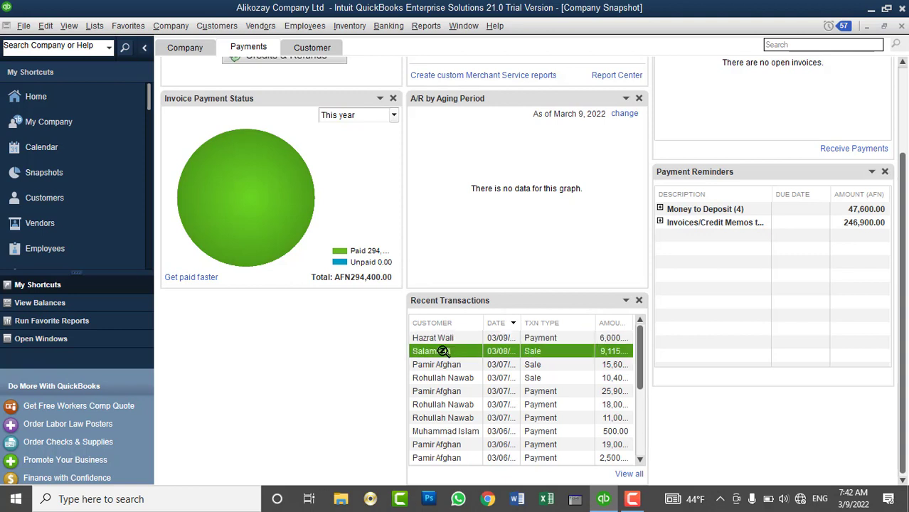
{"action": "left_click", "coordinate": [446, 364]}
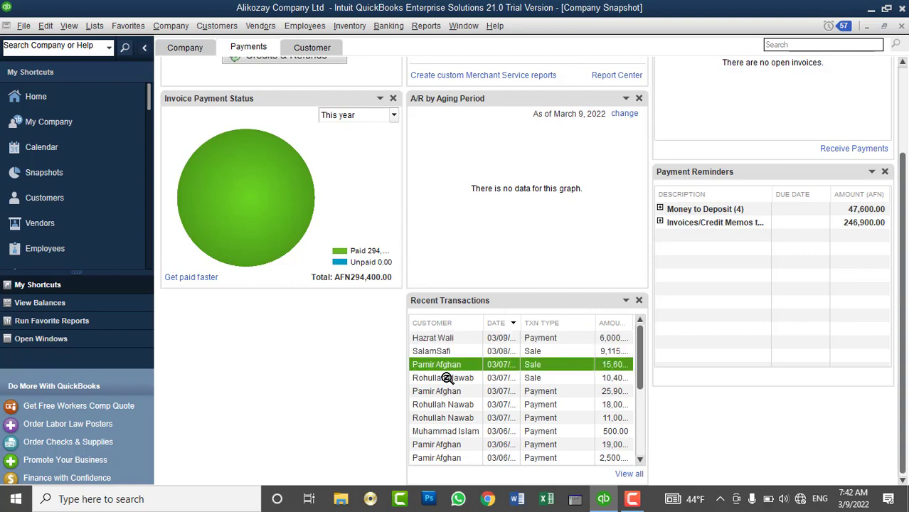
{"action": "left_click", "coordinate": [446, 378]}
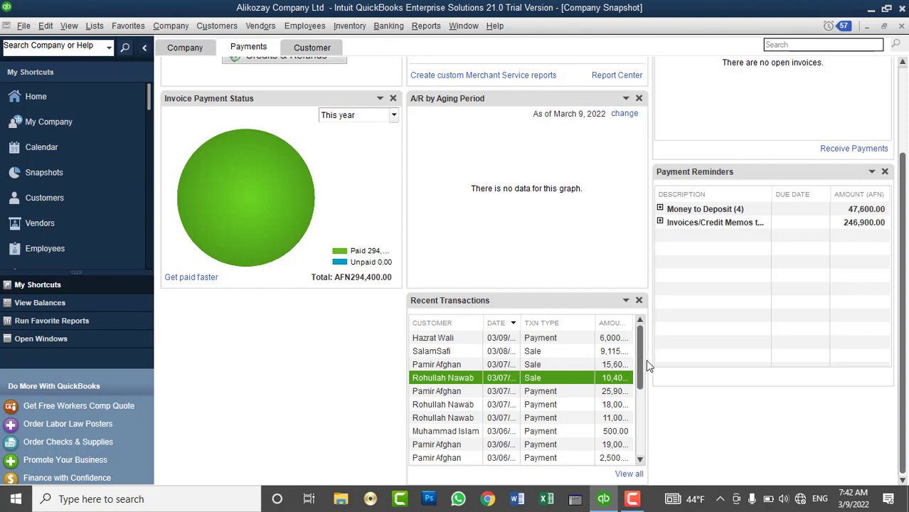
{"action": "left_click_drag", "start_coordinate": [467, 300], "coordinate": [229, 305]}
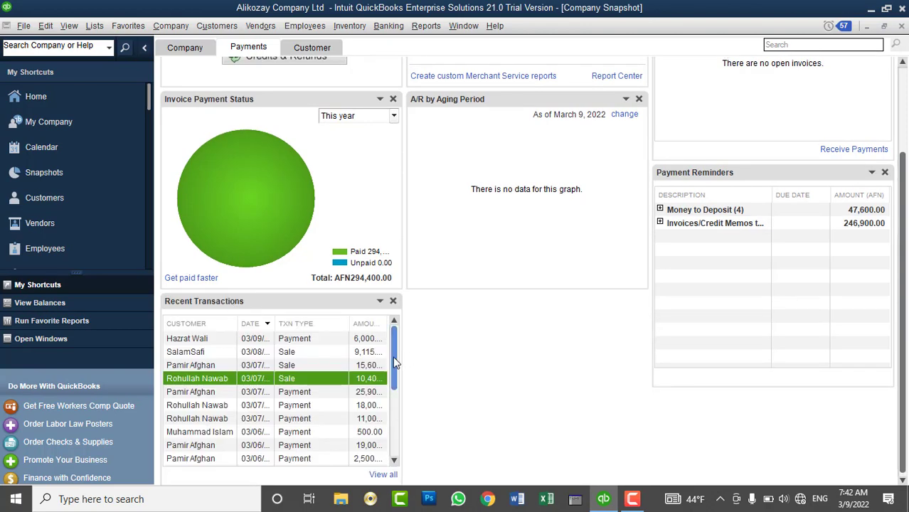
{"action": "scroll", "coordinate": [284, 352], "scroll_direction": "down", "scroll_amount": 3}
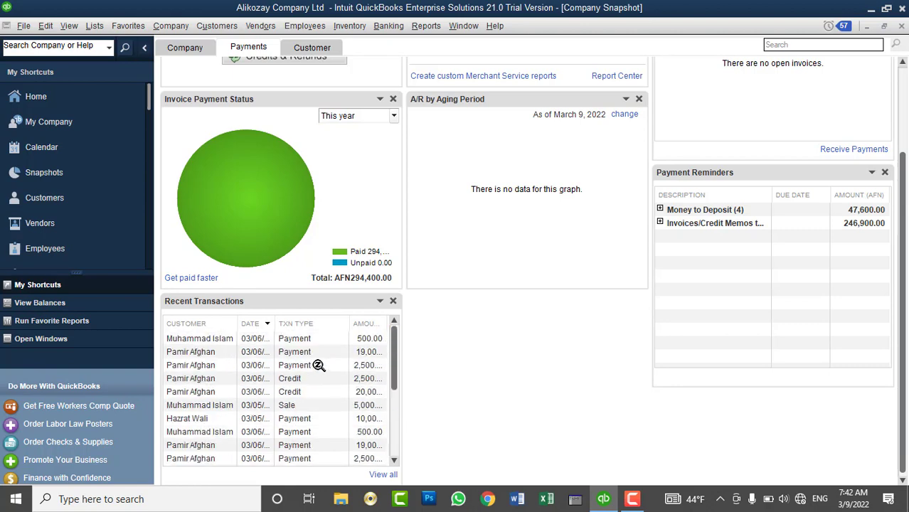
{"action": "scroll", "coordinate": [318, 365], "scroll_direction": "up", "scroll_amount": 6}
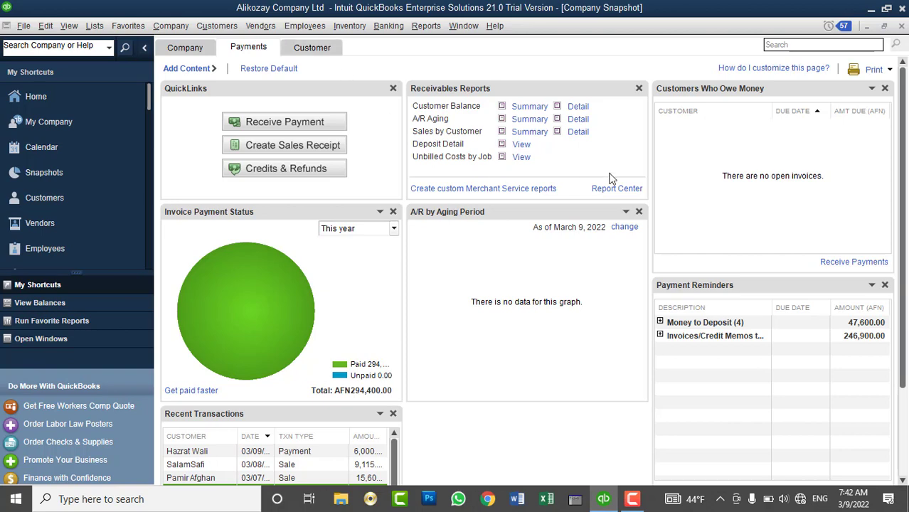
Step: Remove the A/R by Aging Period and Payment Reminders panels from the Payments snapshot
{"action": "left_click", "coordinate": [638, 211]}
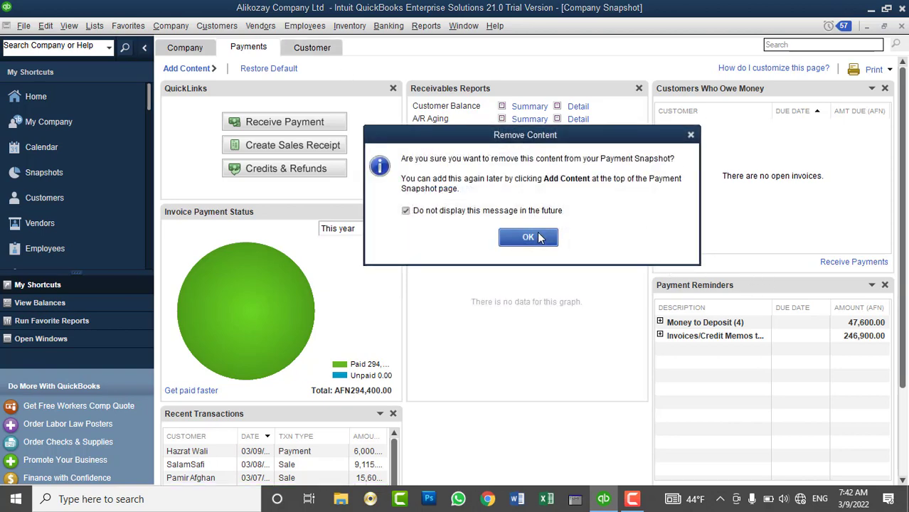
{"action": "left_click", "coordinate": [527, 237]}
{"action": "left_click", "coordinate": [885, 286]}
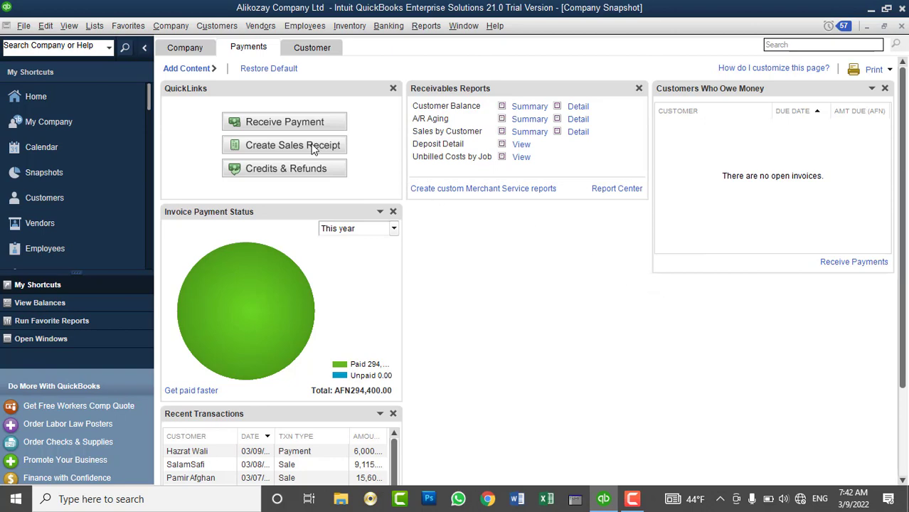
Step: Add A/R by Aging Period and Payment Reminders back, then view the Customer snapshot
{"action": "left_click", "coordinate": [215, 69]}
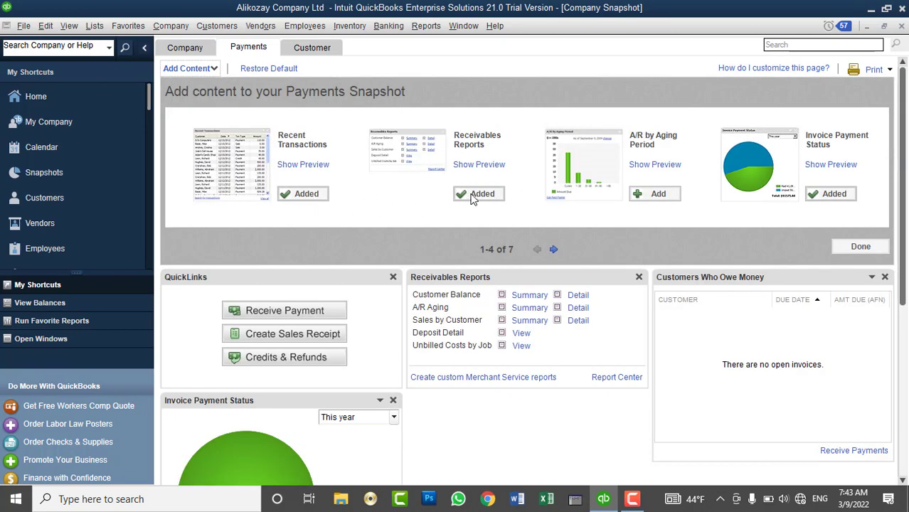
{"action": "left_click", "coordinate": [656, 194]}
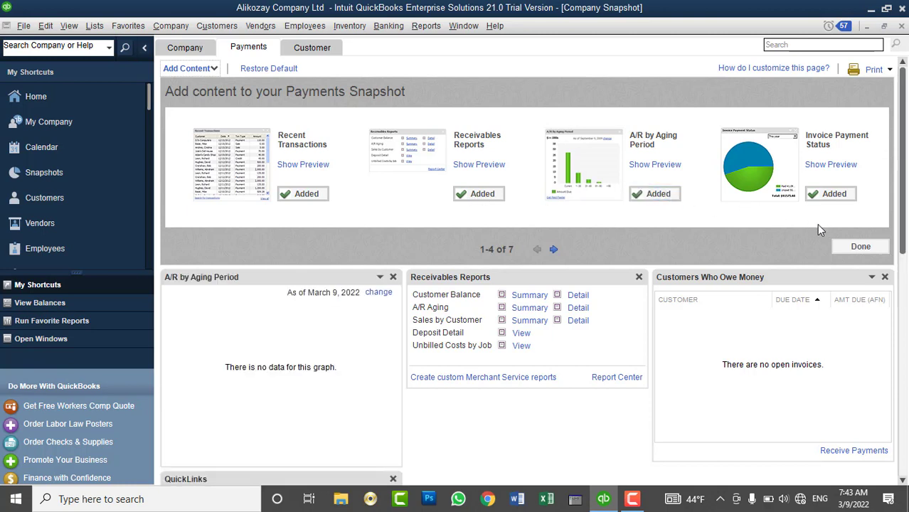
{"action": "left_click", "coordinate": [554, 250]}
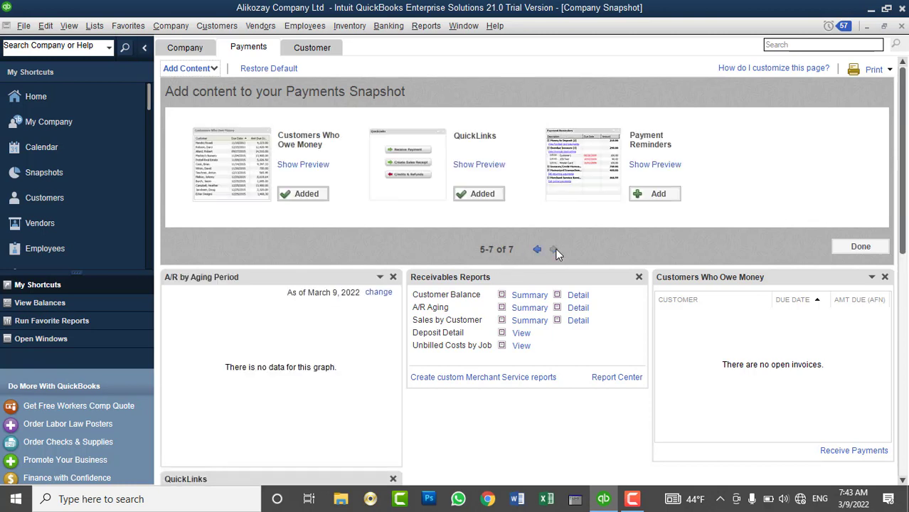
{"action": "left_click", "coordinate": [656, 194]}
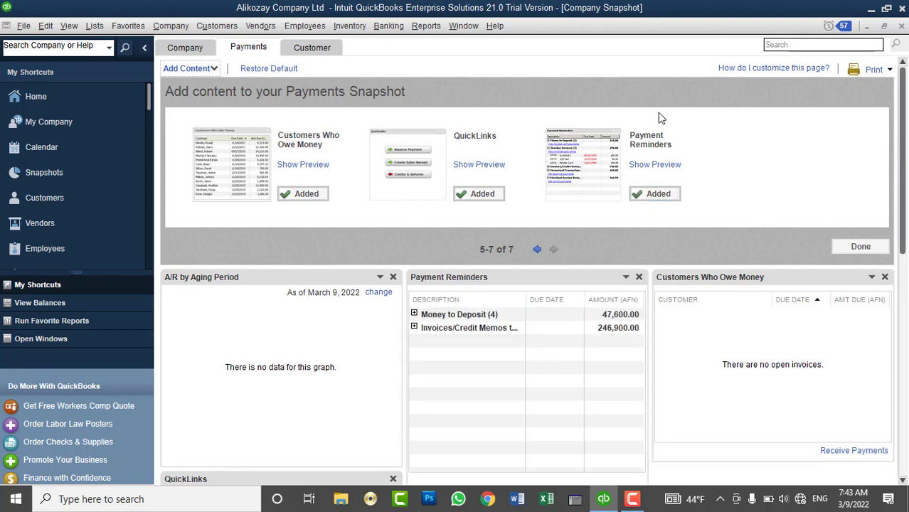
{"action": "left_click", "coordinate": [216, 68]}
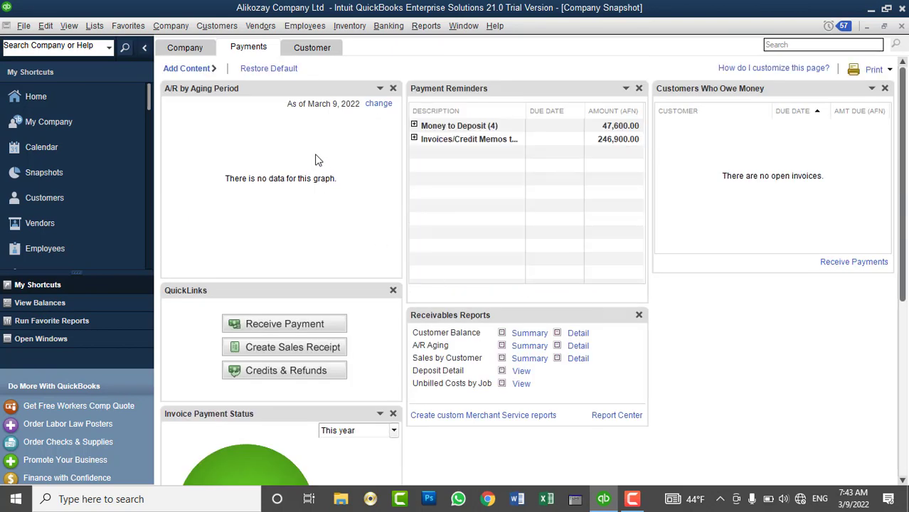
{"action": "left_click", "coordinate": [314, 51]}
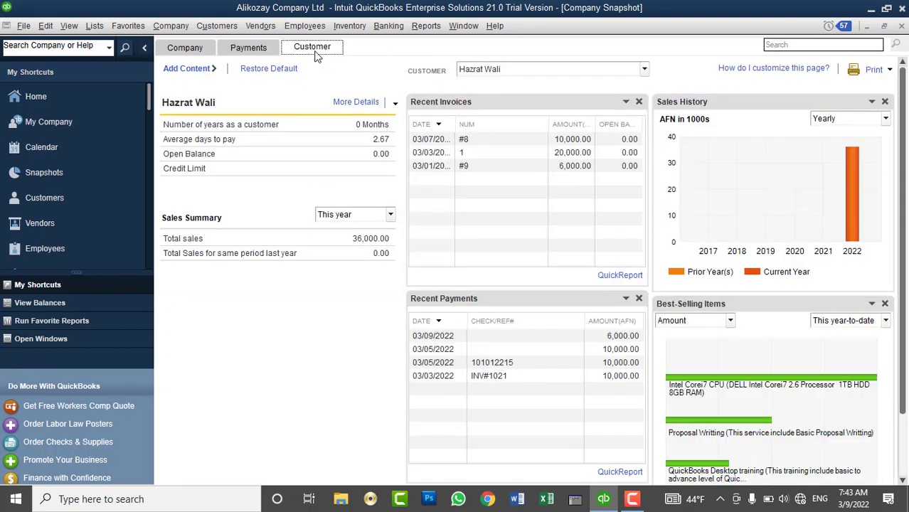
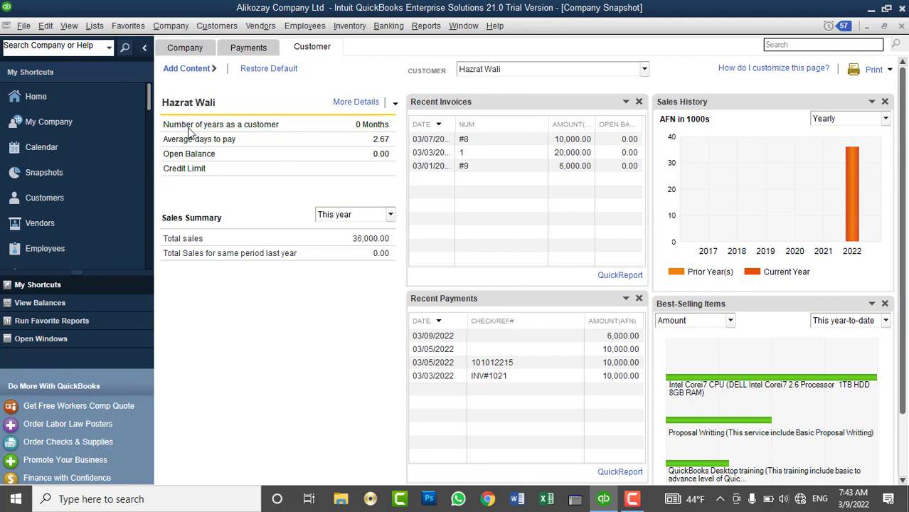
Step: Show the second customer's snapshot and widen the Recent Invoices Date column to full dates
{"action": "left_click", "coordinate": [643, 70]}
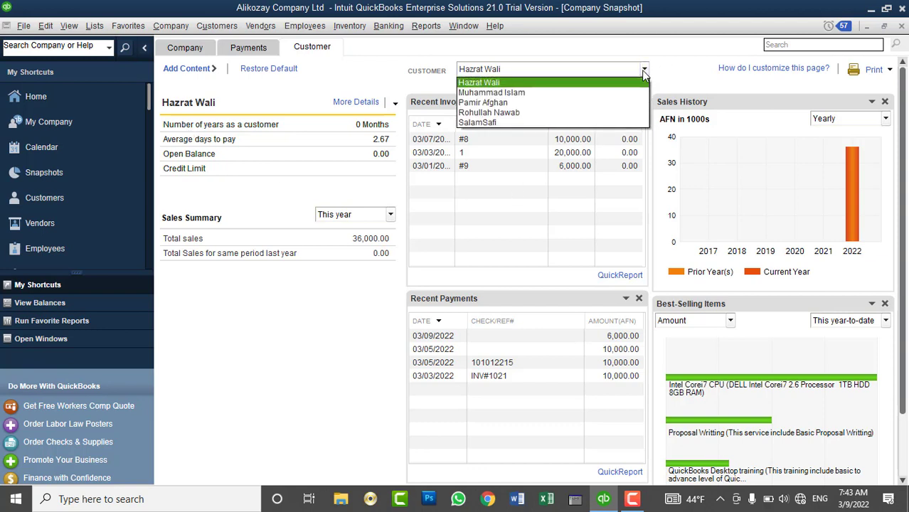
{"action": "left_click", "coordinate": [546, 93]}
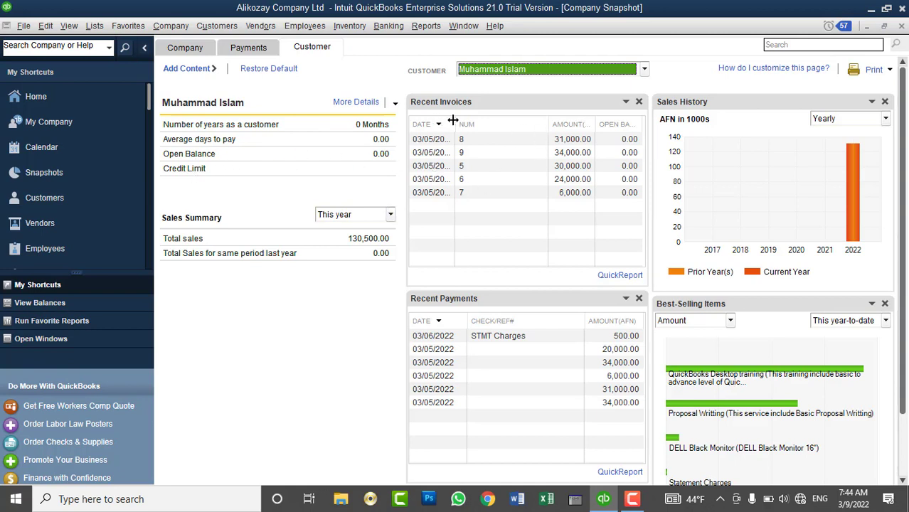
{"action": "left_click_drag", "start_coordinate": [452, 120], "coordinate": [487, 121]}
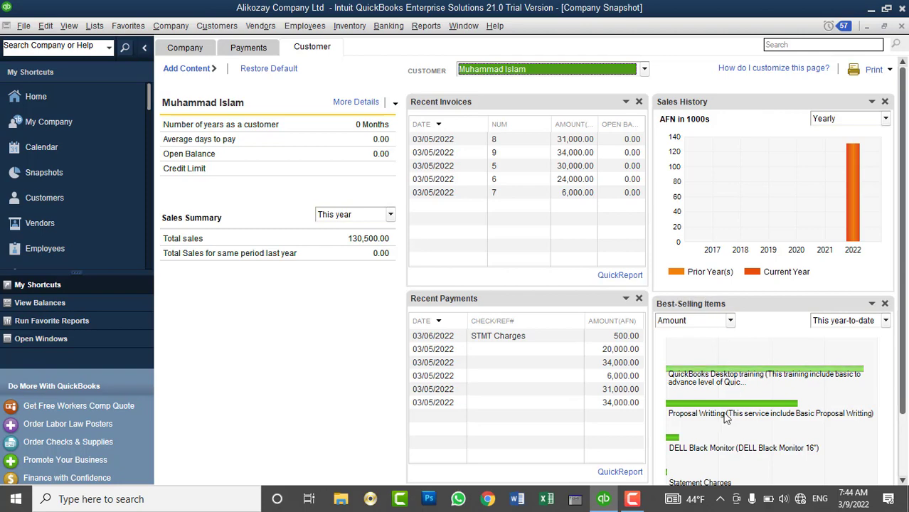
{"action": "scroll", "coordinate": [729, 404], "scroll_direction": "down", "scroll_amount": 2}
{"action": "scroll", "coordinate": [729, 409], "scroll_direction": "up", "scroll_amount": 2}
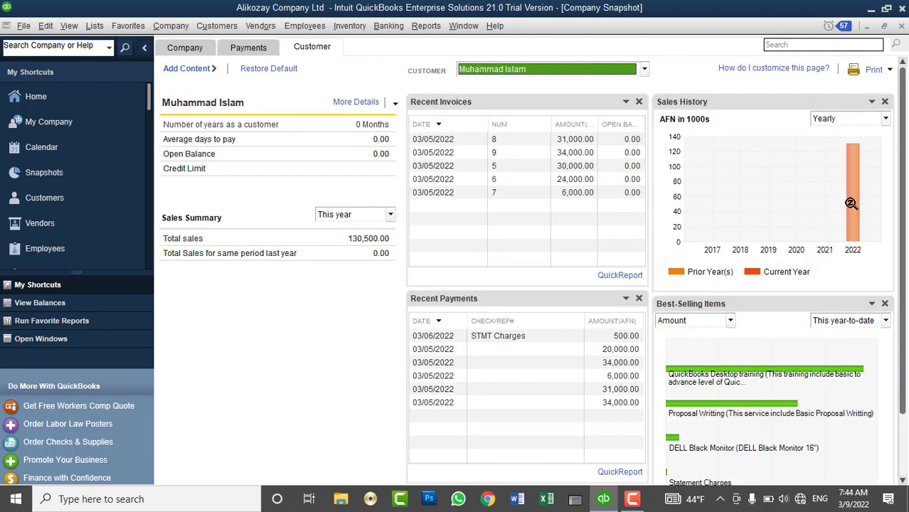
{"action": "mouse_move", "coordinate": [850, 204]}
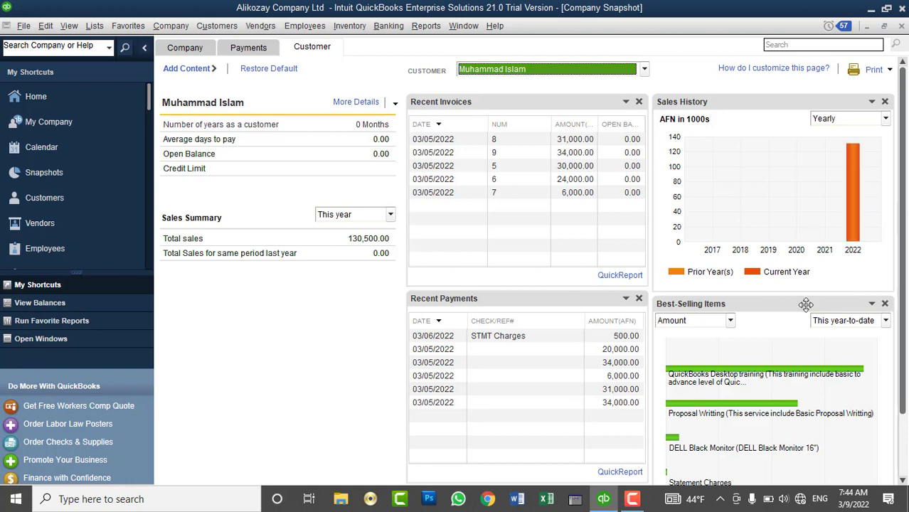
{"action": "scroll", "coordinate": [806, 327], "scroll_direction": "down", "scroll_amount": 3}
{"action": "scroll", "coordinate": [796, 327], "scroll_direction": "up", "scroll_amount": 3}
{"action": "left_click", "coordinate": [644, 71]}
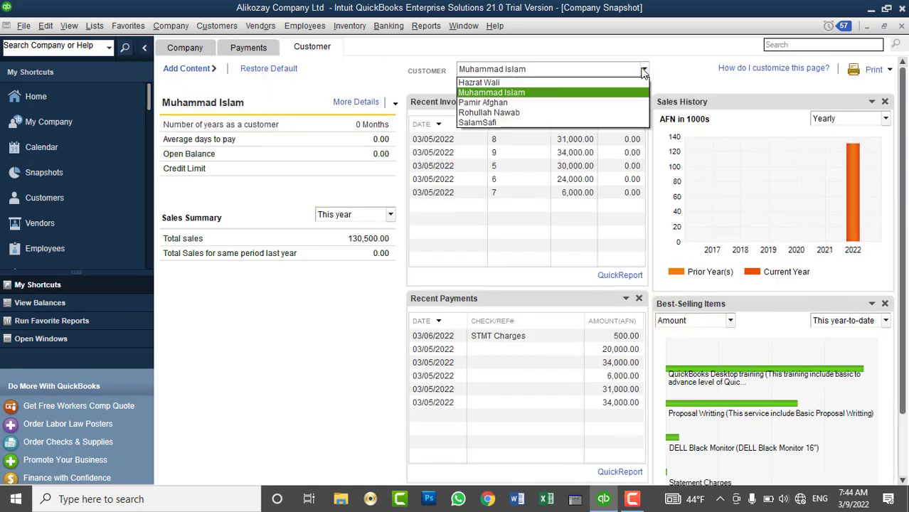
Step: Switch the snapshot to the third customer, with 68,250.00 sales this year, without running any report
{"action": "left_click", "coordinate": [482, 103]}
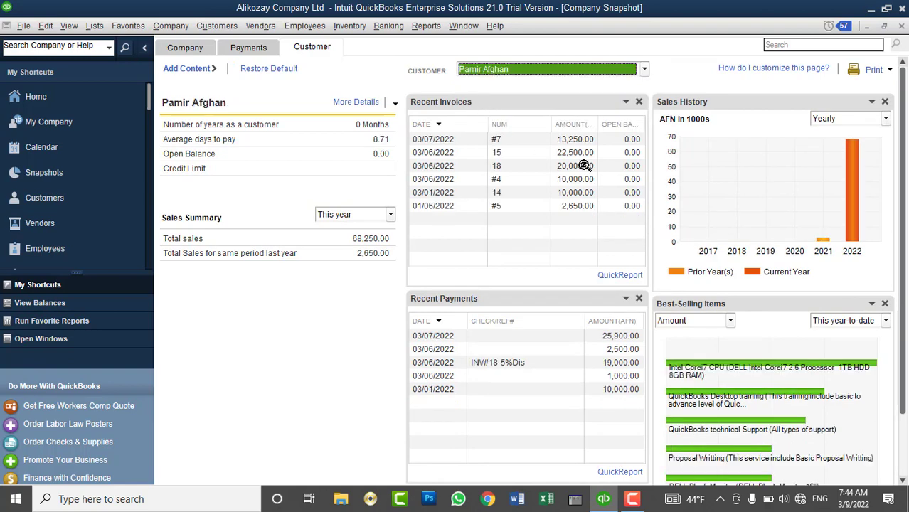
{"action": "left_click", "coordinate": [425, 25]}
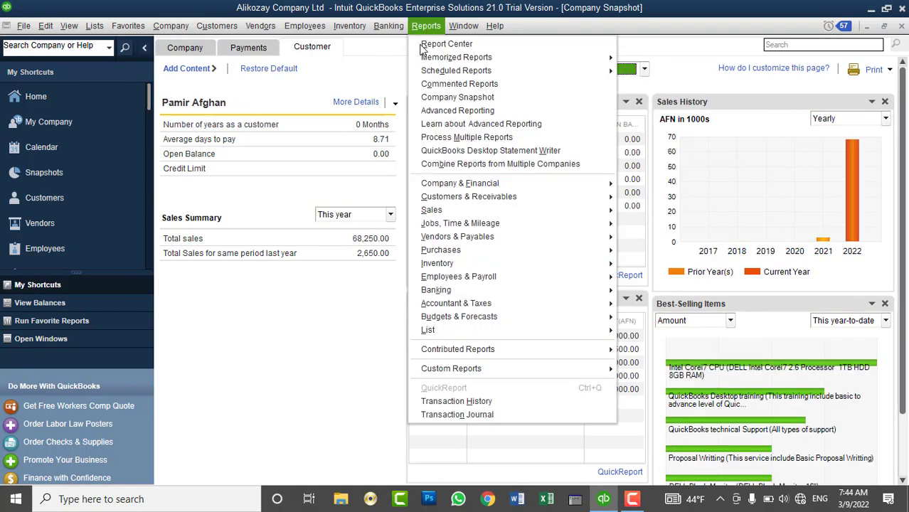
{"action": "mouse_move", "coordinate": [490, 195]}
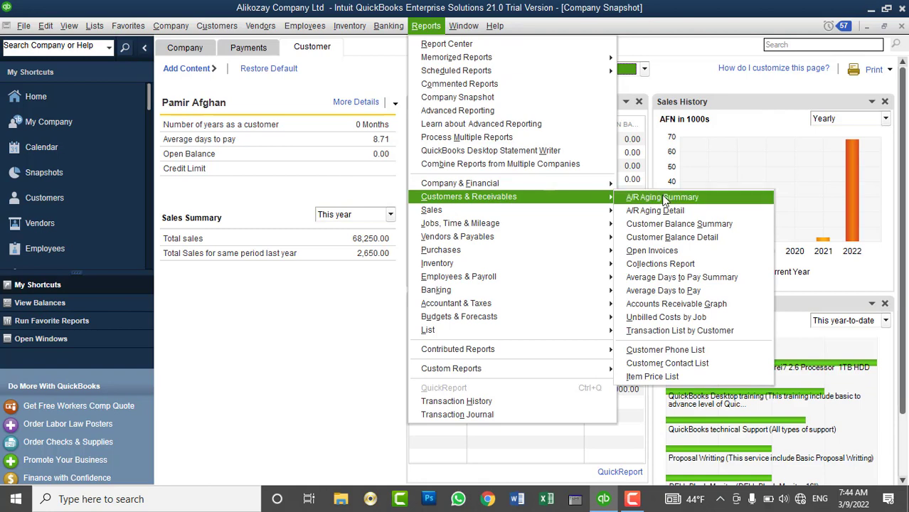
{"action": "left_click", "coordinate": [656, 45]}
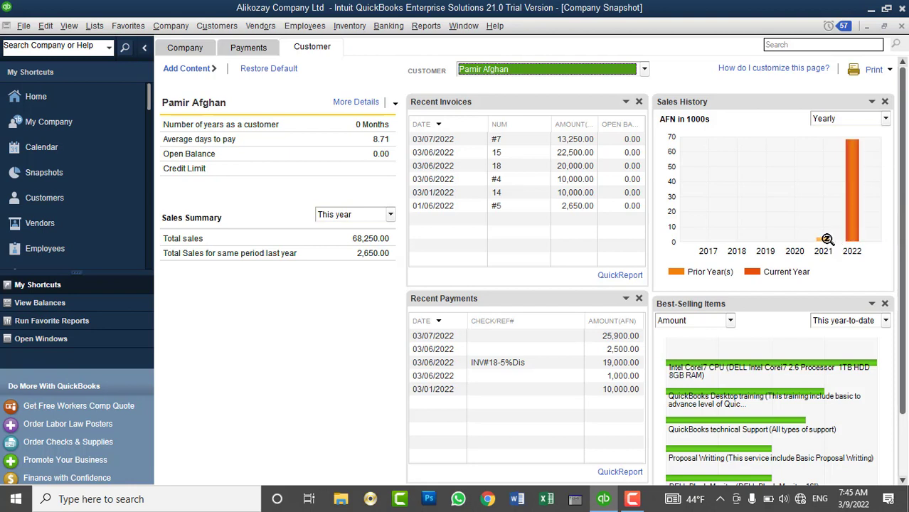
{"action": "mouse_move", "coordinate": [826, 240]}
Step: View the Company tab of the snapshot, then close the Company Snapshot window
{"action": "left_click", "coordinate": [213, 69]}
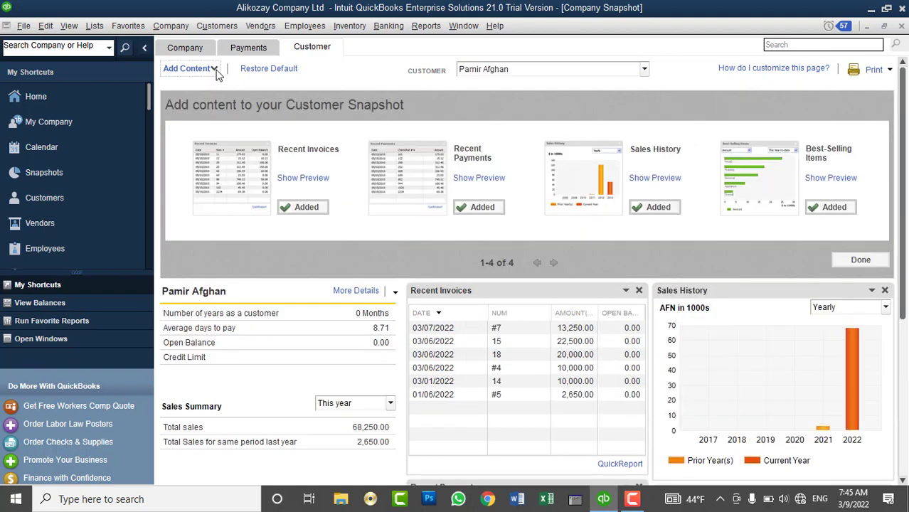
{"action": "left_click", "coordinate": [215, 70]}
{"action": "left_click", "coordinate": [183, 48]}
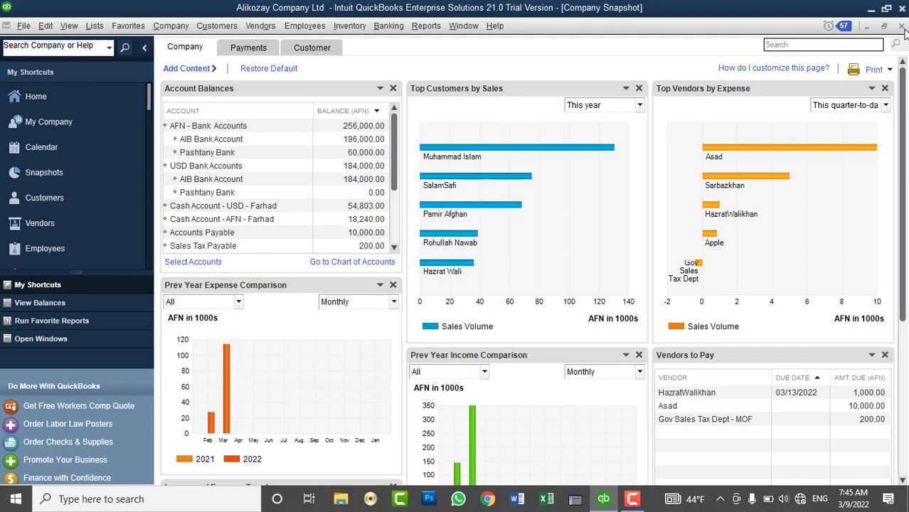
{"action": "left_click", "coordinate": [903, 29]}
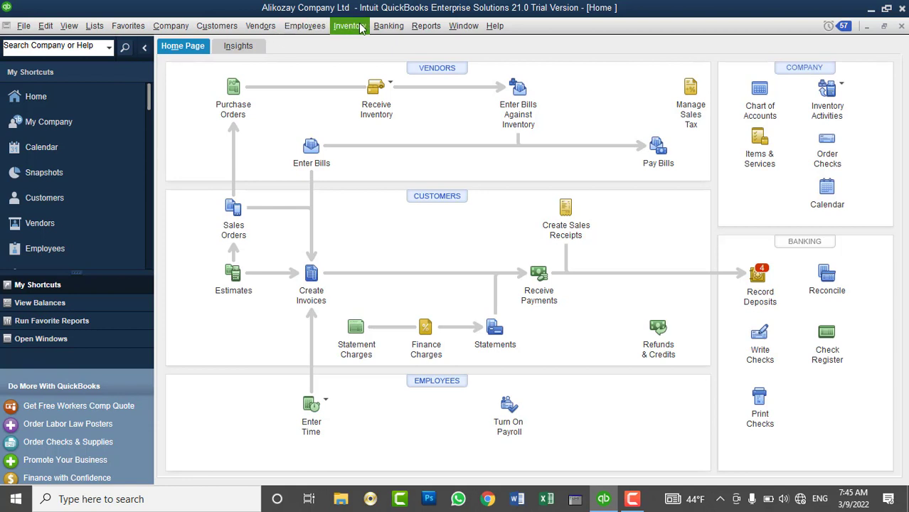
{"action": "left_click", "coordinate": [304, 25]}
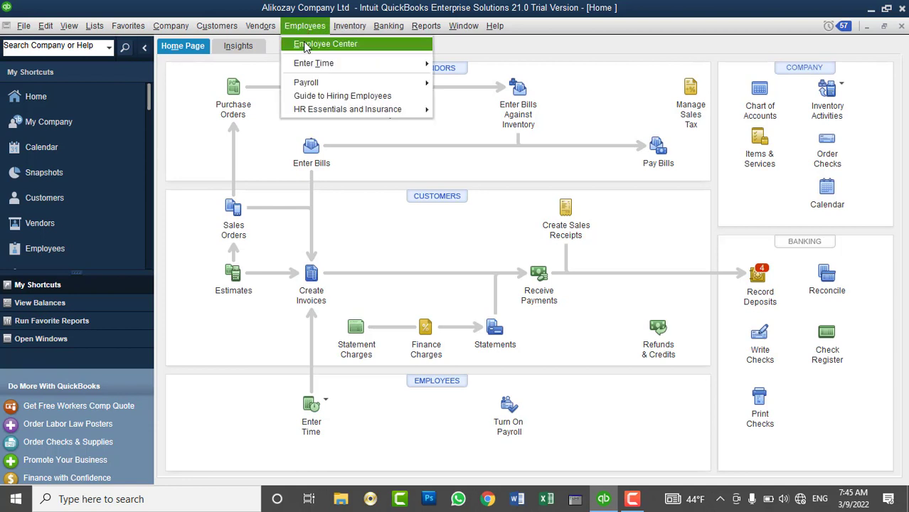
{"action": "left_click", "coordinate": [306, 45]}
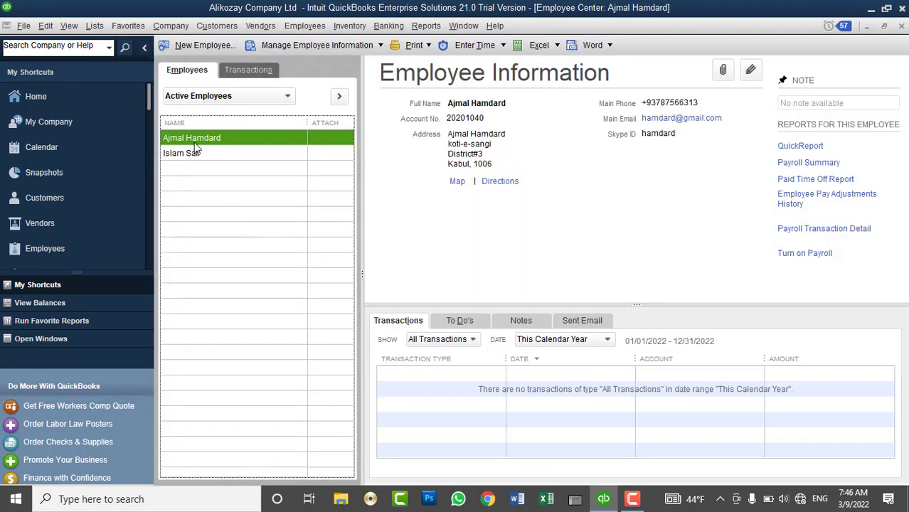
{"action": "left_click", "coordinate": [190, 152]}
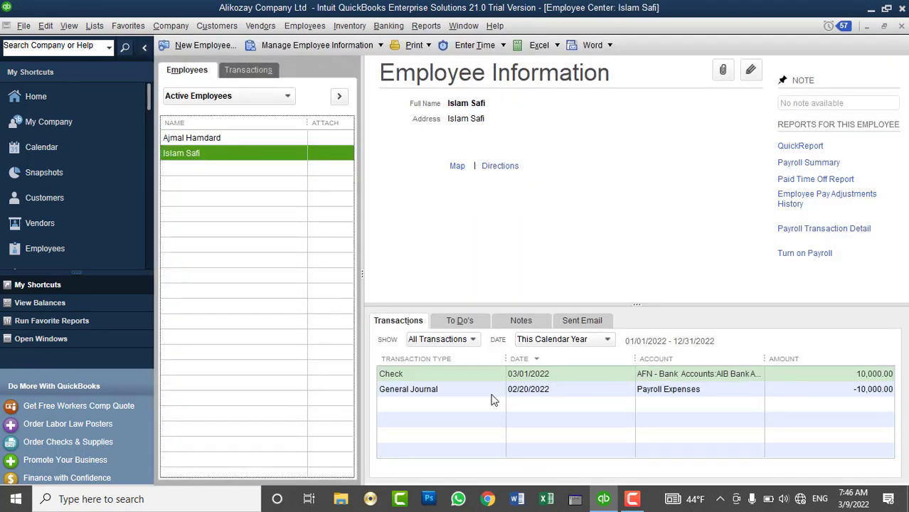
{"action": "left_click", "coordinate": [901, 25]}
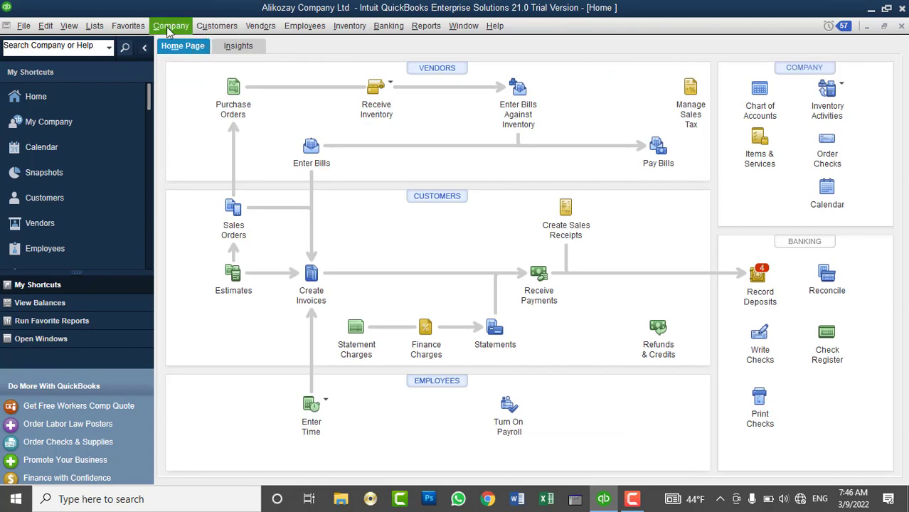
{"action": "left_click", "coordinate": [169, 27]}
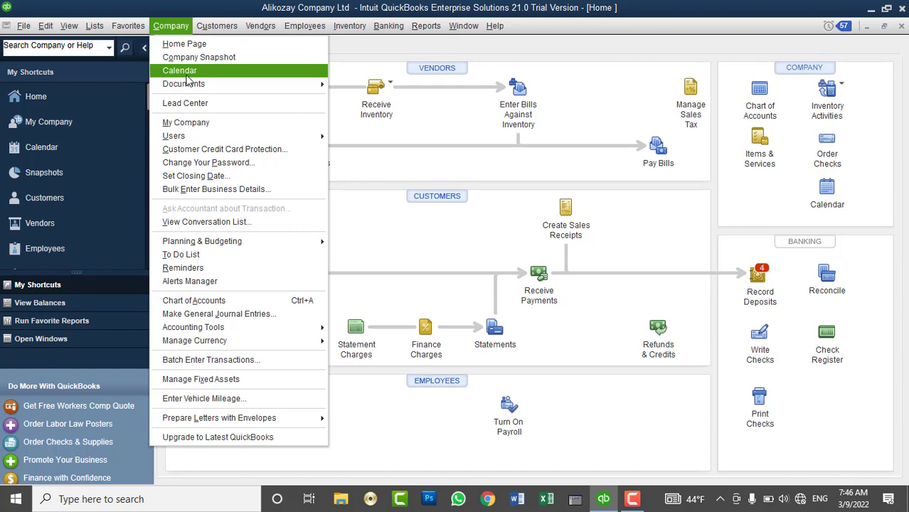
Step: Open the March 2022 calendar and list the 11 transactions entered on March 1
{"action": "left_click", "coordinate": [187, 74]}
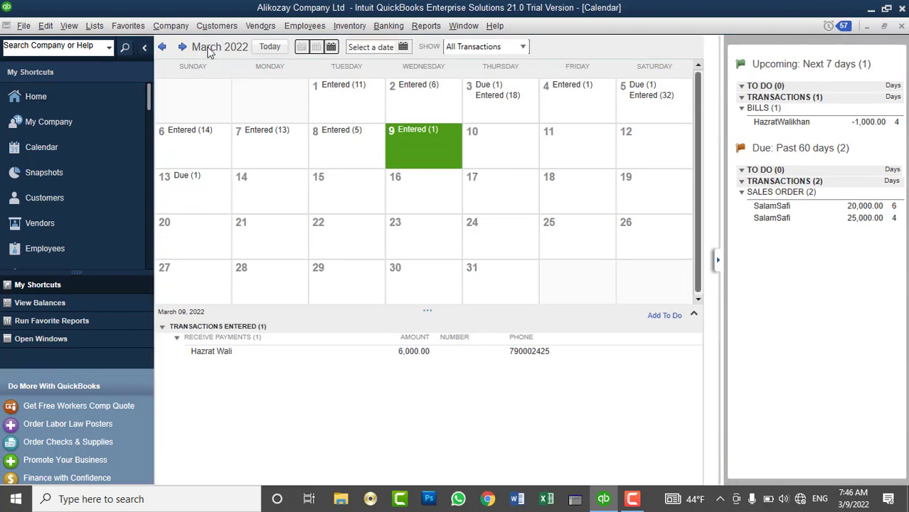
{"action": "left_click", "coordinate": [163, 47]}
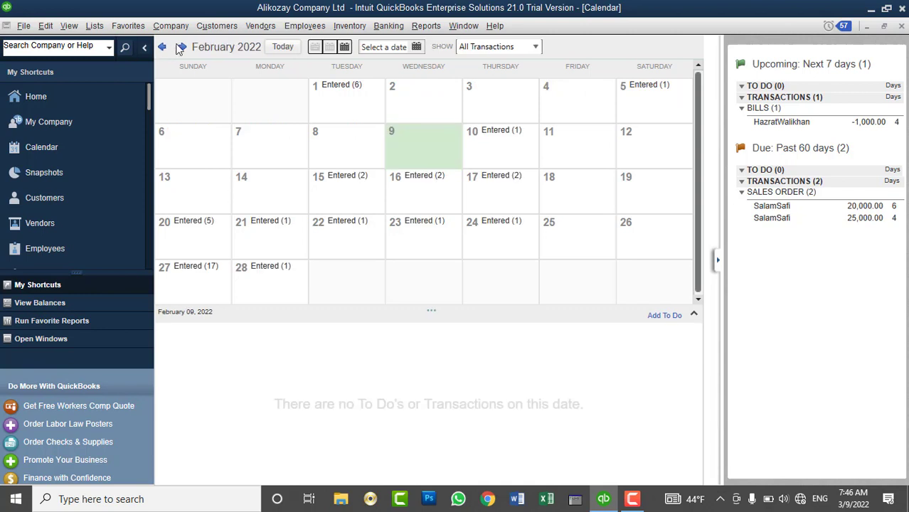
{"action": "left_click", "coordinate": [181, 47]}
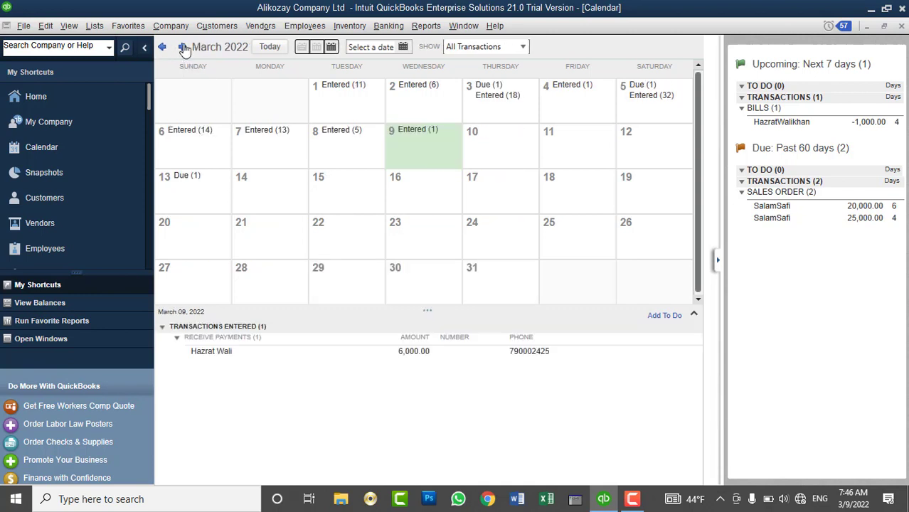
{"action": "left_click", "coordinate": [337, 105]}
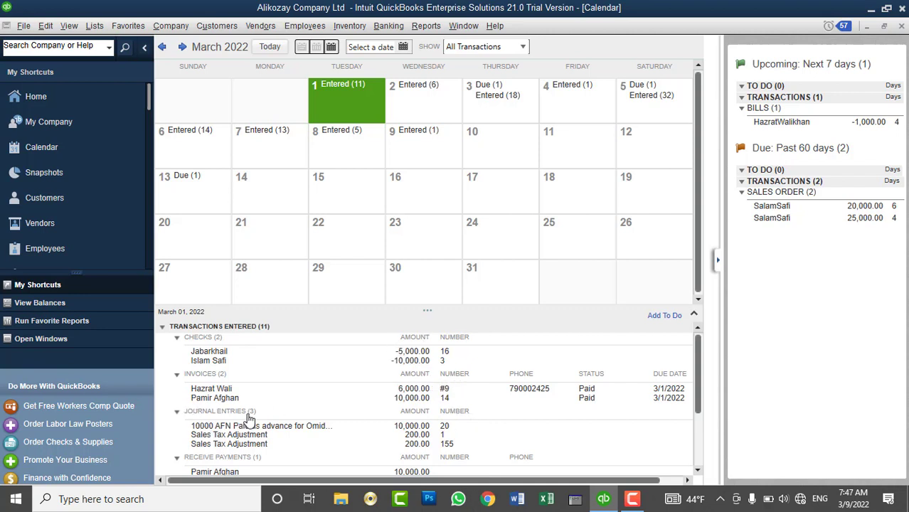
{"action": "scroll", "coordinate": [248, 419], "scroll_direction": "down", "scroll_amount": 1}
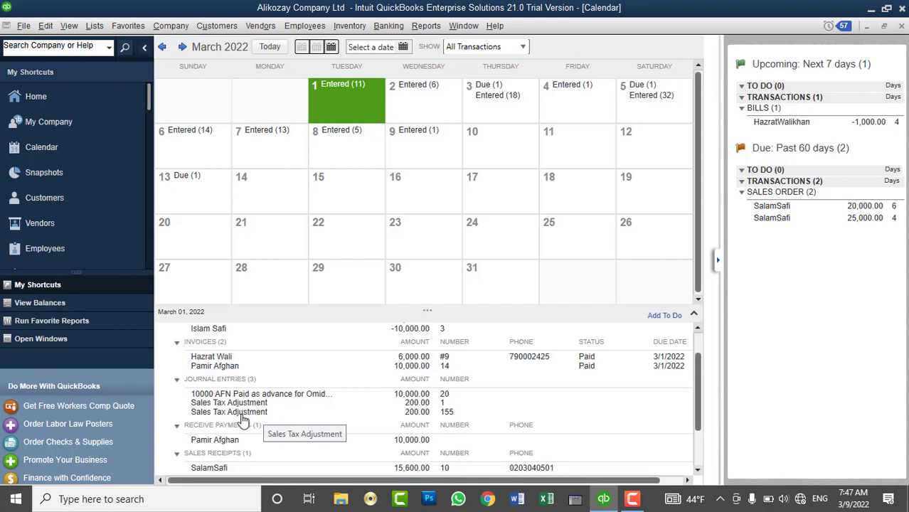
{"action": "scroll", "coordinate": [306, 409], "scroll_direction": "down", "scroll_amount": 2}
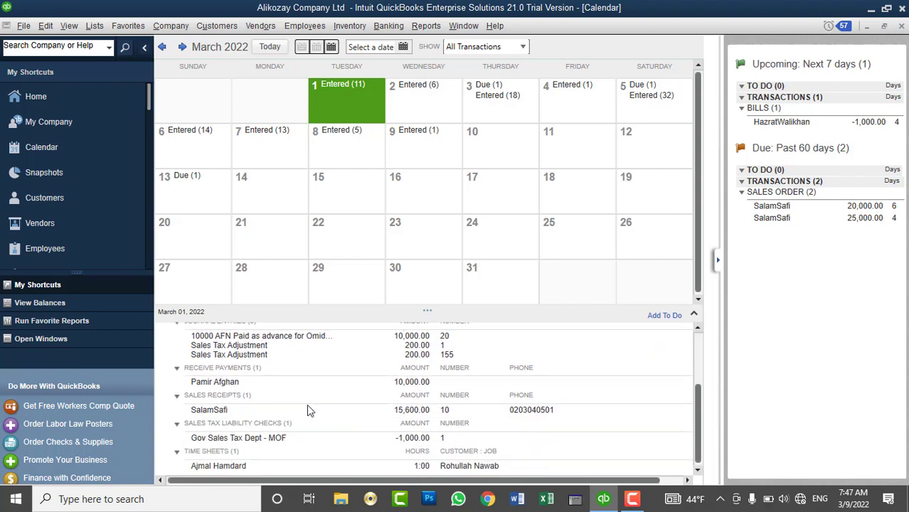
{"action": "scroll", "coordinate": [307, 407], "scroll_direction": "up", "scroll_amount": 3}
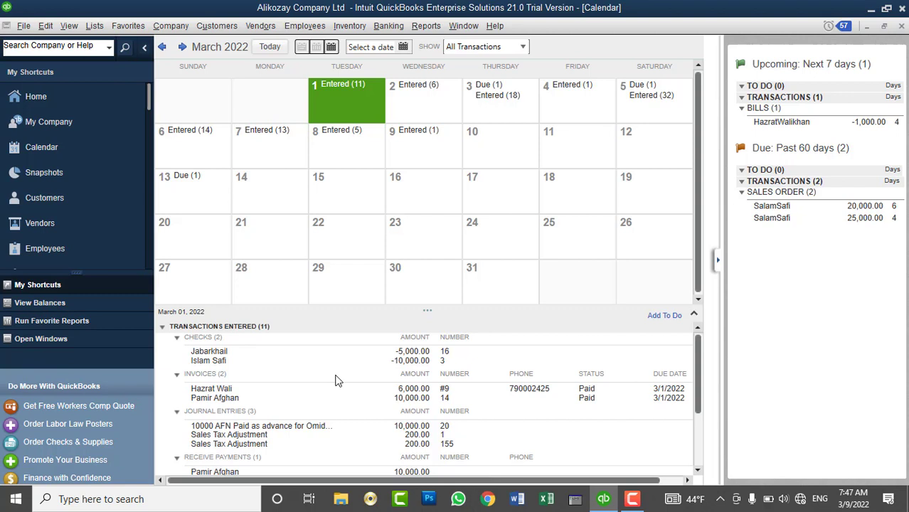
Step: Filter the calendar to Receive Payment and list March 5's seven received payments
{"action": "left_click", "coordinate": [522, 49]}
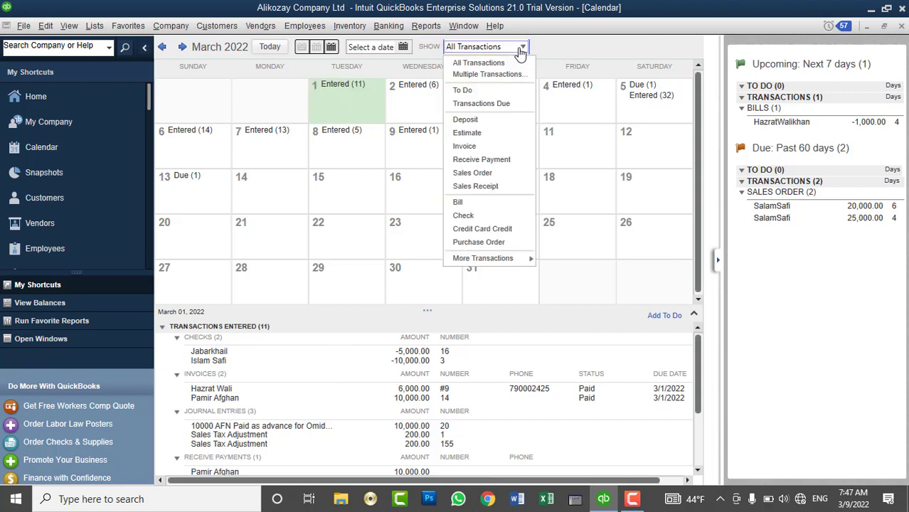
{"action": "left_click", "coordinate": [480, 217]}
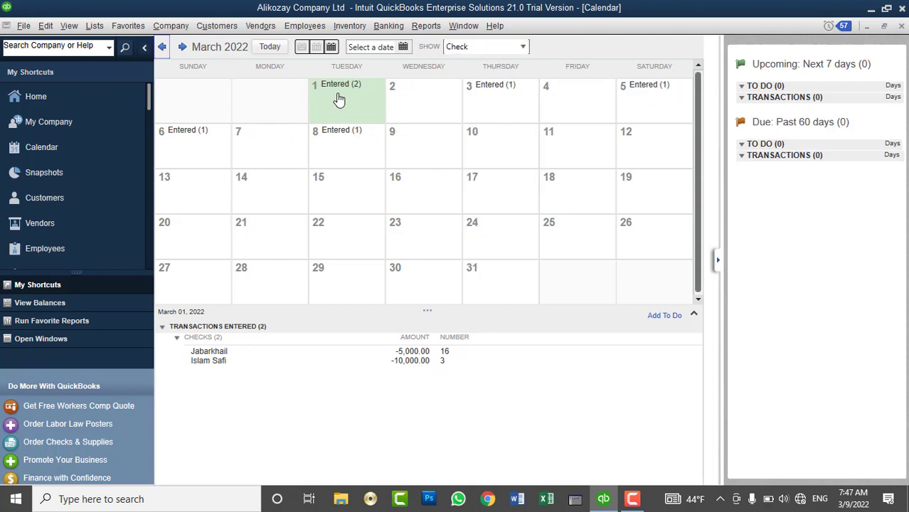
{"action": "left_click", "coordinate": [523, 49]}
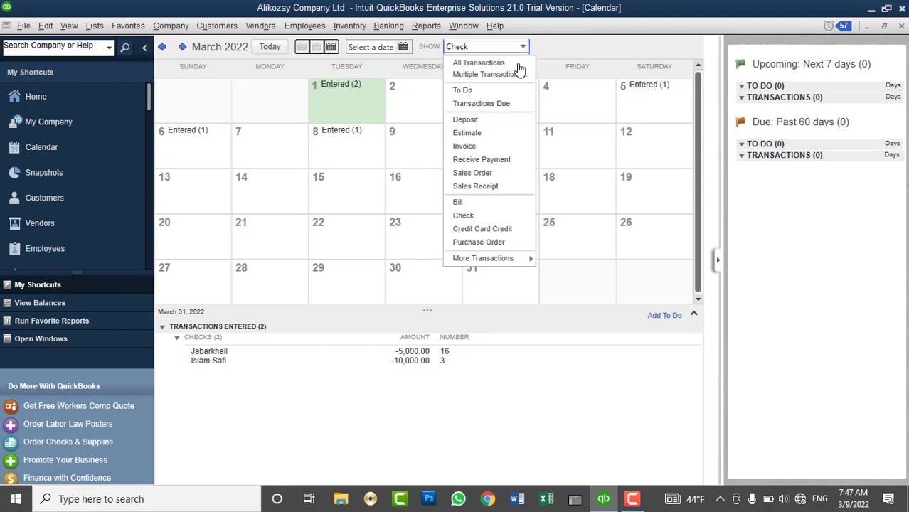
{"action": "left_click", "coordinate": [497, 163]}
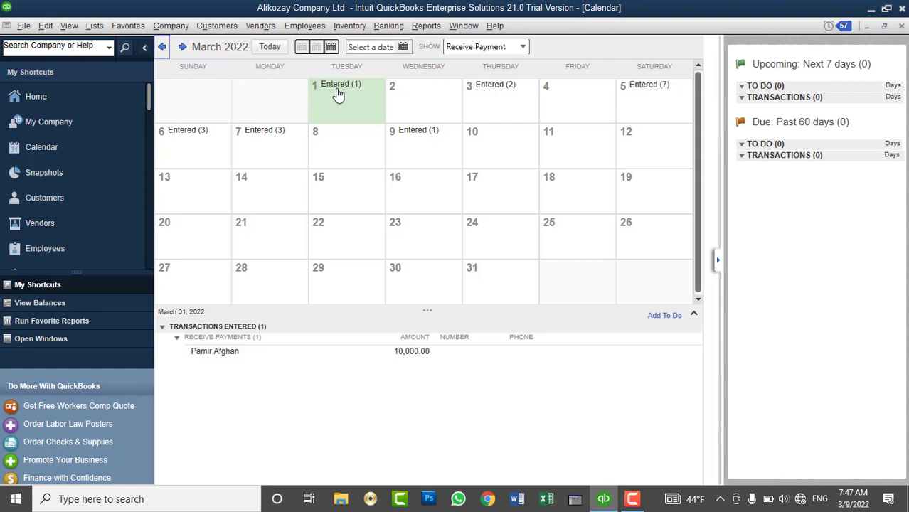
{"action": "left_click", "coordinate": [414, 92]}
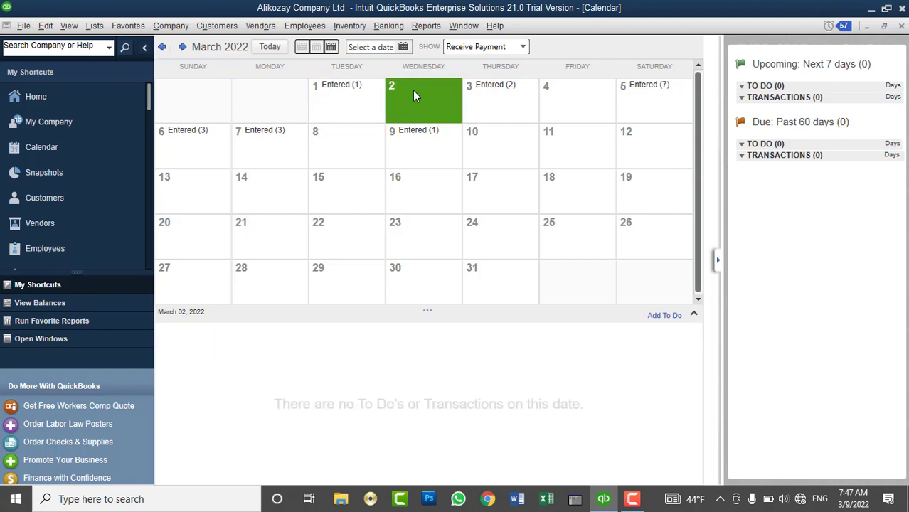
{"action": "left_click", "coordinate": [483, 111]}
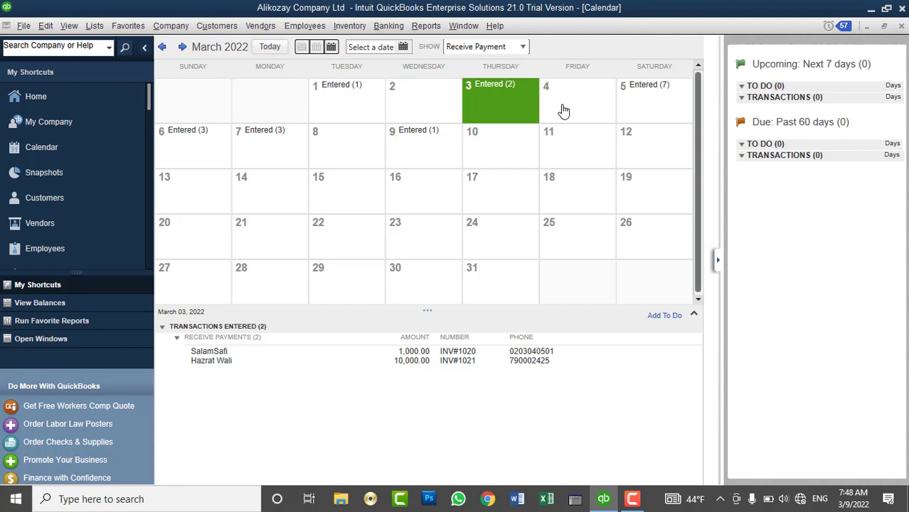
{"action": "left_click", "coordinate": [639, 110]}
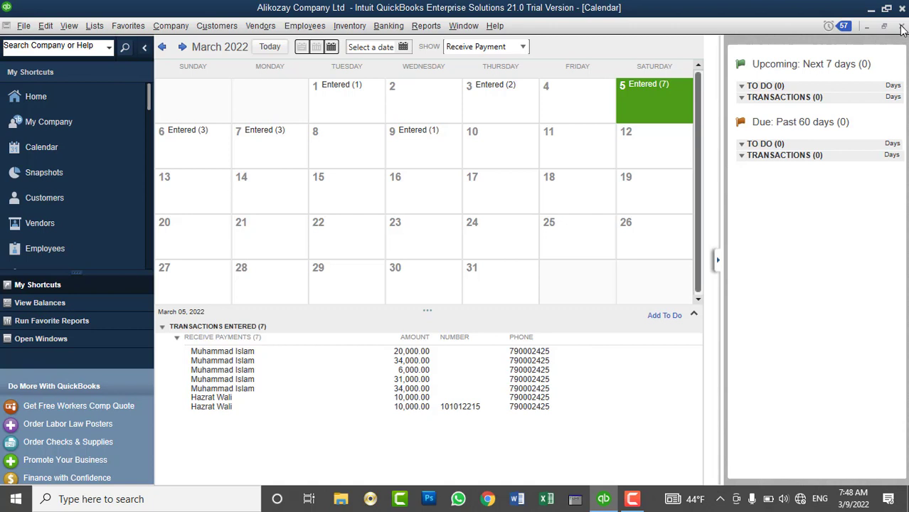
Step: Reopen the calendar maximized, showing all transactions entered on March 1
{"action": "left_click", "coordinate": [742, 86]}
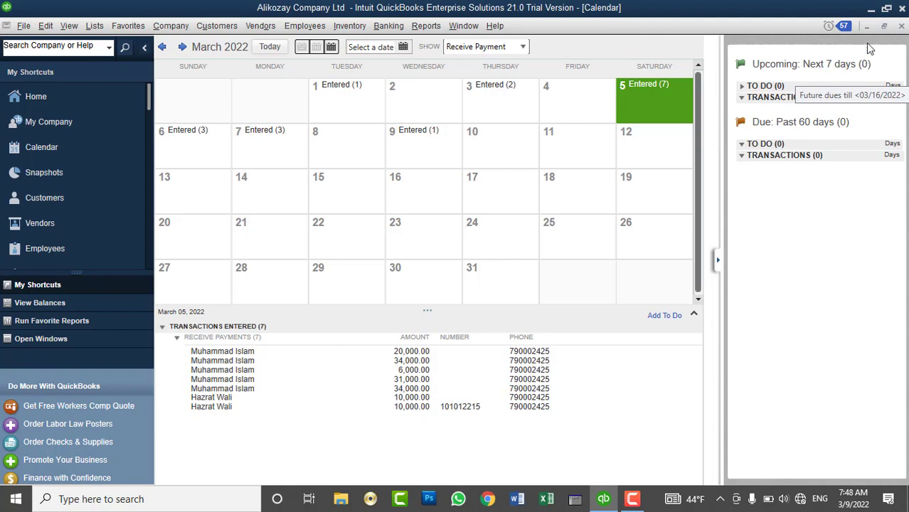
{"action": "left_click", "coordinate": [901, 26]}
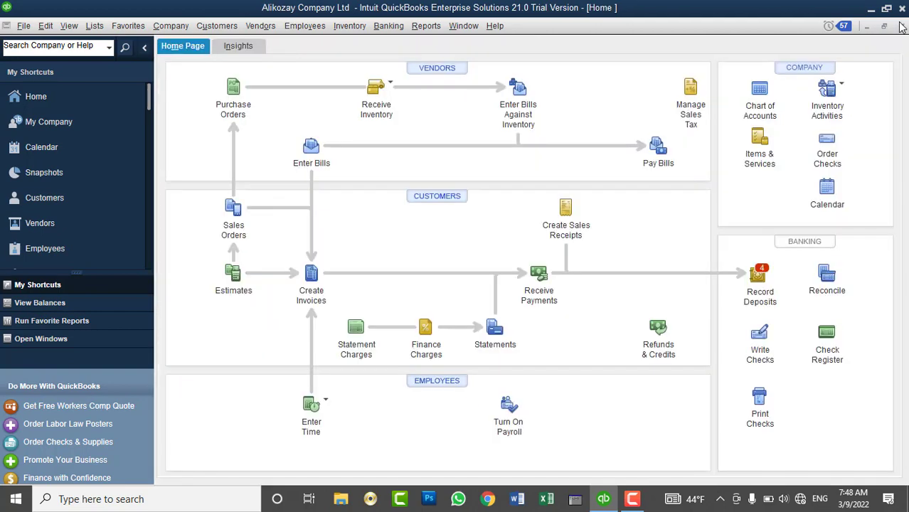
{"action": "left_click", "coordinate": [170, 26]}
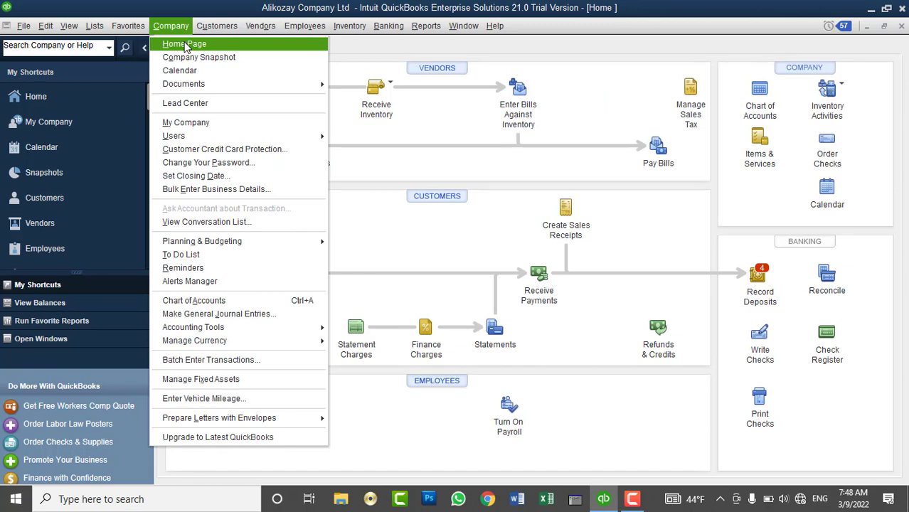
{"action": "left_click", "coordinate": [179, 70]}
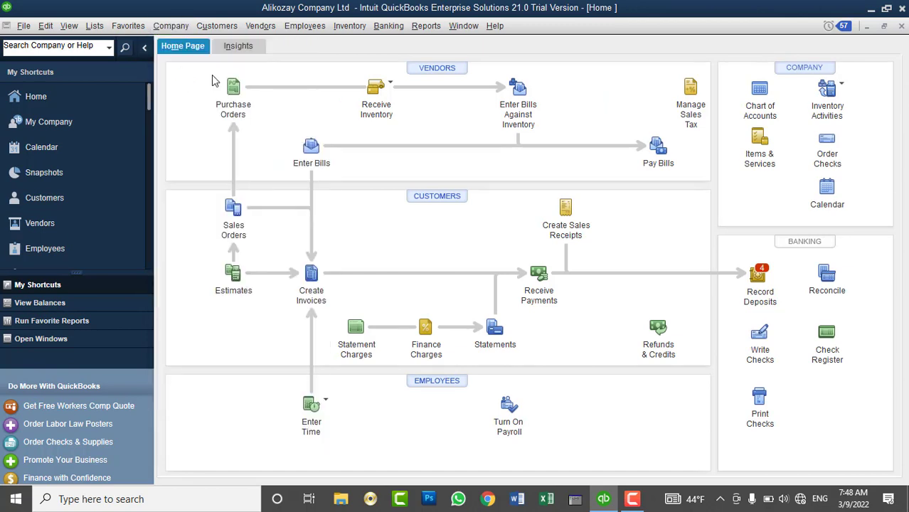
{"action": "left_click", "coordinate": [496, 71]}
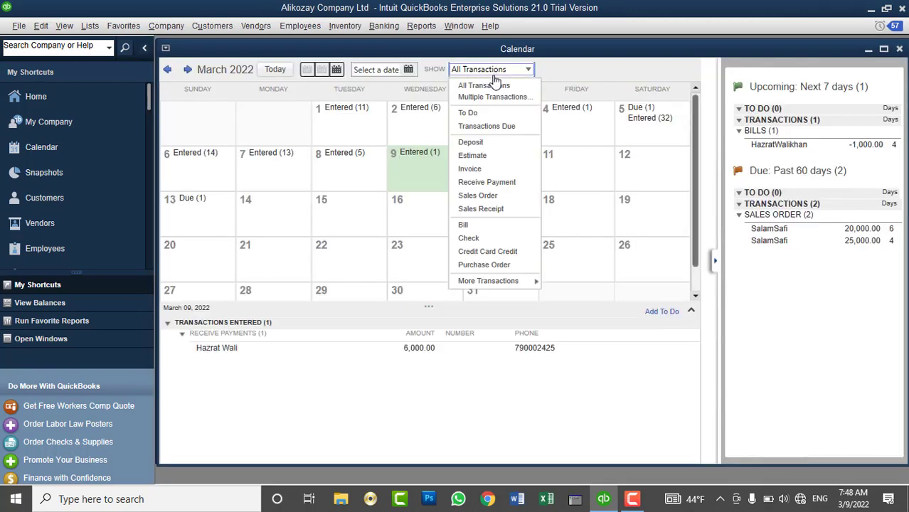
{"action": "left_click", "coordinate": [490, 86]}
{"action": "double_click", "coordinate": [494, 51]}
{"action": "left_click", "coordinate": [490, 49]}
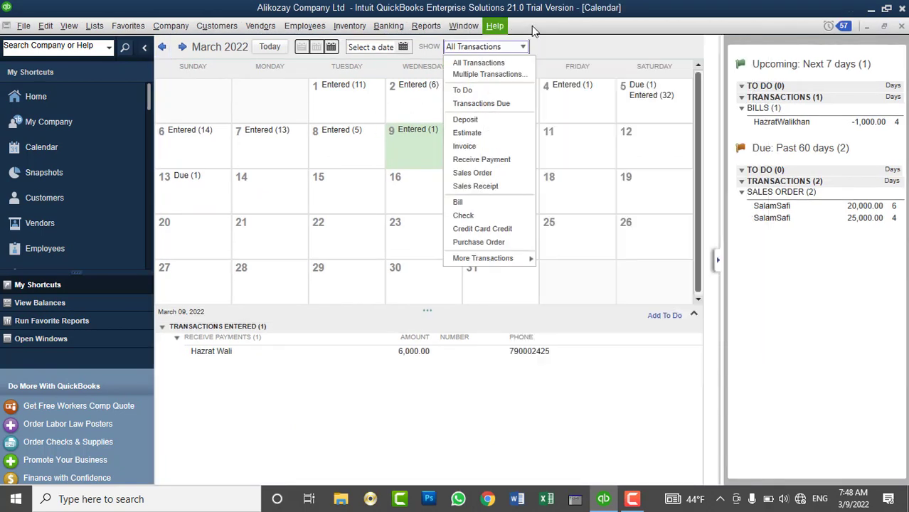
{"action": "left_click", "coordinate": [327, 96]}
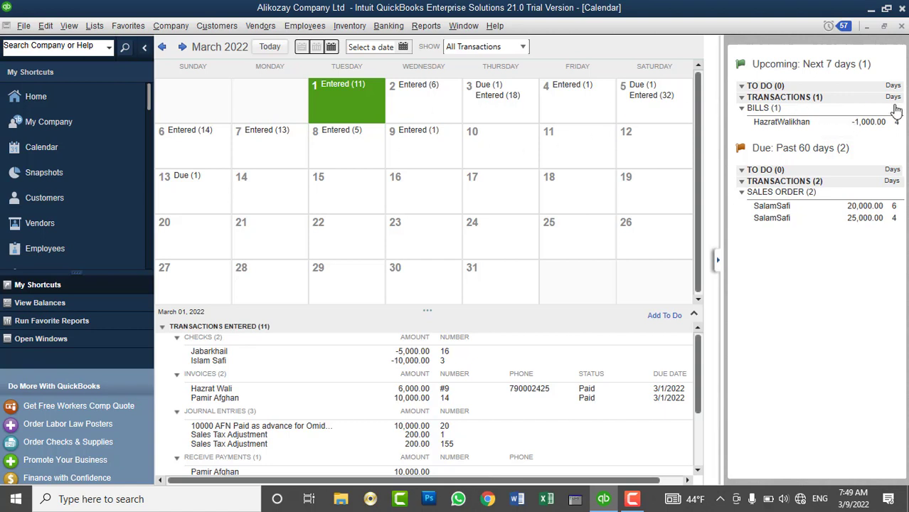
Step: Filter the calendar to bills, then to checks, and close the calendar
{"action": "left_click", "coordinate": [505, 48]}
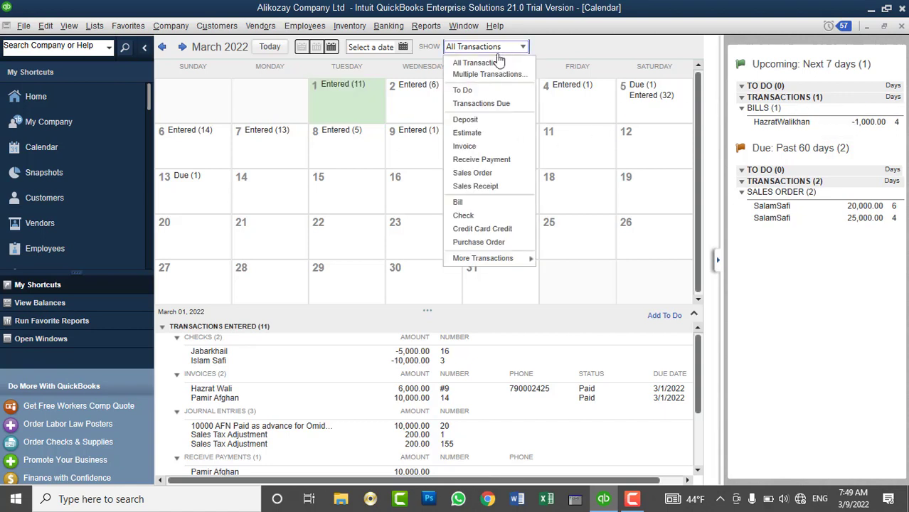
{"action": "left_click", "coordinate": [467, 204]}
{"action": "left_click", "coordinate": [336, 91]}
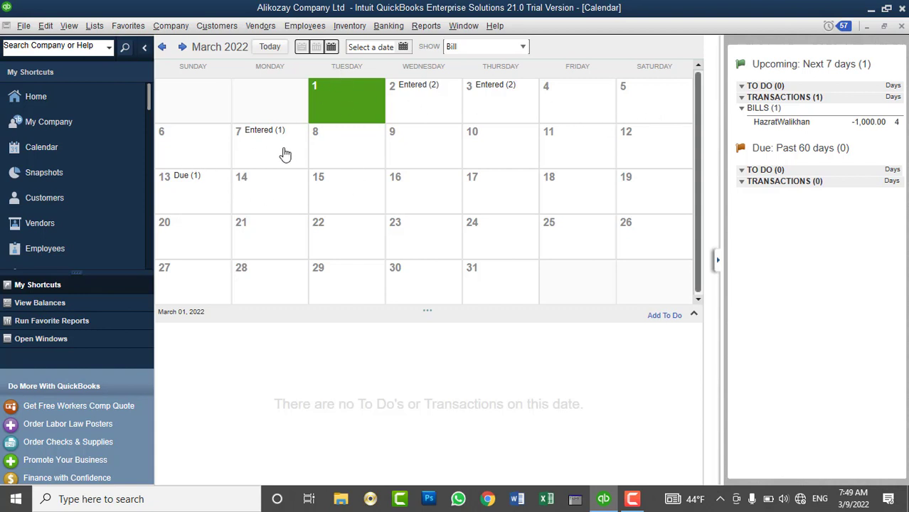
{"action": "left_click", "coordinate": [478, 51]}
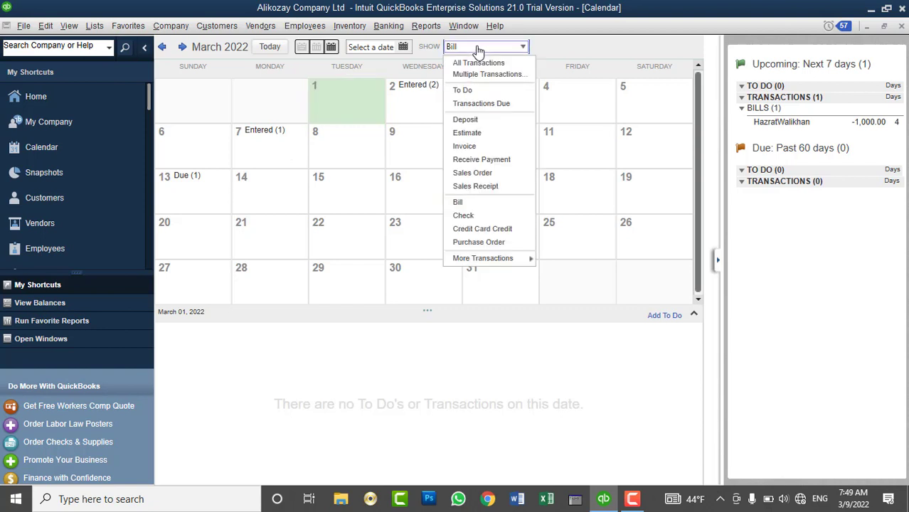
{"action": "left_click", "coordinate": [463, 216]}
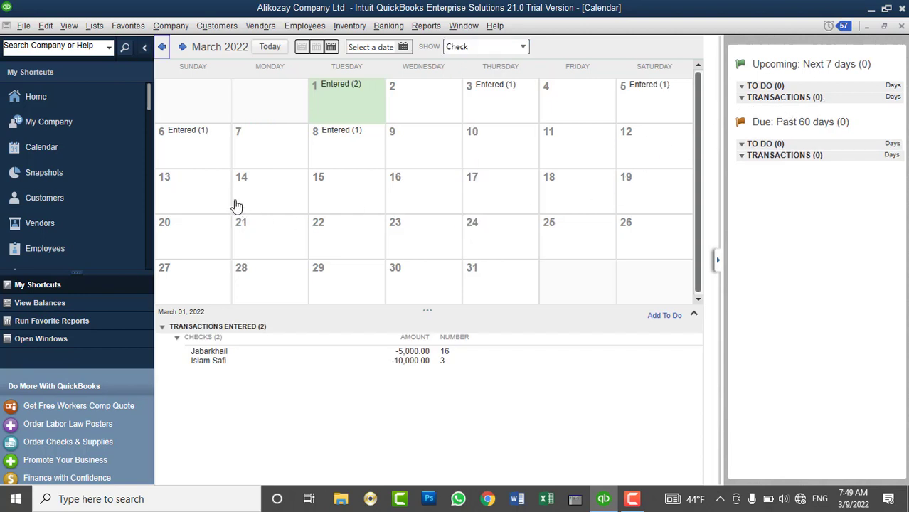
{"action": "left_click", "coordinate": [901, 27]}
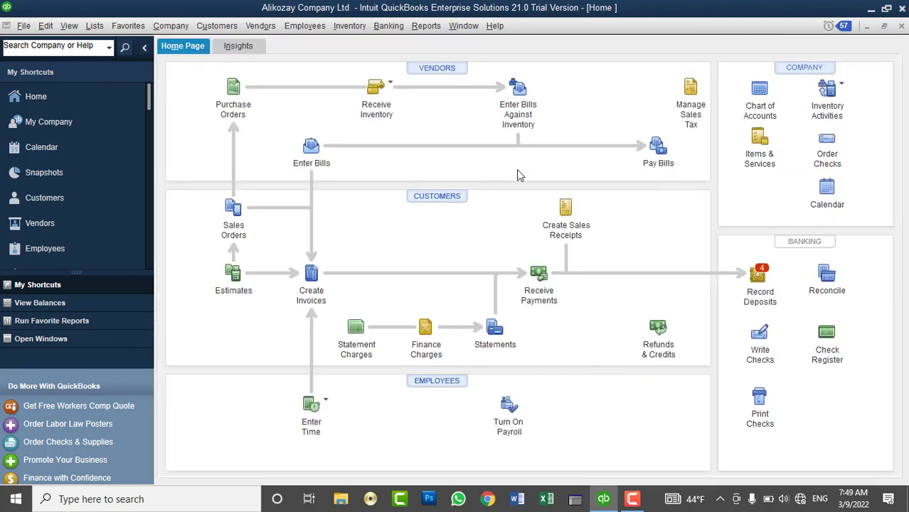
Step: Open the Make General Journal Entries form from the Company menu
{"action": "left_click", "coordinate": [169, 25]}
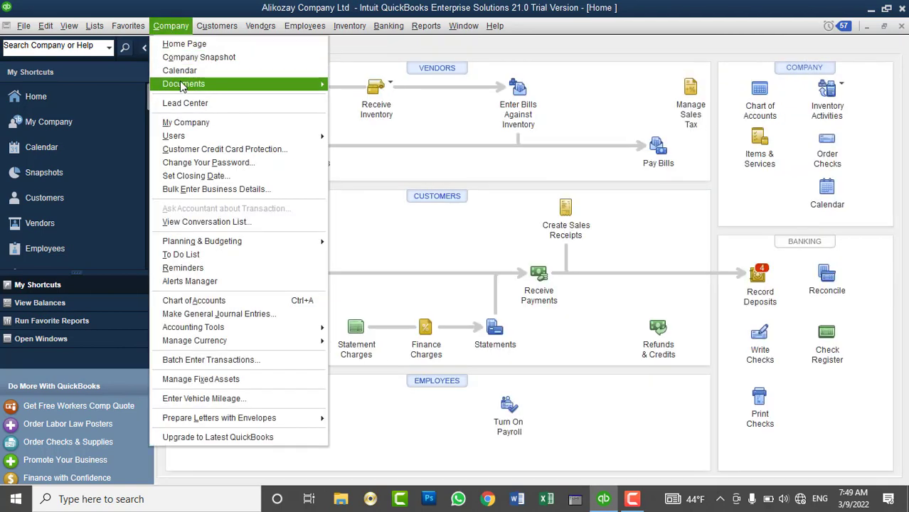
{"action": "mouse_move", "coordinate": [185, 88]}
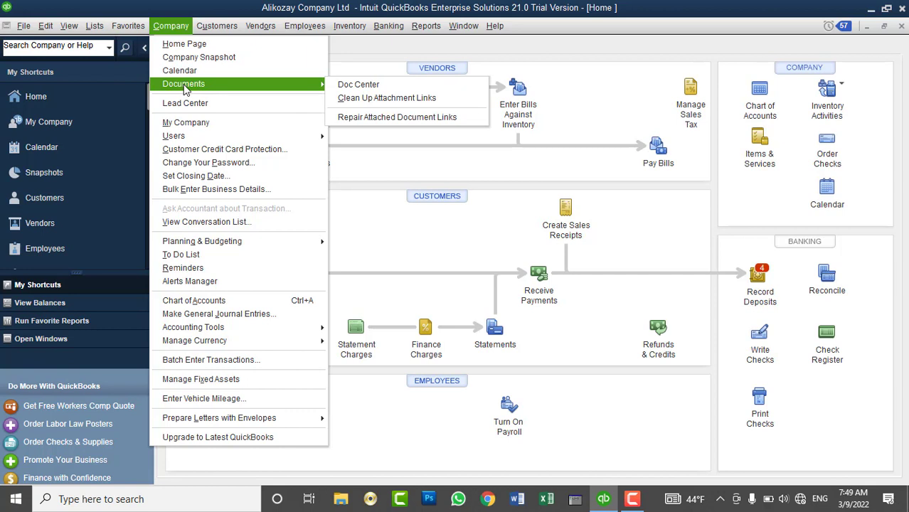
{"action": "left_click", "coordinate": [391, 48]}
{"action": "left_click", "coordinate": [171, 26]}
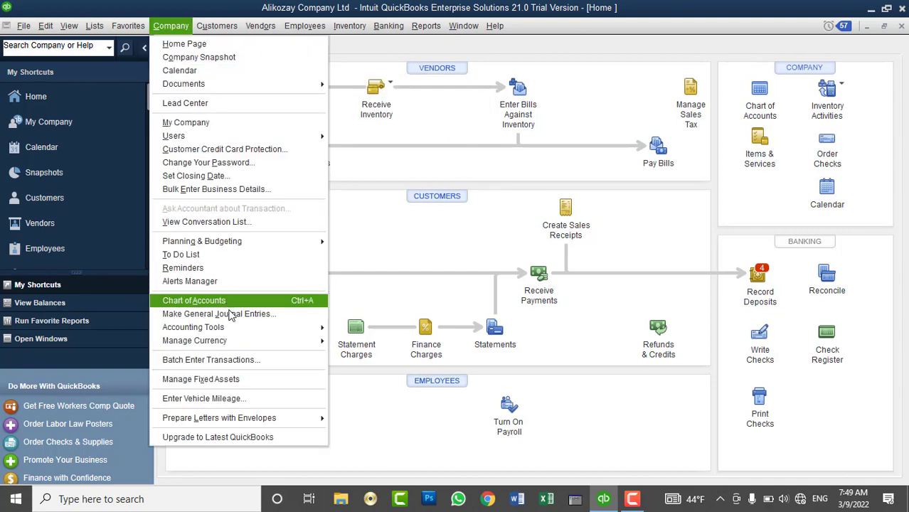
{"action": "left_click", "coordinate": [217, 313]}
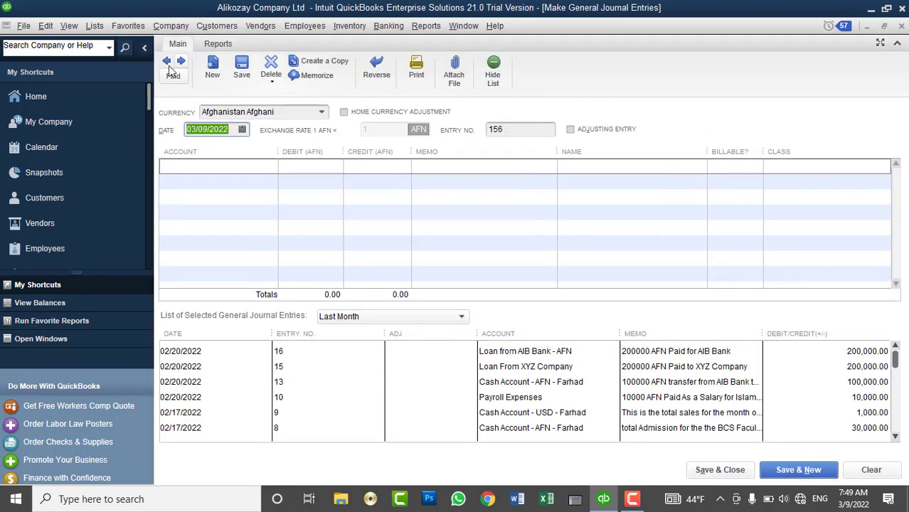
Step: Step back through earlier entries to journal entry 155, the 200.00 Sales Tax Adjustment
{"action": "left_click", "coordinate": [167, 63]}
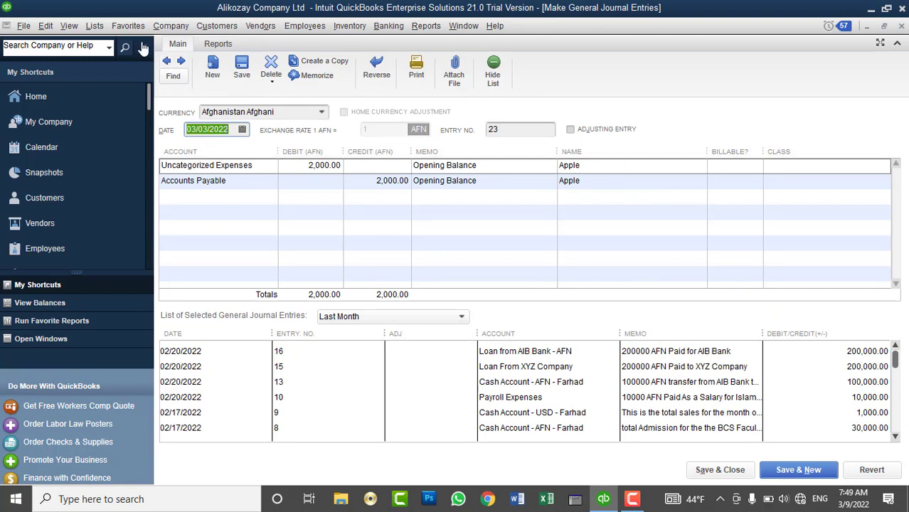
{"action": "left_click", "coordinate": [167, 62]}
{"action": "left_click", "coordinate": [168, 63]}
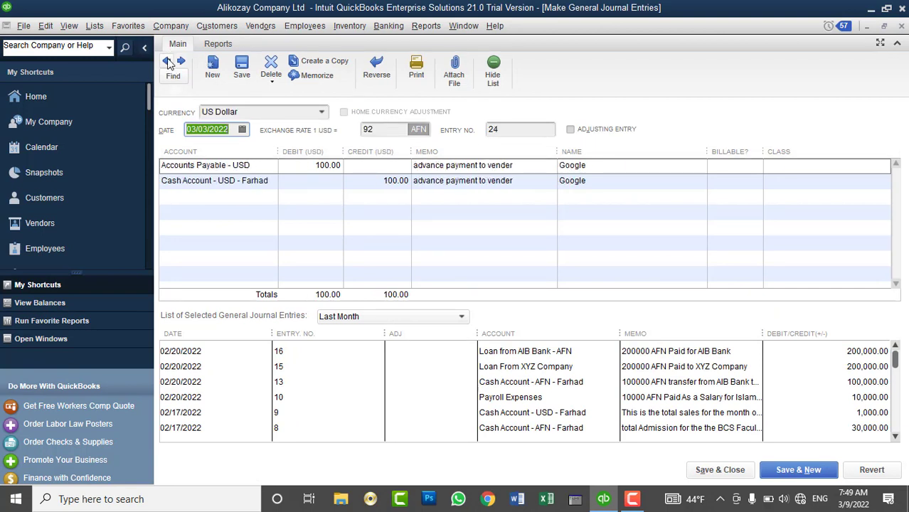
{"action": "left_click", "coordinate": [168, 63]}
{"action": "left_click", "coordinate": [167, 62]}
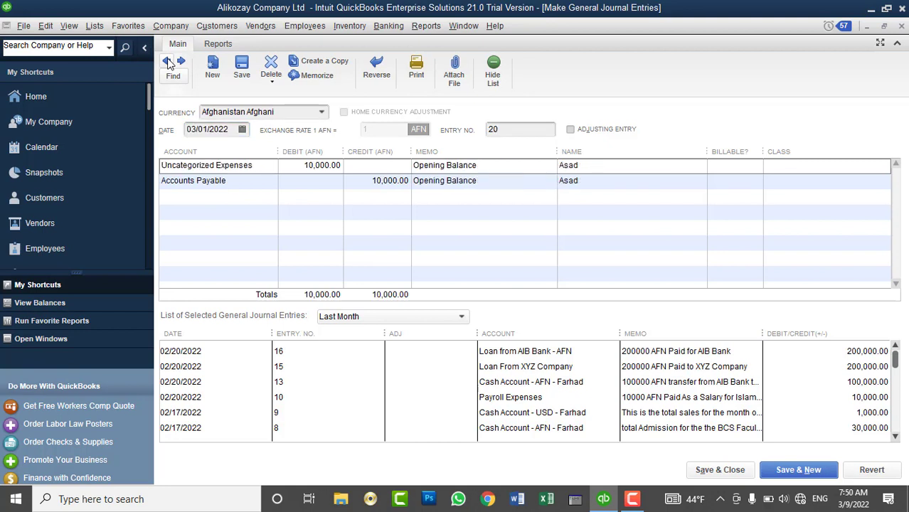
{"action": "left_click", "coordinate": [168, 63]}
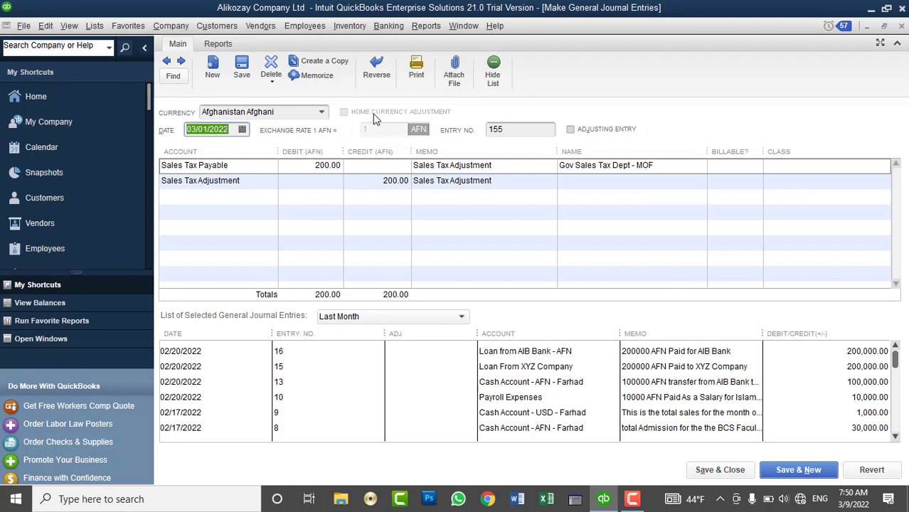
Step: Attach FB_IMG_1638545755144.jpg from the computer to journal entry 155 and close the journal
{"action": "left_click", "coordinate": [456, 81]}
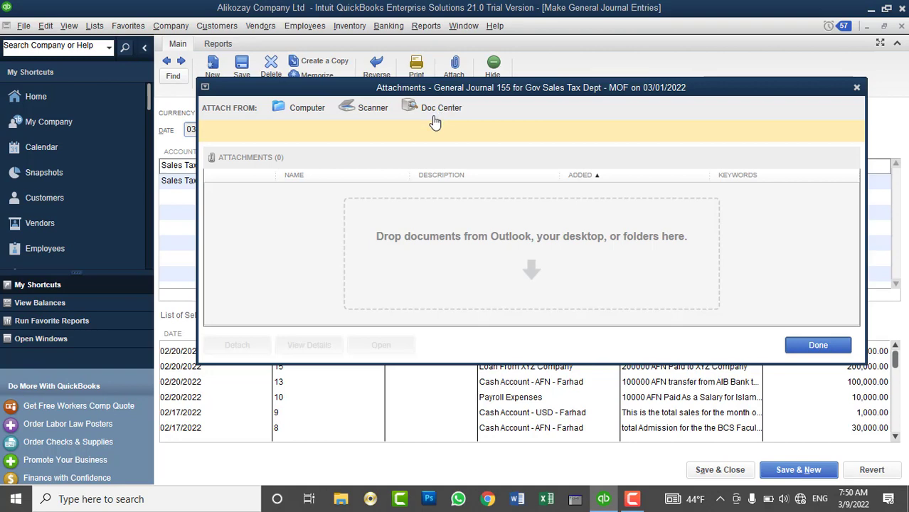
{"action": "left_click", "coordinate": [303, 108]}
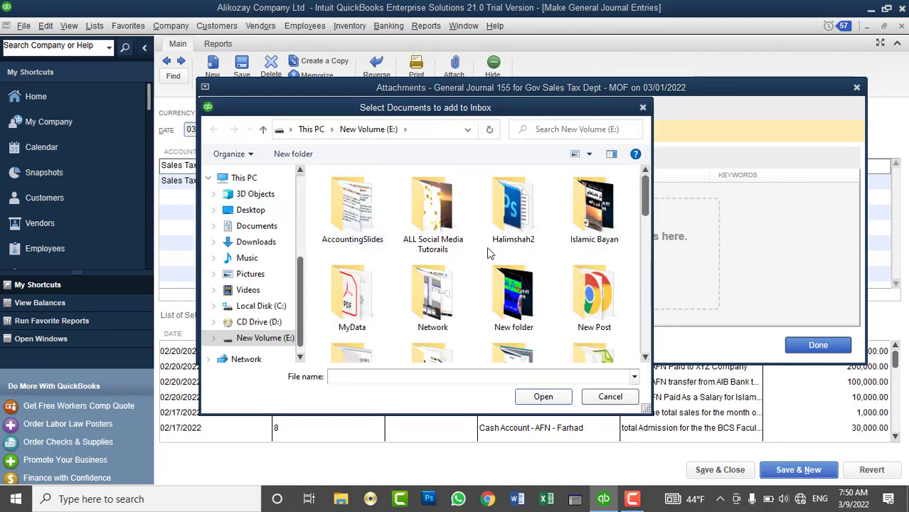
{"action": "scroll", "coordinate": [532, 274], "scroll_direction": "down", "scroll_amount": 10}
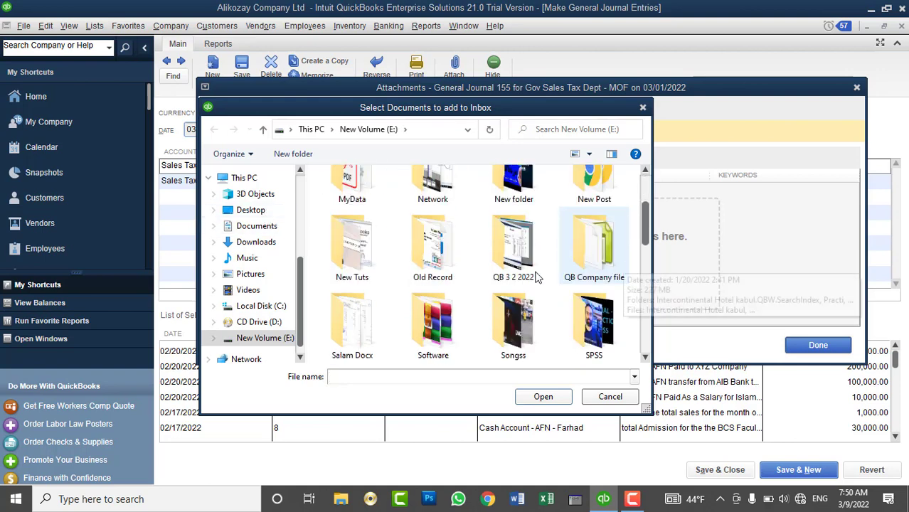
{"action": "scroll", "coordinate": [509, 262], "scroll_direction": "up", "scroll_amount": 1}
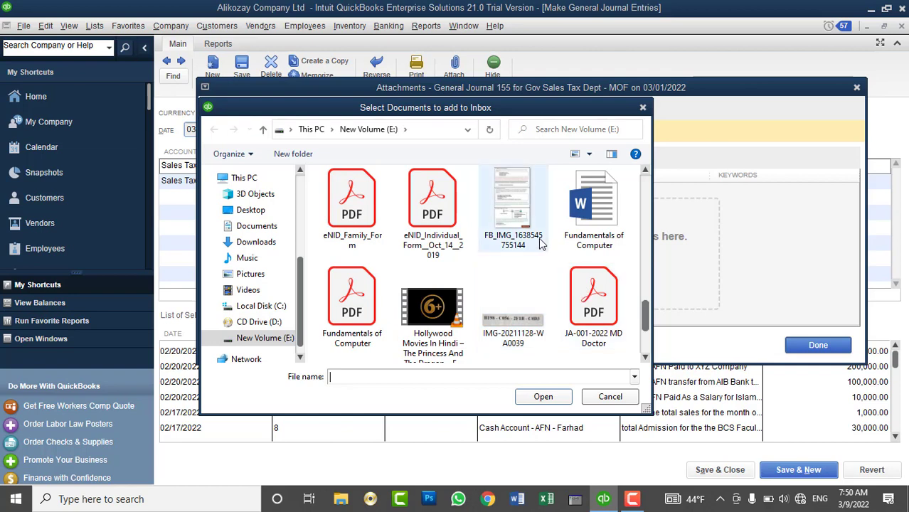
{"action": "left_click", "coordinate": [526, 226]}
{"action": "left_click", "coordinate": [558, 399]}
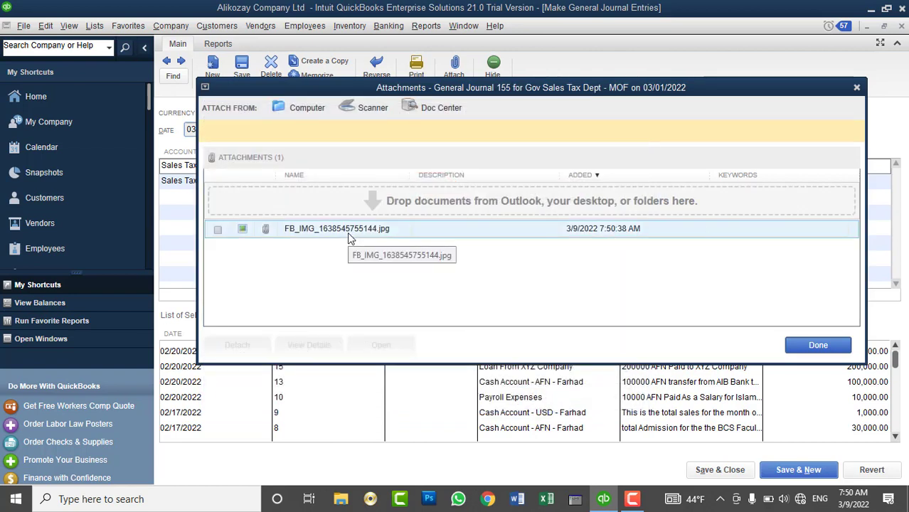
{"action": "left_click", "coordinate": [818, 345]}
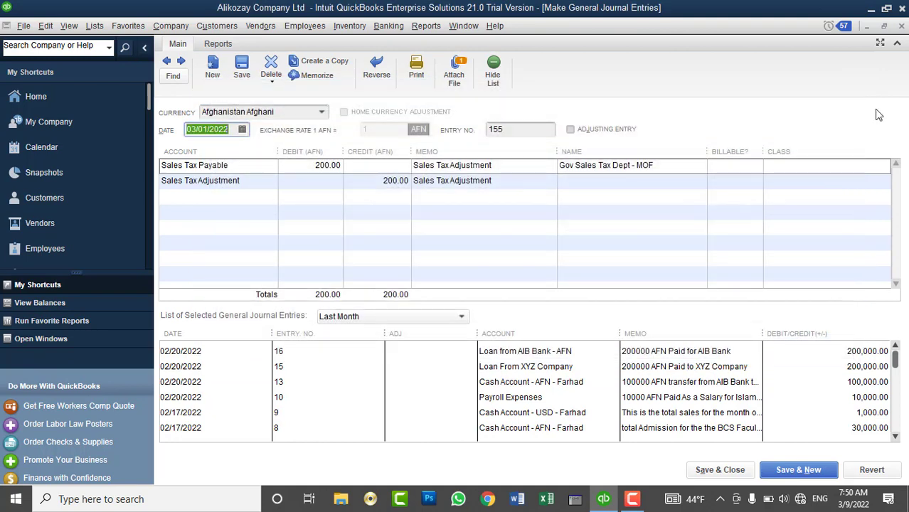
{"action": "left_click", "coordinate": [901, 26]}
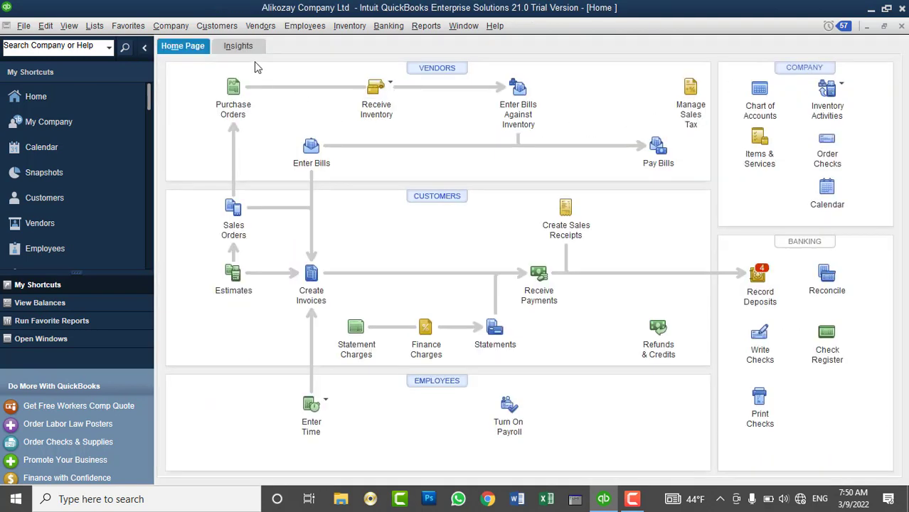
Step: Remove the duplicate unattached FB_IMG_1638545755144.jpg from the Doc Center and close it
{"action": "left_click", "coordinate": [181, 27]}
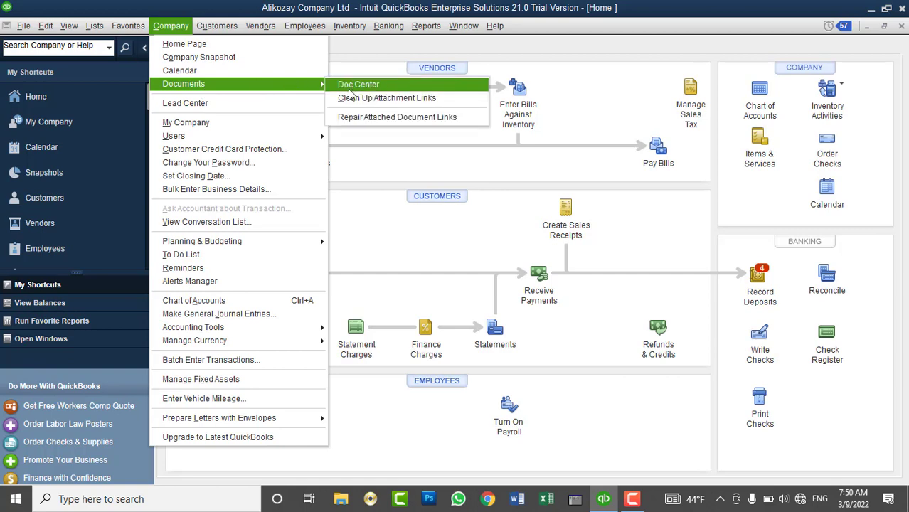
{"action": "left_click", "coordinate": [348, 90]}
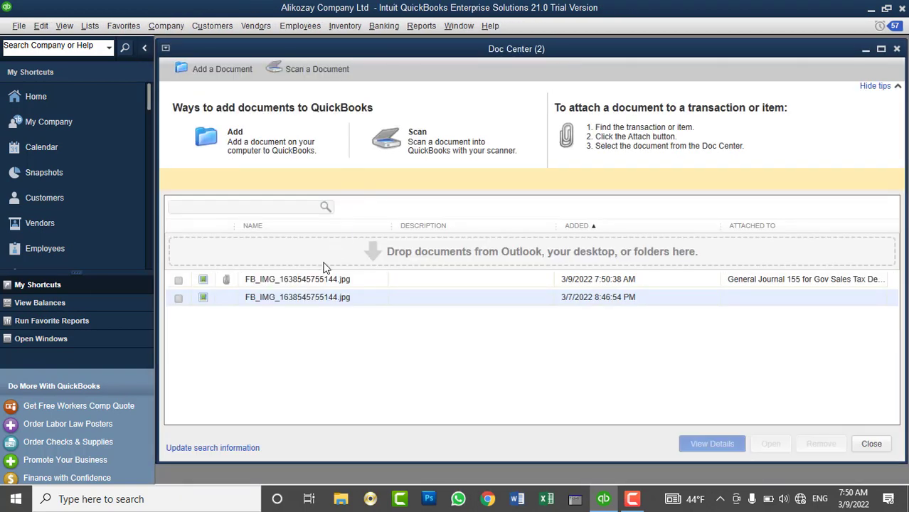
{"action": "left_click", "coordinate": [300, 280]}
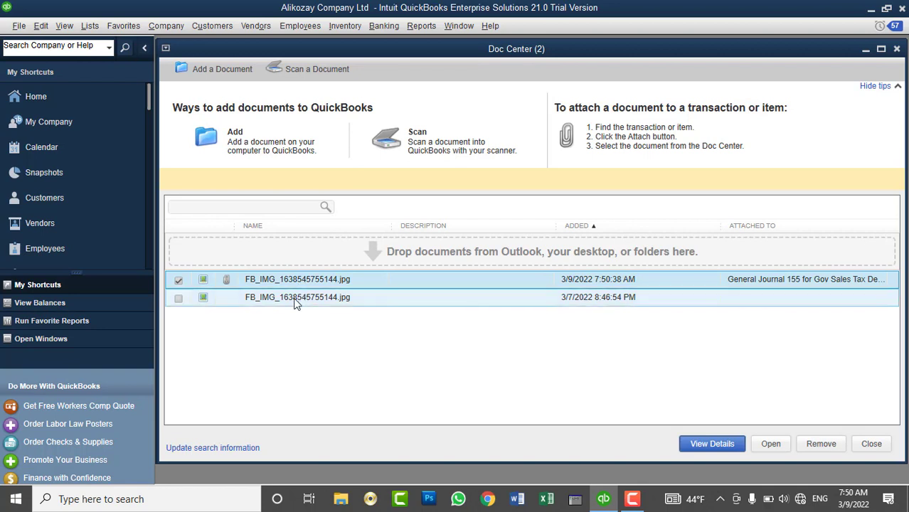
{"action": "left_click", "coordinate": [296, 301]}
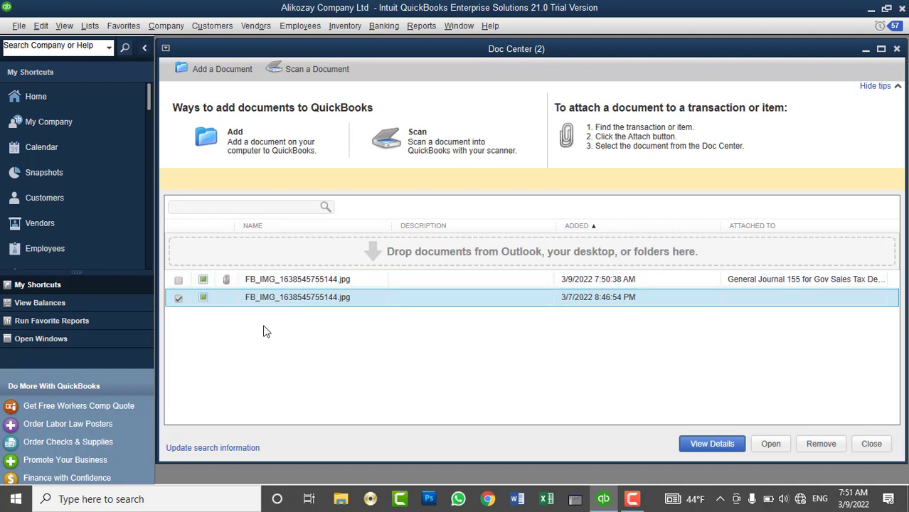
{"action": "double_click", "coordinate": [465, 50]}
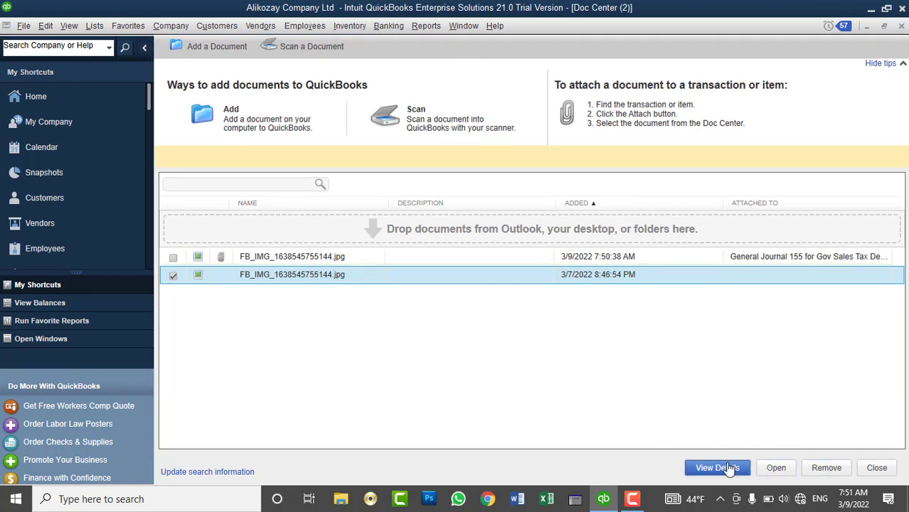
{"action": "left_click", "coordinate": [826, 468]}
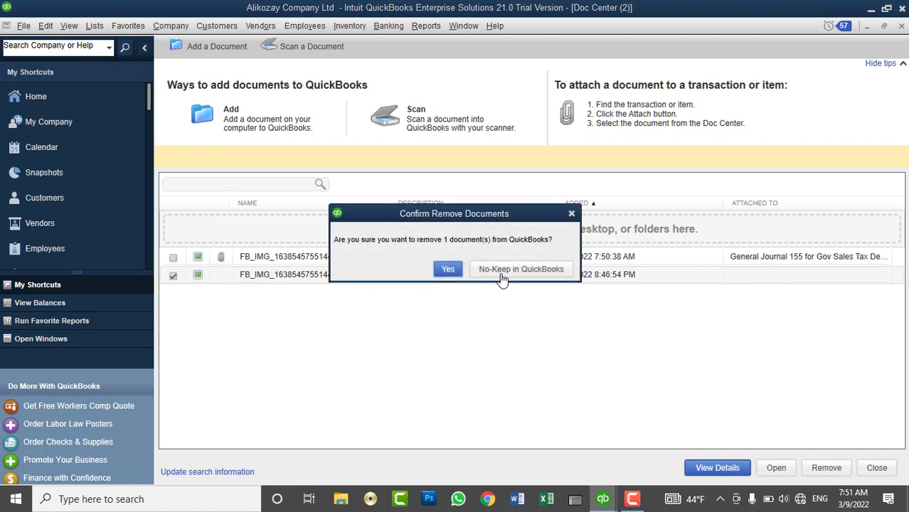
{"action": "left_click", "coordinate": [453, 269]}
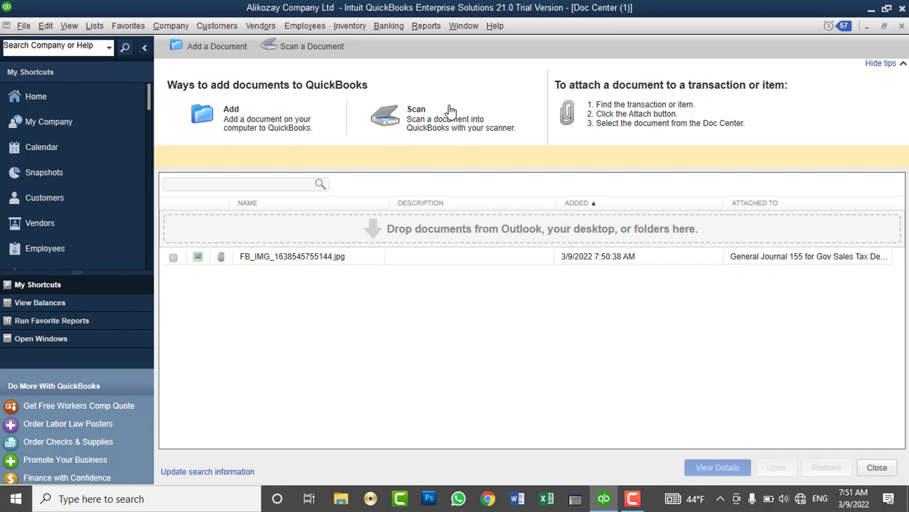
{"action": "left_click", "coordinate": [901, 26]}
Step: Run Repair Attached Document Links, acknowledge the success message, and close the window
{"action": "left_click", "coordinate": [186, 26]}
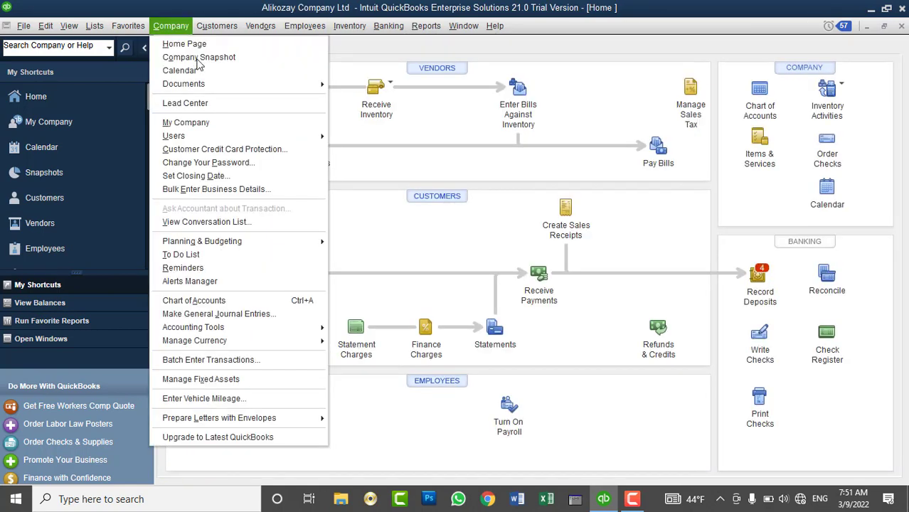
{"action": "mouse_move", "coordinate": [205, 86]}
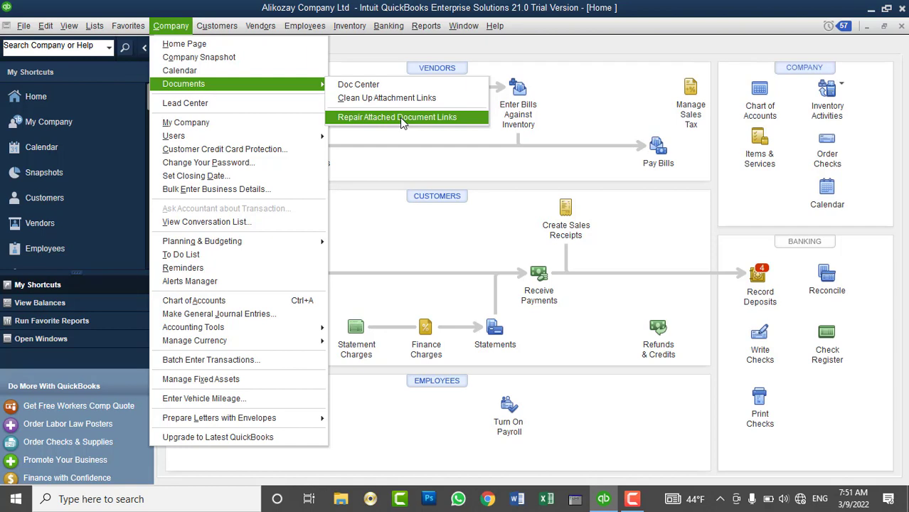
{"action": "left_click", "coordinate": [400, 117]}
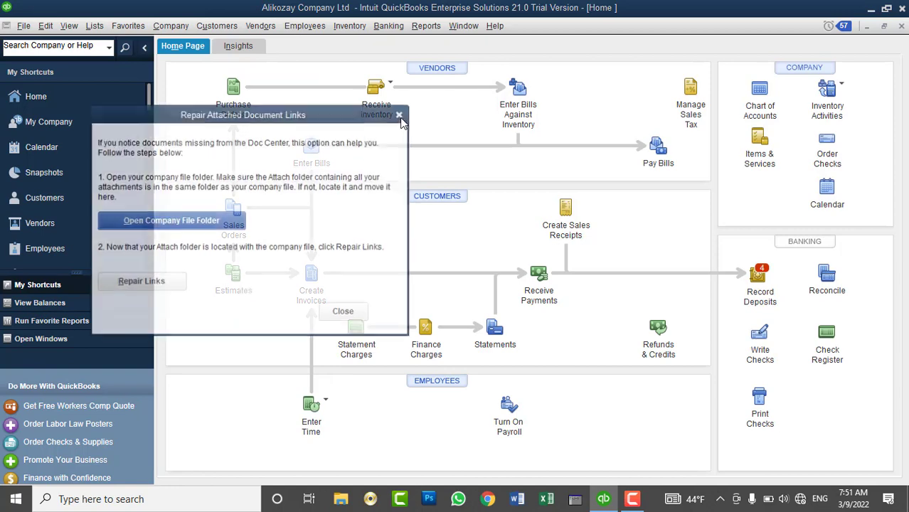
{"action": "left_click", "coordinate": [168, 285]}
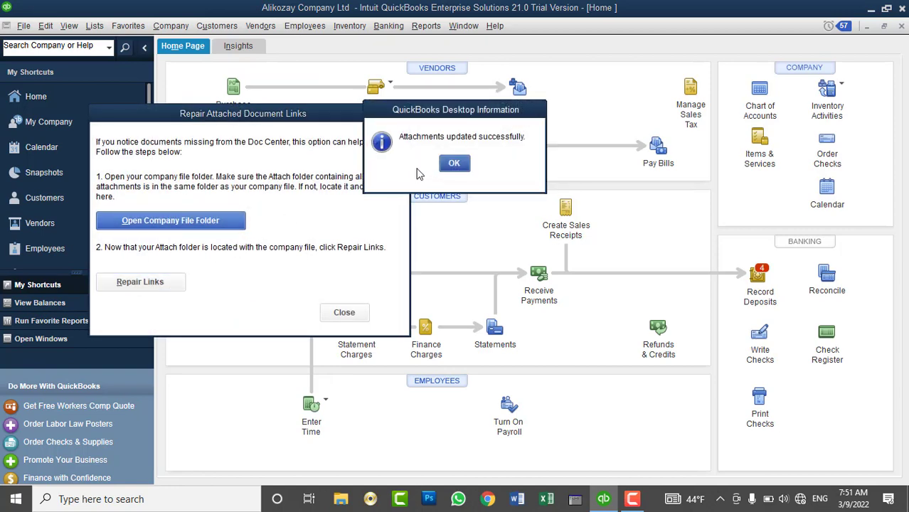
{"action": "left_click", "coordinate": [456, 164]}
{"action": "left_click", "coordinate": [344, 312]}
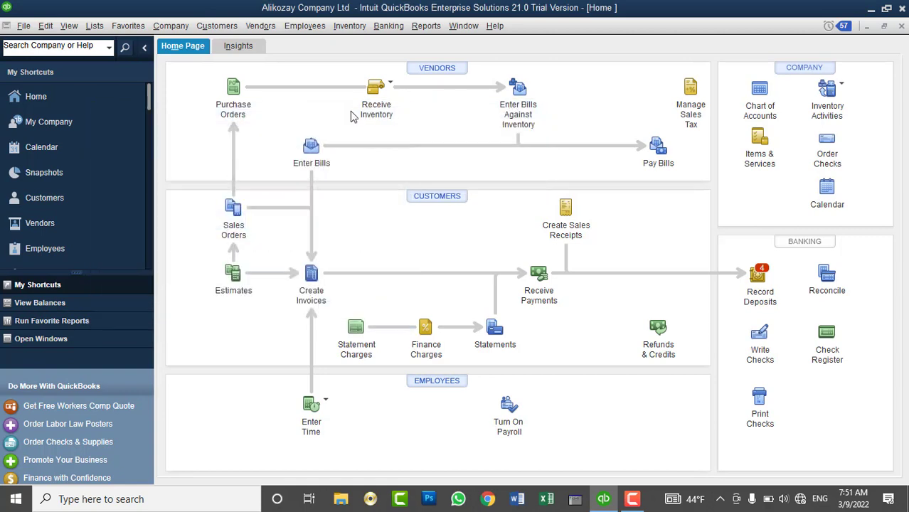
Step: Look through the Company and Window menus, ending with the Company menu open
{"action": "left_click", "coordinate": [171, 27]}
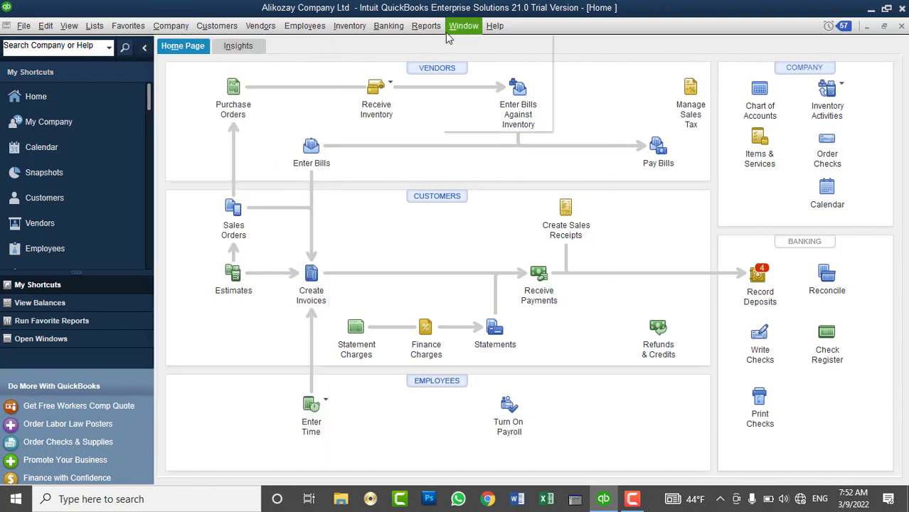
{"action": "left_click", "coordinate": [362, 49]}
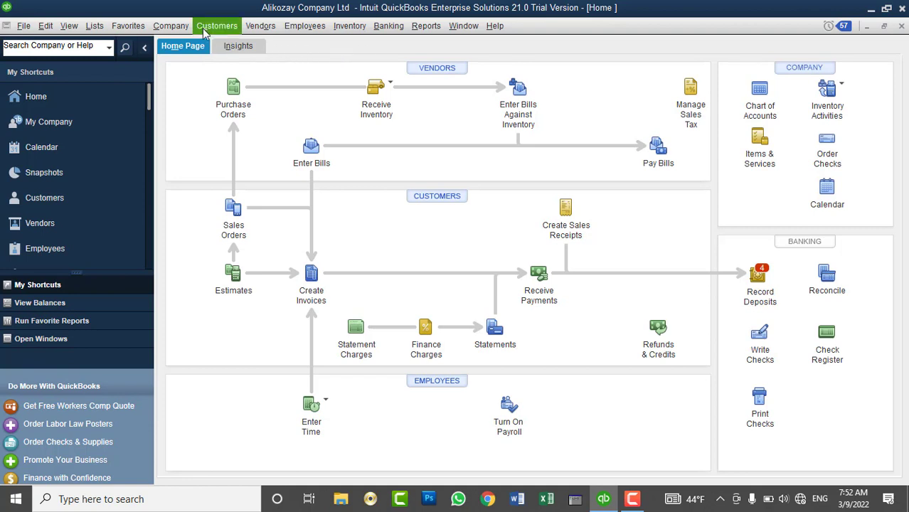
{"action": "left_click", "coordinate": [170, 26]}
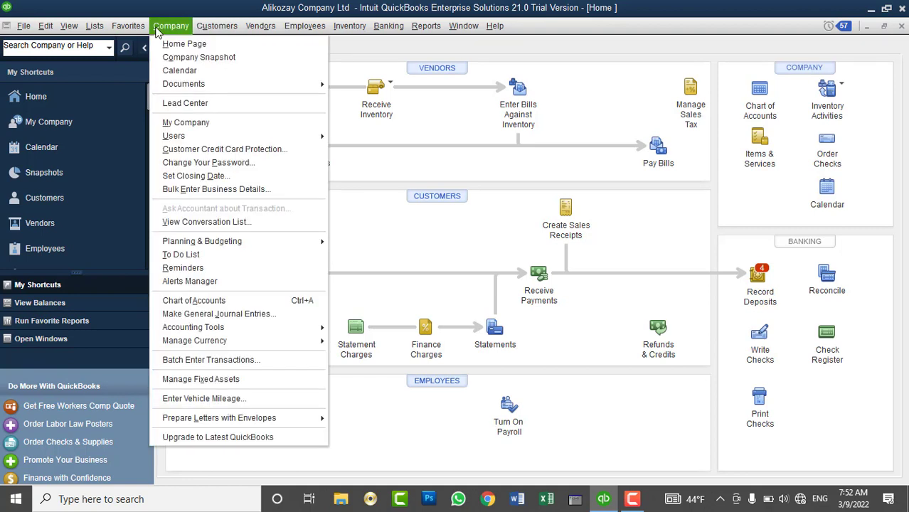
Step: Open My Company maximized and try Turn On Payroll, dismissing the unavailable message
{"action": "left_click", "coordinate": [186, 123]}
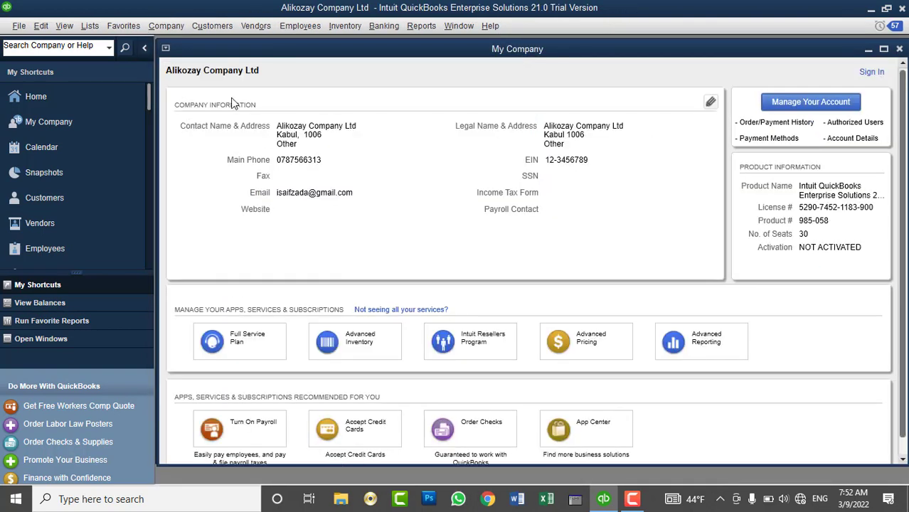
{"action": "double_click", "coordinate": [297, 49]}
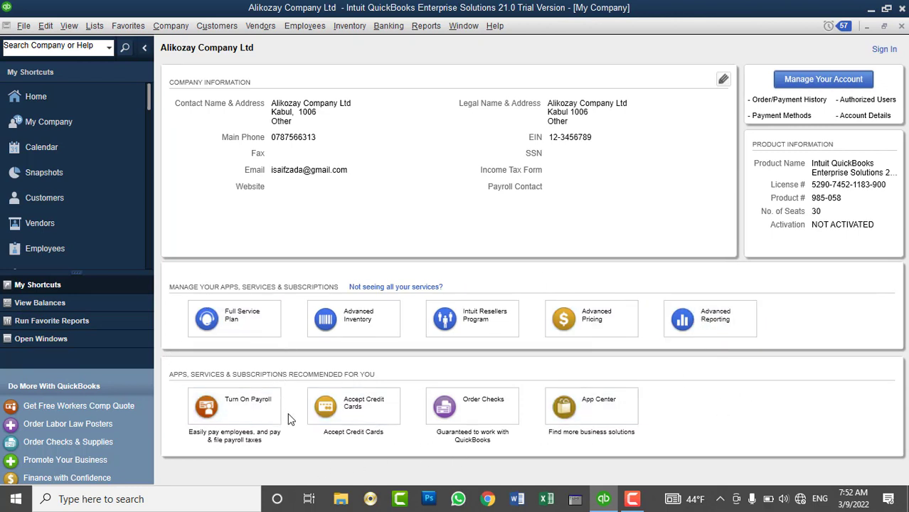
{"action": "left_click", "coordinate": [252, 418]}
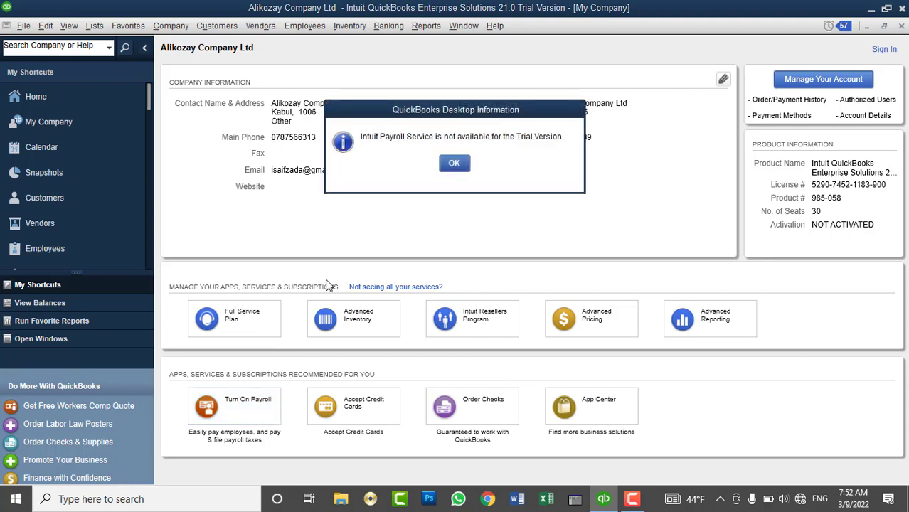
{"action": "left_click", "coordinate": [455, 164]}
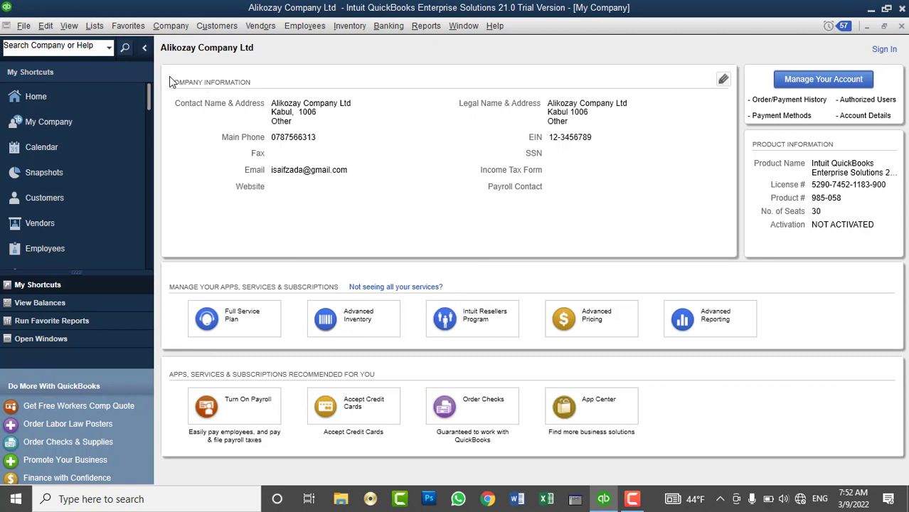
Step: Browse the contact, legal, identification and fiscal year pages of Company Information, then cancel
{"action": "left_click", "coordinate": [723, 81]}
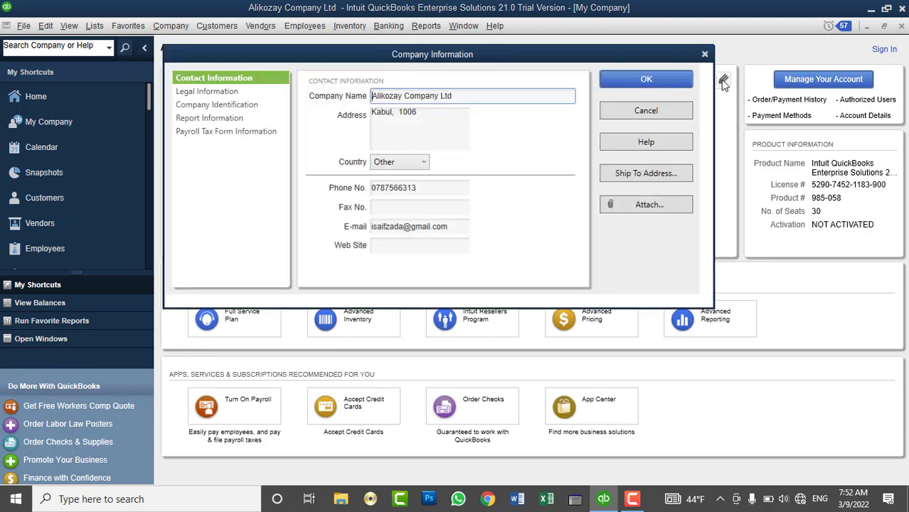
{"action": "left_click", "coordinate": [234, 93]}
{"action": "left_click", "coordinate": [238, 81]}
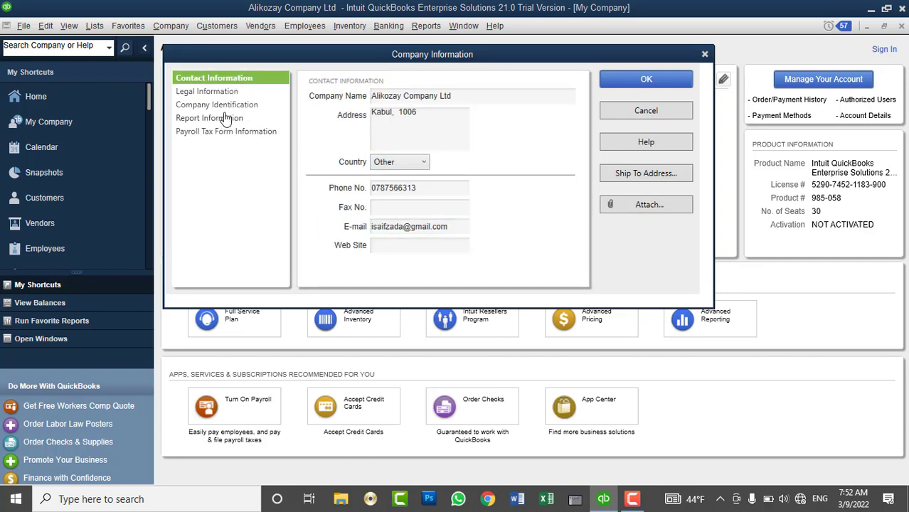
{"action": "left_click", "coordinate": [227, 112]}
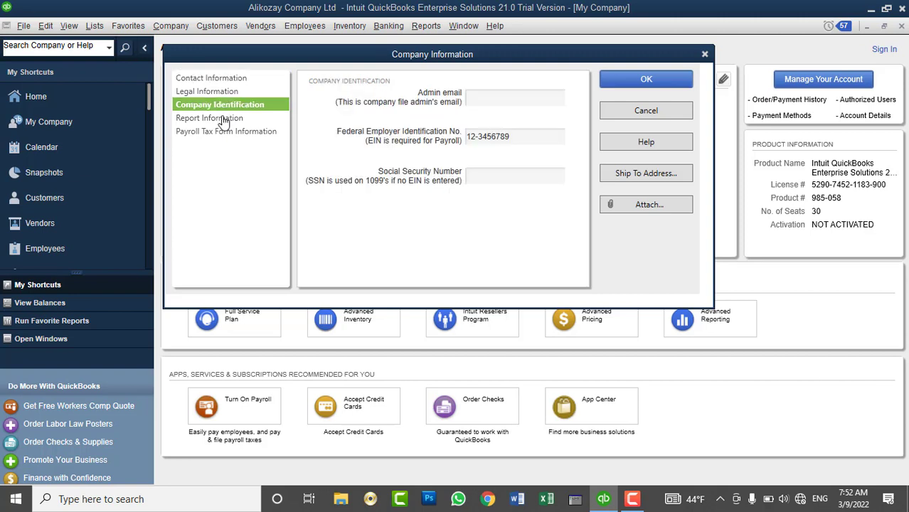
{"action": "left_click", "coordinate": [212, 118]}
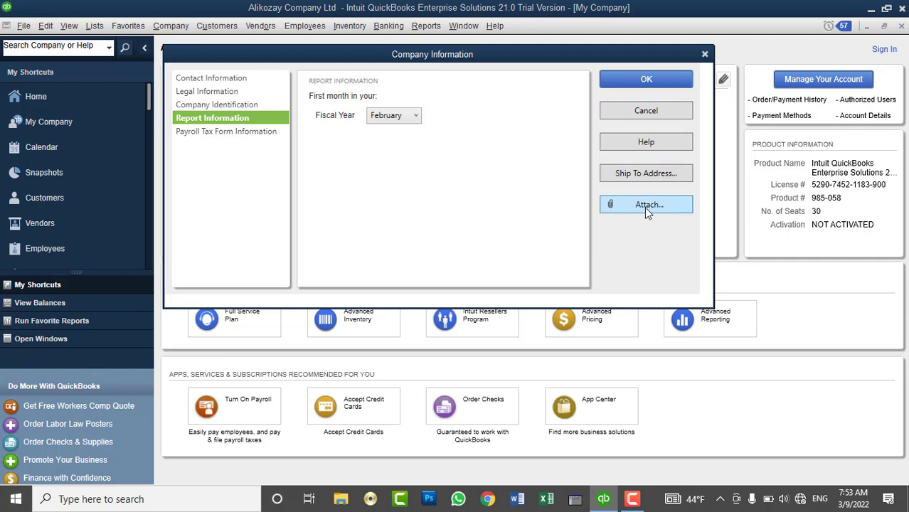
{"action": "left_click", "coordinate": [645, 113]}
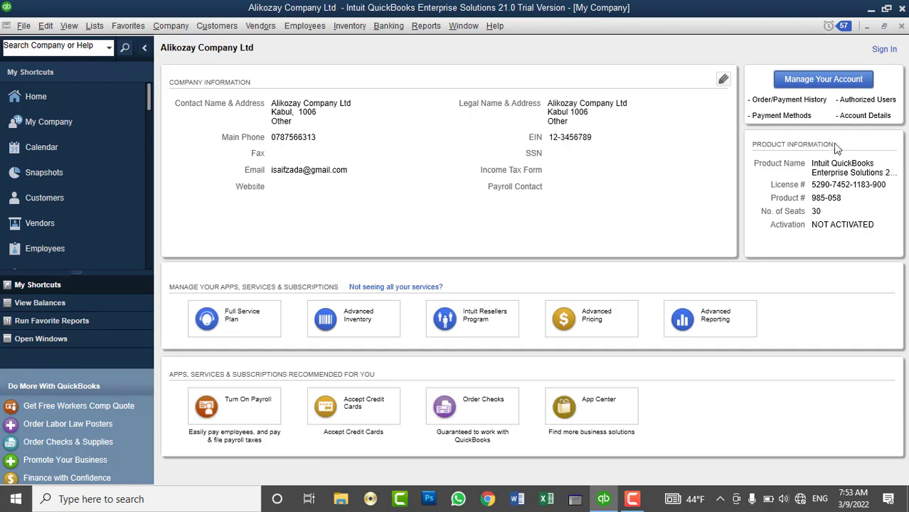
{"action": "left_click", "coordinate": [814, 82]}
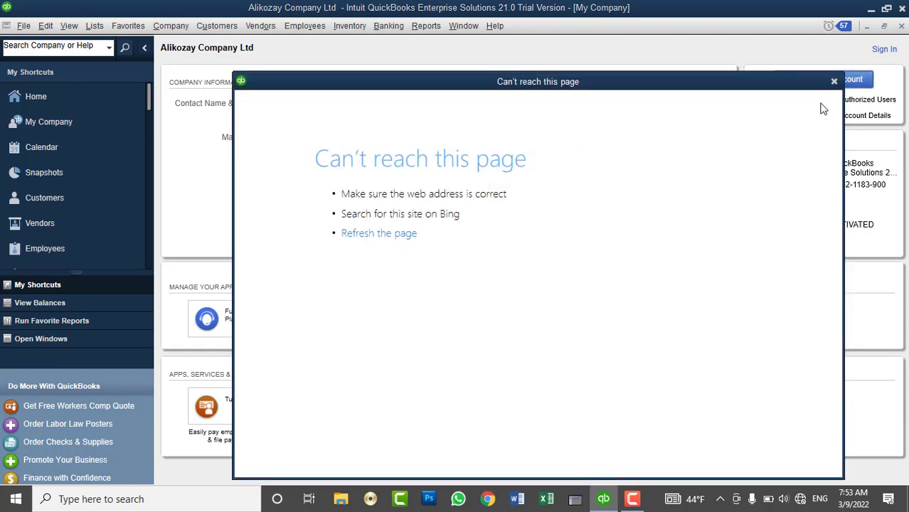
{"action": "left_click", "coordinate": [834, 81]}
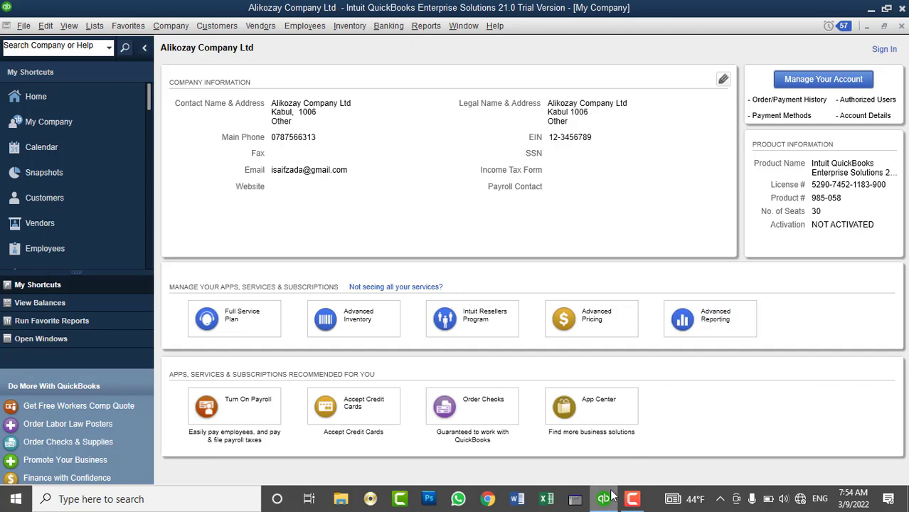
Step: Close the company file and exit QuickBooks
{"action": "left_click", "coordinate": [603, 501]}
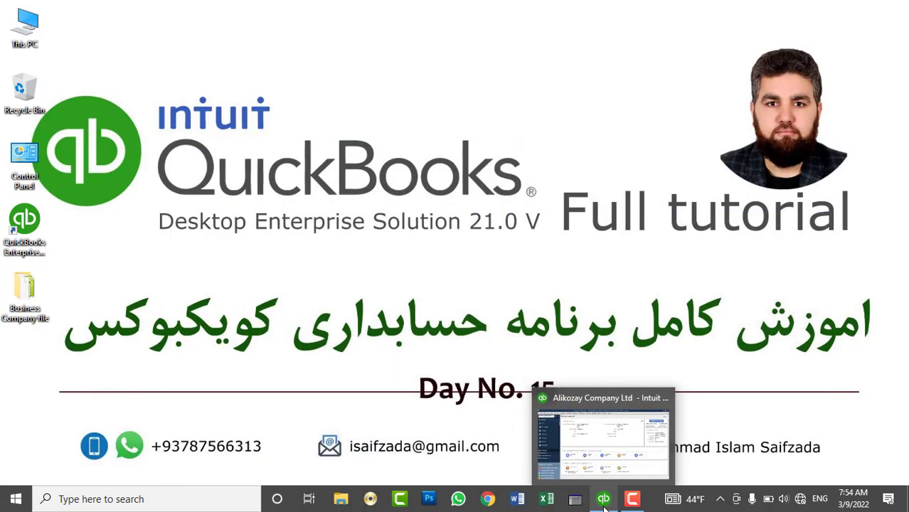
{"action": "left_click", "coordinate": [603, 501]}
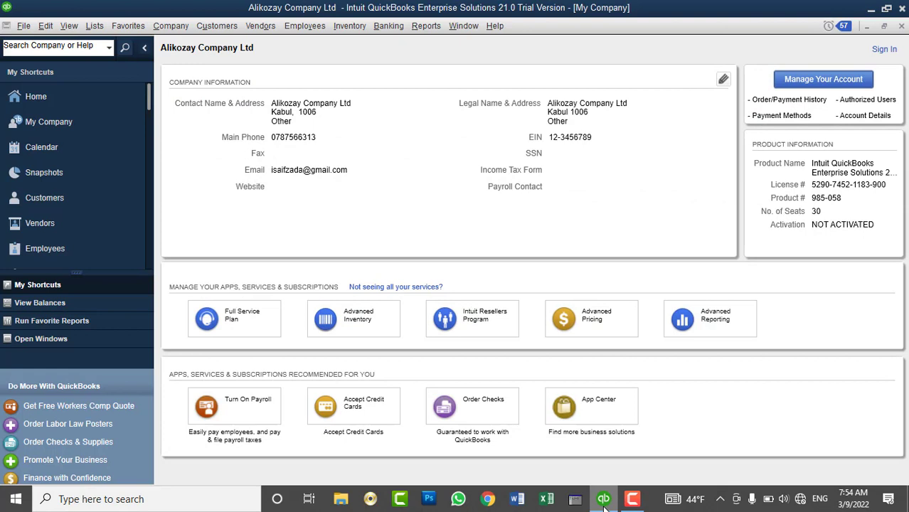
{"action": "left_click", "coordinate": [901, 9]}
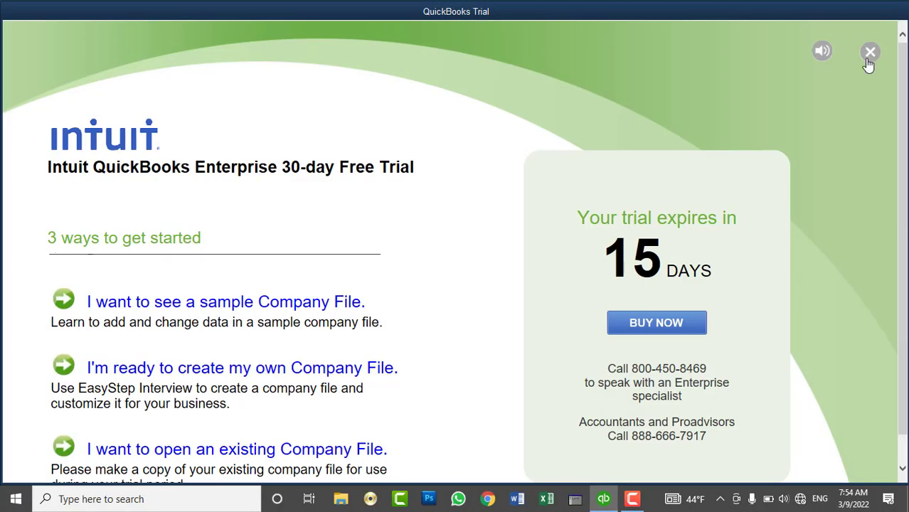
{"action": "left_click", "coordinate": [868, 59]}
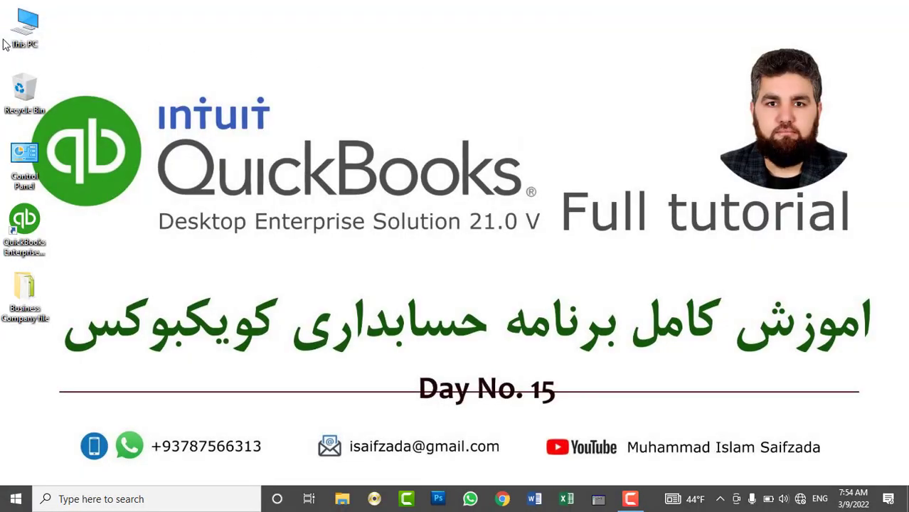
Step: Select both DLL files in E:\Software\Intuit_QuickBooks_Enterprise_Solutions_v21.0_R4\Crack
{"action": "double_click", "coordinate": [25, 28]}
{"action": "left_click", "coordinate": [553, 202]}
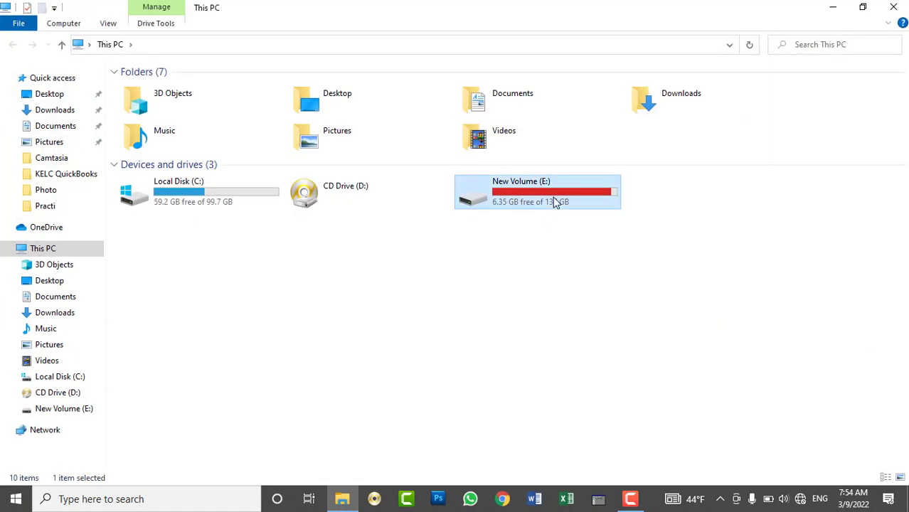
{"action": "double_click", "coordinate": [553, 202]}
{"action": "double_click", "coordinate": [393, 207]}
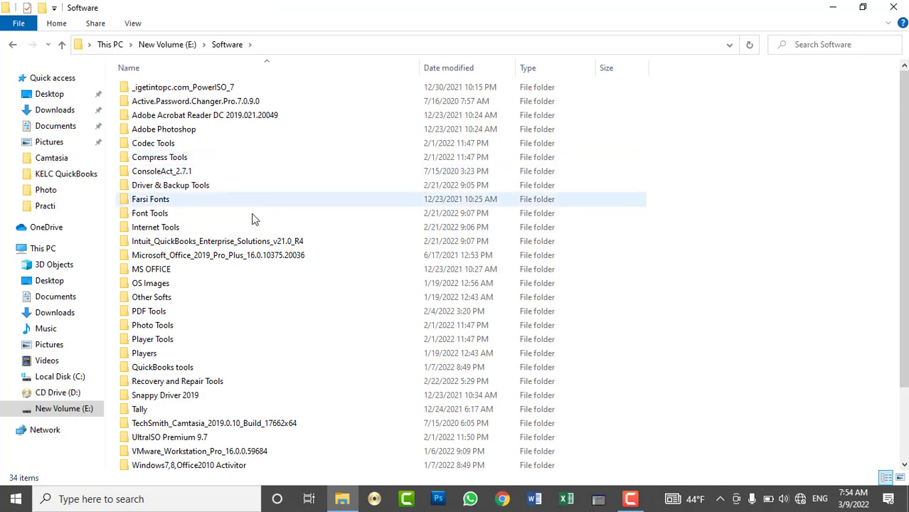
{"action": "double_click", "coordinate": [246, 241]}
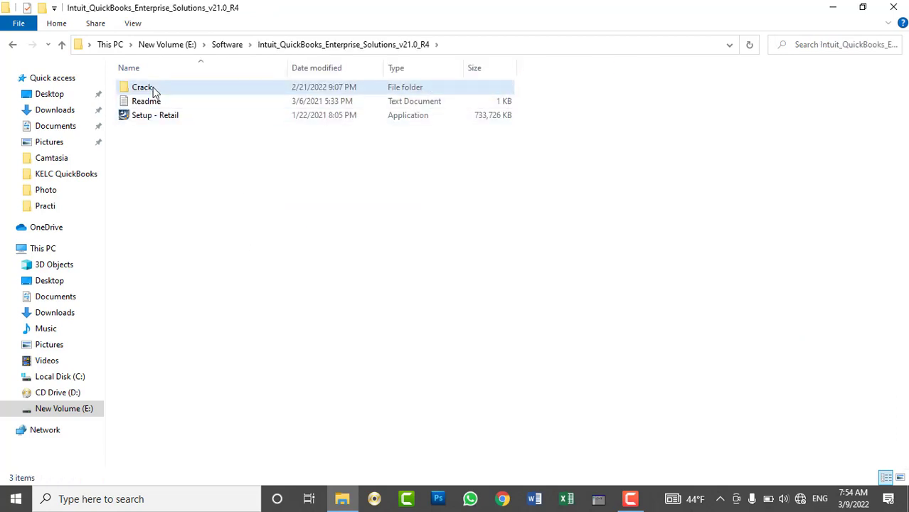
{"action": "double_click", "coordinate": [155, 91]}
{"action": "key", "text": "ctrl+a"}
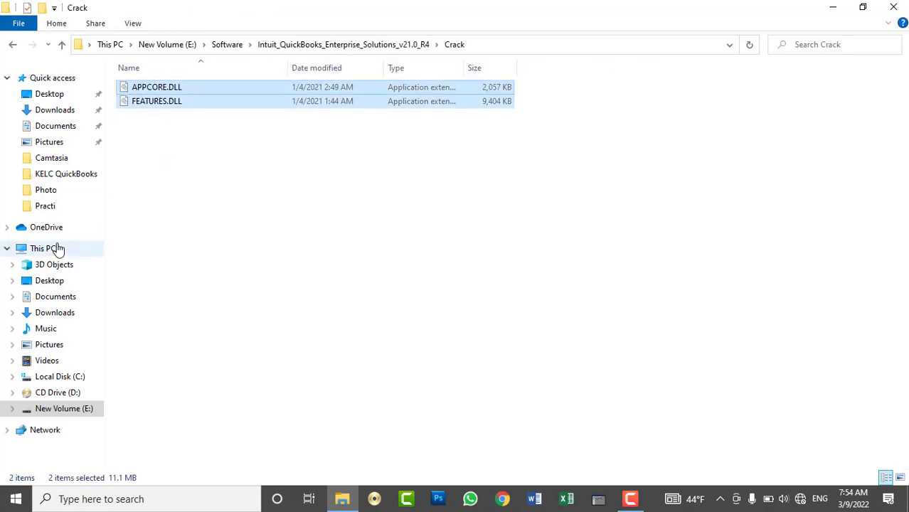
Step: Paste them into C:\Program Files (x86)\Intuit\QuickBooks Enterprise Solutions 21.0, replacing the originals, then show the desktop
{"action": "left_click", "coordinate": [56, 248]}
{"action": "double_click", "coordinate": [240, 199]}
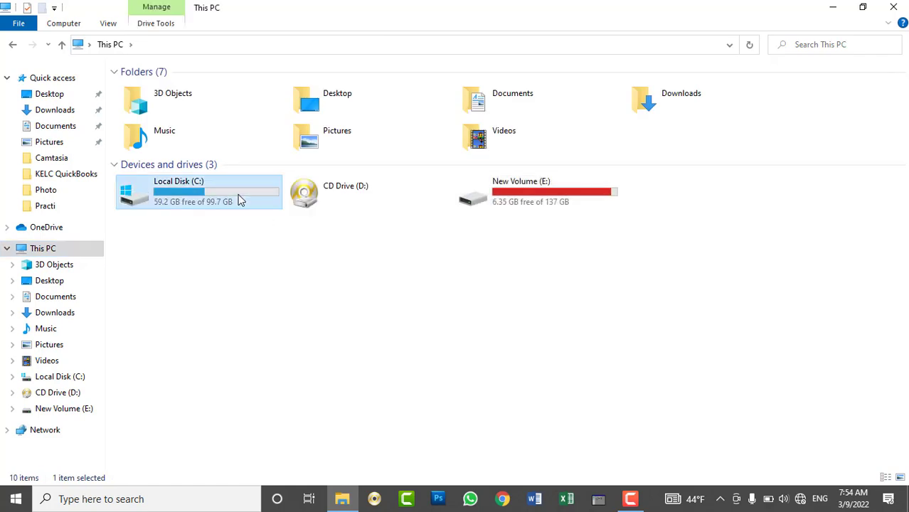
{"action": "double_click", "coordinate": [192, 129]}
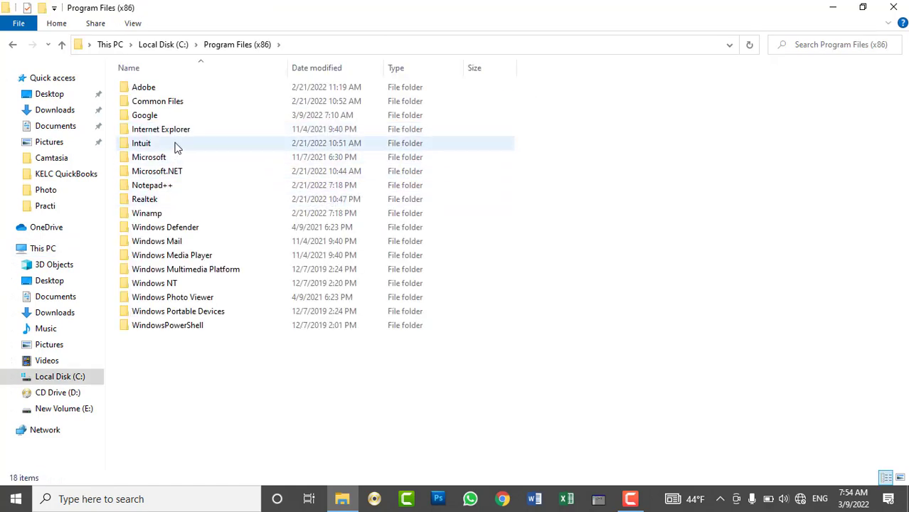
{"action": "double_click", "coordinate": [176, 144]}
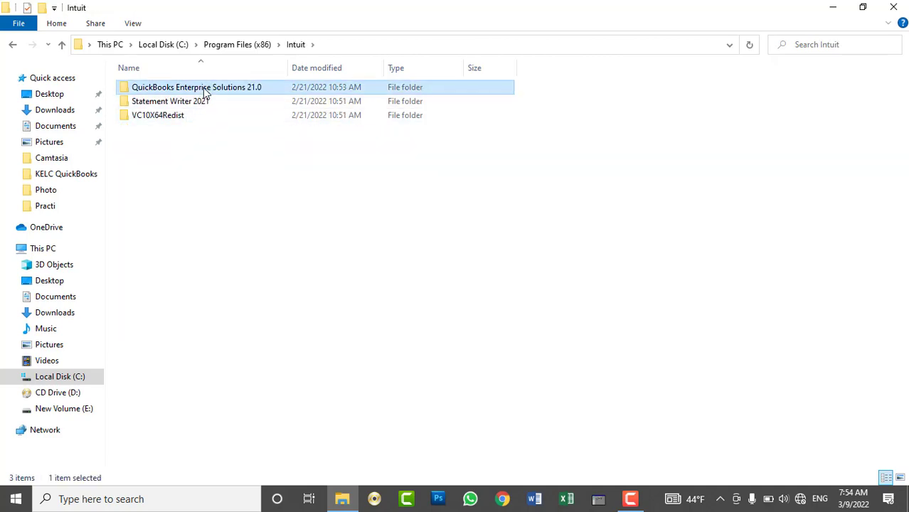
{"action": "double_click", "coordinate": [204, 91]}
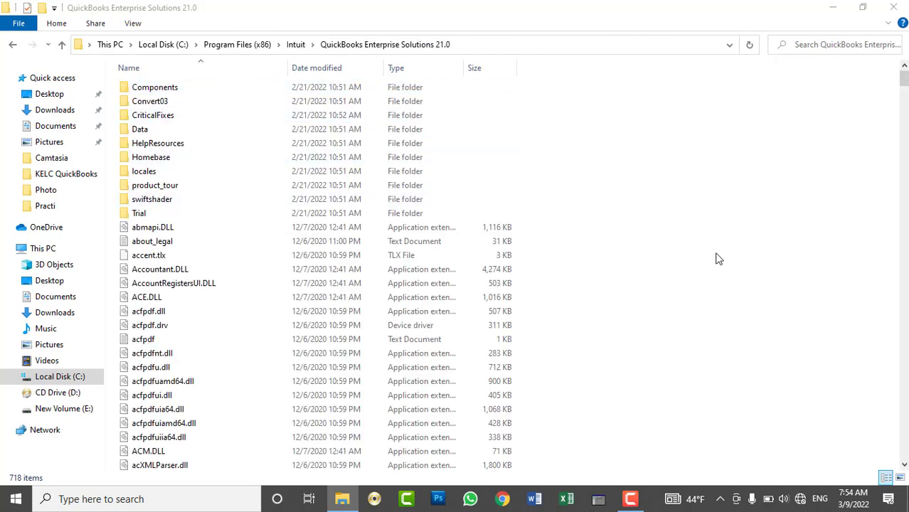
{"action": "key", "text": "ctrl+v"}
{"action": "left_click", "coordinate": [211, 145]}
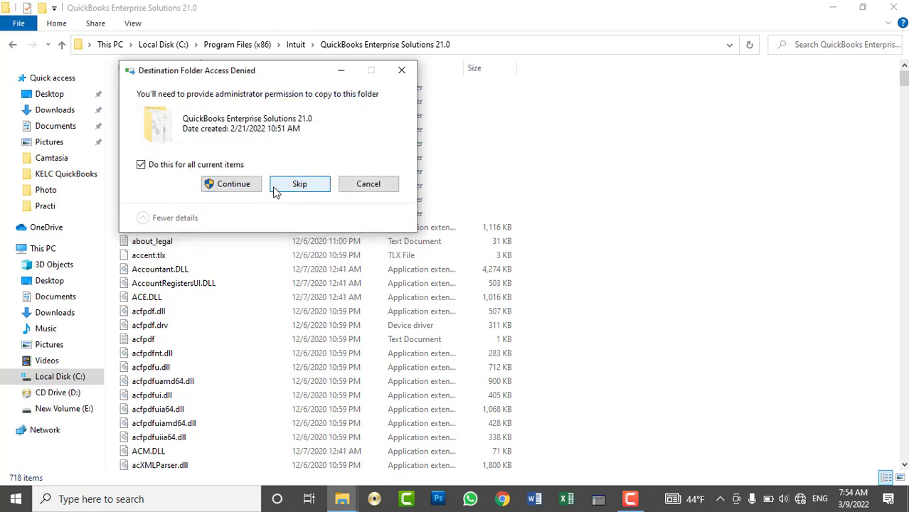
{"action": "left_click", "coordinate": [234, 184]}
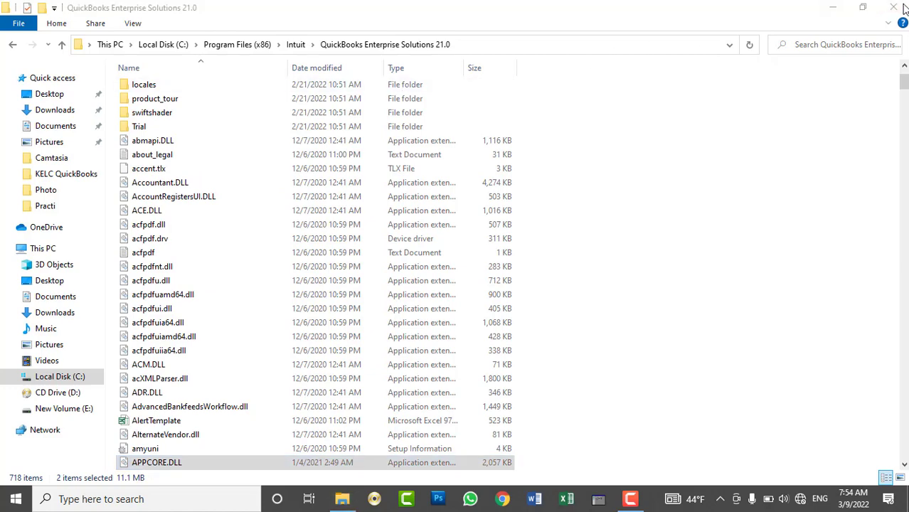
{"action": "key", "text": "super+d"}
{"action": "right_click", "coordinate": [418, 111]}
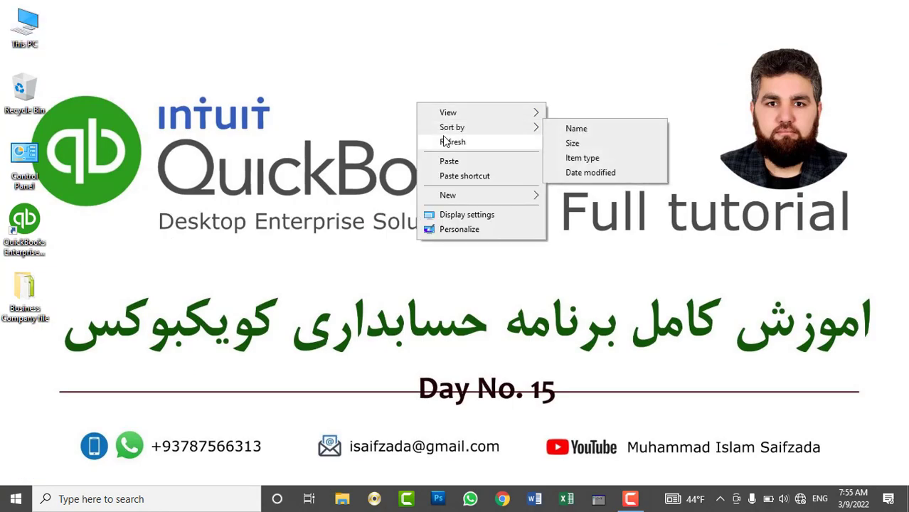
Step: Launch QuickBooks Enterprise Solutions 21.0 from the desktop and maximize its window
{"action": "left_click", "coordinate": [445, 142]}
{"action": "double_click", "coordinate": [50, 217]}
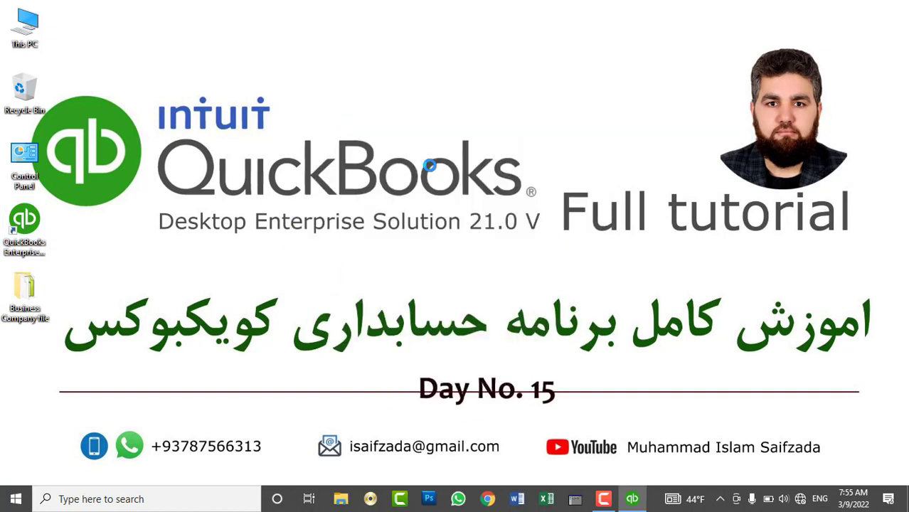
{"action": "right_click", "coordinate": [429, 165]}
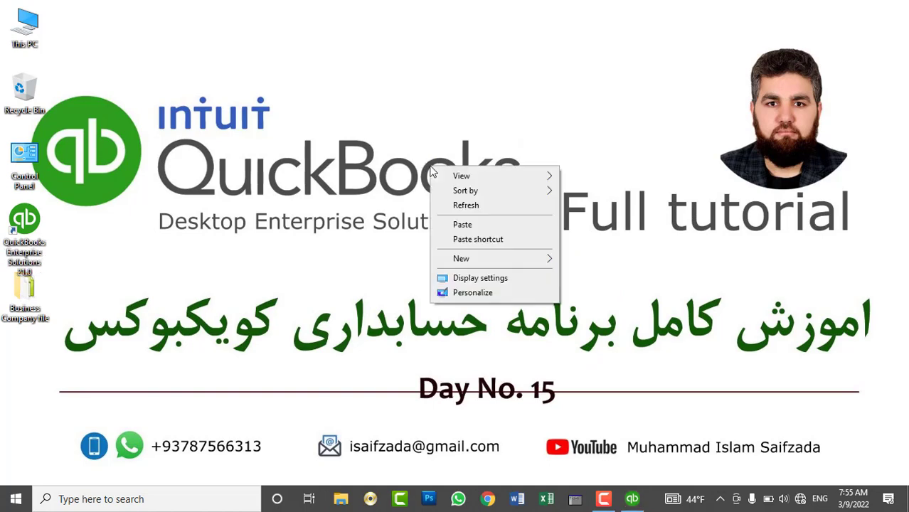
{"action": "left_click", "coordinate": [459, 206]}
{"action": "left_click", "coordinate": [640, 499]}
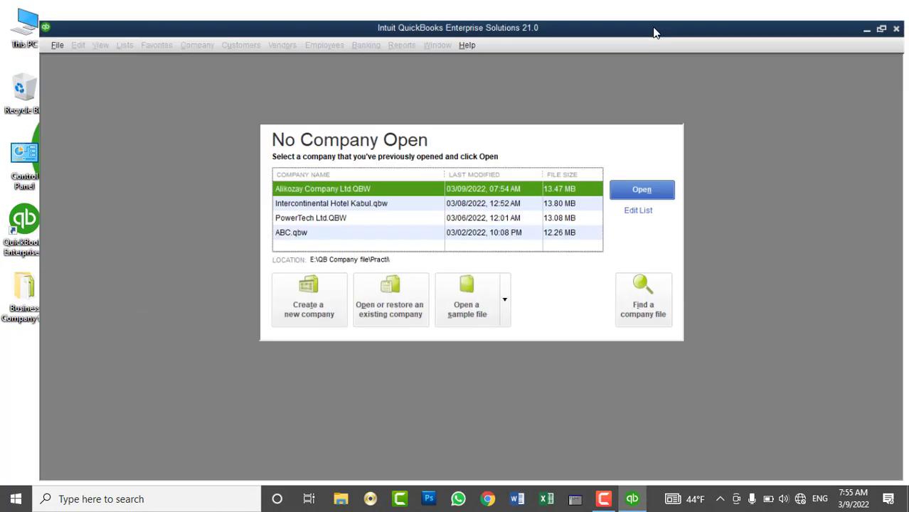
{"action": "double_click", "coordinate": [654, 32]}
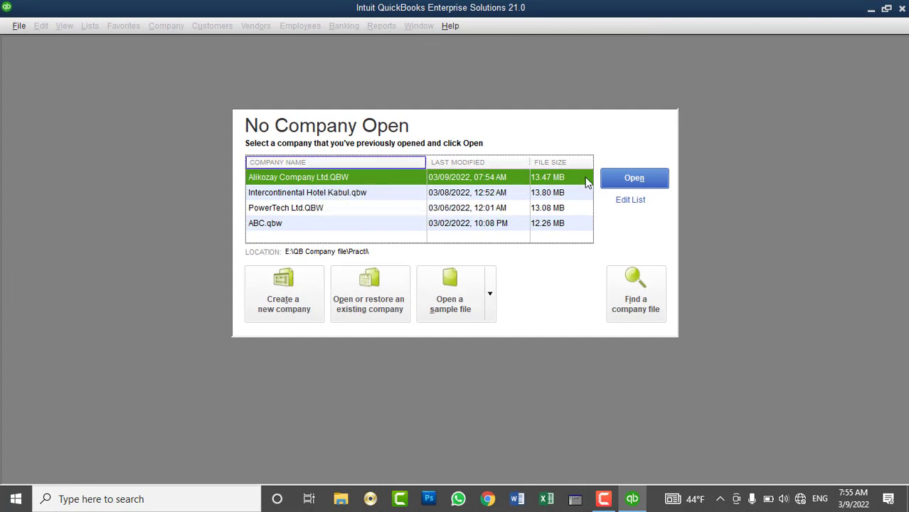
Step: Open Alikozay Company Ltd.QBW and log in with the admin password
{"action": "left_click", "coordinate": [632, 178]}
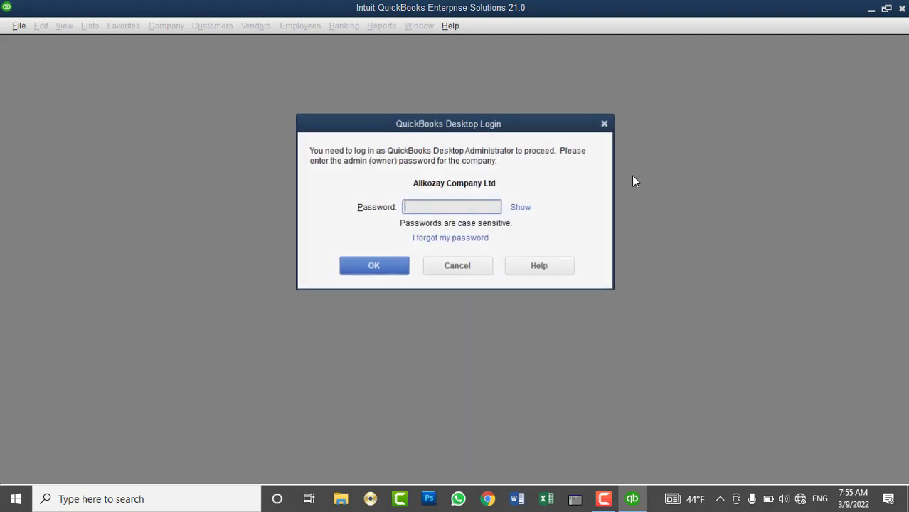
{"action": "type", "text": "********"}
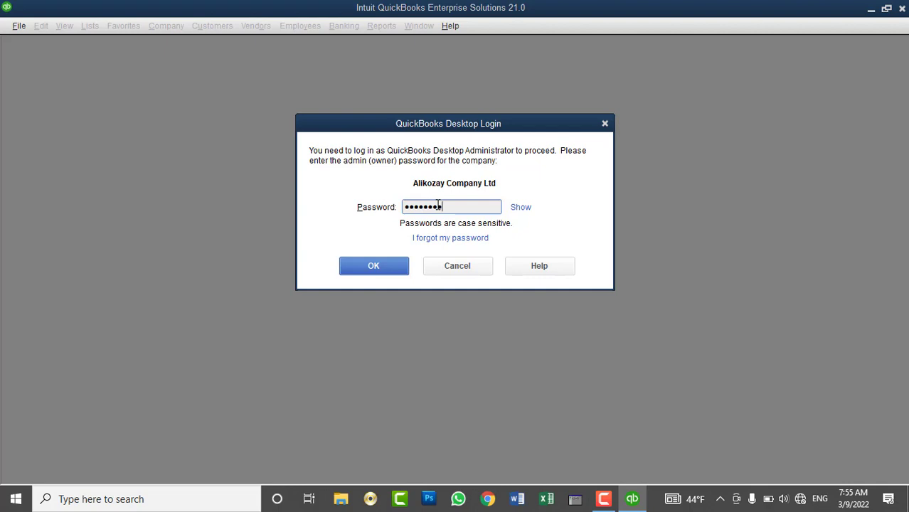
{"action": "left_click", "coordinate": [377, 266]}
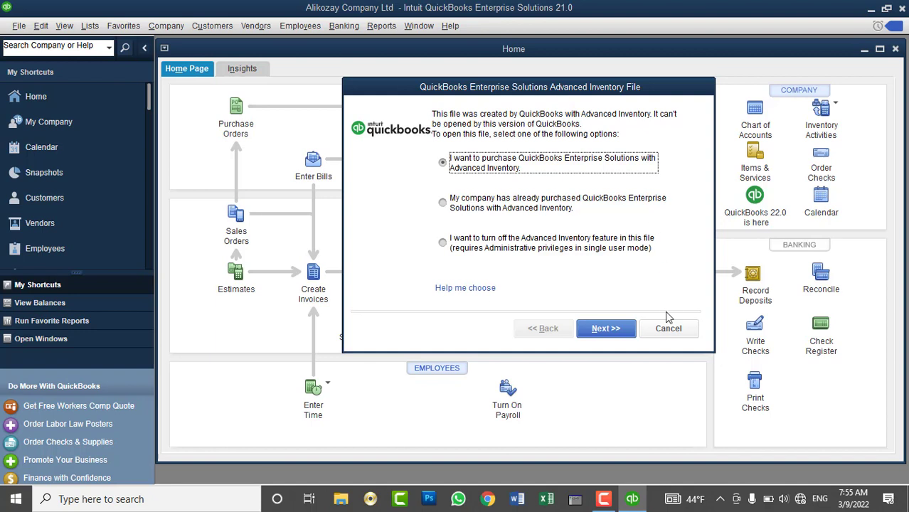
Step: Choose to turn off Advanced Inventory and finish, then open Company > My Company
{"action": "left_click", "coordinate": [449, 243]}
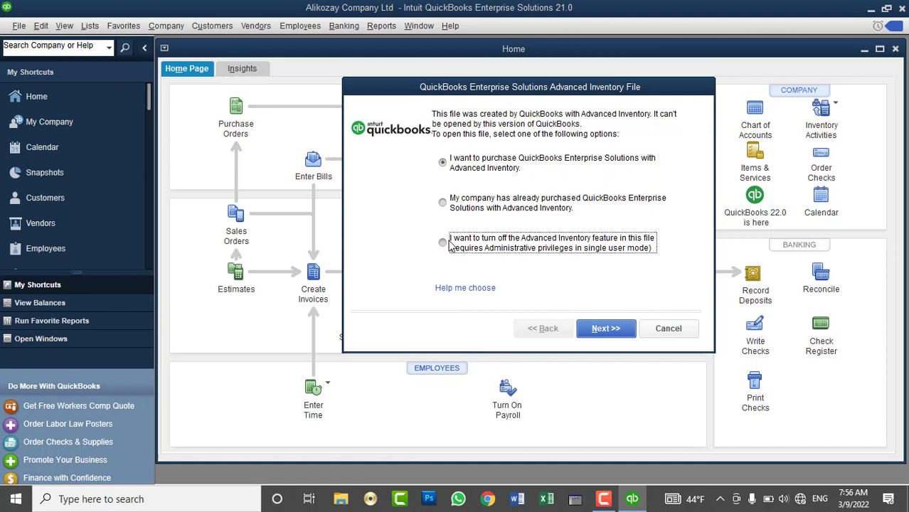
{"action": "left_click", "coordinate": [598, 324]}
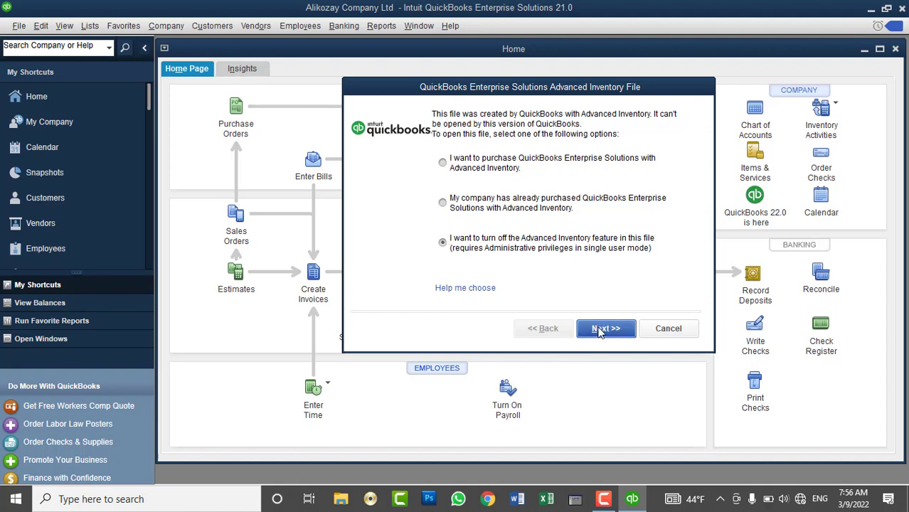
{"action": "left_click", "coordinate": [602, 327]}
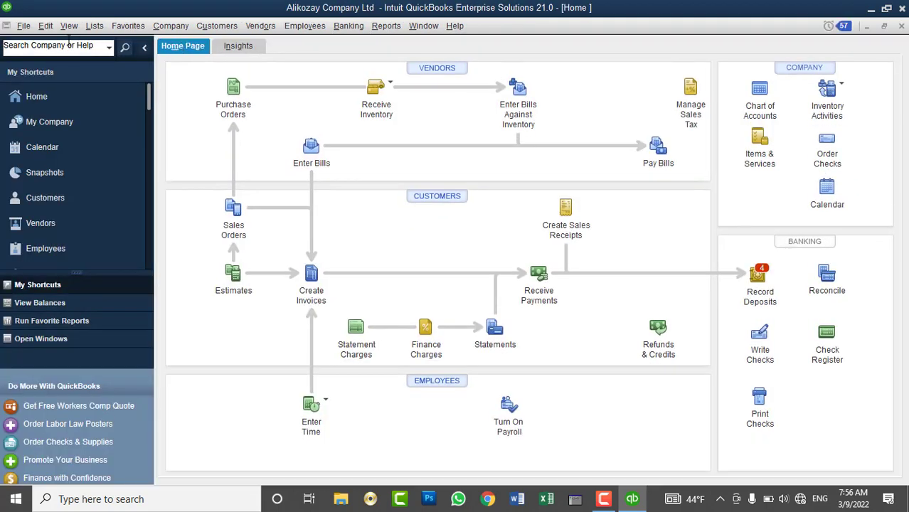
{"action": "left_click", "coordinate": [170, 27]}
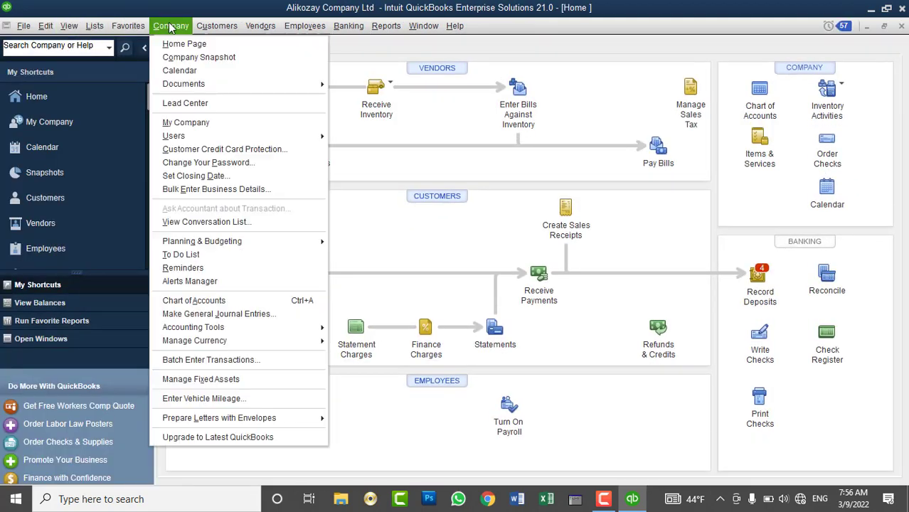
{"action": "left_click", "coordinate": [177, 122]}
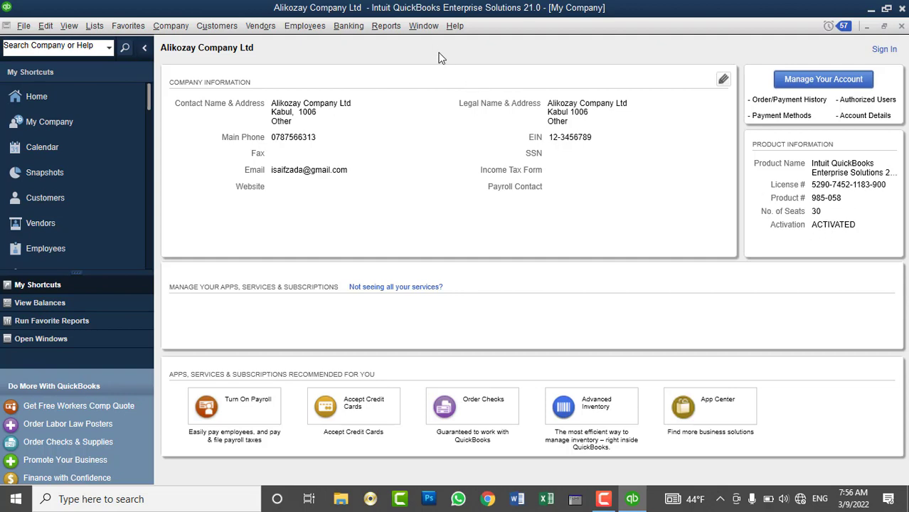
Step: View Help > Manage My License > Change My License Number, cancel it, and close My Company
{"action": "left_click", "coordinate": [388, 27]}
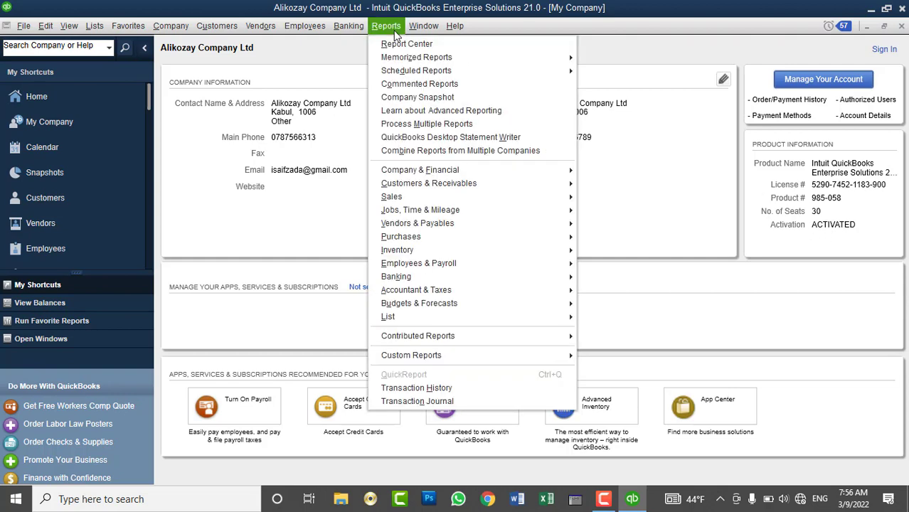
{"action": "left_click", "coordinate": [455, 26]}
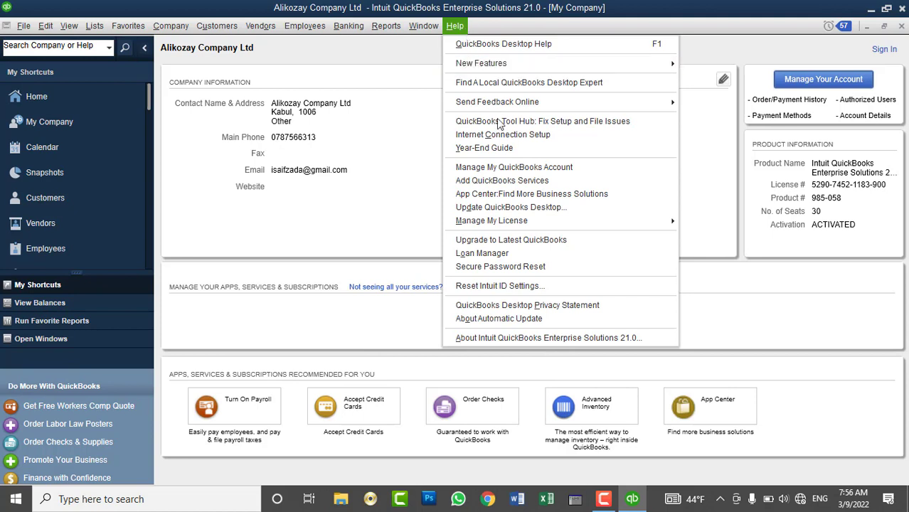
{"action": "mouse_move", "coordinate": [506, 222]}
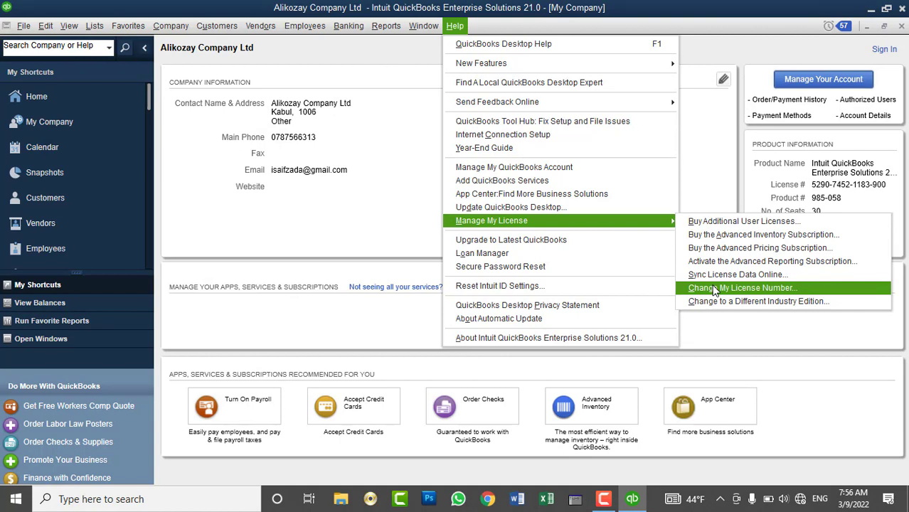
{"action": "left_click", "coordinate": [715, 291]}
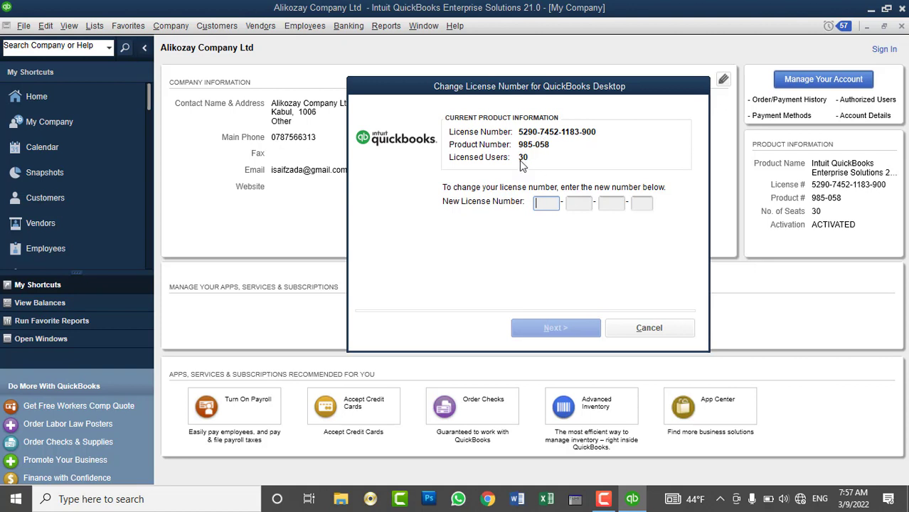
{"action": "left_click", "coordinate": [639, 329]}
{"action": "left_click", "coordinate": [902, 27]}
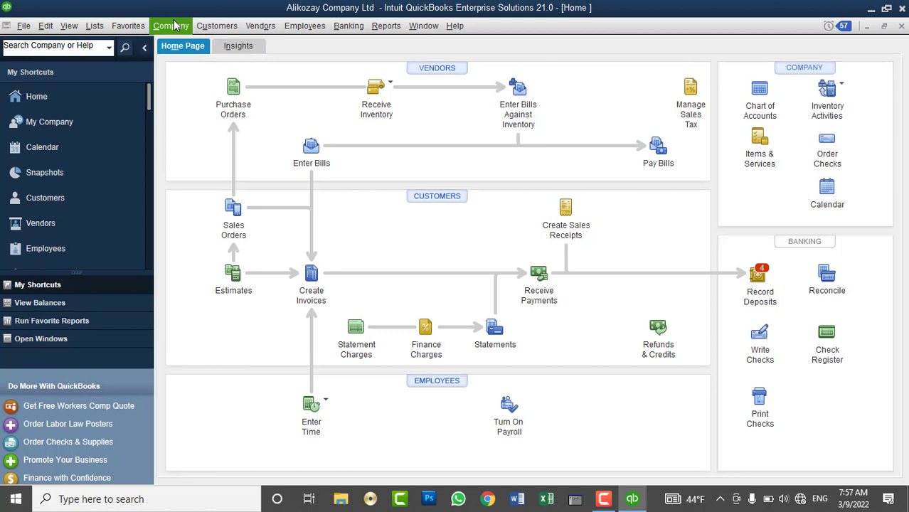
Step: Review the Items & Inventory Company Preferences, then close Preferences without saving
{"action": "left_click", "coordinate": [46, 26]}
{"action": "left_click", "coordinate": [95, 213]}
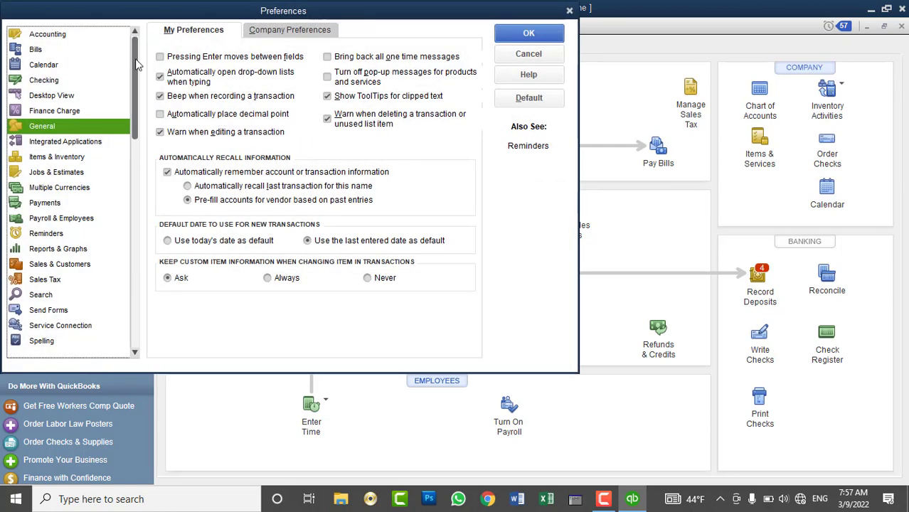
{"action": "left_click", "coordinate": [69, 161]}
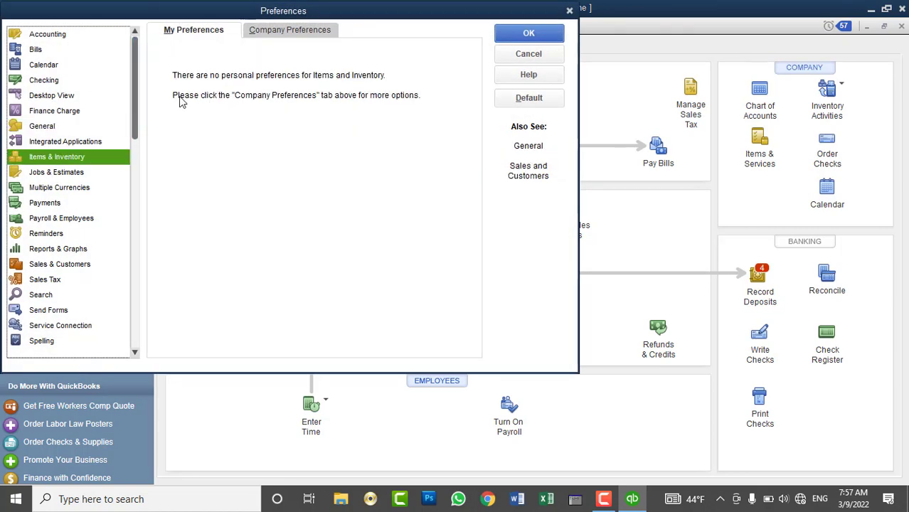
{"action": "left_click", "coordinate": [286, 32]}
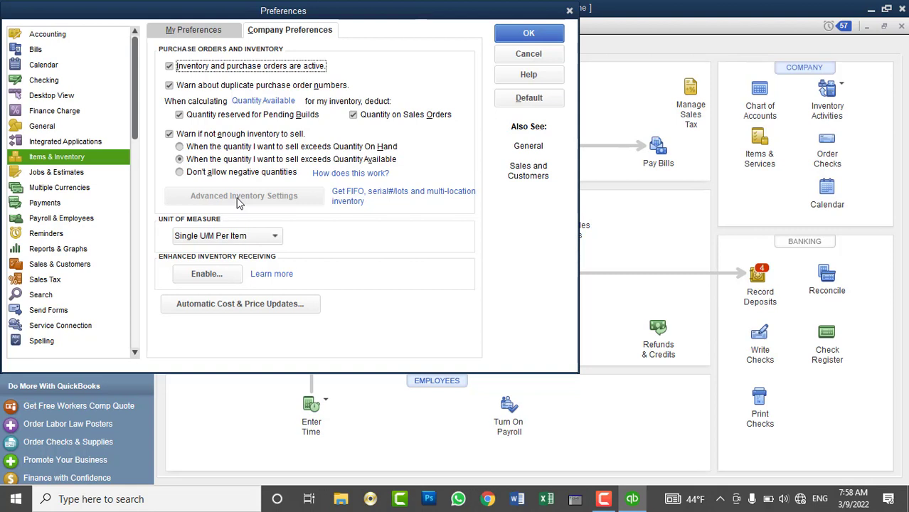
{"action": "left_click", "coordinate": [509, 56]}
{"action": "left_click", "coordinate": [170, 26]}
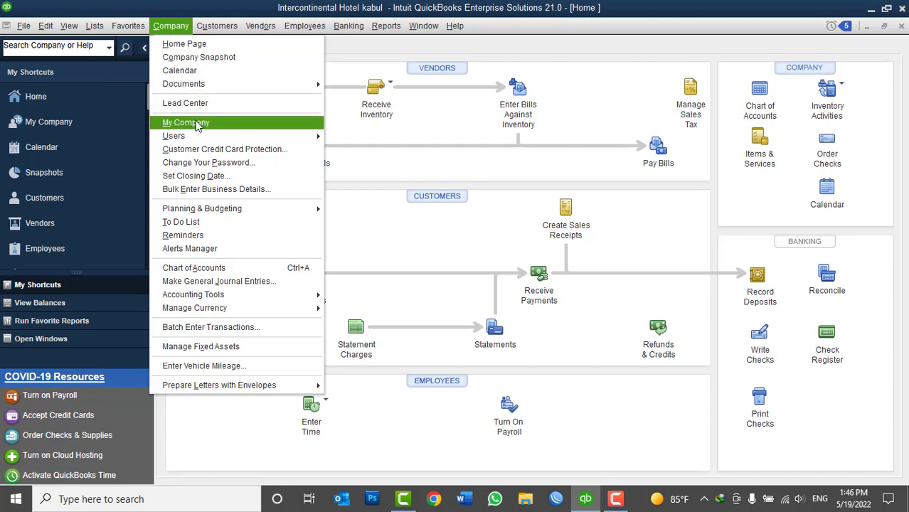
{"action": "mouse_move", "coordinate": [197, 137]}
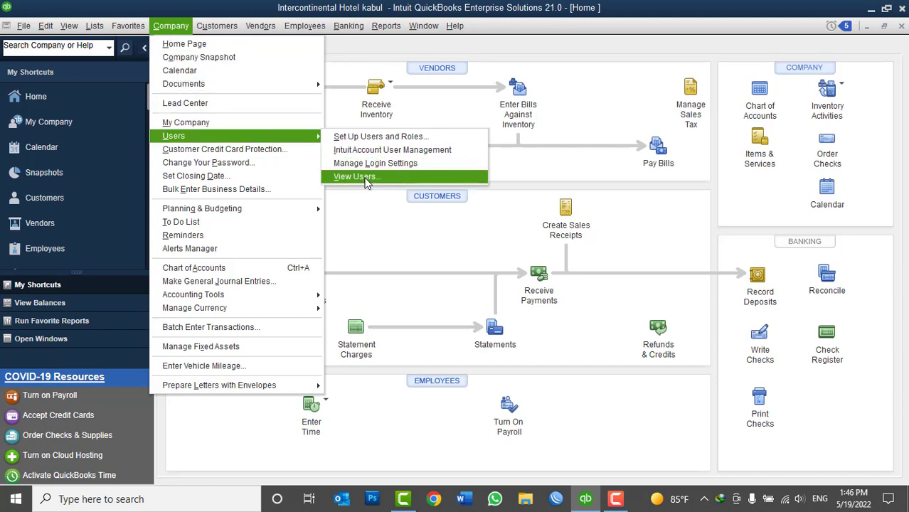
{"action": "left_click", "coordinate": [367, 183]}
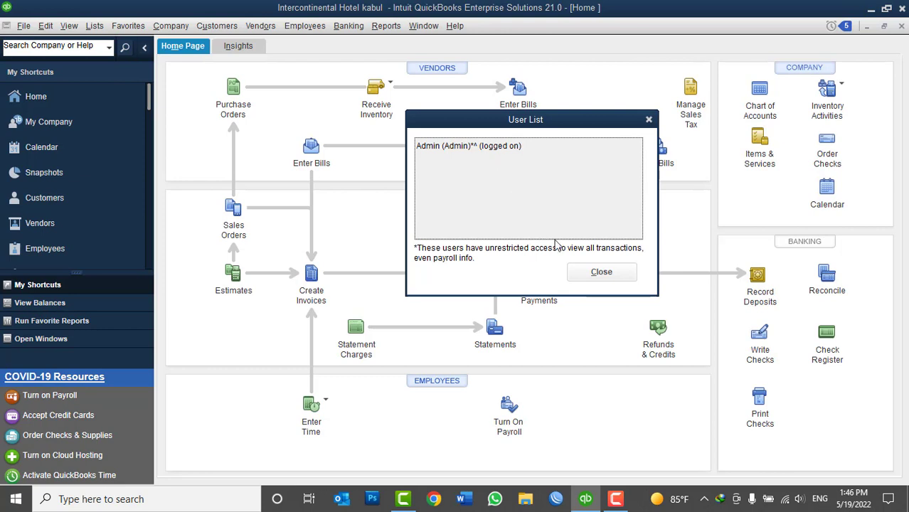
{"action": "left_click", "coordinate": [595, 278]}
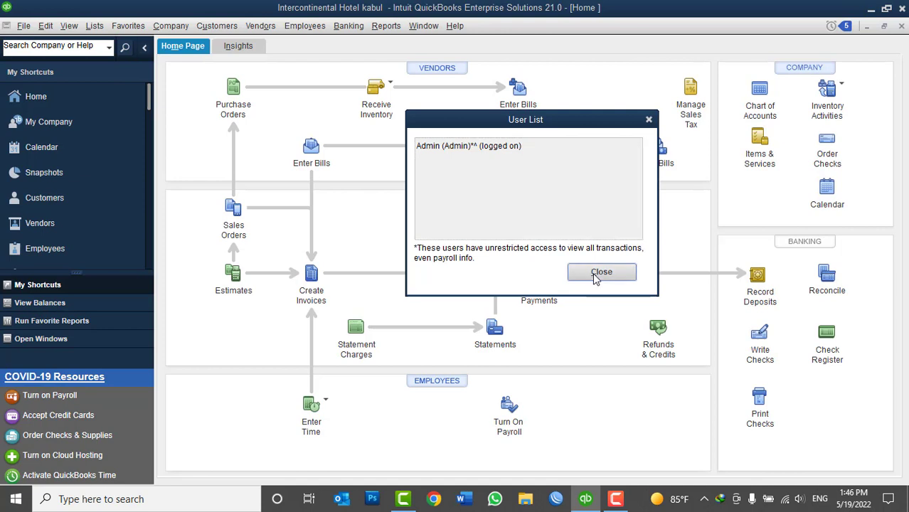
Step: Choose Company > Users > Set Up Users and Roles and enter the admin password
{"action": "left_click", "coordinate": [173, 27]}
{"action": "mouse_move", "coordinate": [210, 142]}
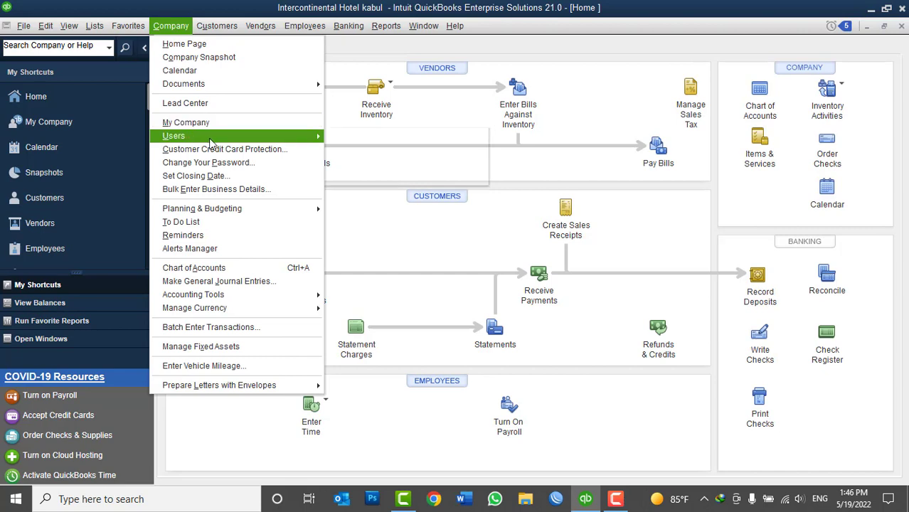
{"action": "mouse_move", "coordinate": [320, 135]}
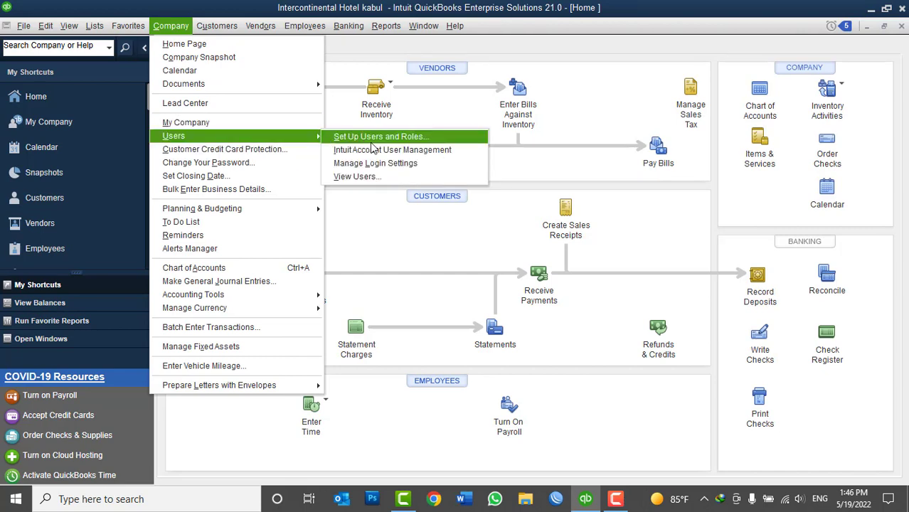
{"action": "left_click", "coordinate": [371, 137]}
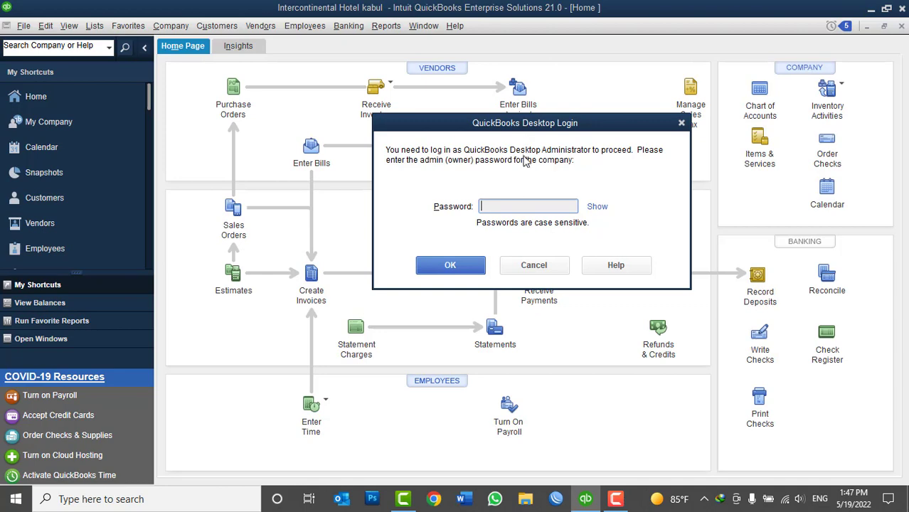
{"action": "type", "text": "•••••••••"}
Step: Submit the admin login, pick Admin in the Intuit account dialog, and continue with the prefilled e-mail
{"action": "left_click", "coordinate": [451, 266]}
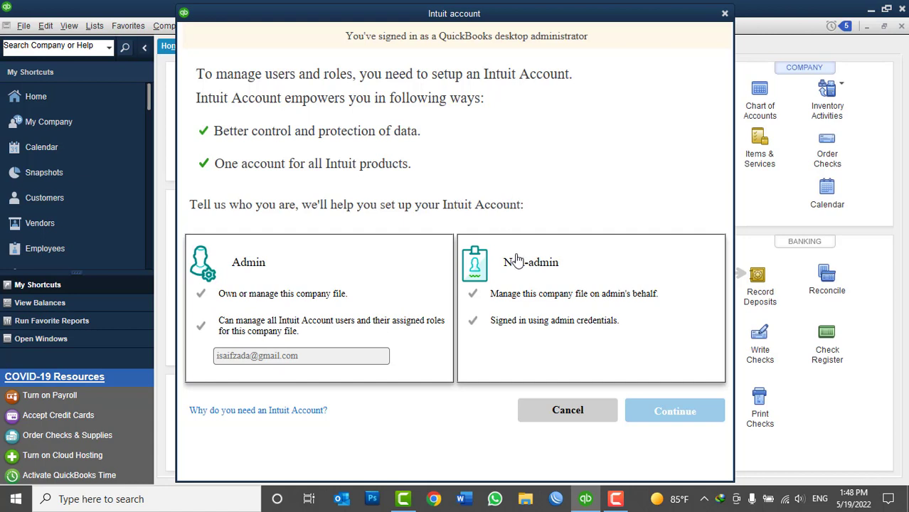
{"action": "left_click", "coordinate": [292, 295]}
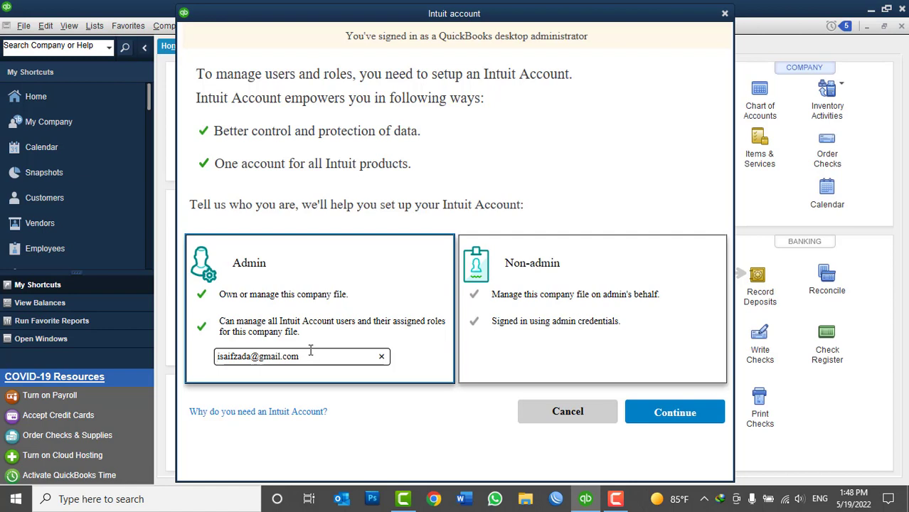
{"action": "left_click", "coordinate": [313, 354]}
{"action": "left_click", "coordinate": [659, 415]}
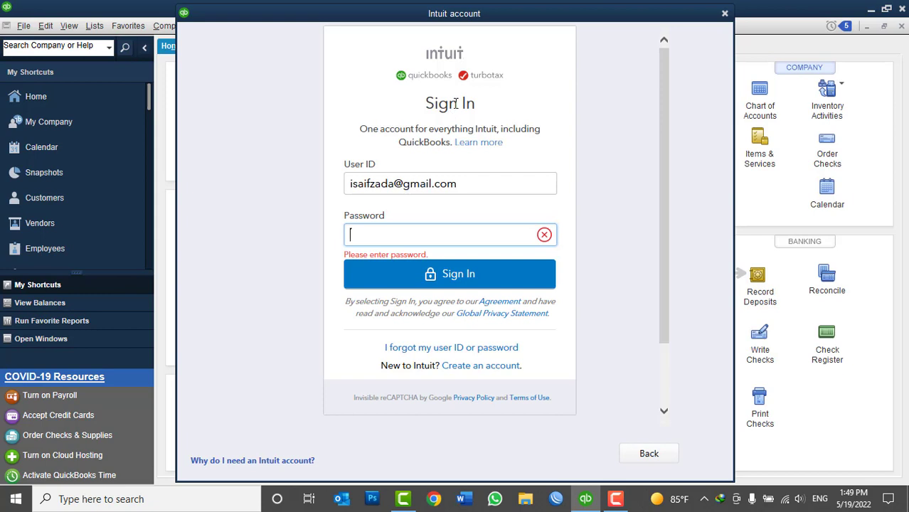
Step: Enter the Intuit account password and sign in
{"action": "left_click_drag", "start_coordinate": [467, 182], "coordinate": [350, 186]}
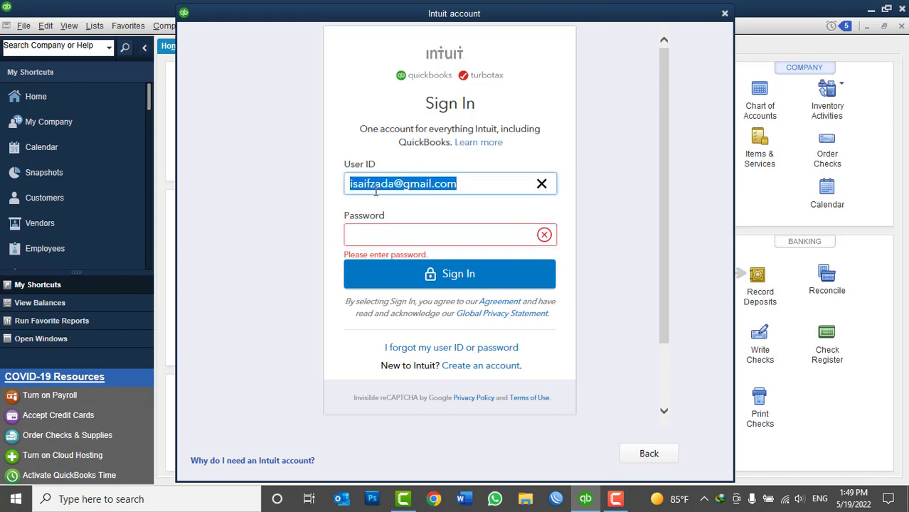
{"action": "left_click", "coordinate": [378, 235]}
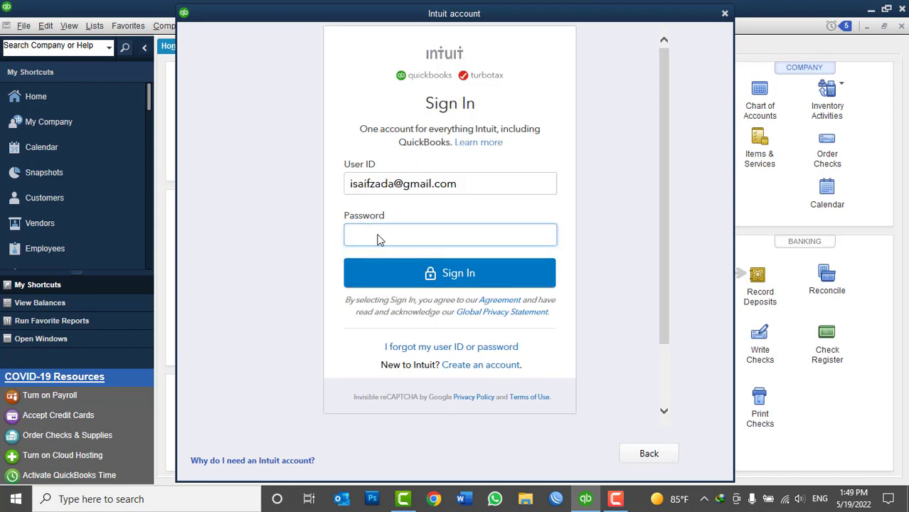
{"action": "type", "text": "•••"}
{"action": "key", "text": "BackSpace"}
{"action": "key", "text": "BackSpace"}
{"action": "key", "text": "BackSpace"}
{"action": "type", "text": "••••••••••••••"}
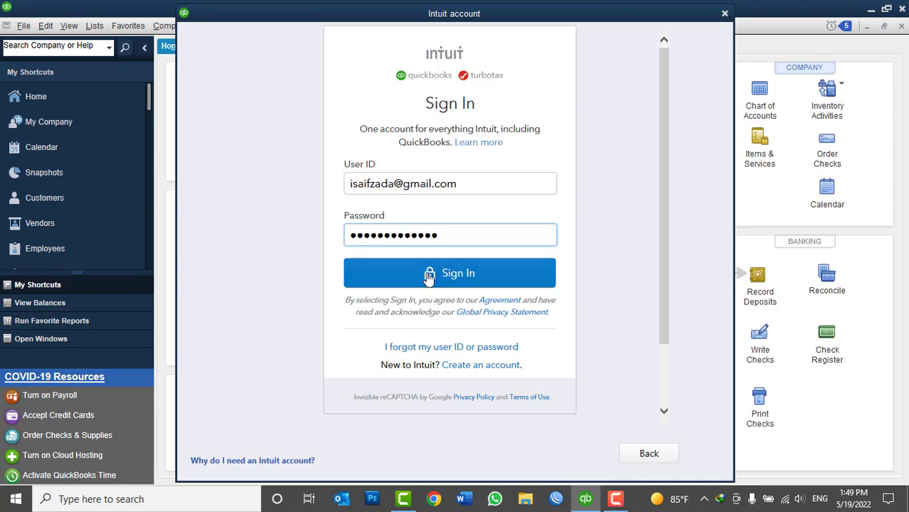
{"action": "left_click", "coordinate": [430, 271]}
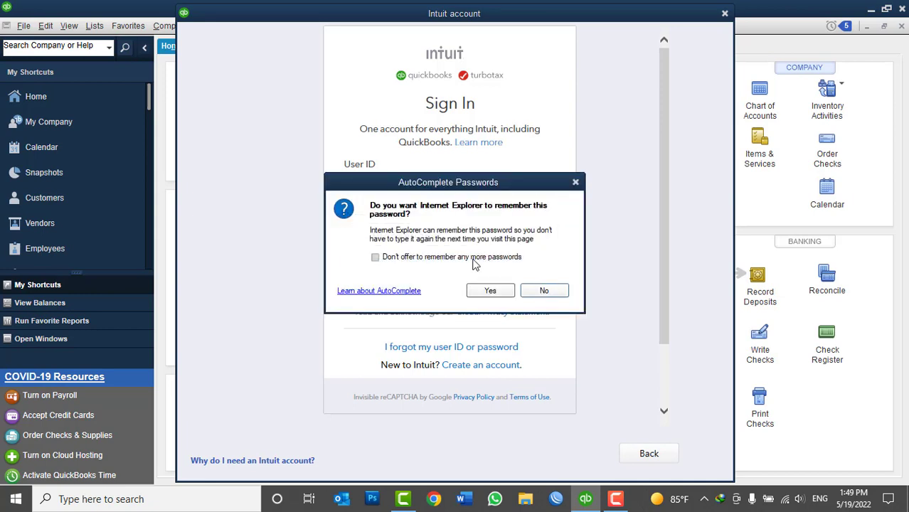
Step: Let Internet Explorer's AutoComplete remember this password
{"action": "left_click", "coordinate": [474, 259]}
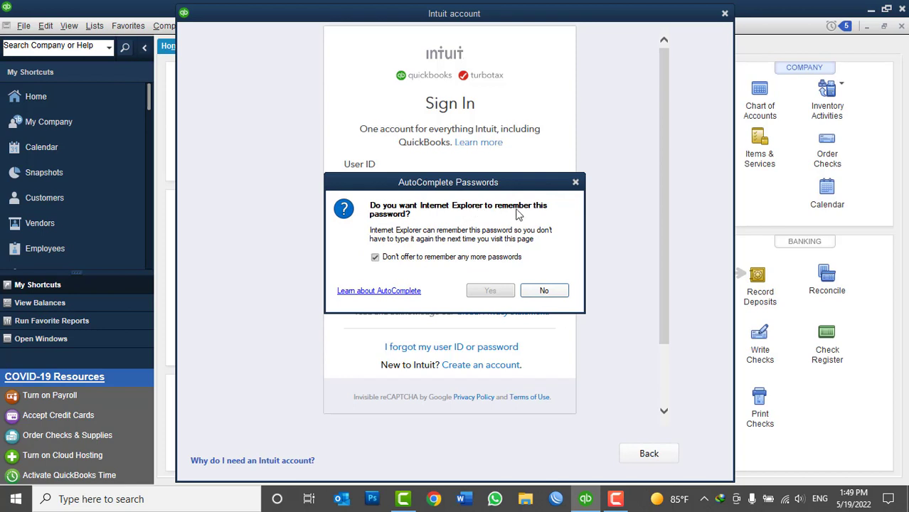
{"action": "left_click_drag", "start_coordinate": [515, 183], "coordinate": [600, 141]}
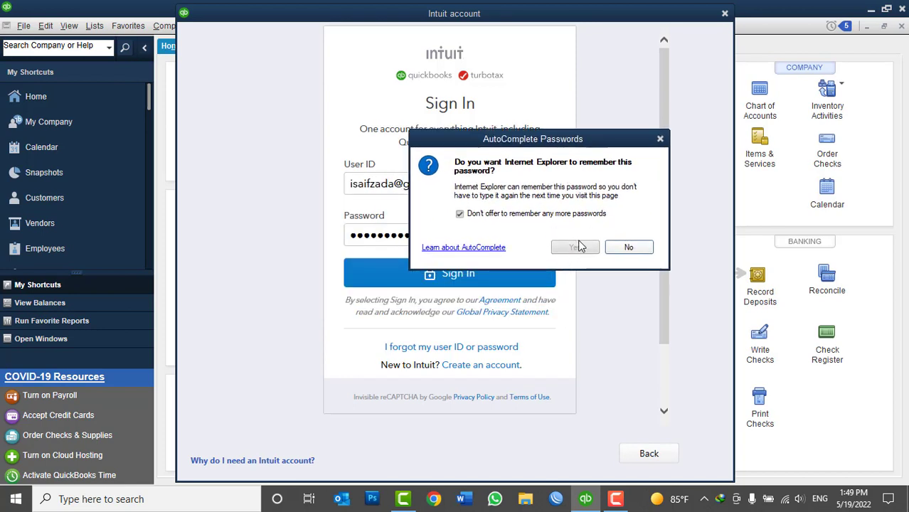
{"action": "left_click", "coordinate": [526, 213]}
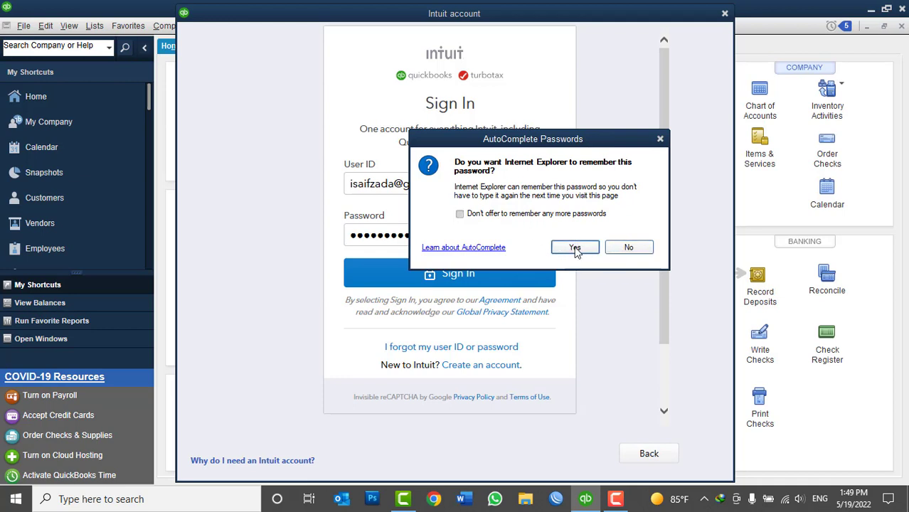
{"action": "left_click", "coordinate": [576, 248]}
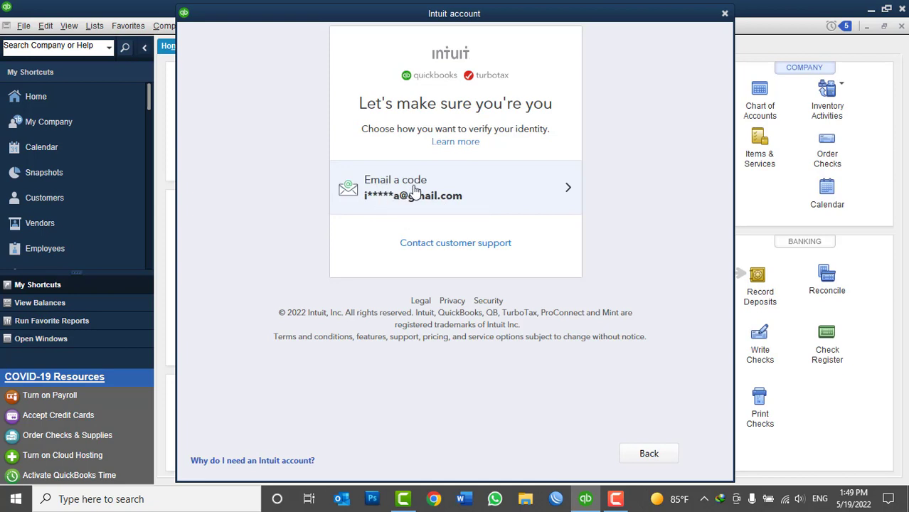
Step: Request an emailed verification code and enter the six-digit code from the email
{"action": "left_click", "coordinate": [415, 190]}
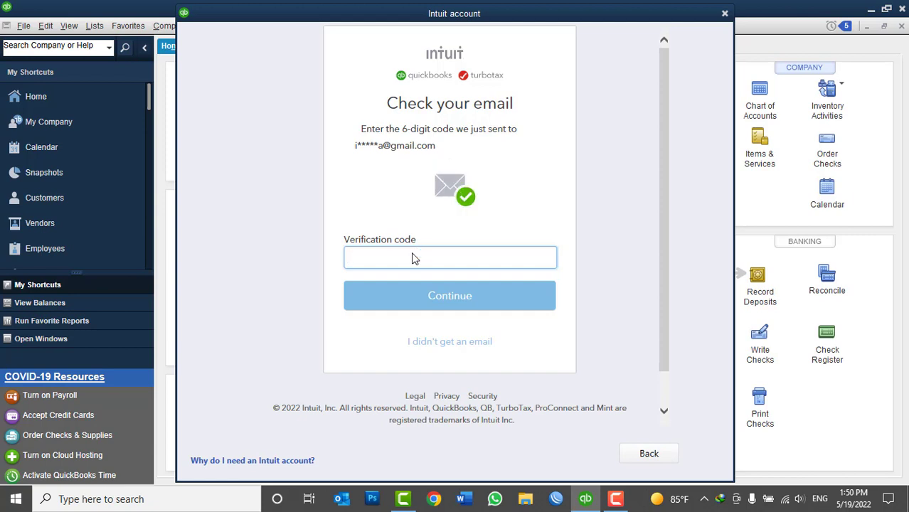
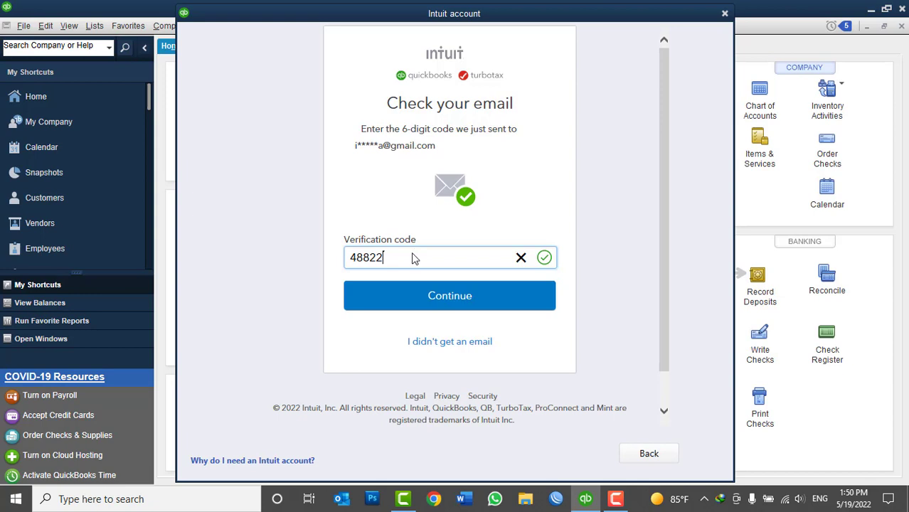
Step: Submit the verification code to open Users and Roles, showing the logged-on Admin user
{"action": "left_click", "coordinate": [459, 304]}
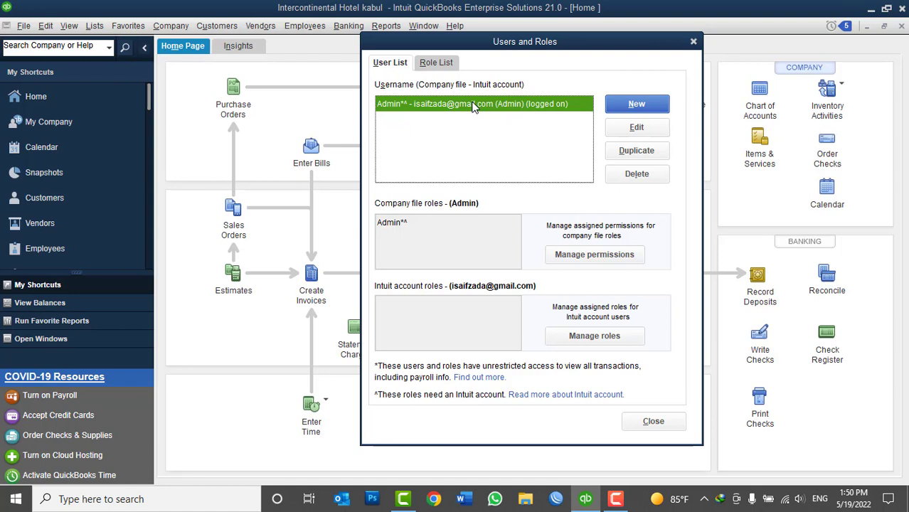
{"action": "left_click", "coordinate": [440, 67]}
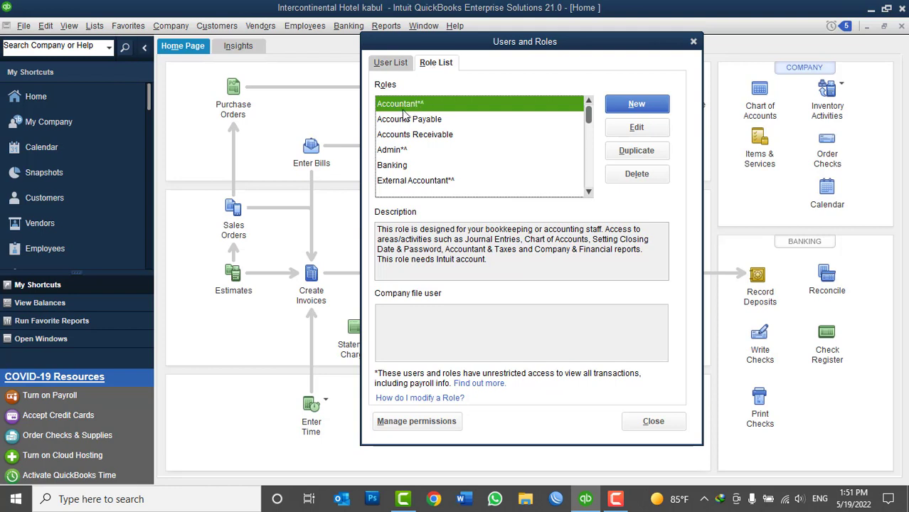
{"action": "left_click_drag", "start_coordinate": [366, 239], "coordinate": [596, 262]}
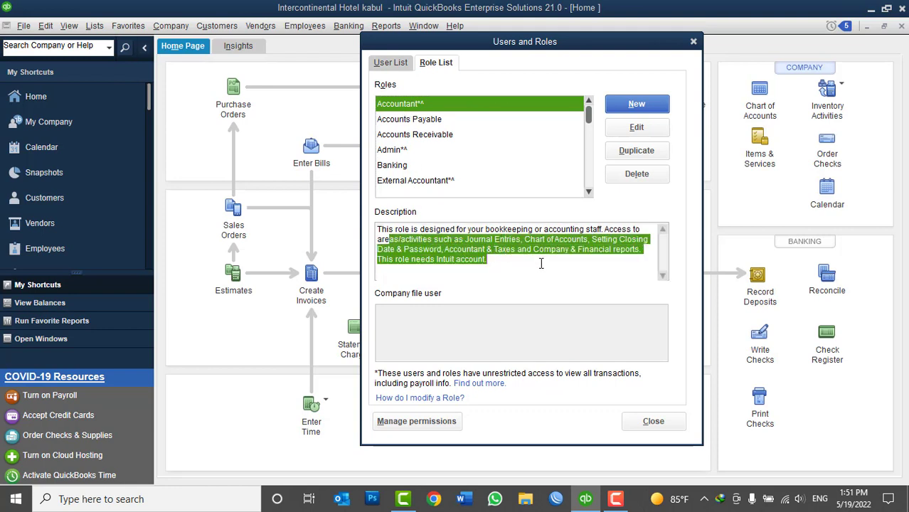
{"action": "left_click", "coordinate": [484, 248]}
{"action": "left_click", "coordinate": [402, 151]}
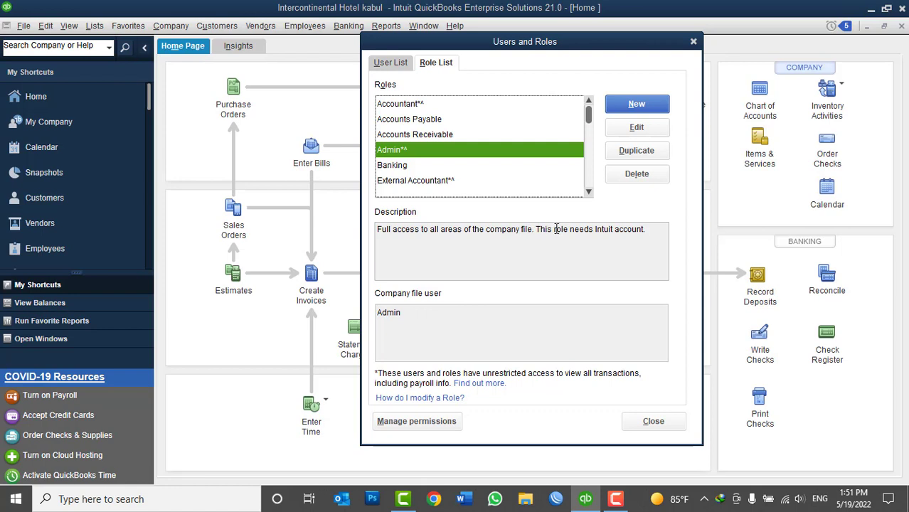
{"action": "double_click", "coordinate": [627, 230]}
{"action": "left_click", "coordinate": [647, 232]}
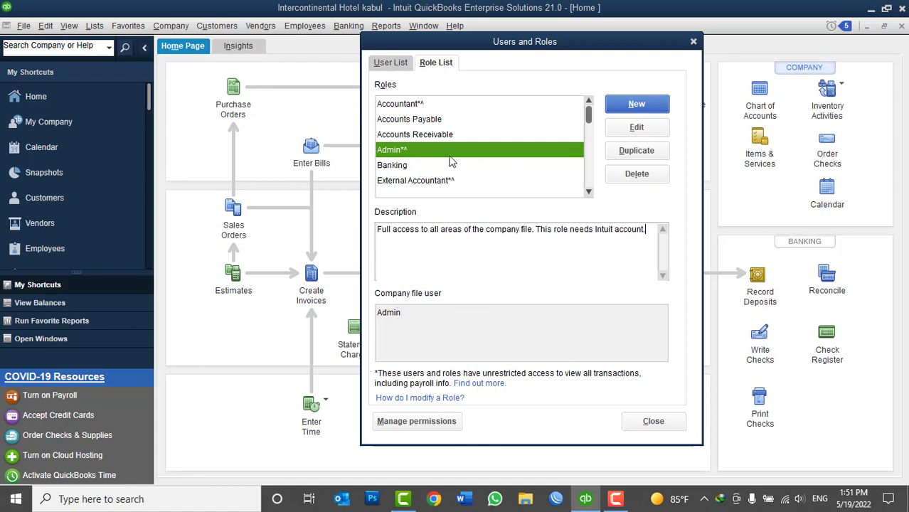
{"action": "left_click", "coordinate": [403, 169]}
{"action": "left_click", "coordinate": [408, 181]}
{"action": "scroll", "coordinate": [407, 177], "scroll_direction": "down", "scroll_amount": 2}
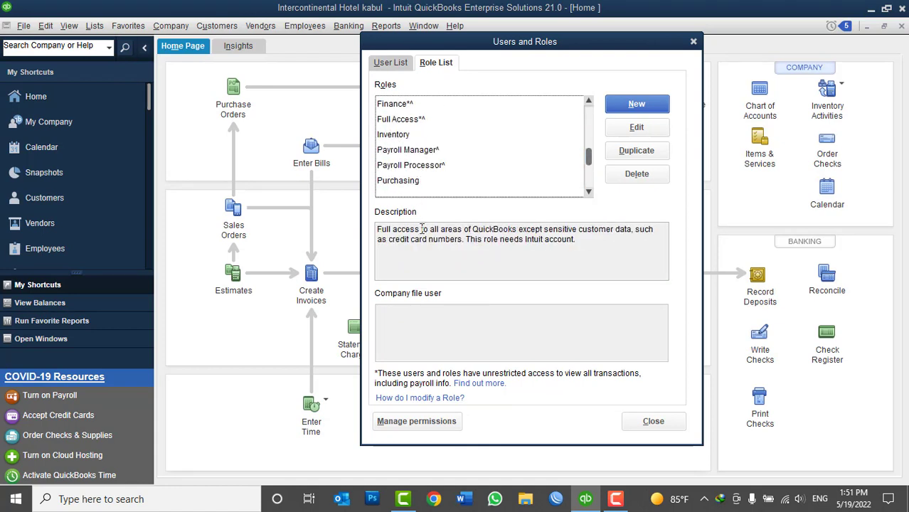
{"action": "left_click_drag", "start_coordinate": [377, 232], "coordinate": [587, 247]}
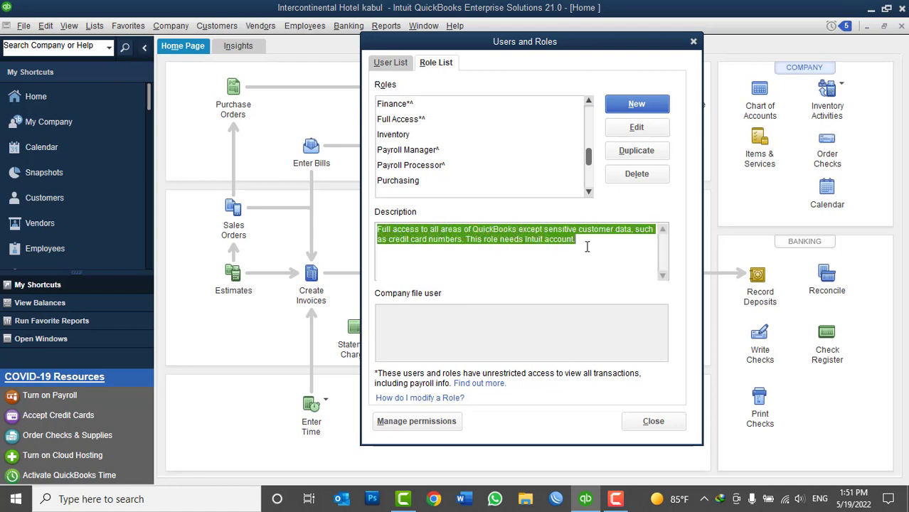
{"action": "left_click", "coordinate": [402, 136]}
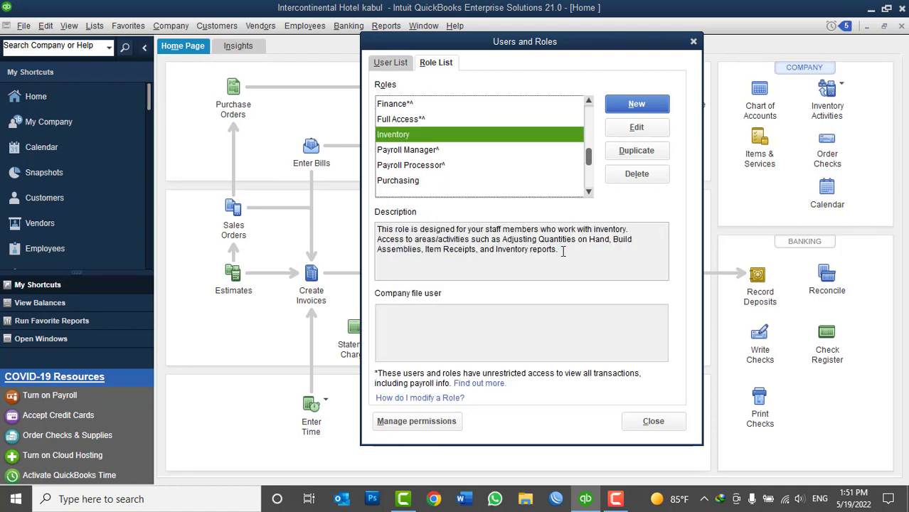
{"action": "left_click_drag", "start_coordinate": [562, 251], "coordinate": [369, 229]}
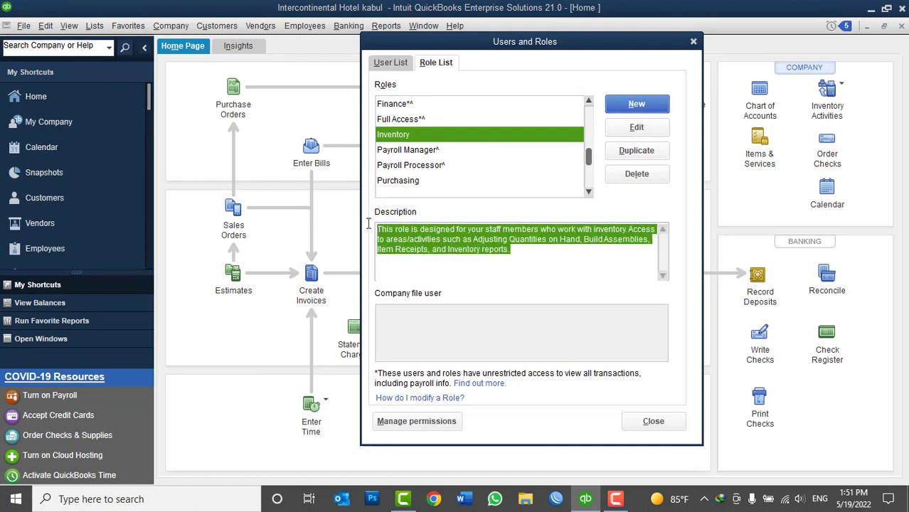
{"action": "left_click", "coordinate": [401, 119]}
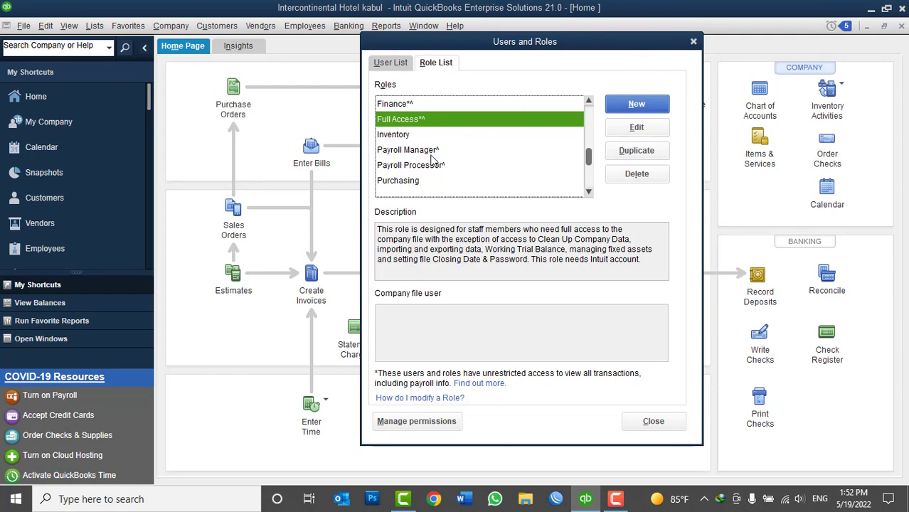
{"action": "scroll", "coordinate": [434, 160], "scroll_direction": "up", "scroll_amount": 3}
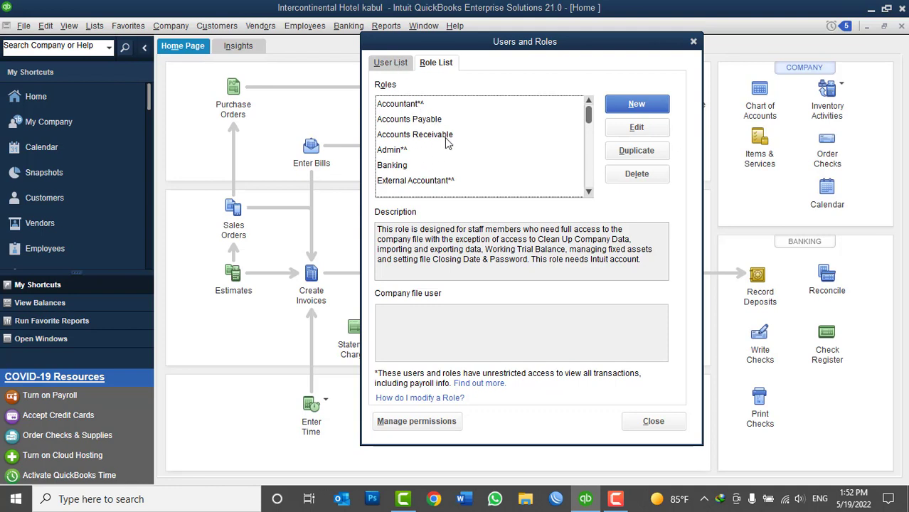
Step: Switch between the User List and Role List, ending on the User List
{"action": "left_click", "coordinate": [395, 64]}
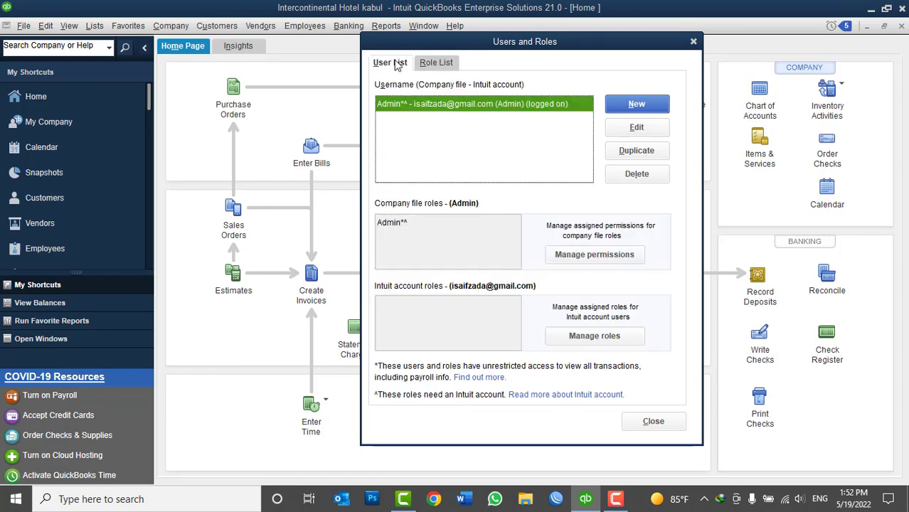
{"action": "left_click", "coordinate": [439, 63]}
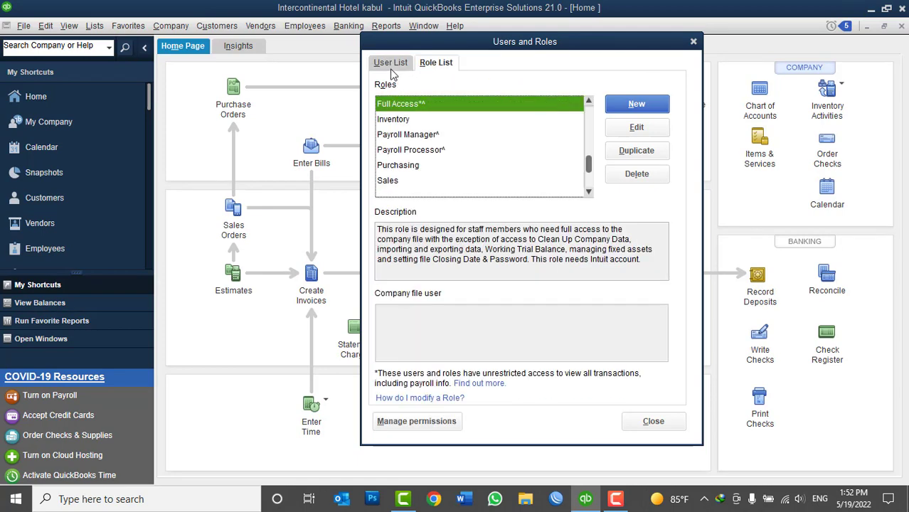
{"action": "left_click", "coordinate": [392, 69]}
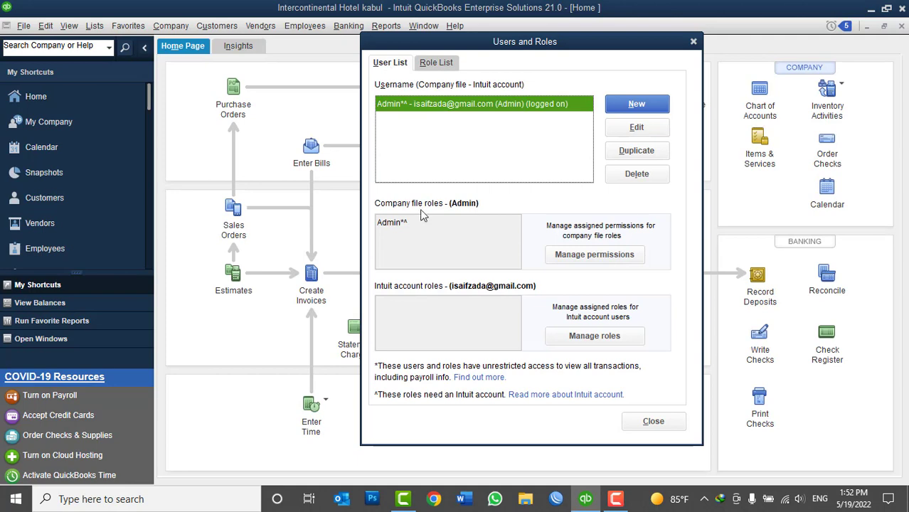
Step: Minimize QuickBooks and open the desktop image '1' full-screen
{"action": "mouse_move", "coordinate": [588, 501]}
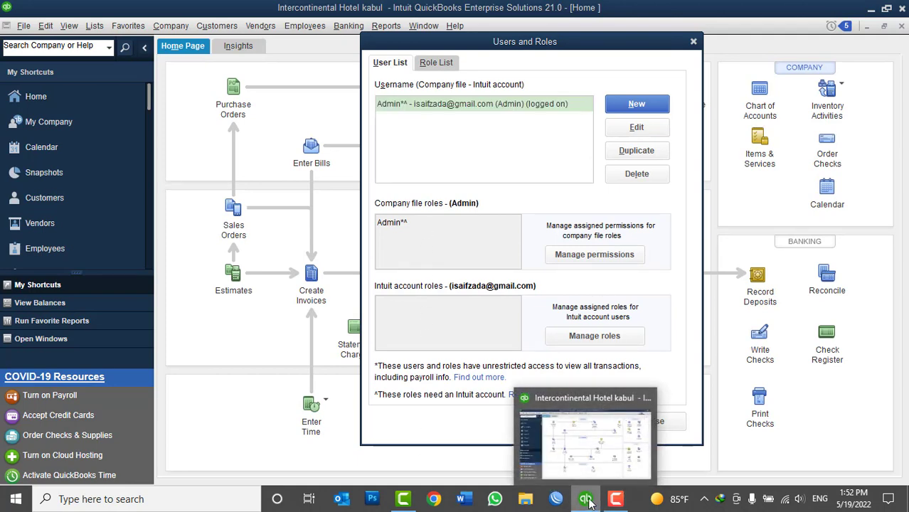
{"action": "left_click", "coordinate": [588, 501]}
{"action": "double_click", "coordinate": [33, 353]}
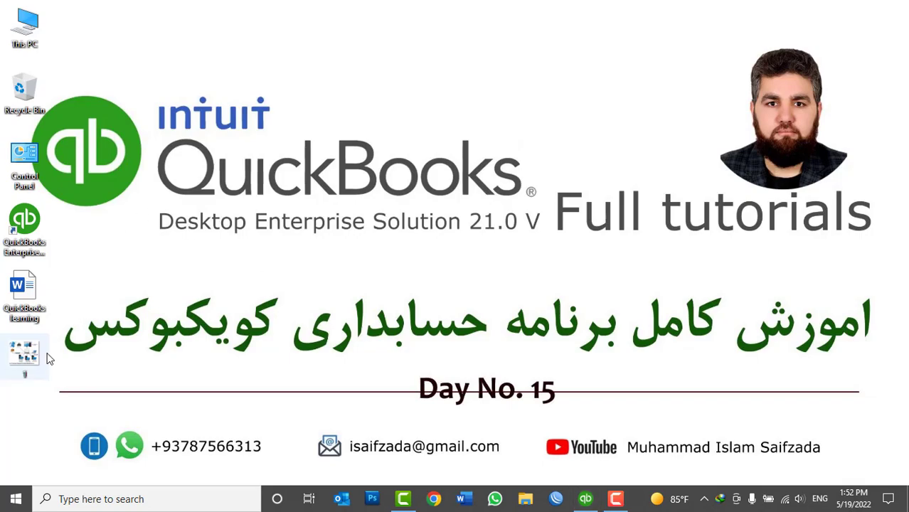
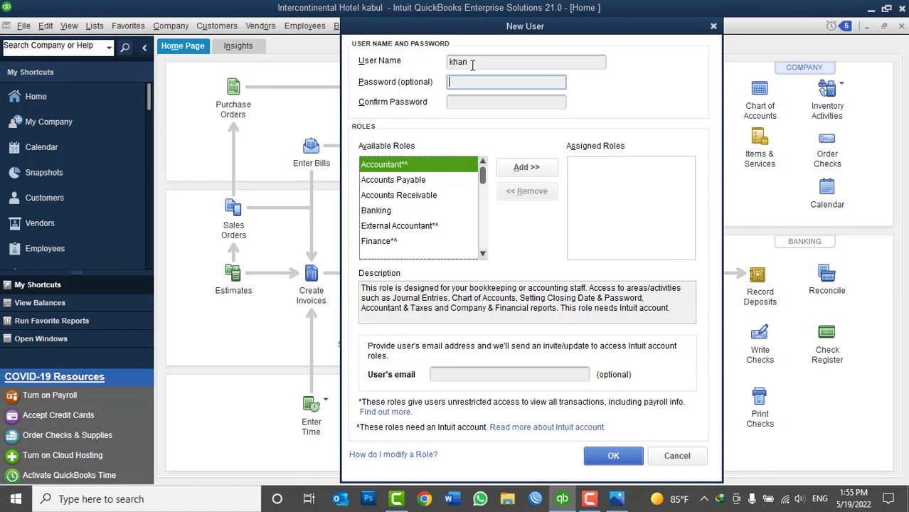
Step: Enter the new user's password and retype it in Confirm Password
{"action": "type", "text": "••"}
{"action": "key", "text": "Tab"}
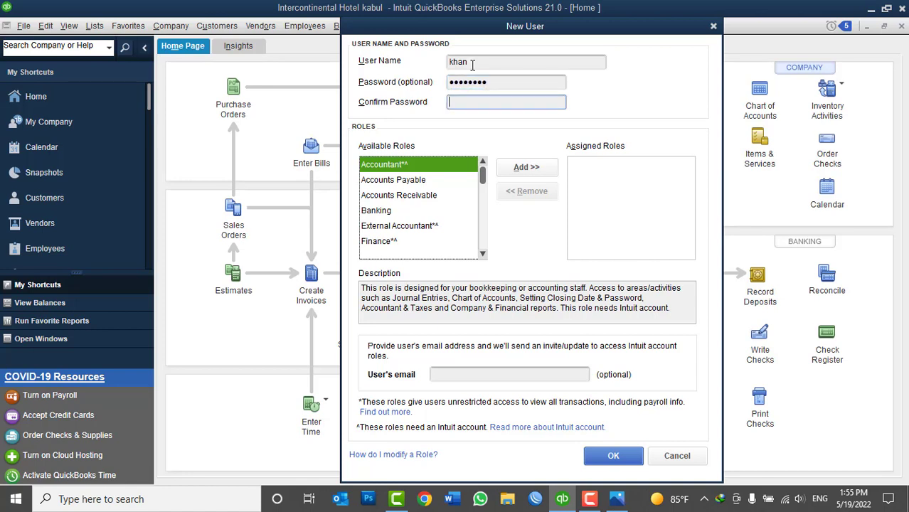
{"action": "type", "text": "••••••••"}
{"action": "left_click_drag", "start_coordinate": [489, 66], "coordinate": [447, 65]}
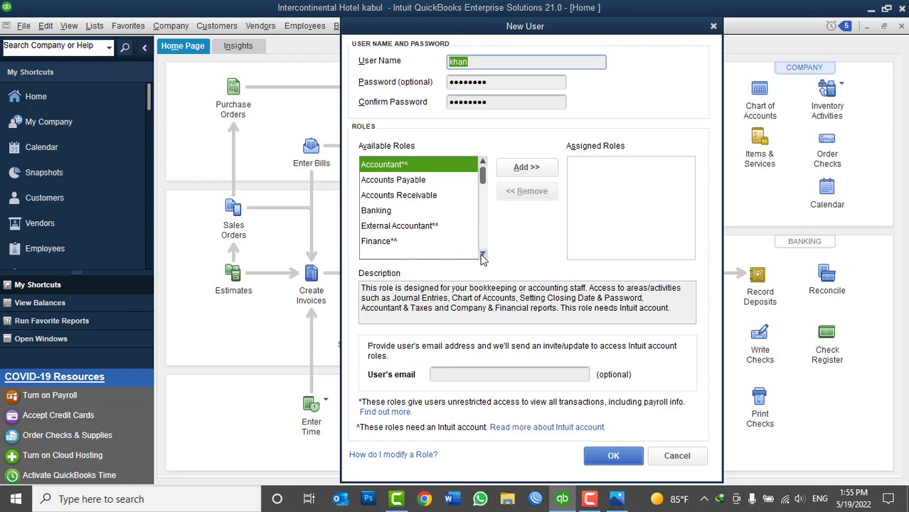
{"action": "left_click", "coordinate": [616, 499]}
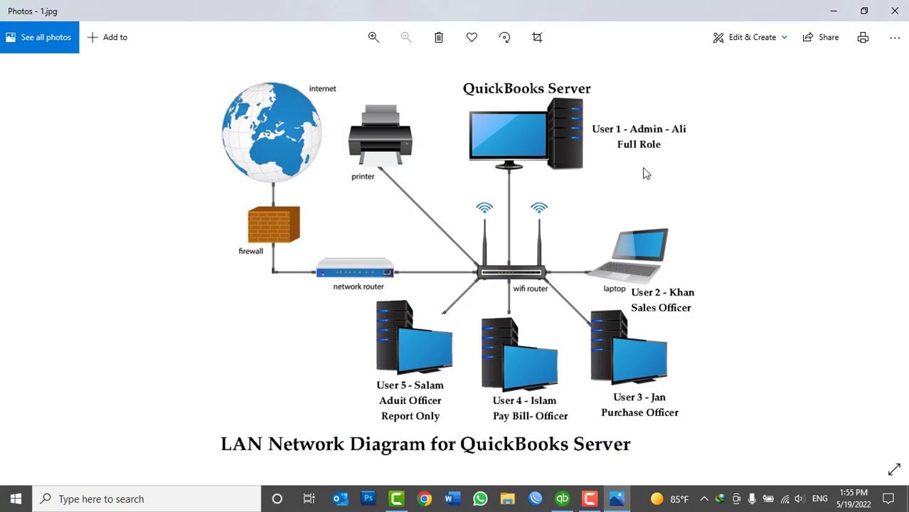
{"action": "left_click", "coordinate": [616, 499]}
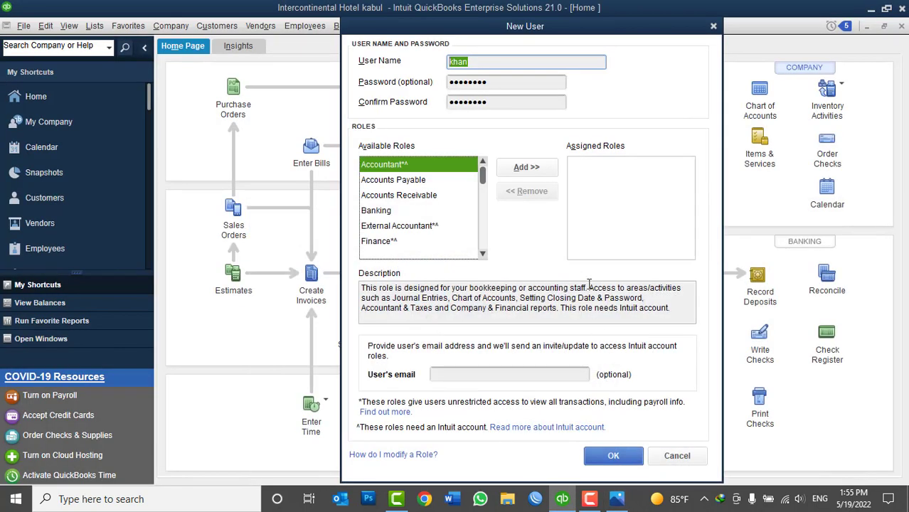
{"action": "left_click", "coordinate": [520, 86]}
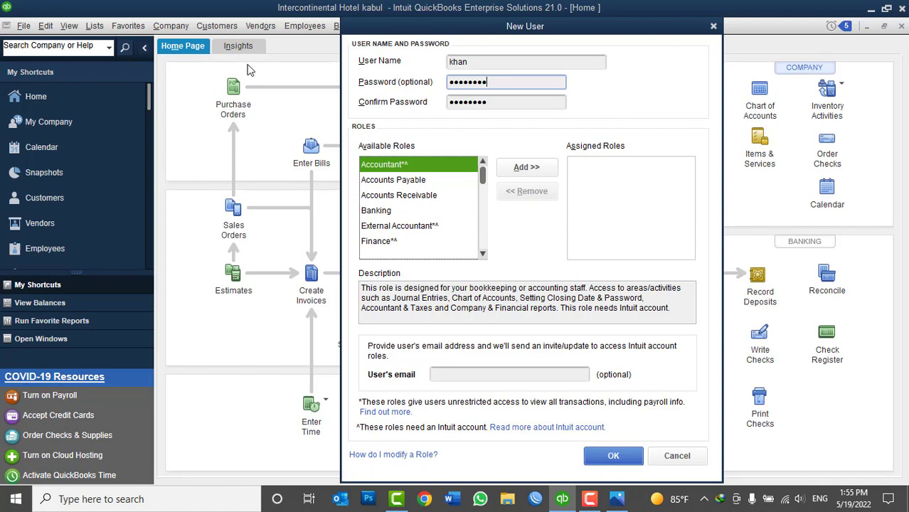
Step: Move the Sales role from Available Roles to the new user's assigned roles
{"action": "left_click", "coordinate": [483, 254]}
{"action": "left_click", "coordinate": [483, 254]}
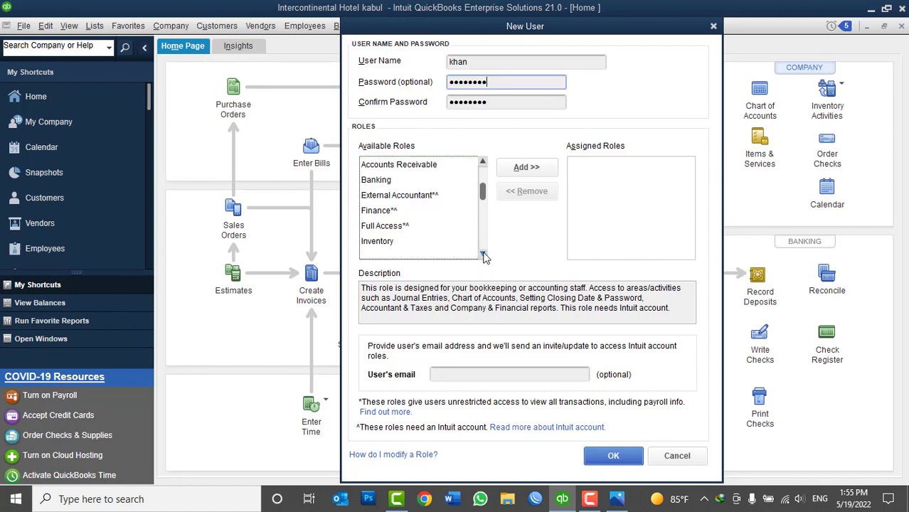
{"action": "left_click", "coordinate": [483, 254]}
{"action": "left_click", "coordinate": [483, 254]}
{"action": "left_click", "coordinate": [483, 254]}
{"action": "left_click", "coordinate": [483, 254]}
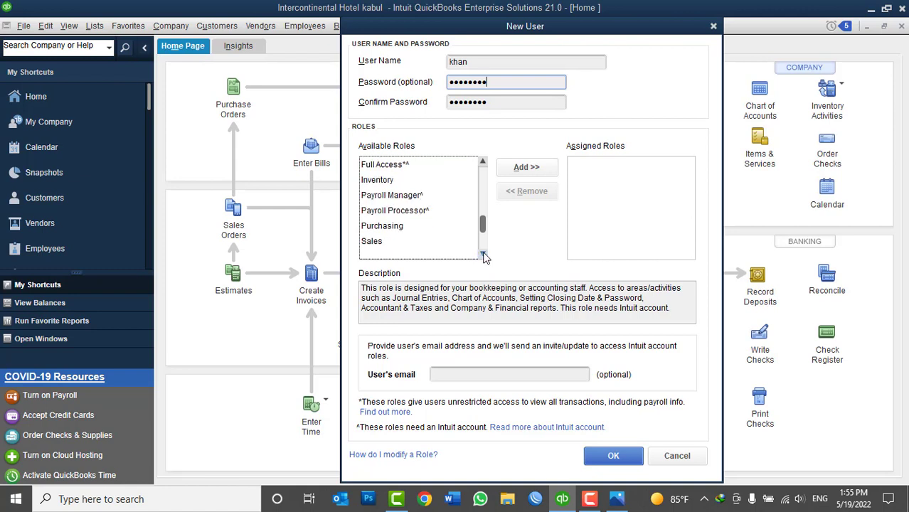
{"action": "left_click", "coordinate": [483, 254]}
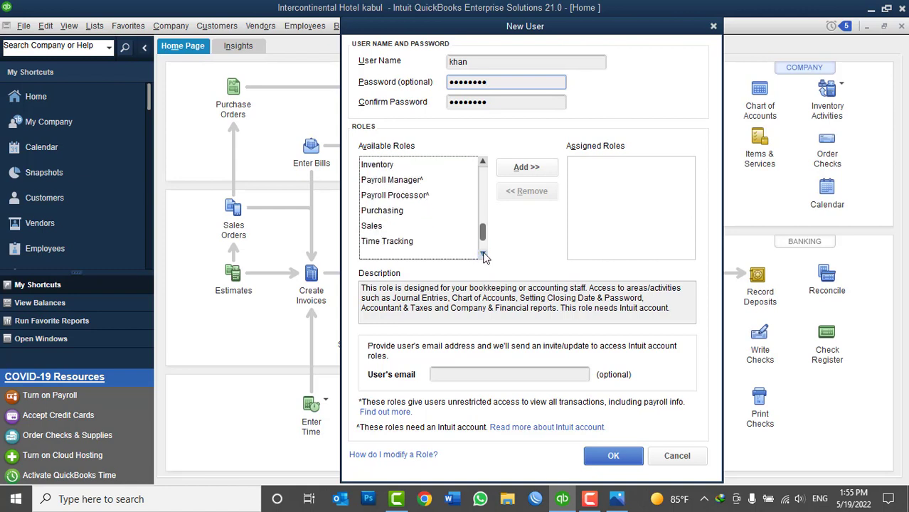
{"action": "left_click", "coordinate": [382, 213]}
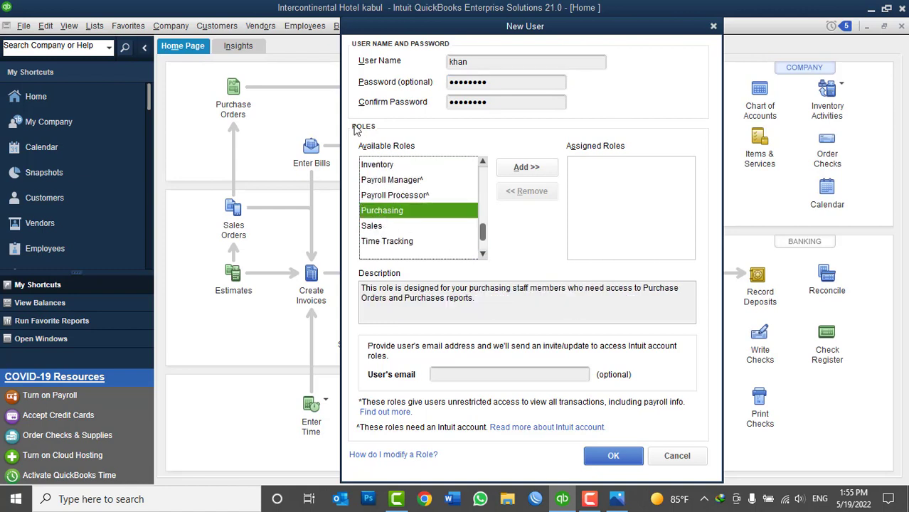
{"action": "left_click", "coordinate": [377, 228]}
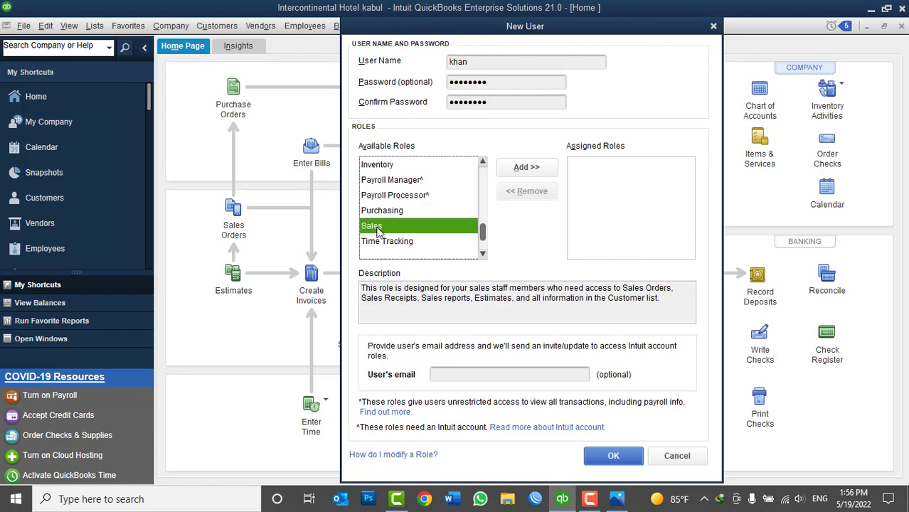
{"action": "left_click", "coordinate": [527, 168]}
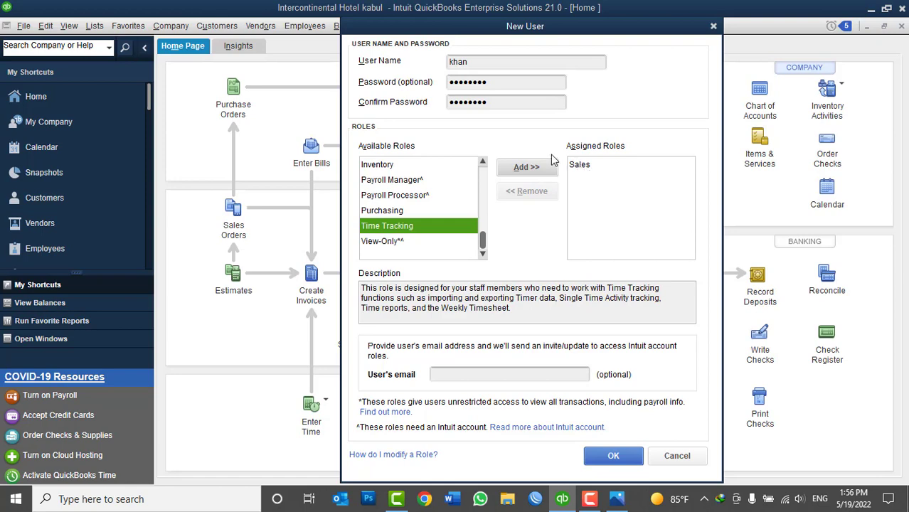
Step: Review the Sales role description, then save the new user
{"action": "left_click", "coordinate": [583, 167]}
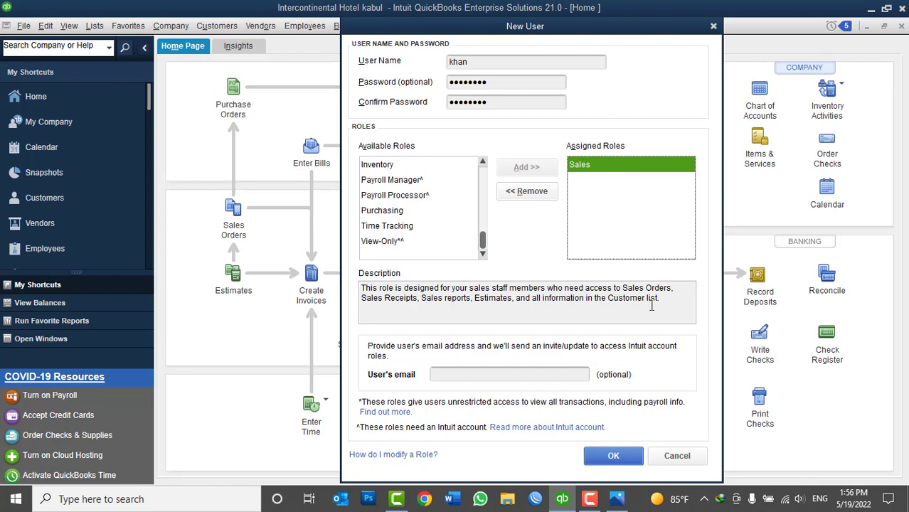
{"action": "left_click_drag", "start_coordinate": [672, 302], "coordinate": [362, 290]}
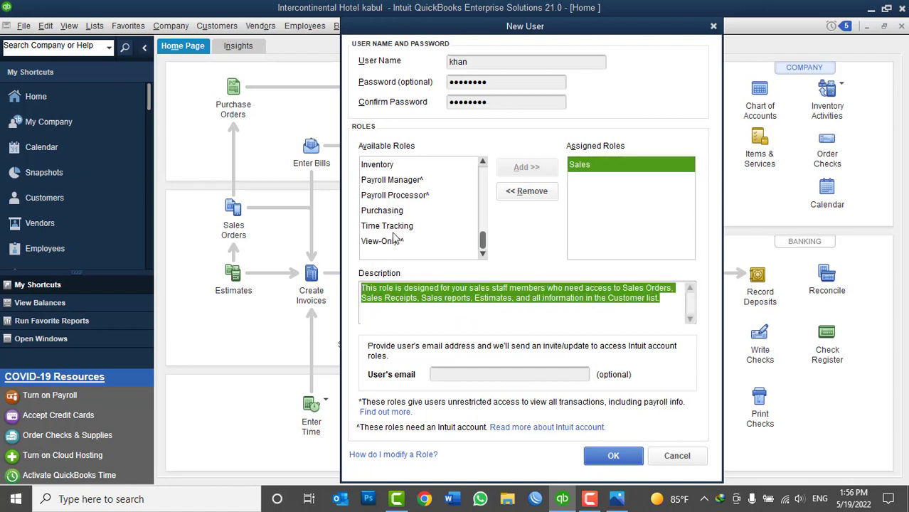
{"action": "left_click", "coordinate": [456, 302]}
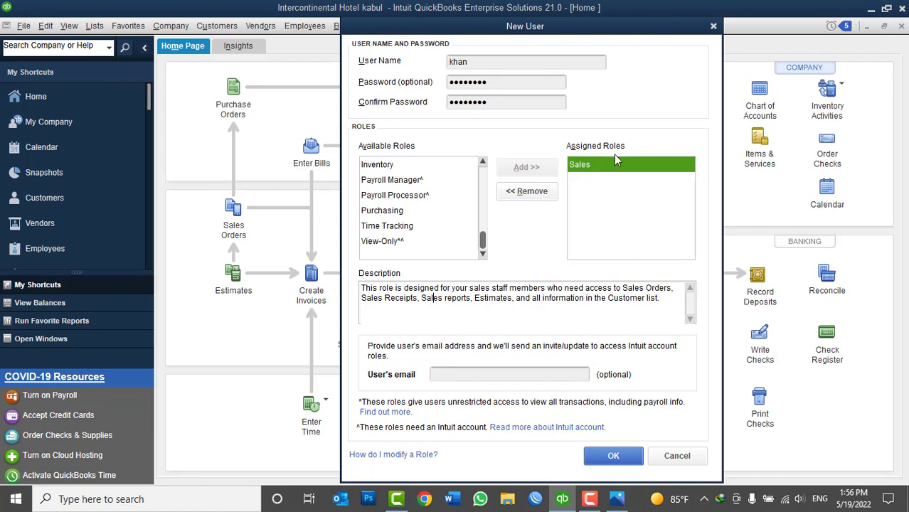
{"action": "left_click", "coordinate": [477, 373]}
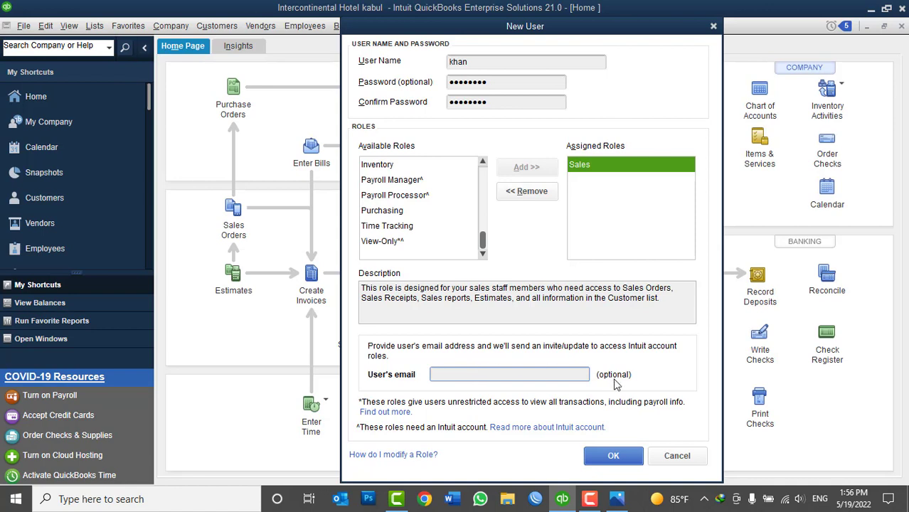
{"action": "left_click", "coordinate": [625, 458]}
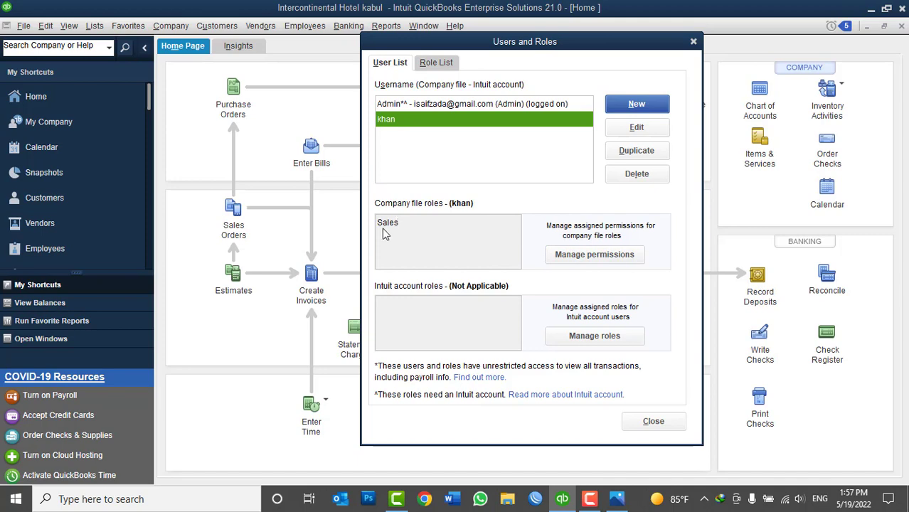
Step: Show the new user's permissions report: full access to Customer Center, Estimates, Invoices, Sales Orders
{"action": "left_click", "coordinate": [559, 262]}
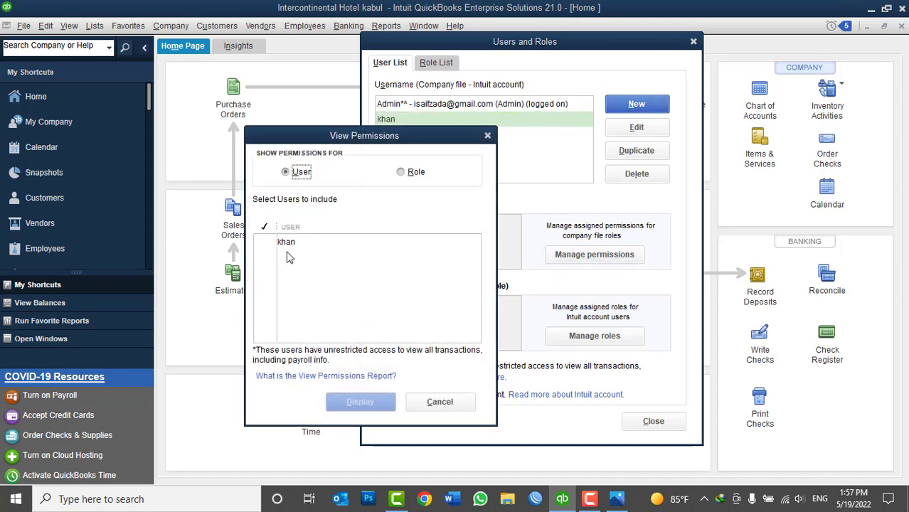
{"action": "left_click", "coordinate": [268, 242]}
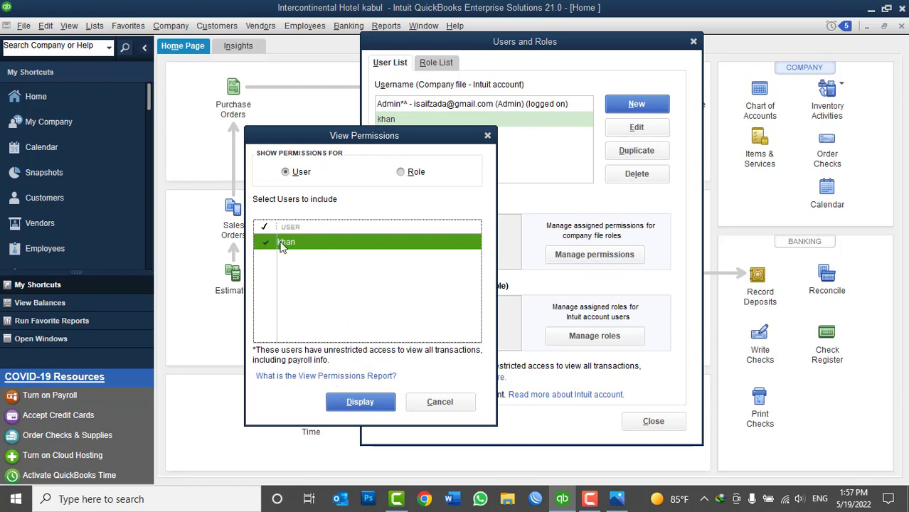
{"action": "left_click", "coordinate": [359, 402]}
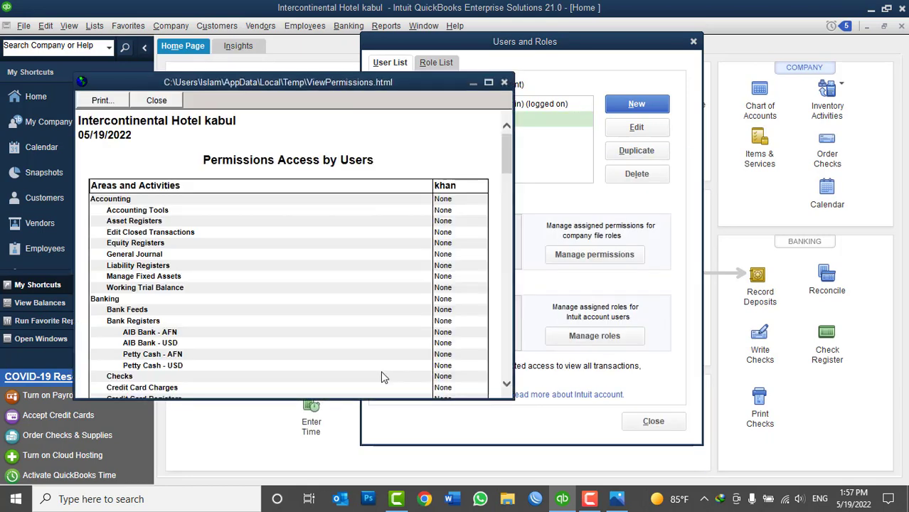
{"action": "left_click", "coordinate": [488, 83]}
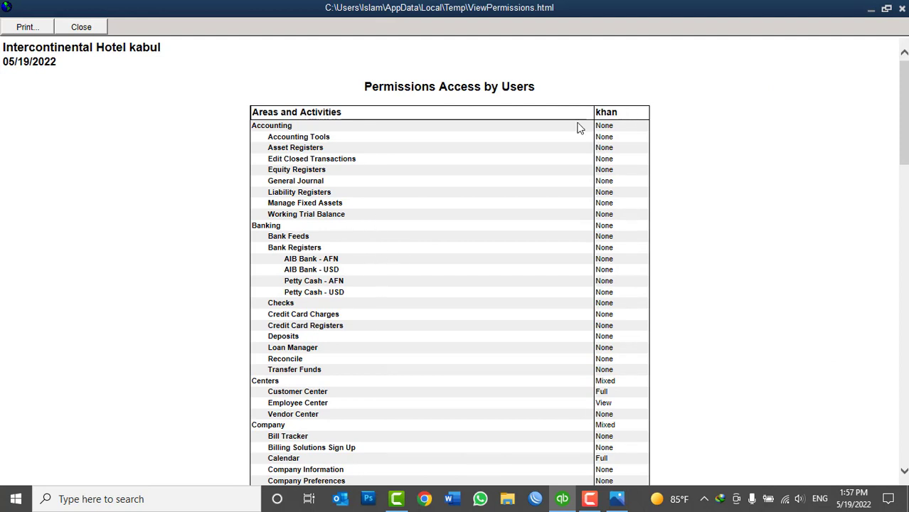
{"action": "scroll", "coordinate": [602, 328], "scroll_direction": "down", "scroll_amount": 3}
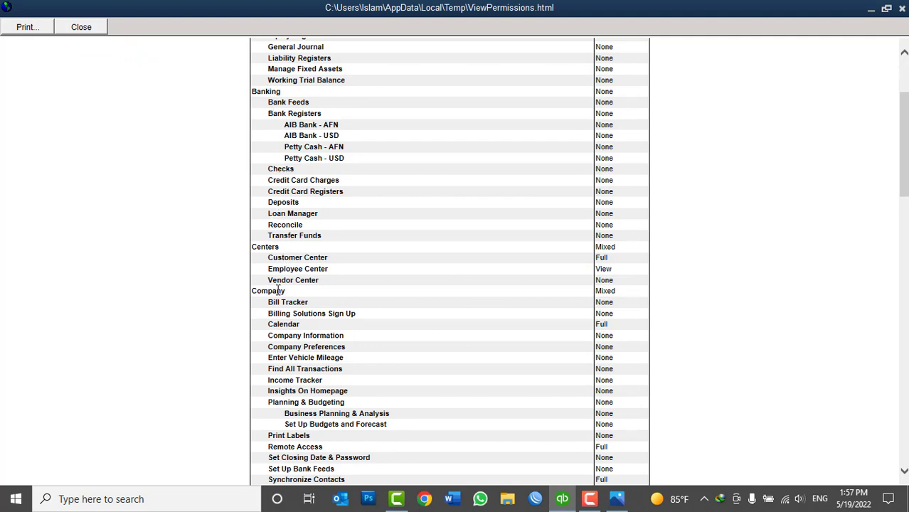
{"action": "scroll", "coordinate": [369, 307], "scroll_direction": "down", "scroll_amount": 3}
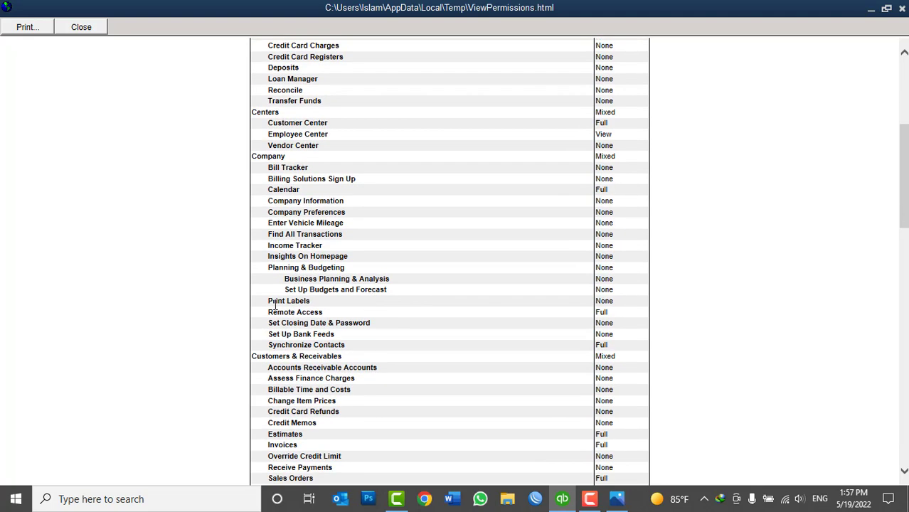
{"action": "scroll", "coordinate": [276, 313], "scroll_direction": "down", "scroll_amount": 2}
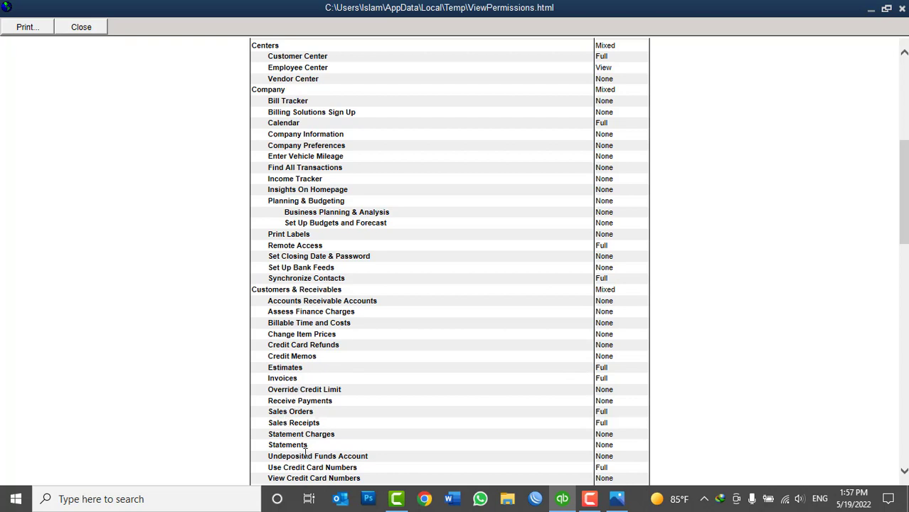
{"action": "left_click", "coordinate": [901, 8]}
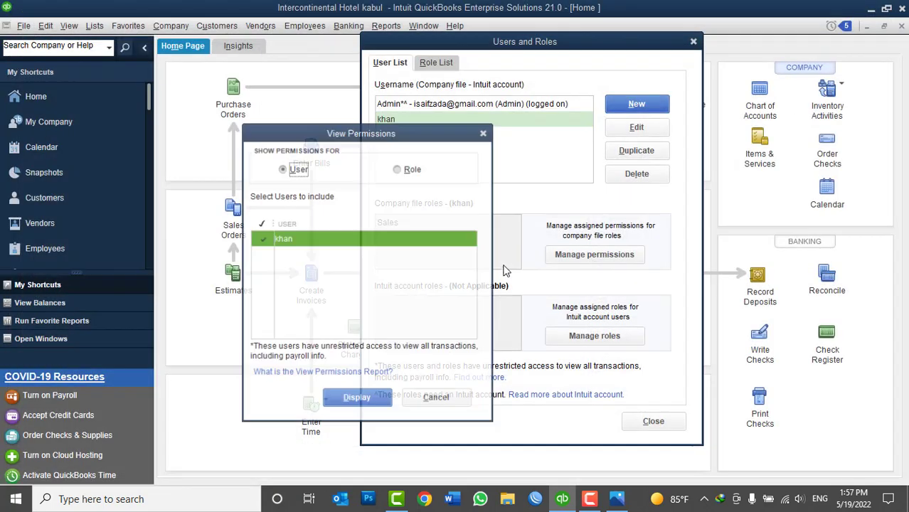
Step: Open the Sales role from the Role List in Edit Role
{"action": "left_click", "coordinate": [436, 398]}
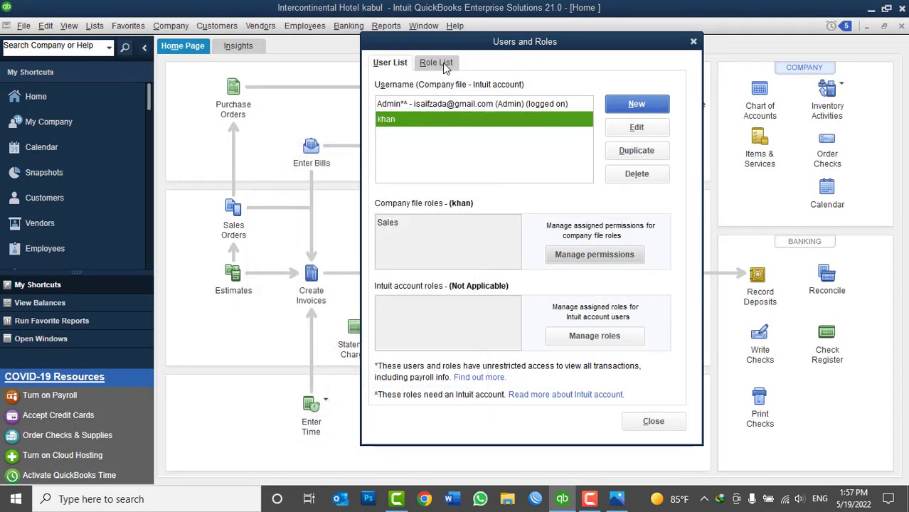
{"action": "left_click", "coordinate": [443, 63]}
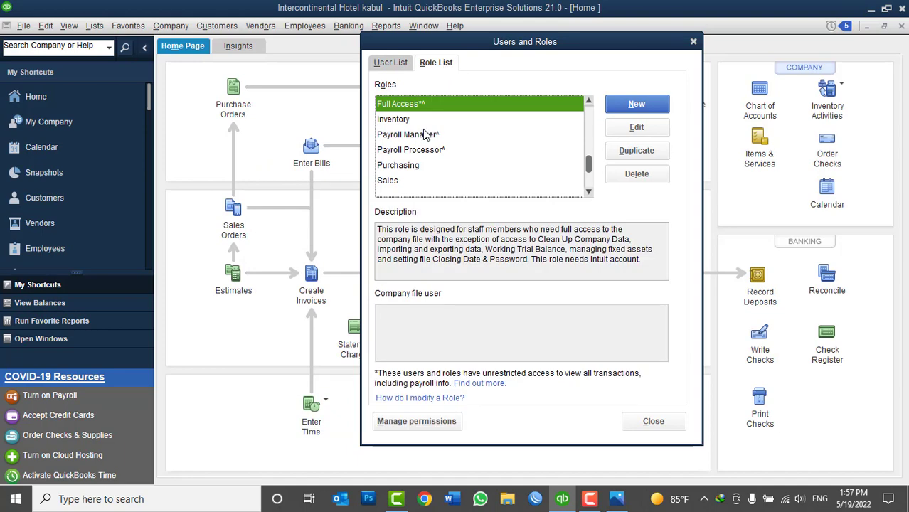
{"action": "left_click", "coordinate": [395, 185]}
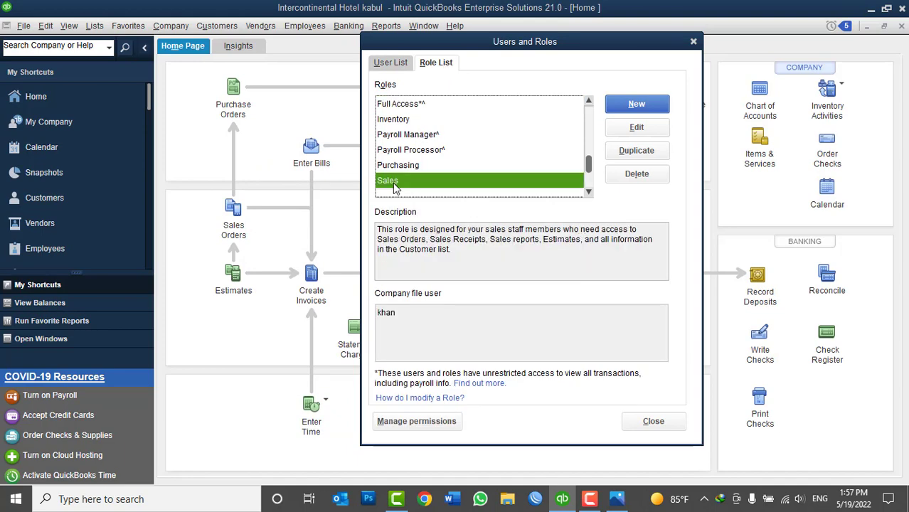
{"action": "left_click", "coordinate": [637, 127]}
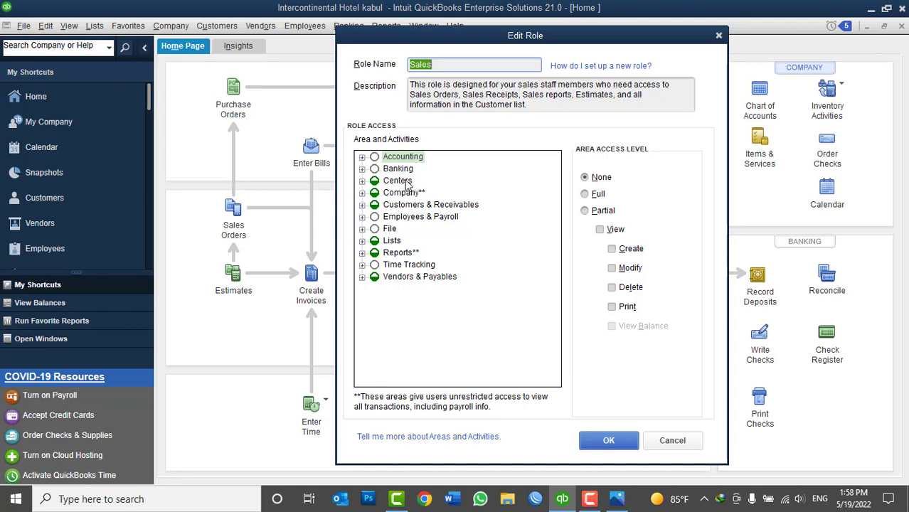
Step: Set Centers and Company access to None and Customers & Receivables to partial access
{"action": "left_click", "coordinate": [362, 181]}
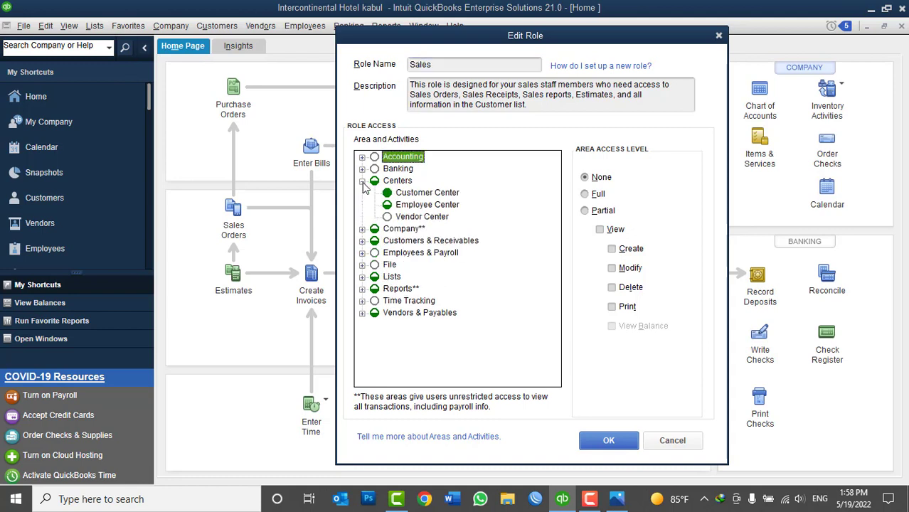
{"action": "left_click", "coordinate": [362, 181]}
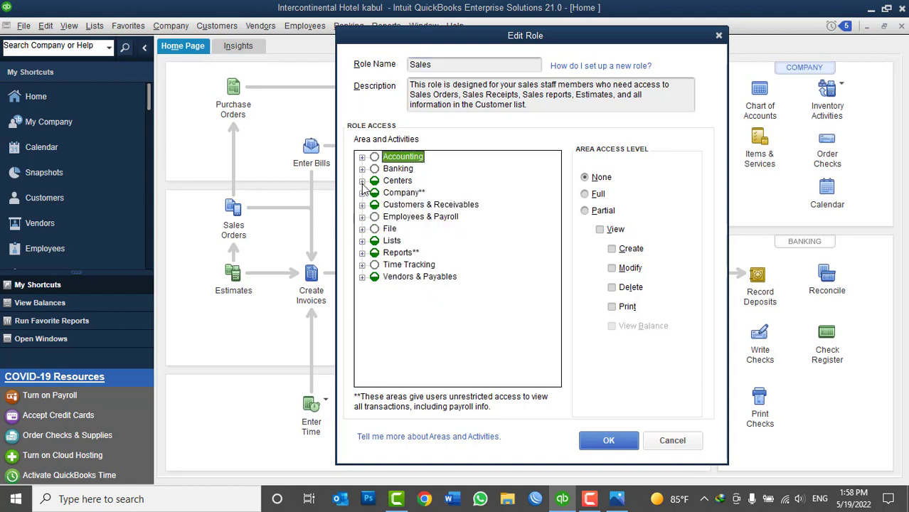
{"action": "left_click", "coordinate": [395, 182]}
{"action": "left_click", "coordinate": [598, 178]}
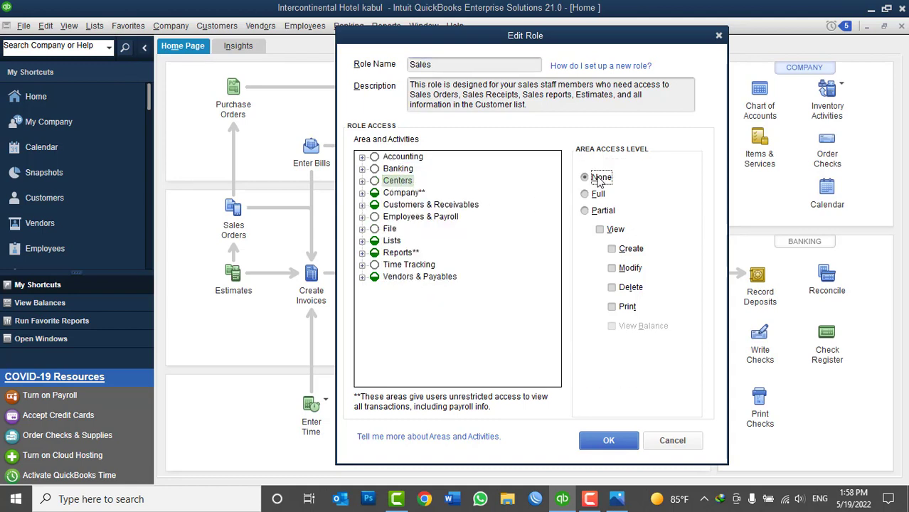
{"action": "left_click", "coordinate": [402, 193]}
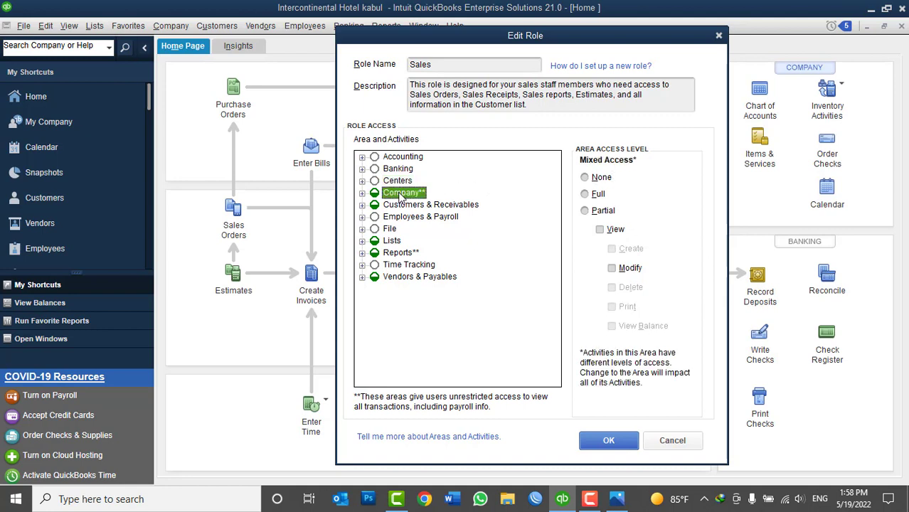
{"action": "left_click", "coordinate": [589, 181]}
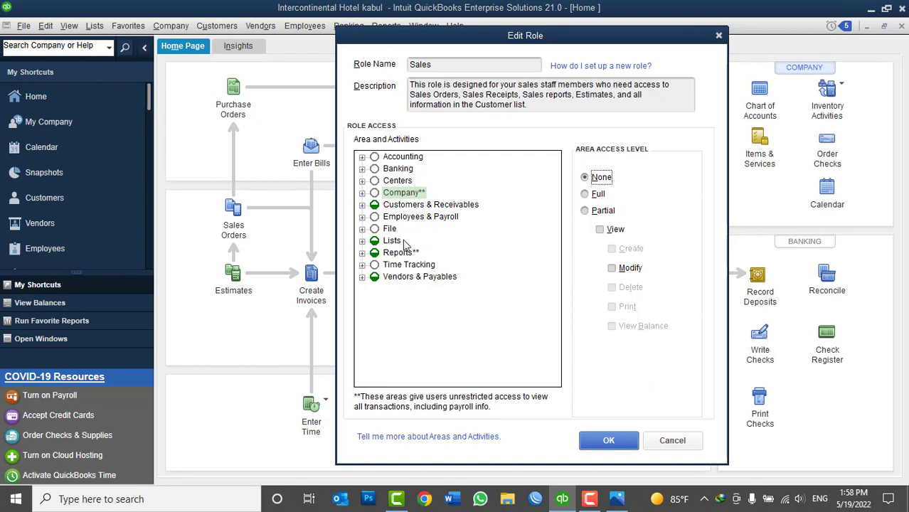
{"action": "left_click", "coordinate": [408, 205]}
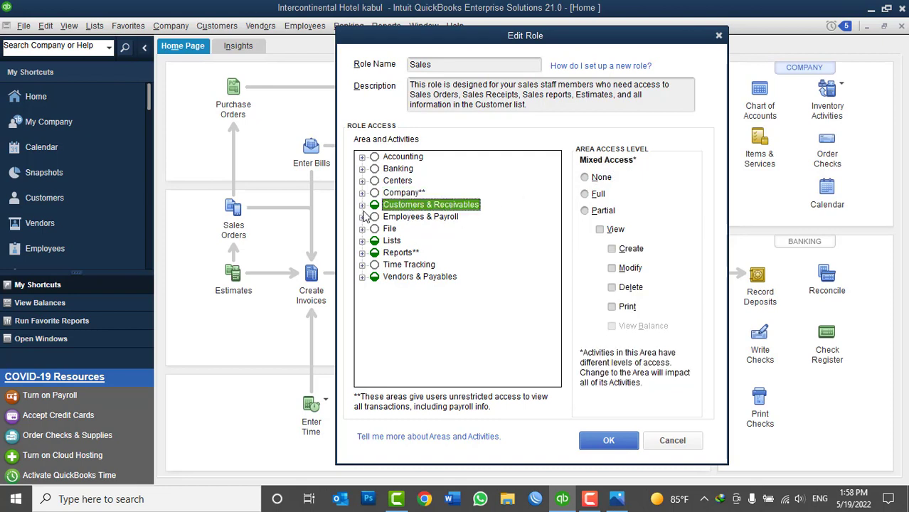
{"action": "left_click", "coordinate": [586, 195]}
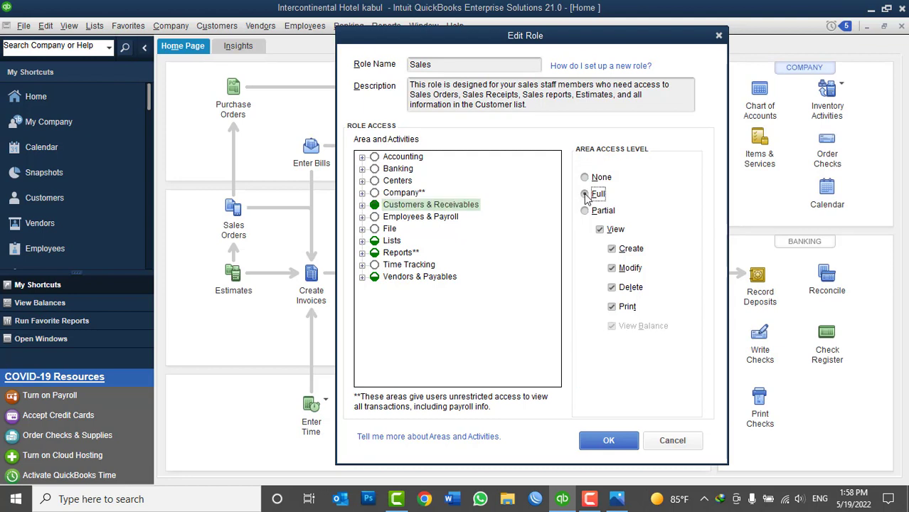
{"action": "left_click", "coordinate": [585, 210]}
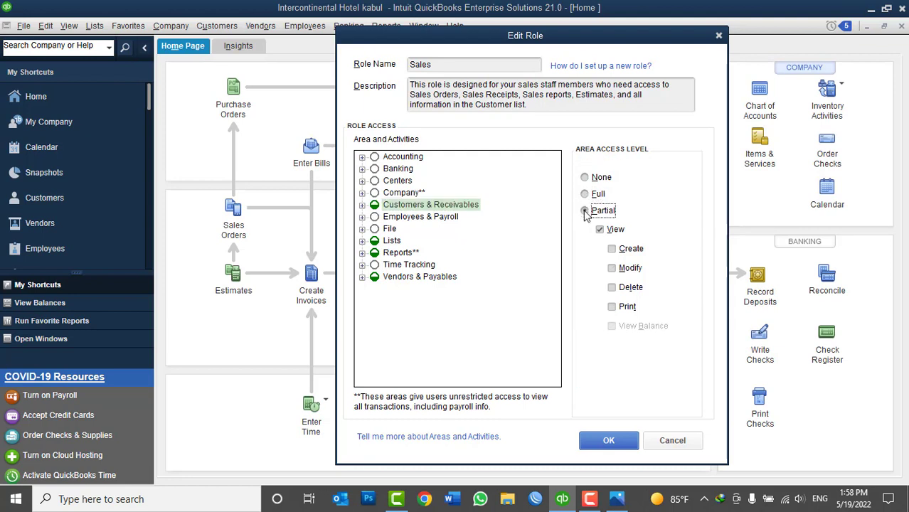
{"action": "left_click", "coordinate": [361, 204]}
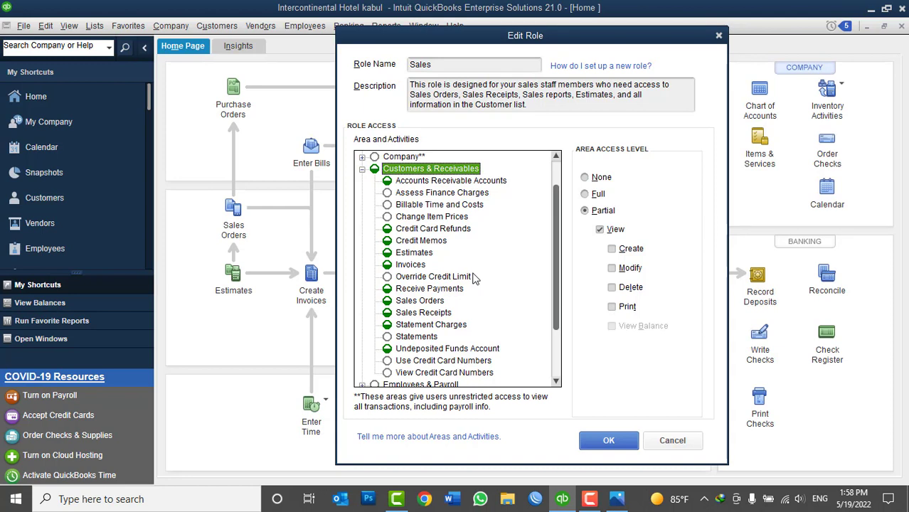
Step: Give Full access to AR Accounts, Finance Charges, Credit Memos, Estimates, Invoices; None to Credit Card Refunds
{"action": "left_click", "coordinate": [421, 183]}
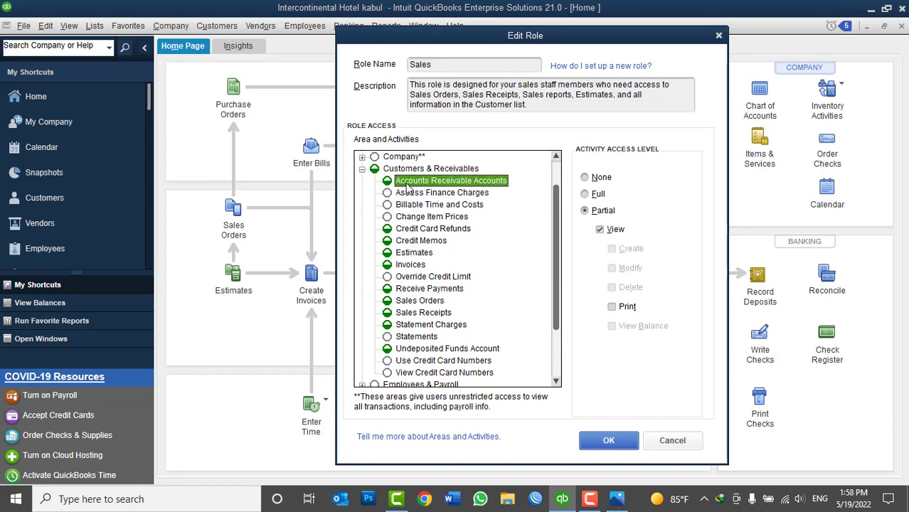
{"action": "left_click", "coordinate": [596, 194]}
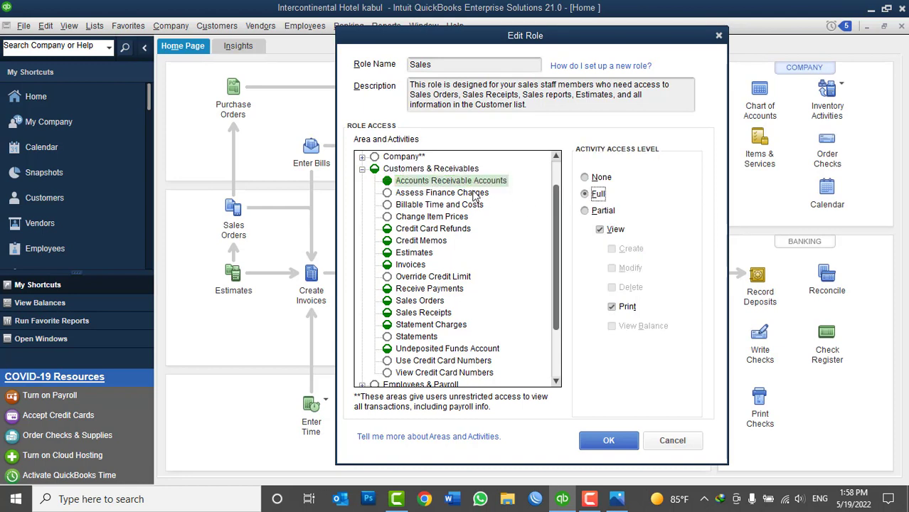
{"action": "left_click", "coordinate": [473, 193]}
{"action": "left_click", "coordinate": [588, 193]}
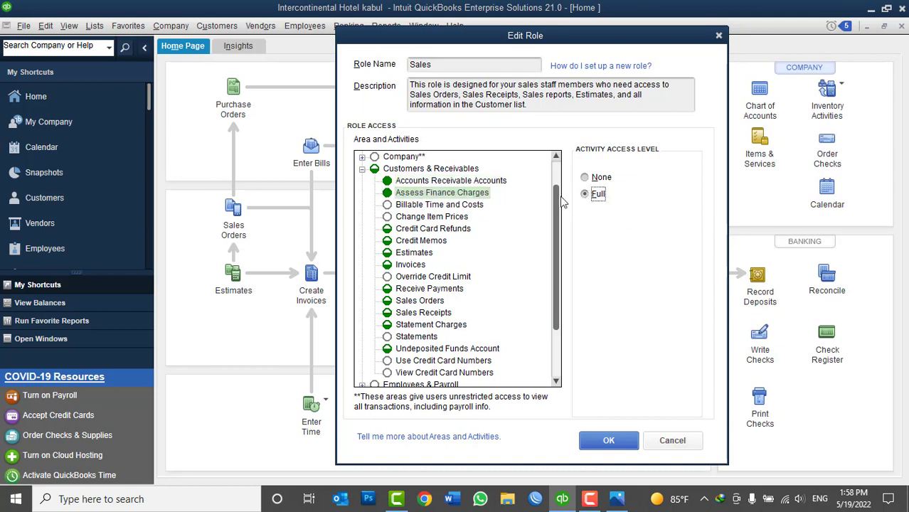
{"action": "left_click", "coordinate": [464, 206]}
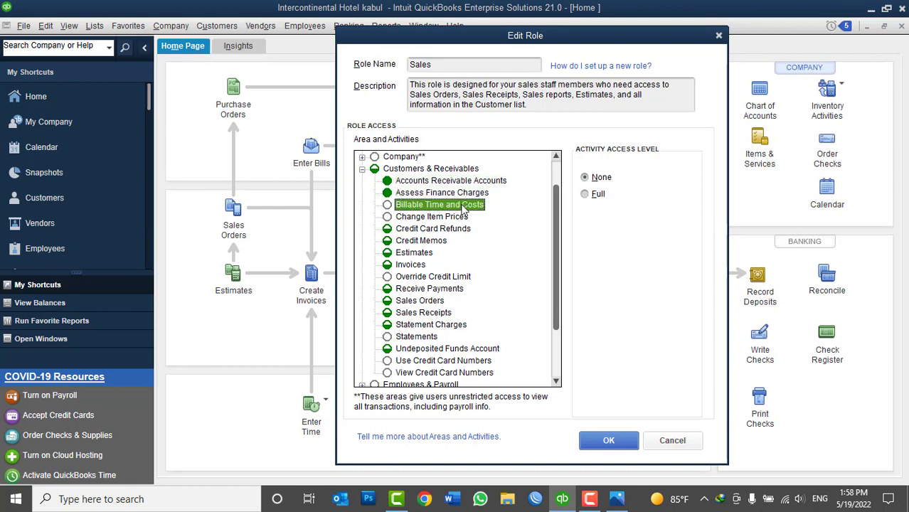
{"action": "left_click", "coordinate": [448, 217]}
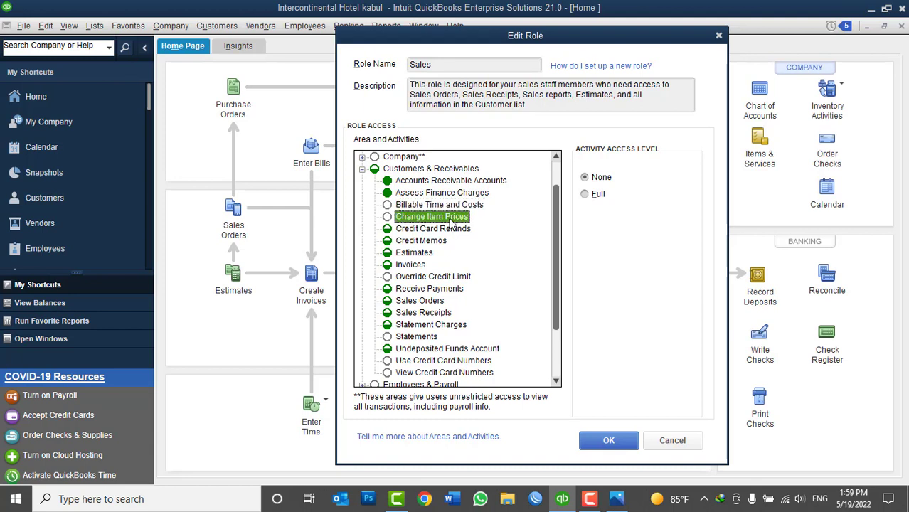
{"action": "left_click", "coordinate": [436, 229]}
{"action": "left_click", "coordinate": [584, 179]}
{"action": "left_click", "coordinate": [585, 178]}
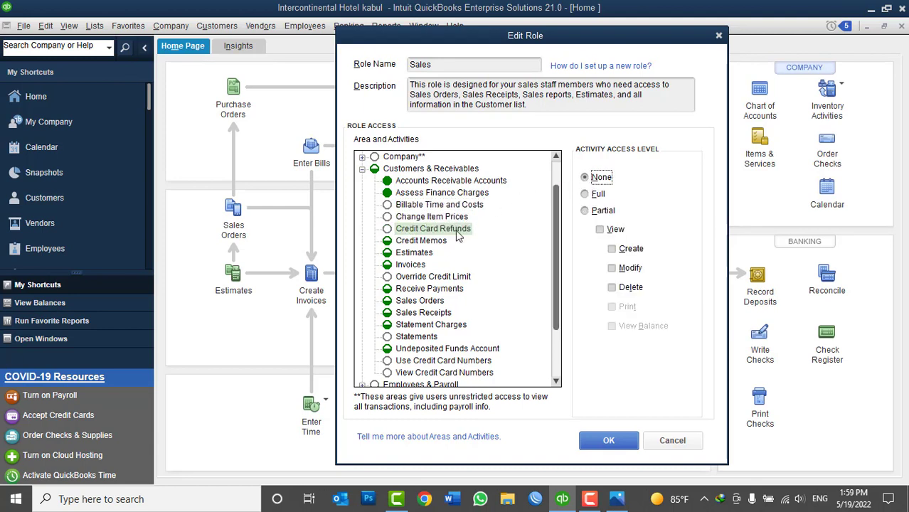
{"action": "left_click", "coordinate": [435, 241]}
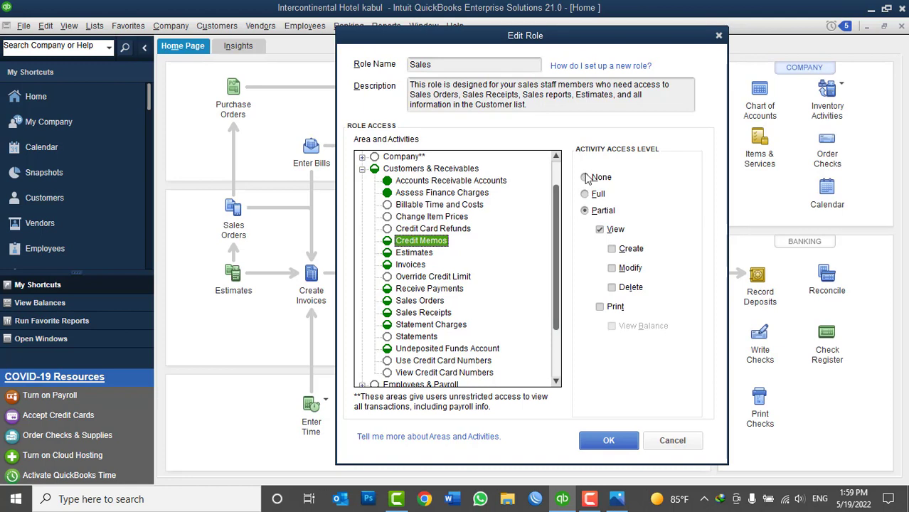
{"action": "left_click", "coordinate": [585, 194]}
{"action": "left_click", "coordinate": [423, 253]}
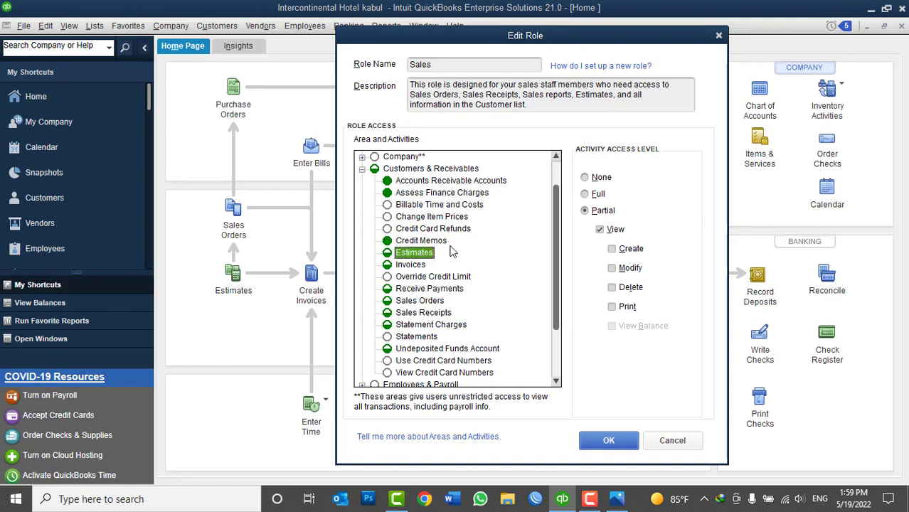
{"action": "left_click", "coordinate": [585, 193]}
{"action": "left_click", "coordinate": [421, 265]}
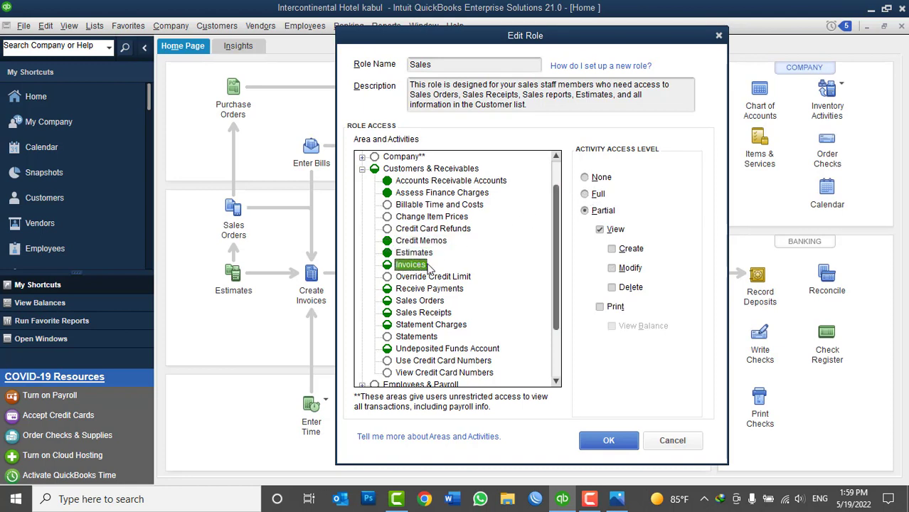
{"action": "left_click", "coordinate": [584, 194]}
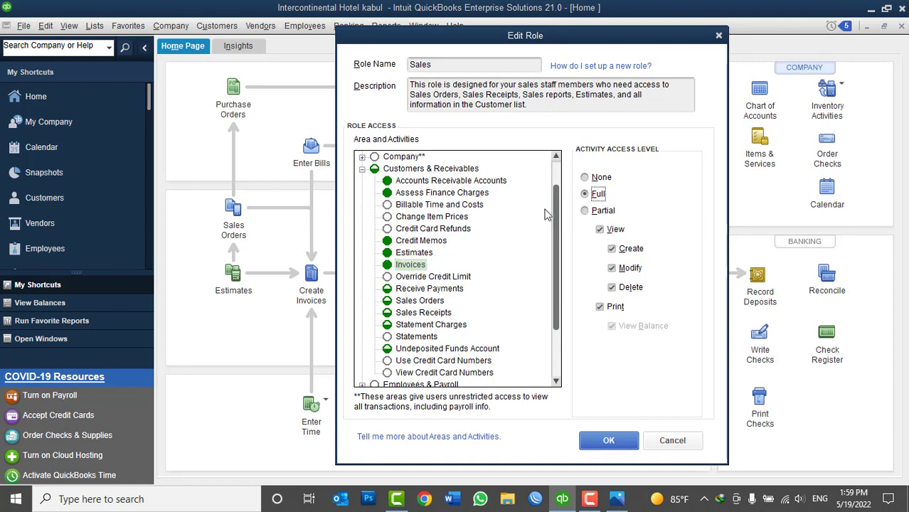
Step: Give Full access to Receive Payments, Sales Orders, Sales Receipts, Statements; None to Undeposited Funds
{"action": "left_click", "coordinate": [435, 277]}
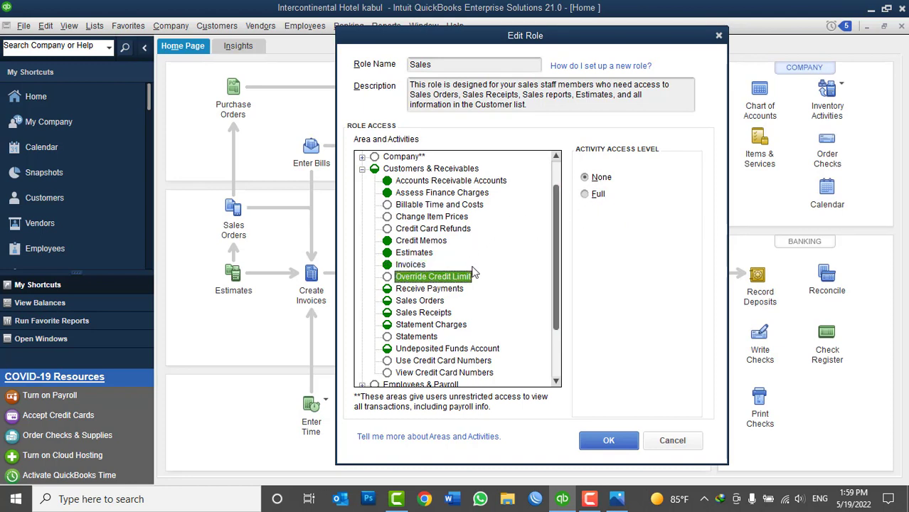
{"action": "left_click", "coordinate": [425, 288]}
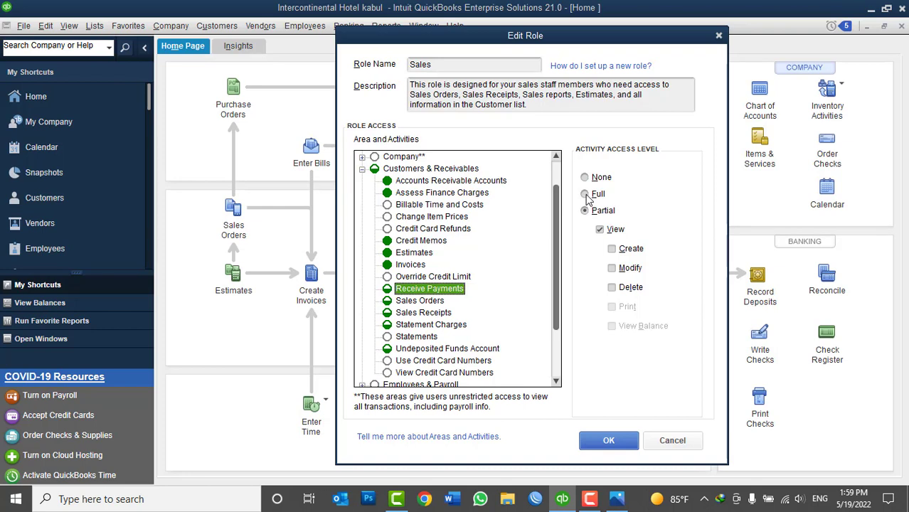
{"action": "left_click", "coordinate": [585, 194]}
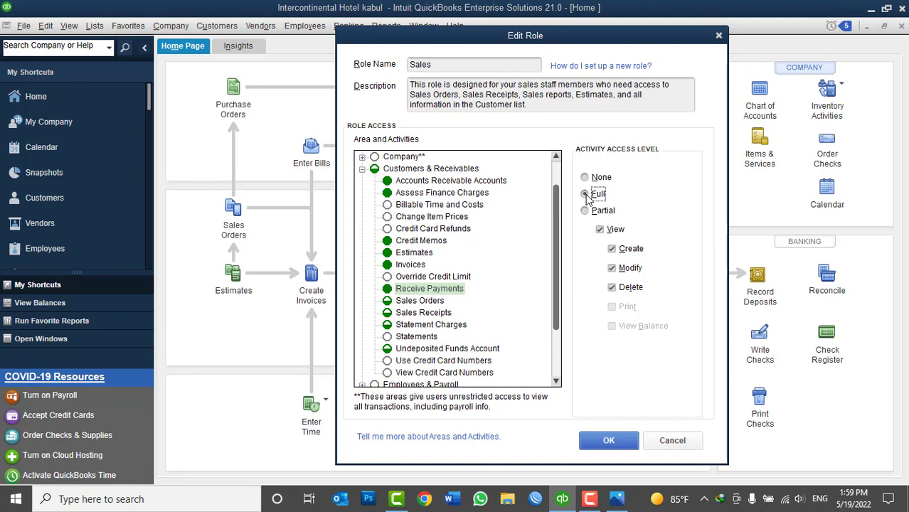
{"action": "left_click", "coordinate": [430, 302]}
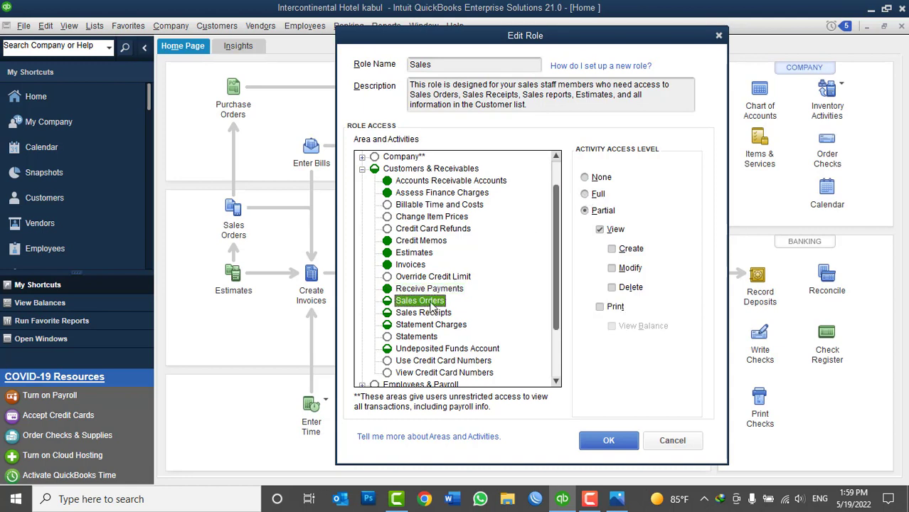
{"action": "left_click", "coordinate": [593, 197]}
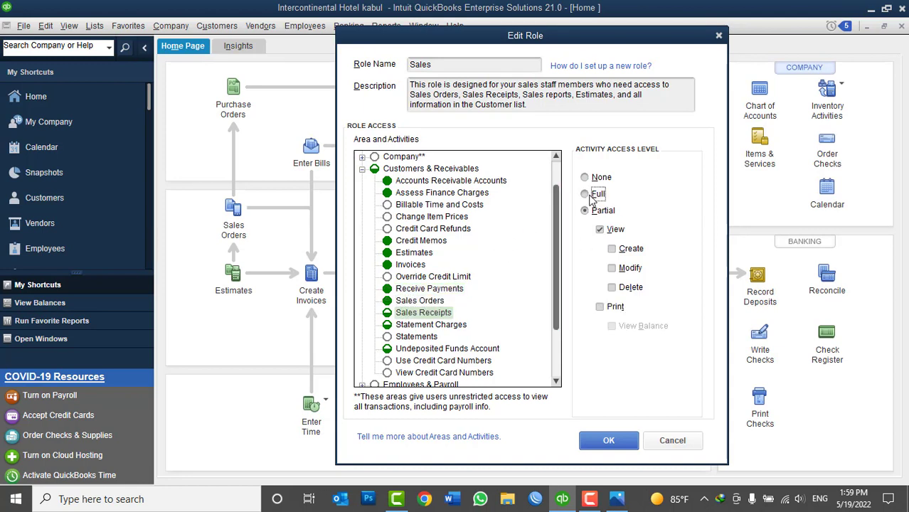
{"action": "left_click", "coordinate": [588, 196]}
{"action": "left_click", "coordinate": [441, 326]}
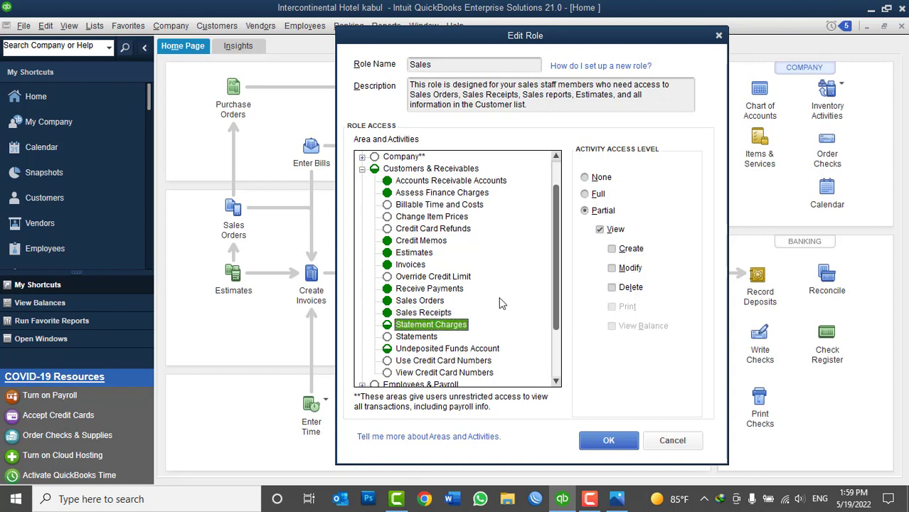
{"action": "left_click", "coordinate": [594, 196]}
{"action": "left_click", "coordinate": [420, 338]}
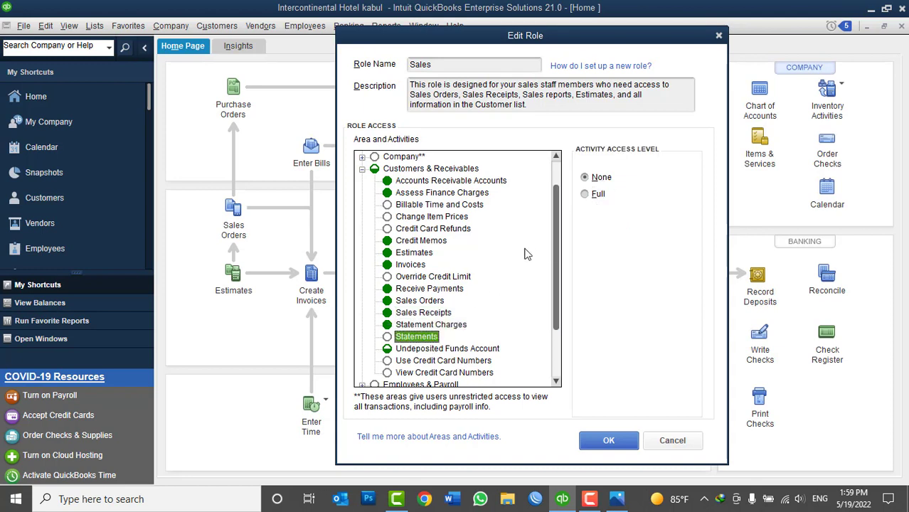
{"action": "left_click", "coordinate": [592, 196]}
{"action": "left_click", "coordinate": [417, 351]}
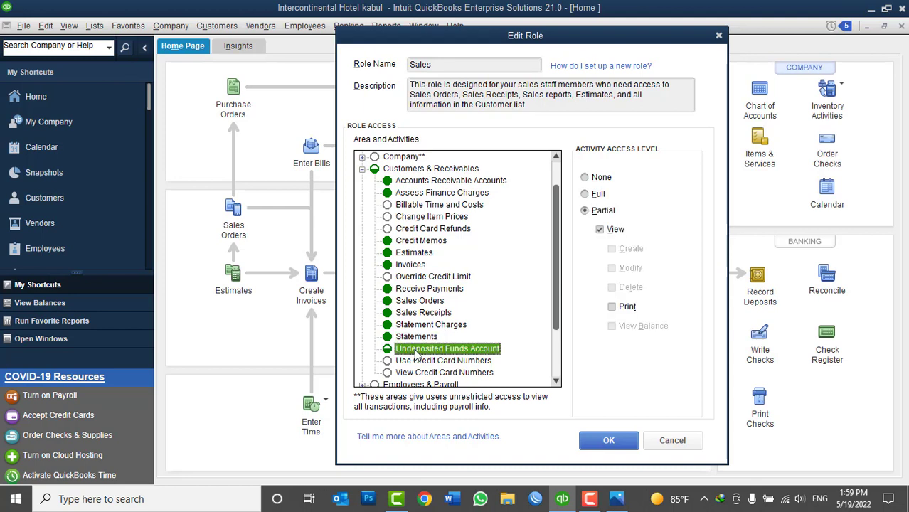
{"action": "left_click", "coordinate": [584, 179]}
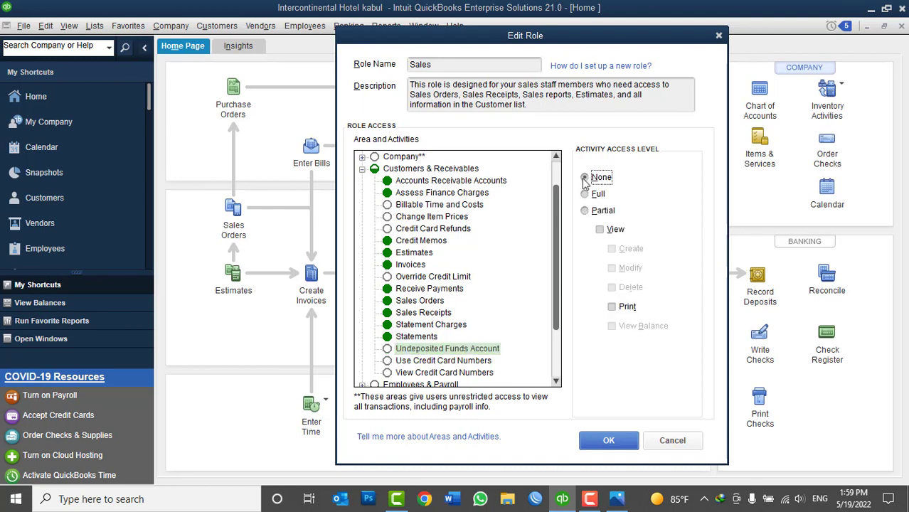
Step: Set Vendors & Payables' Transfer Inventory to None and save the Sales role
{"action": "scroll", "coordinate": [559, 271], "scroll_direction": "down", "scroll_amount": 2}
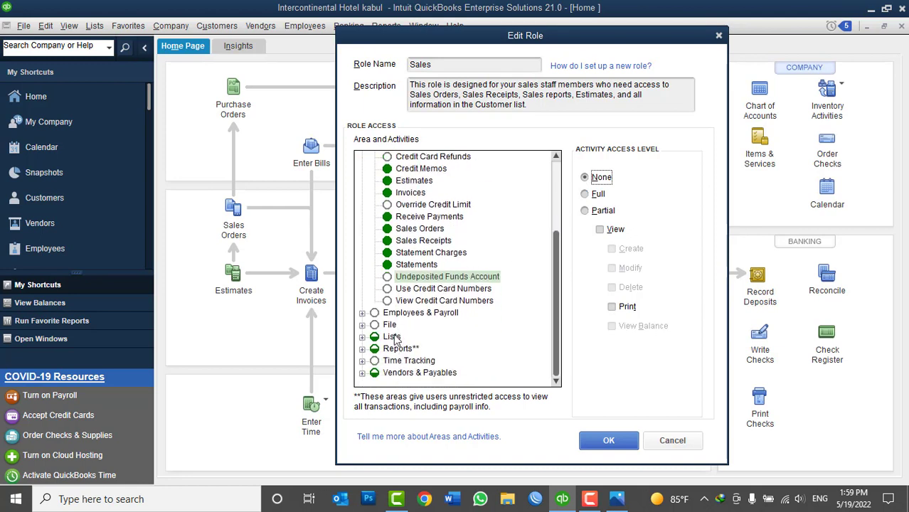
{"action": "left_click", "coordinate": [361, 373]}
{"action": "left_click", "coordinate": [420, 377]}
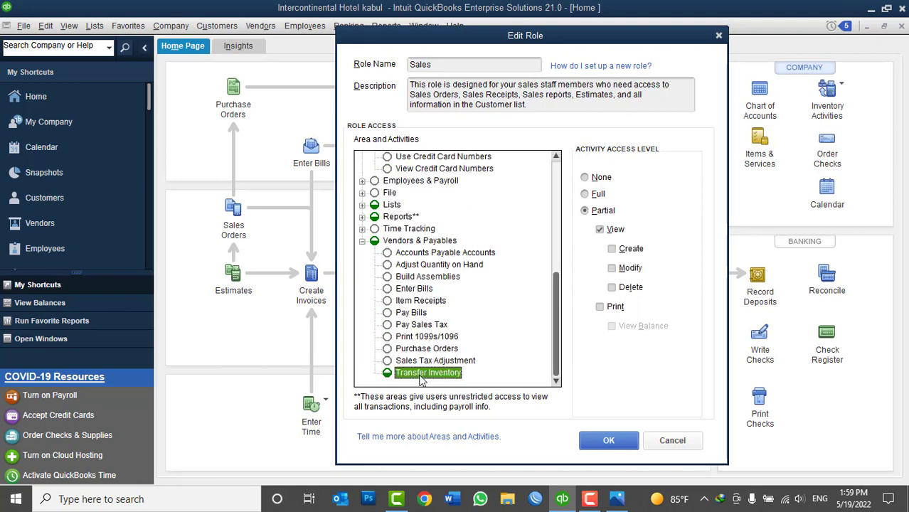
{"action": "left_click", "coordinate": [584, 180]}
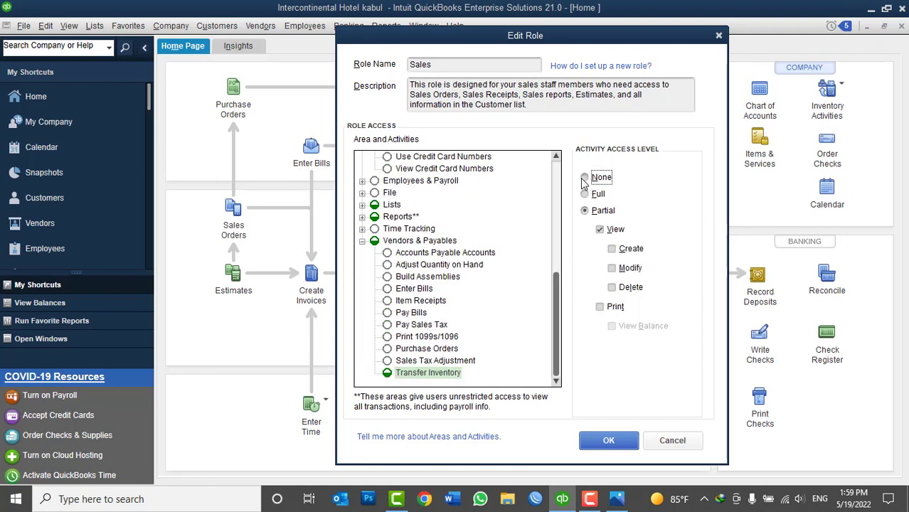
{"action": "left_click", "coordinate": [617, 447]}
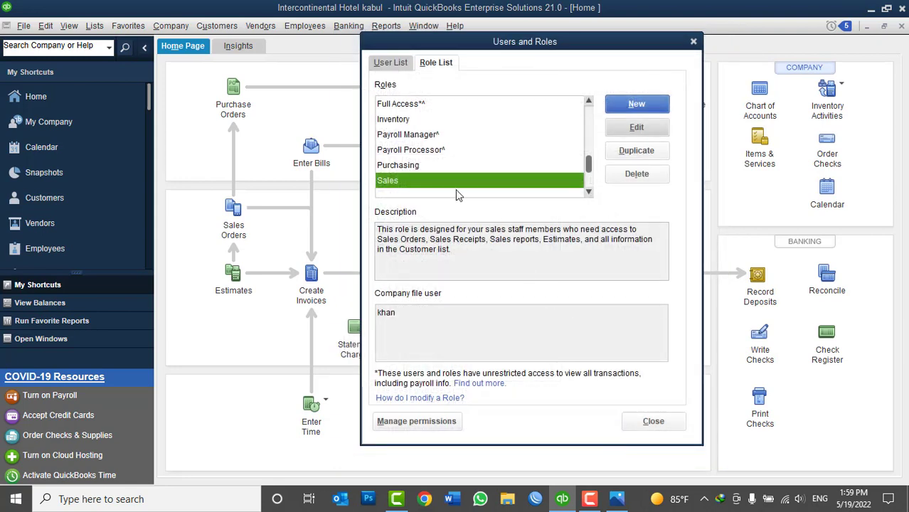
Step: Read the Sales role description, then view the user list showing the user's Sales role
{"action": "left_click", "coordinate": [392, 64]}
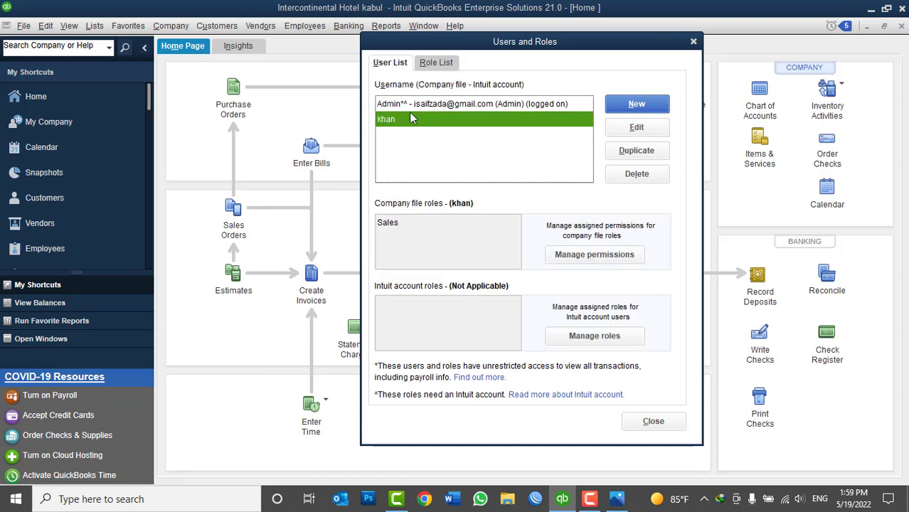
{"action": "left_click", "coordinate": [435, 62]}
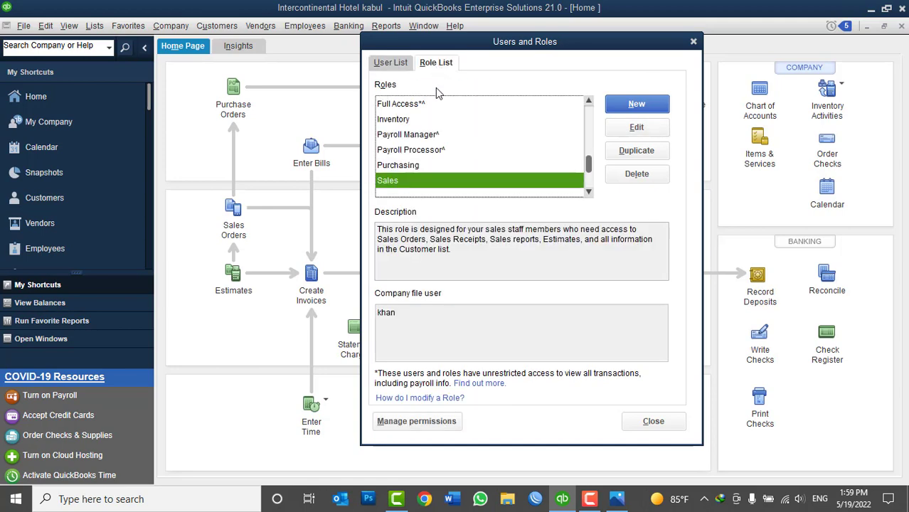
{"action": "left_click_drag", "start_coordinate": [452, 250], "coordinate": [378, 228]}
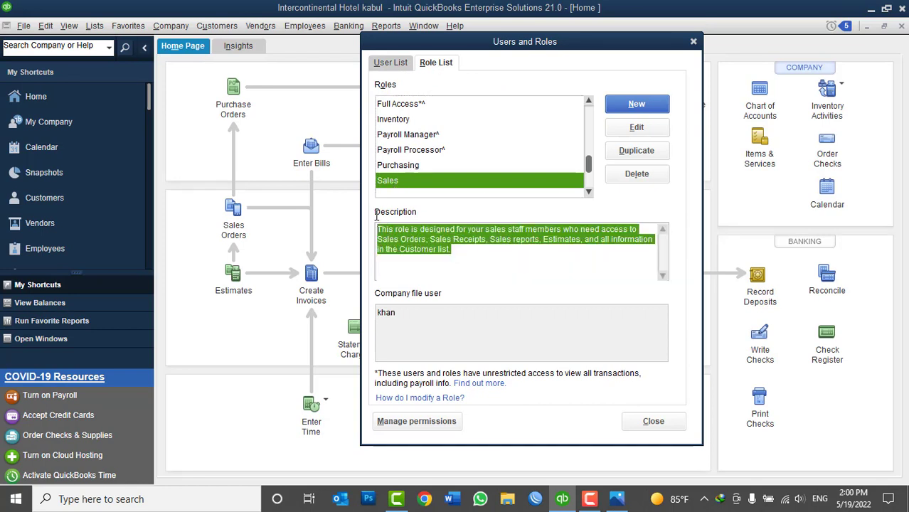
{"action": "left_click", "coordinate": [391, 63]}
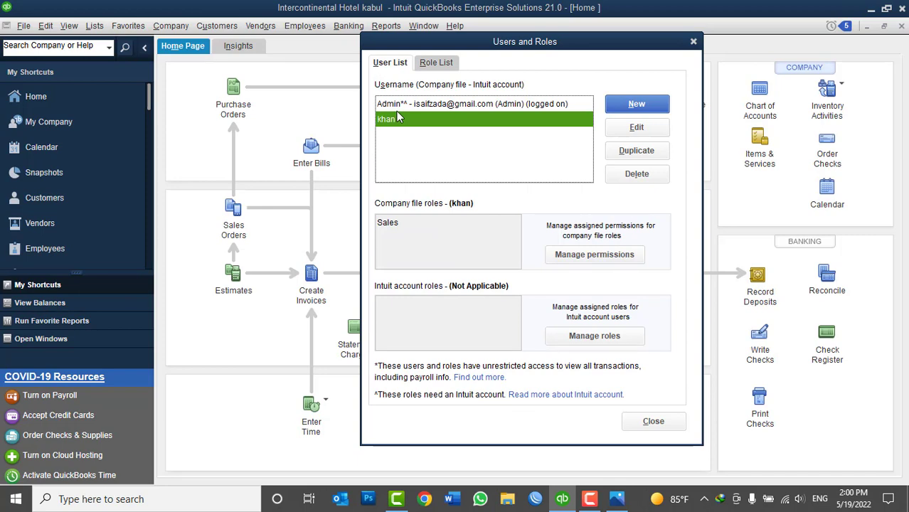
{"action": "left_click", "coordinate": [617, 499]}
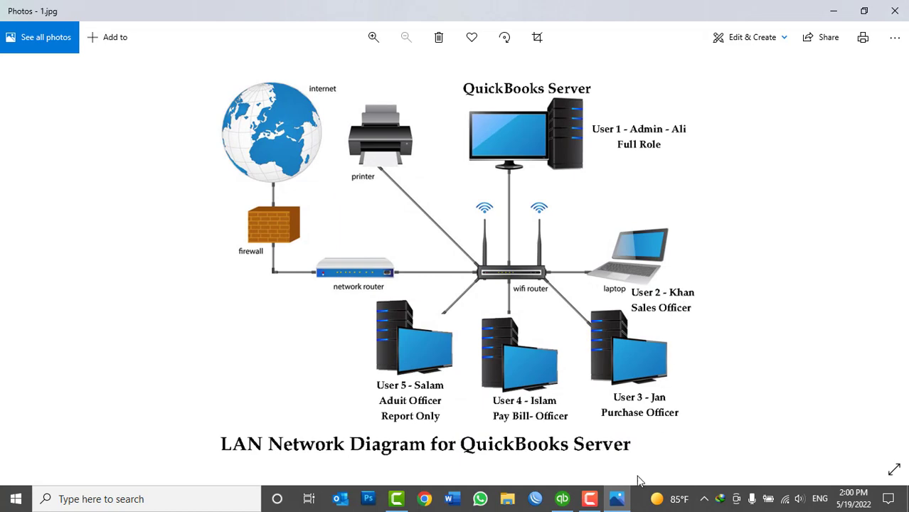
{"action": "left_click", "coordinate": [616, 499]}
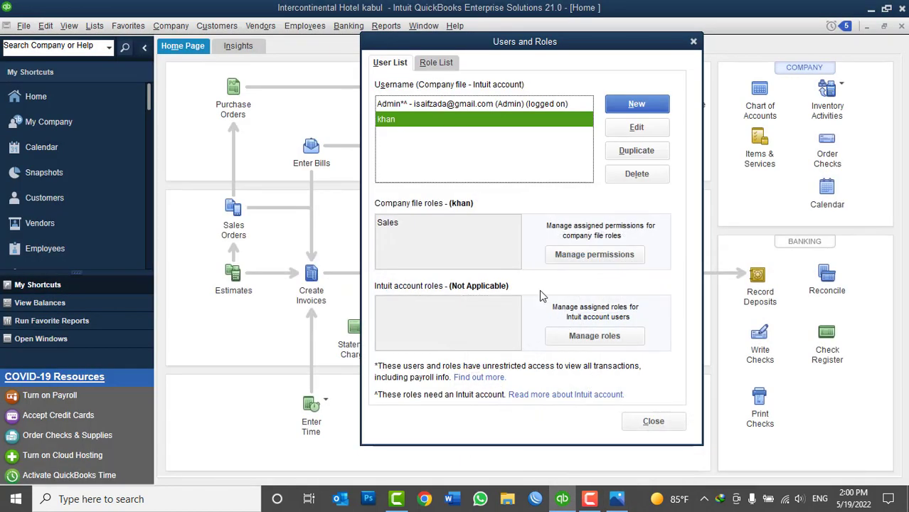
Step: Add a new user with a user name and a password entered twice
{"action": "left_click", "coordinate": [644, 108]}
{"action": "type", "text": "Jan"}
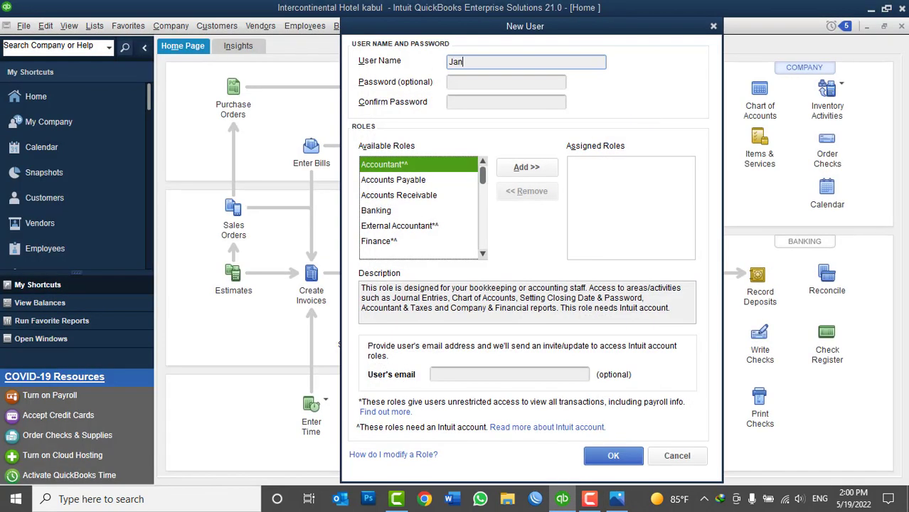
{"action": "key", "text": "Tab"}
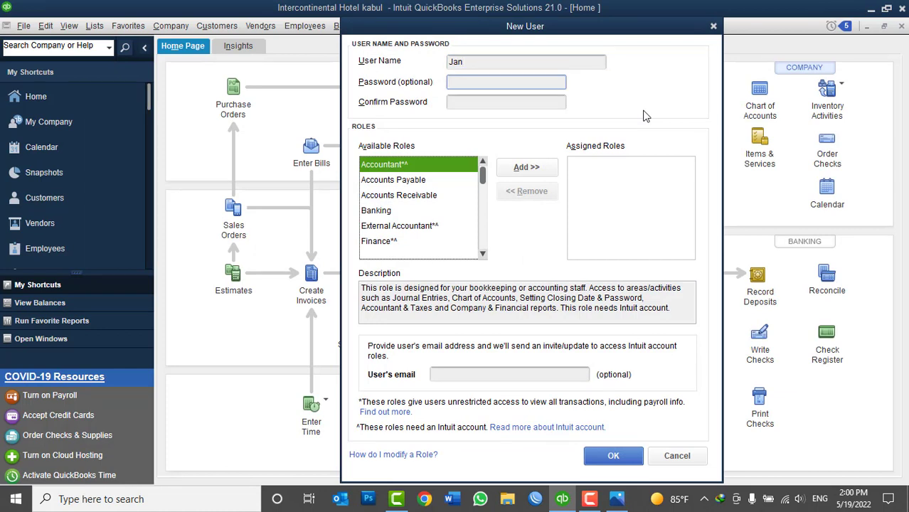
{"action": "key", "text": "Tab"}
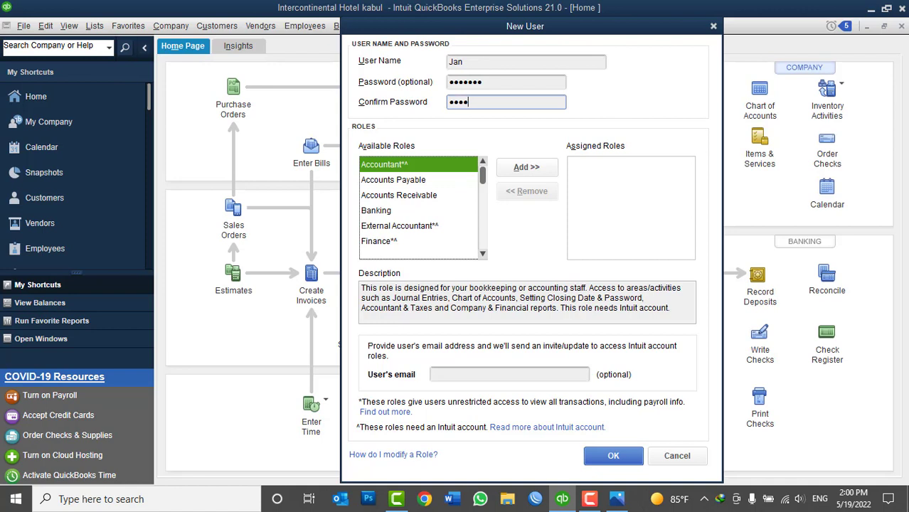
Step: Assign the Purchasing role to the new user and save it
{"action": "left_click", "coordinate": [482, 255]}
{"action": "left_click", "coordinate": [482, 255]}
{"action": "double_click", "coordinate": [483, 255]}
{"action": "left_click", "coordinate": [482, 255]}
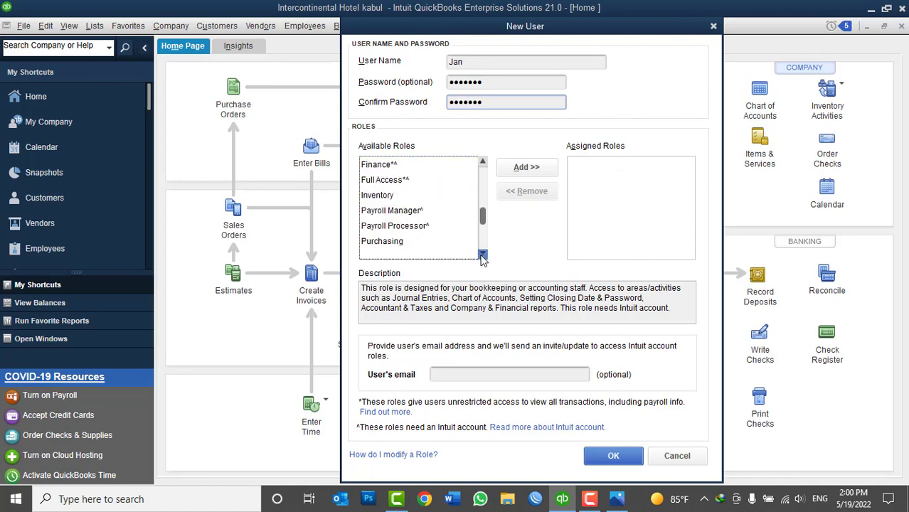
{"action": "left_click", "coordinate": [482, 254]}
{"action": "left_click", "coordinate": [409, 226]}
{"action": "left_click", "coordinate": [526, 167]}
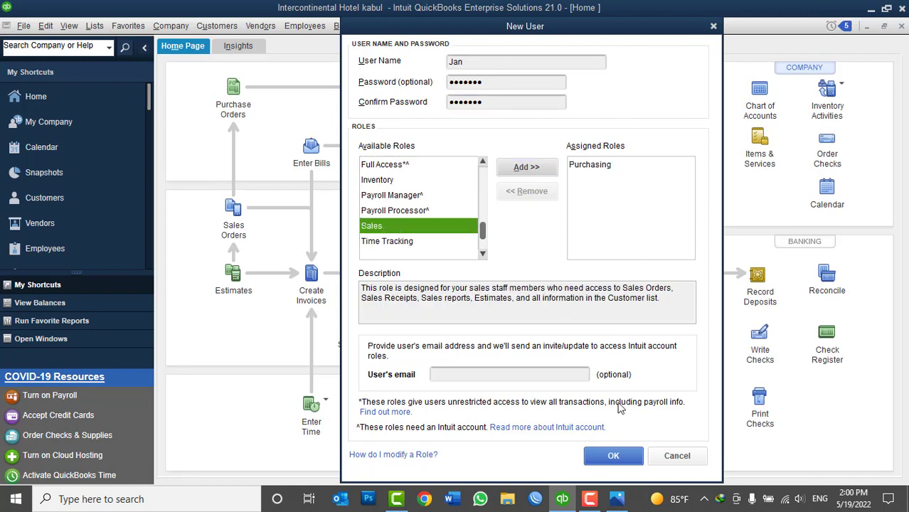
{"action": "left_click", "coordinate": [613, 456]}
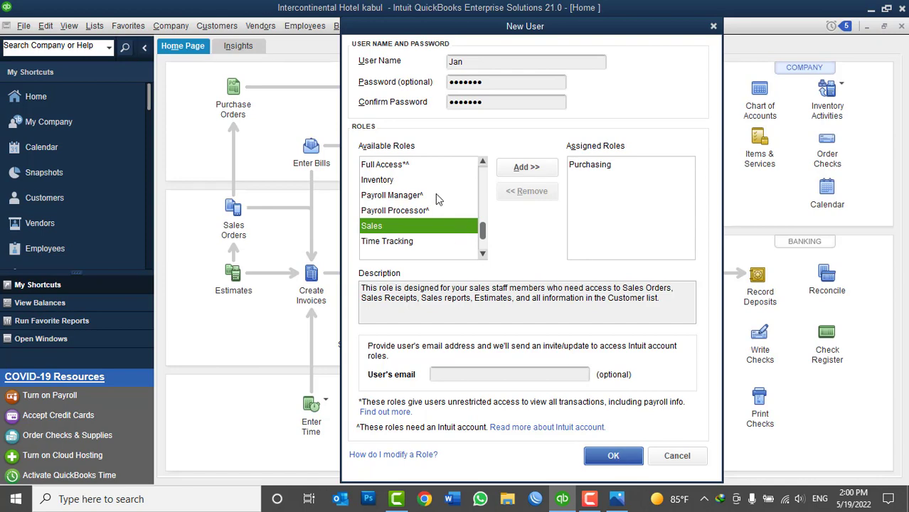
{"action": "left_click", "coordinate": [617, 498]}
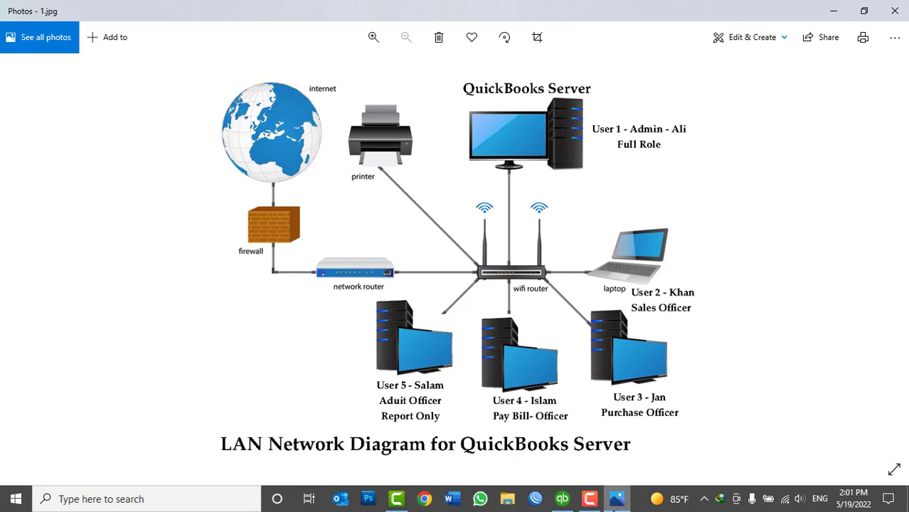
{"action": "mouse_move", "coordinate": [614, 507]}
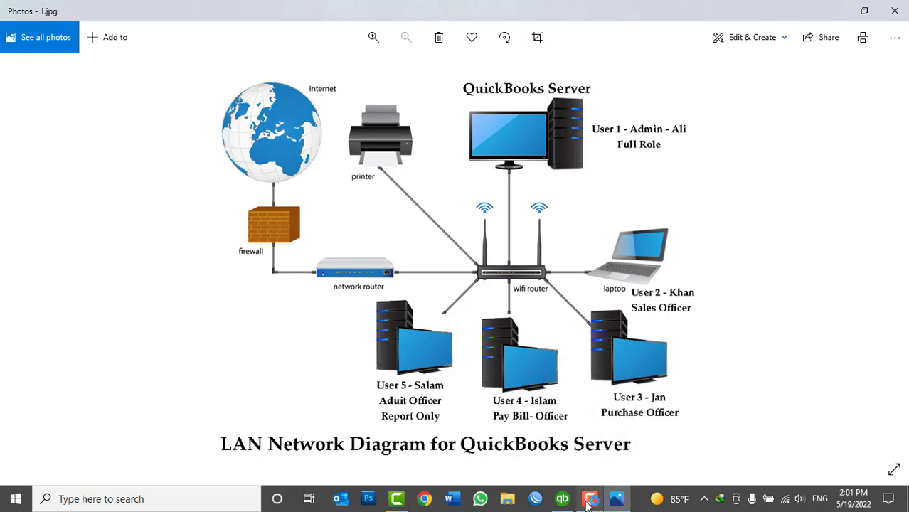
{"action": "left_click", "coordinate": [562, 499]}
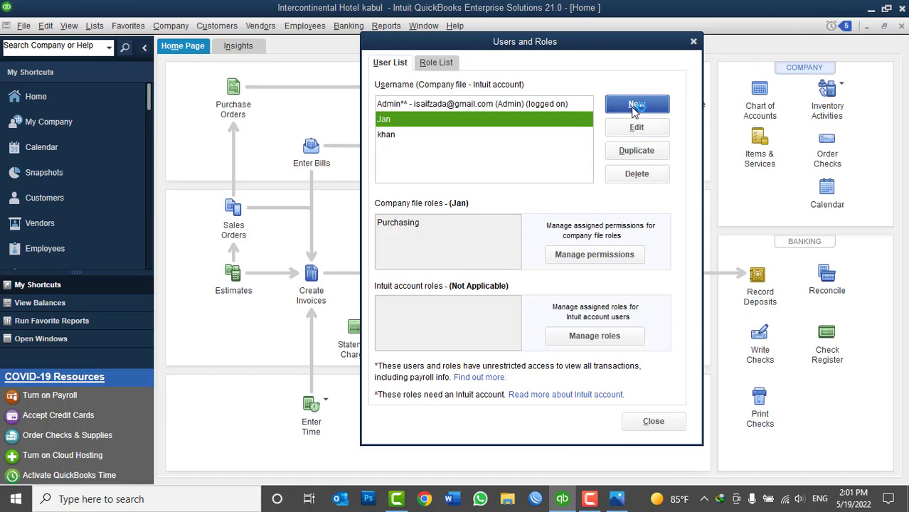
Step: Add another new user, correcting the typed user name, and enter its password twice
{"action": "left_click", "coordinate": [635, 104]}
{"action": "type", "text": "islam"}
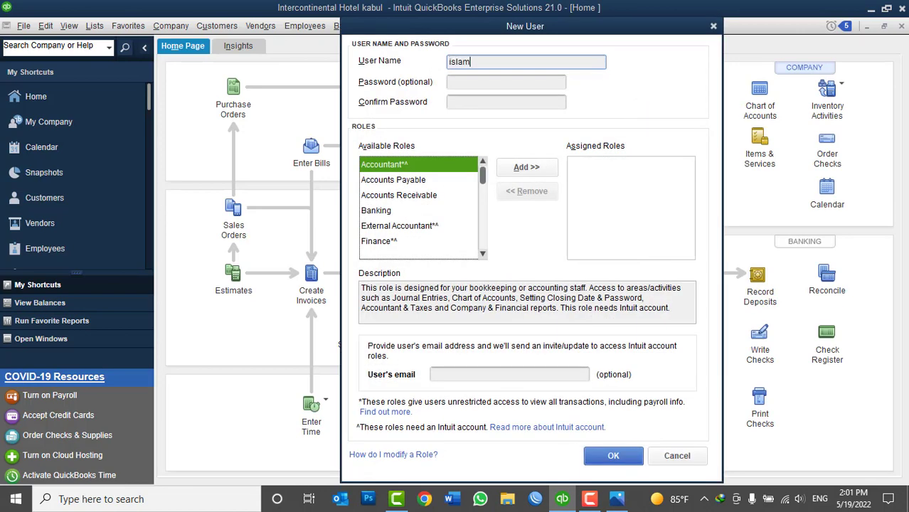
{"action": "type", "text": "Islam"}
{"action": "key", "text": "BackSpace"}
{"action": "key", "text": "BackSpace"}
{"action": "key", "text": "BackSpace"}
{"action": "key", "text": "BackSpace"}
{"action": "key", "text": "BackSpace"}
{"action": "type", "text": "islam"}
{"action": "key", "text": "Tab"}
{"action": "type", "text": "********"}
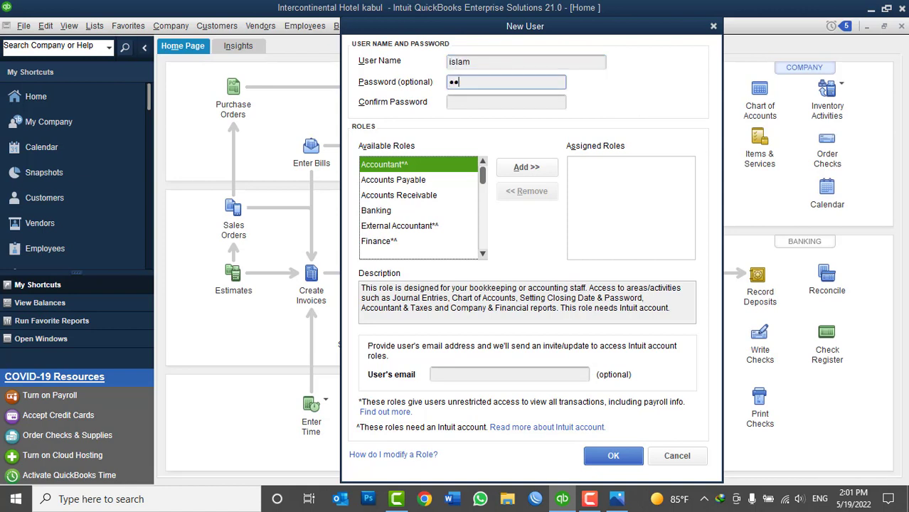
{"action": "key", "text": "Tab"}
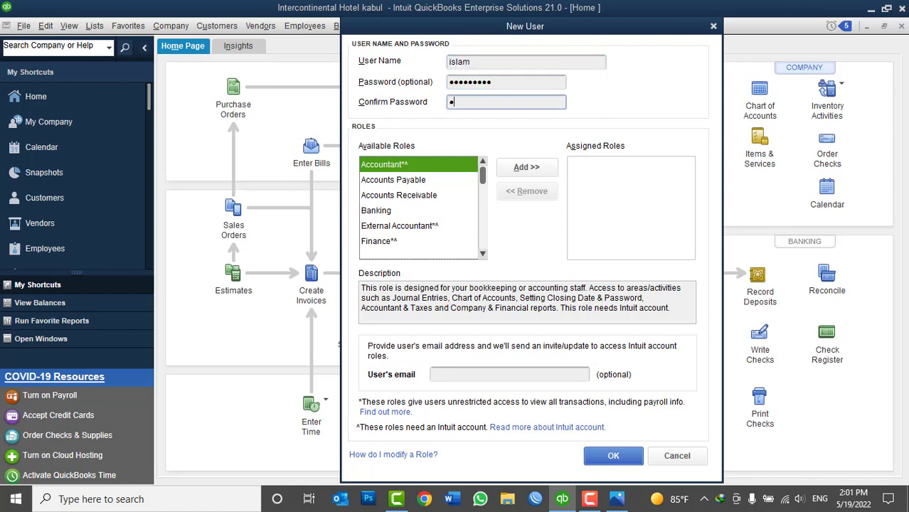
{"action": "type", "text": "*********"}
Step: Assign the Purchasing role to this second user and save it
{"action": "left_click", "coordinate": [483, 254]}
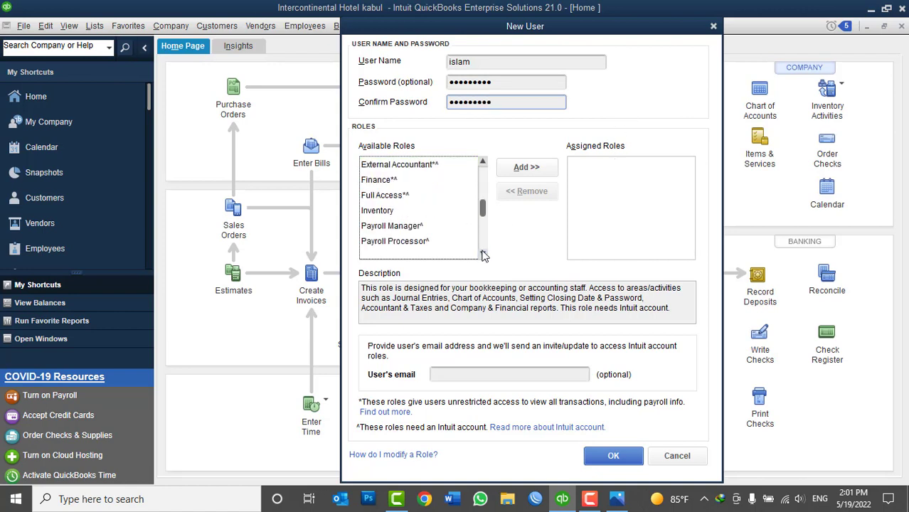
{"action": "left_click", "coordinate": [483, 253]}
{"action": "left_click", "coordinate": [483, 254]}
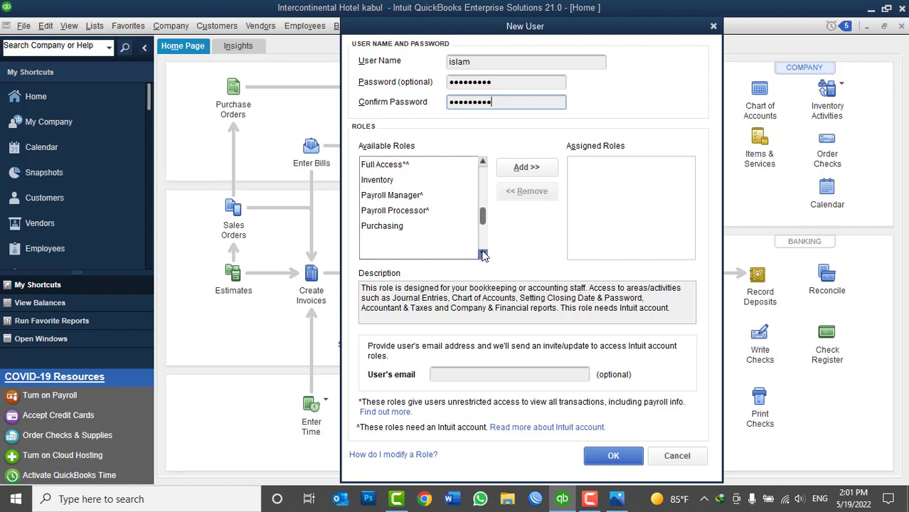
{"action": "left_click", "coordinate": [483, 254]}
{"action": "left_click", "coordinate": [483, 254]}
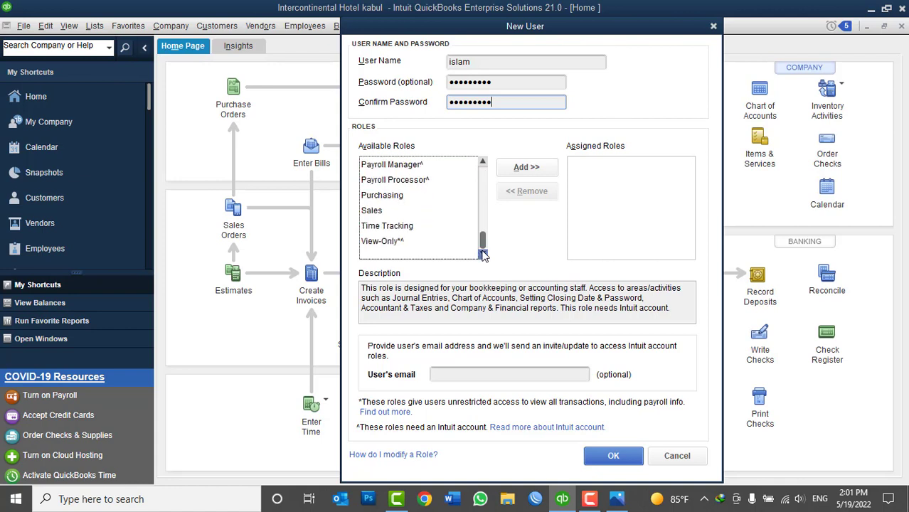
{"action": "left_click", "coordinate": [393, 198]}
{"action": "left_click", "coordinate": [517, 167]}
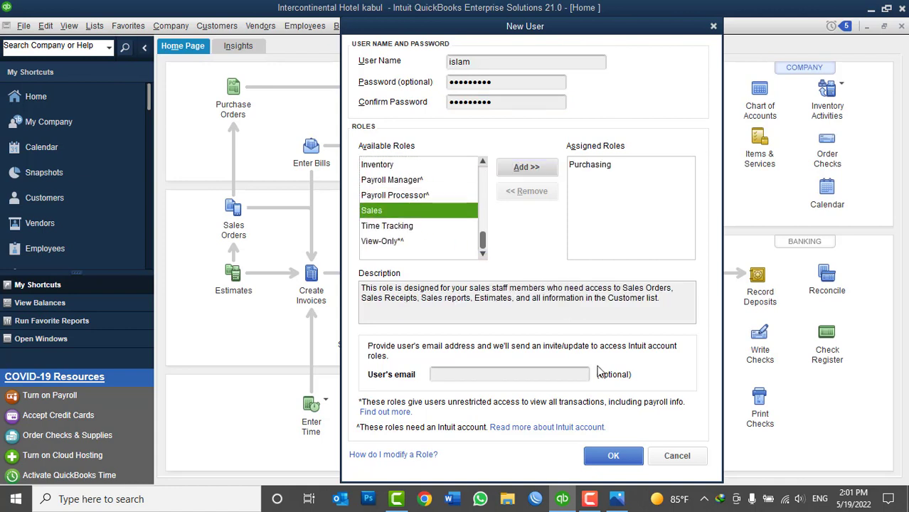
{"action": "left_click", "coordinate": [621, 458]}
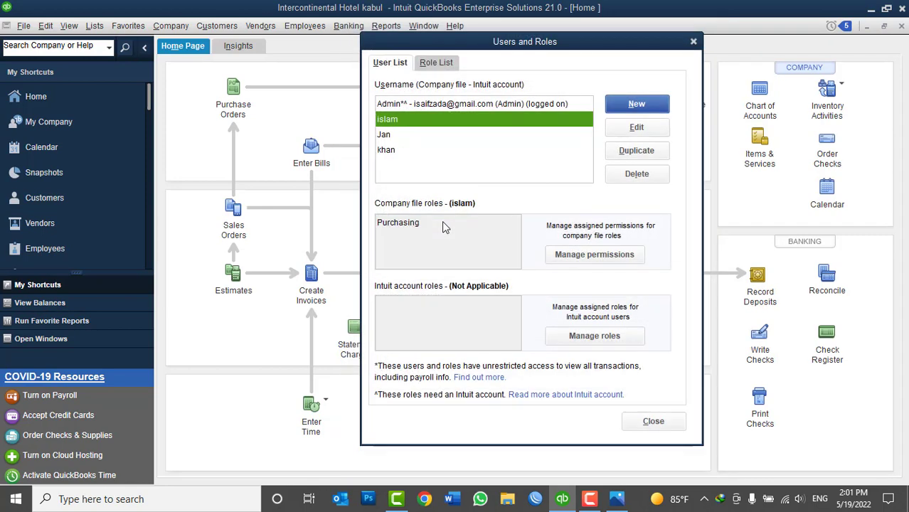
Step: Check each user's assigned role: one Sales and two Purchasing users
{"action": "left_click", "coordinate": [391, 150]}
{"action": "left_click", "coordinate": [395, 121]}
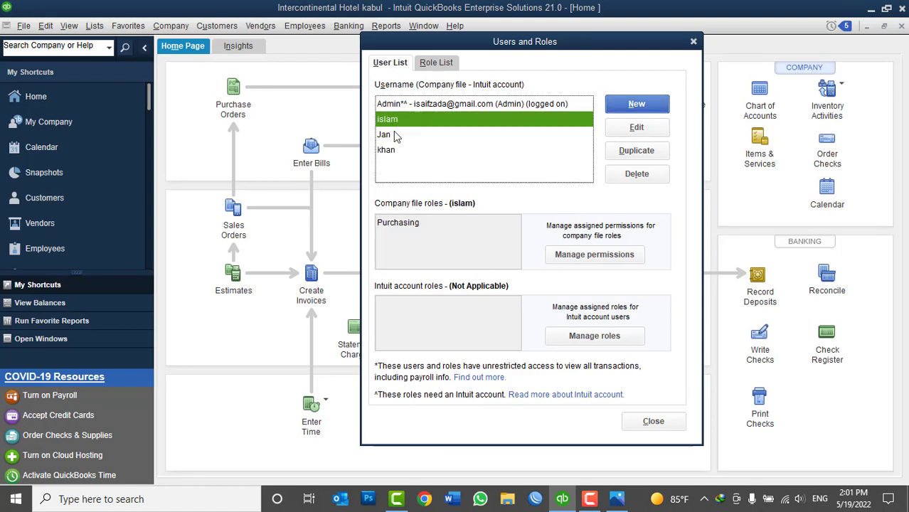
{"action": "left_click", "coordinate": [389, 150]}
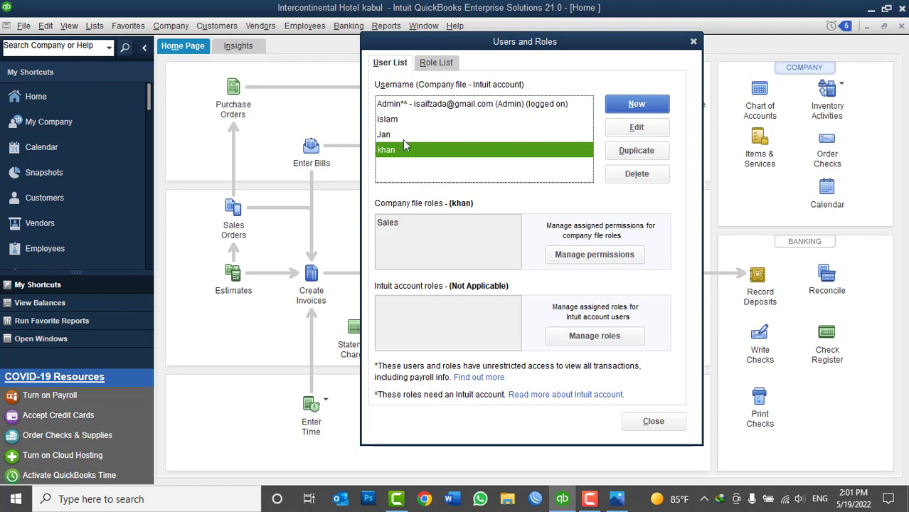
{"action": "left_click", "coordinate": [390, 134]}
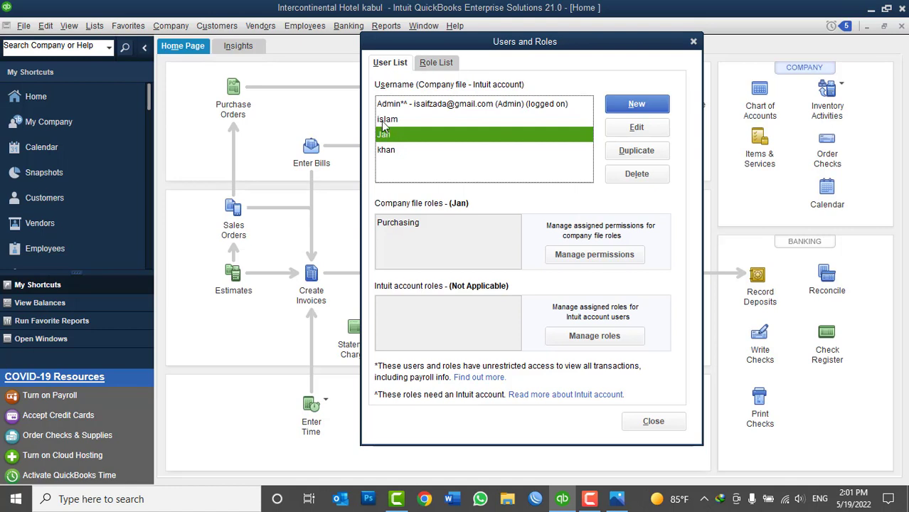
{"action": "left_click", "coordinate": [384, 121]}
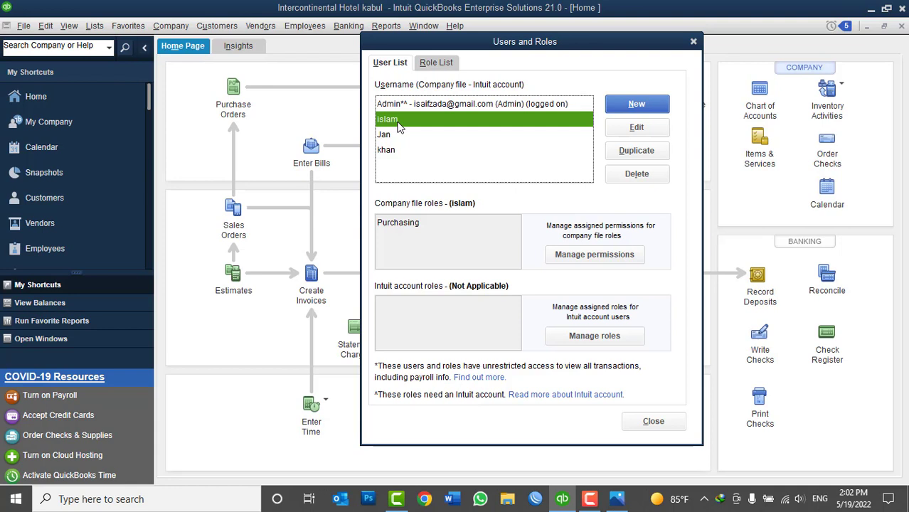
{"action": "left_click", "coordinate": [389, 137]}
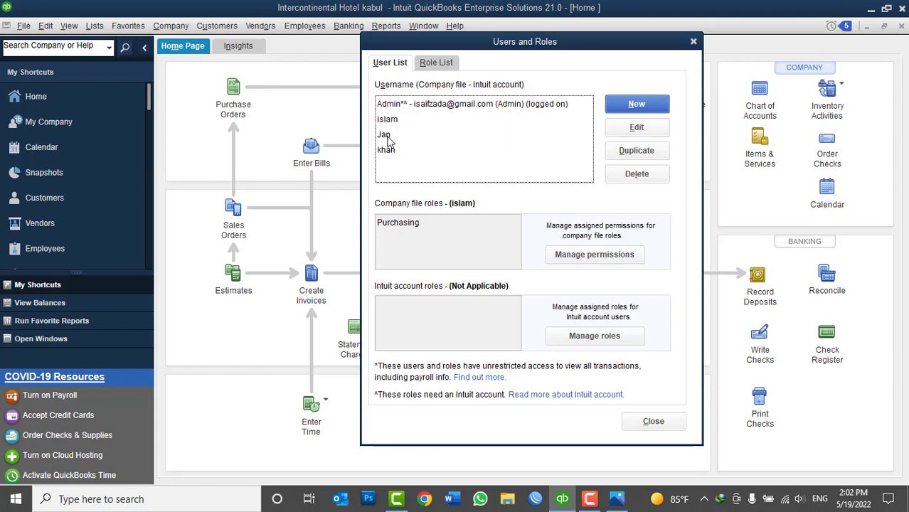
{"action": "left_click", "coordinate": [435, 64]}
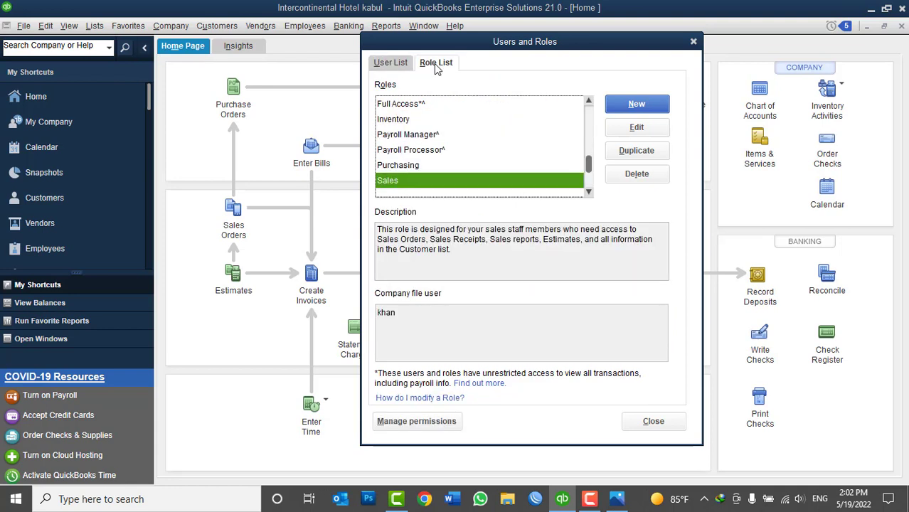
Step: Select the Purchasing role, held by two users, and open it in Edit Role
{"action": "scroll", "coordinate": [398, 182], "scroll_direction": "down", "scroll_amount": 1}
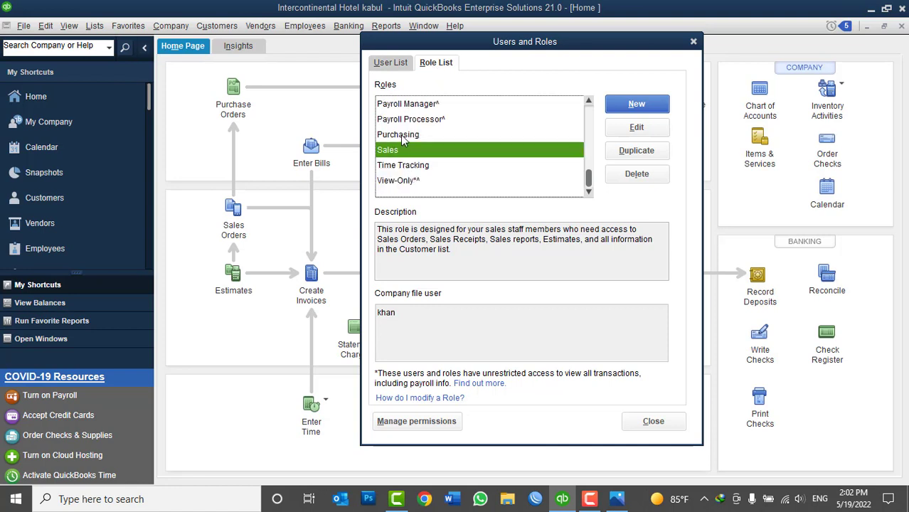
{"action": "left_click", "coordinate": [400, 135]}
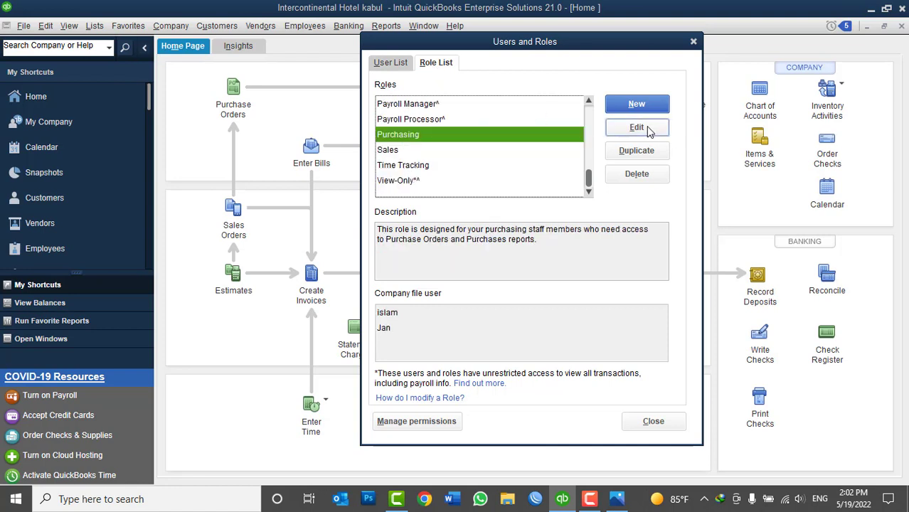
{"action": "left_click", "coordinate": [637, 128]}
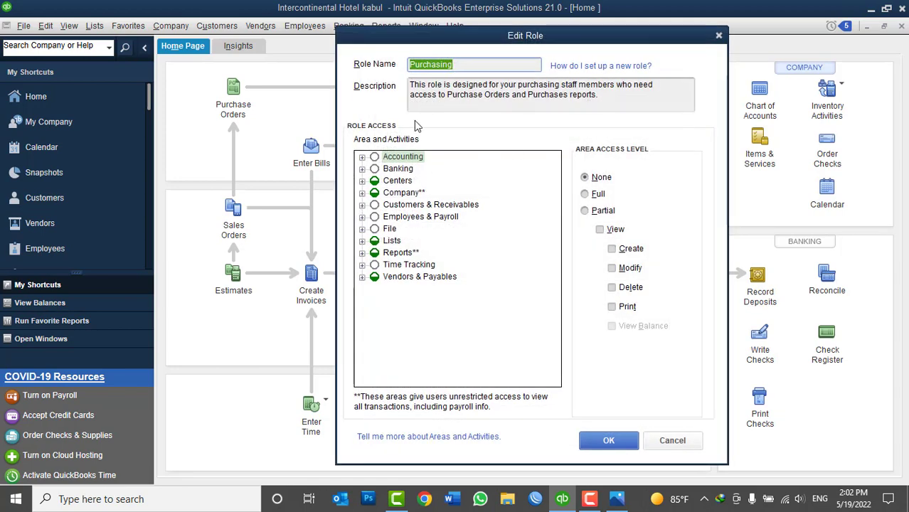
Step: Remove all Customer Center and Employee Center access from the Purchasing role
{"action": "left_click", "coordinate": [362, 181]}
{"action": "left_click", "coordinate": [421, 193]}
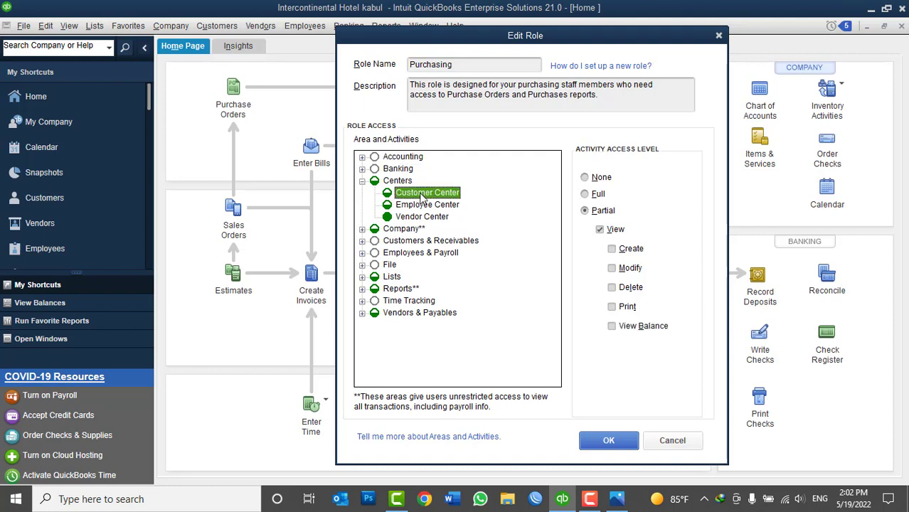
{"action": "left_click", "coordinate": [584, 177]}
{"action": "left_click", "coordinate": [429, 205]}
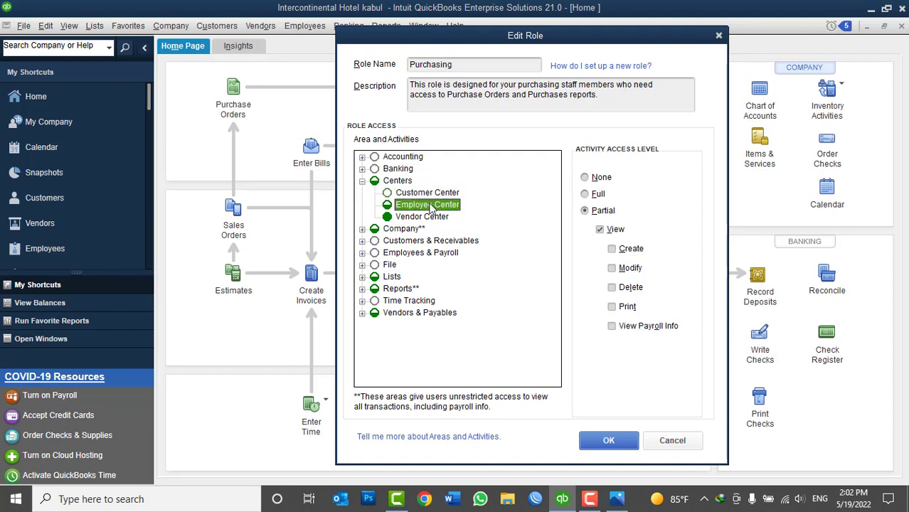
{"action": "left_click", "coordinate": [584, 178]}
{"action": "left_click", "coordinate": [425, 217]}
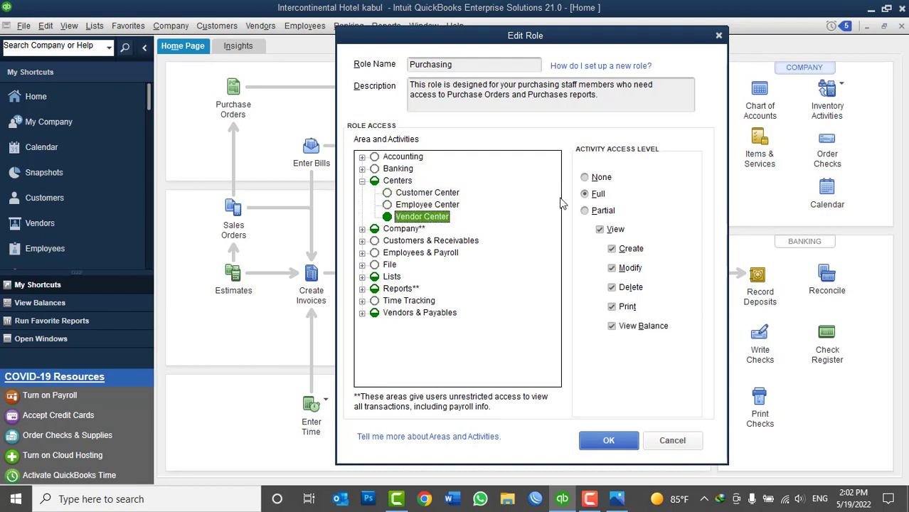
Step: Set Calendar and Remote Access in the Company area to None
{"action": "left_click", "coordinate": [402, 231]}
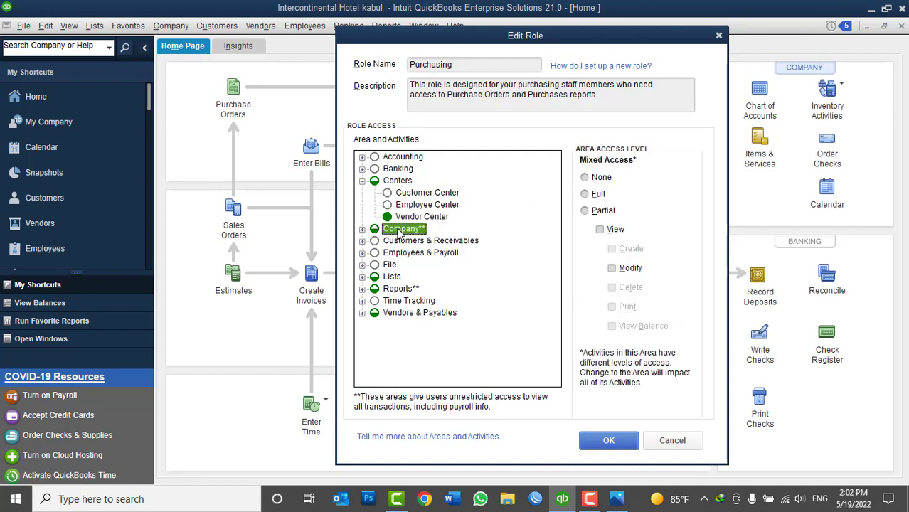
{"action": "left_click", "coordinate": [362, 229]}
{"action": "left_click", "coordinate": [413, 229]}
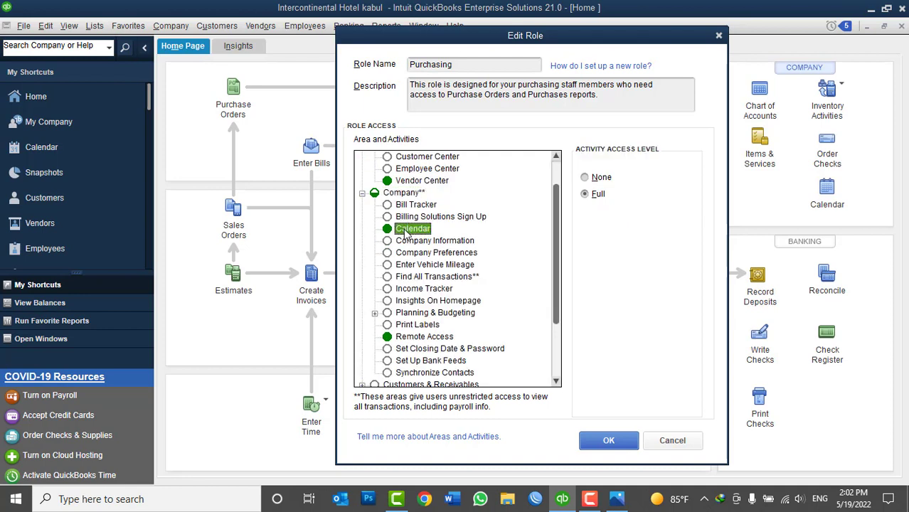
{"action": "left_click", "coordinate": [585, 177]}
{"action": "left_click", "coordinate": [424, 336]}
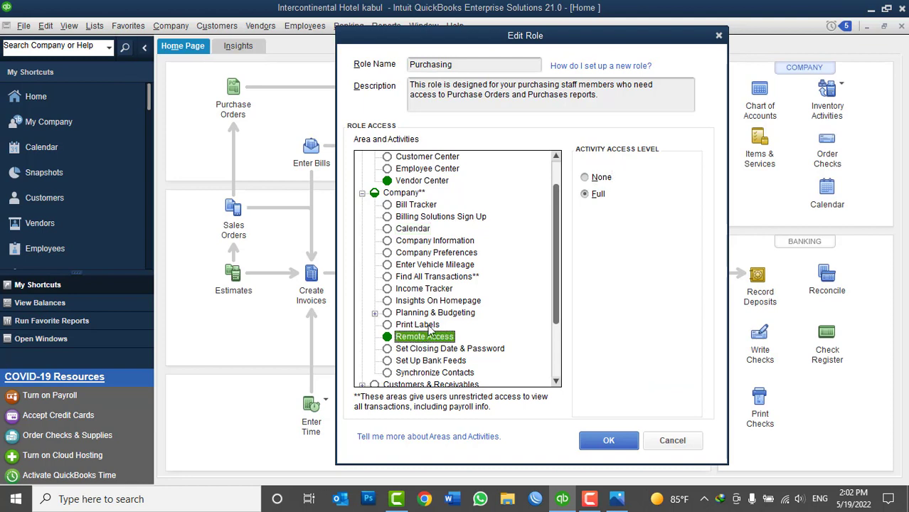
{"action": "left_click", "coordinate": [585, 177]}
{"action": "left_click", "coordinate": [362, 193]}
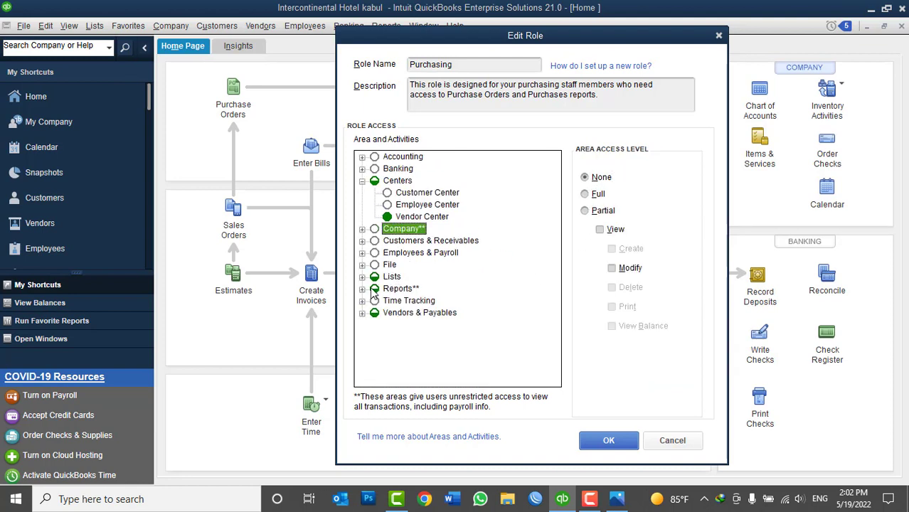
Step: Give Enter Bills and Item Receipts full access under Vendors & Payables
{"action": "left_click", "coordinate": [362, 312]}
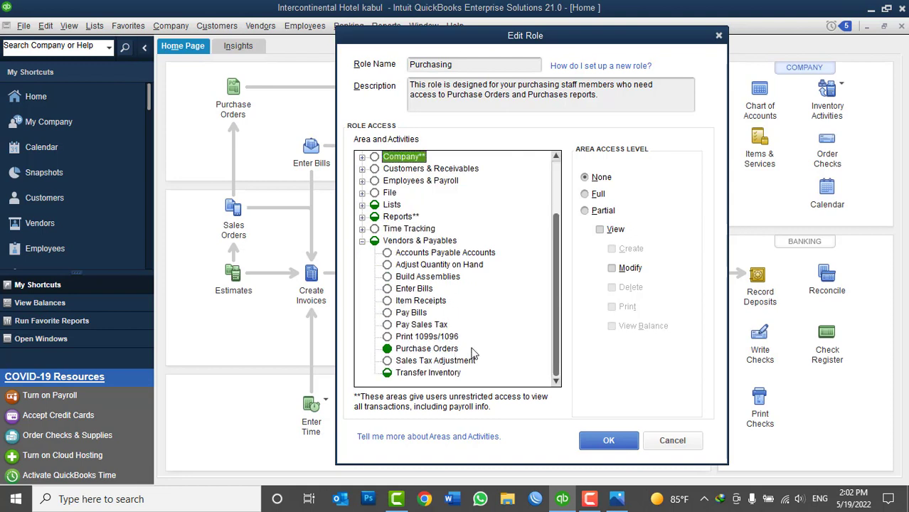
{"action": "left_click", "coordinate": [416, 374]}
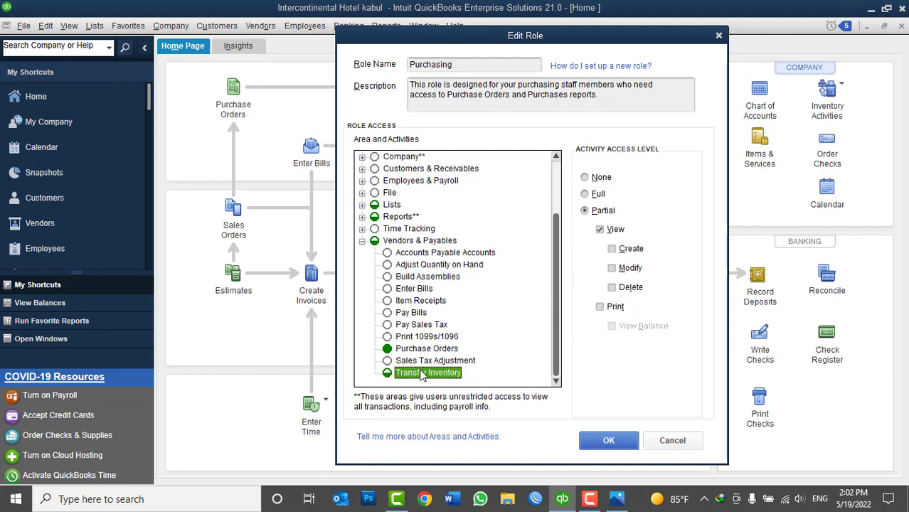
{"action": "left_click", "coordinate": [592, 177]}
{"action": "left_click", "coordinate": [424, 290]}
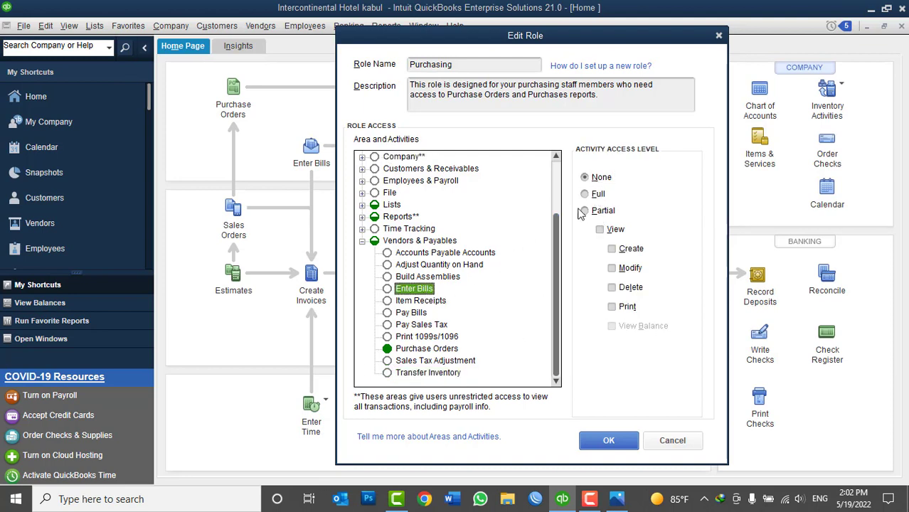
{"action": "left_click", "coordinate": [591, 195]}
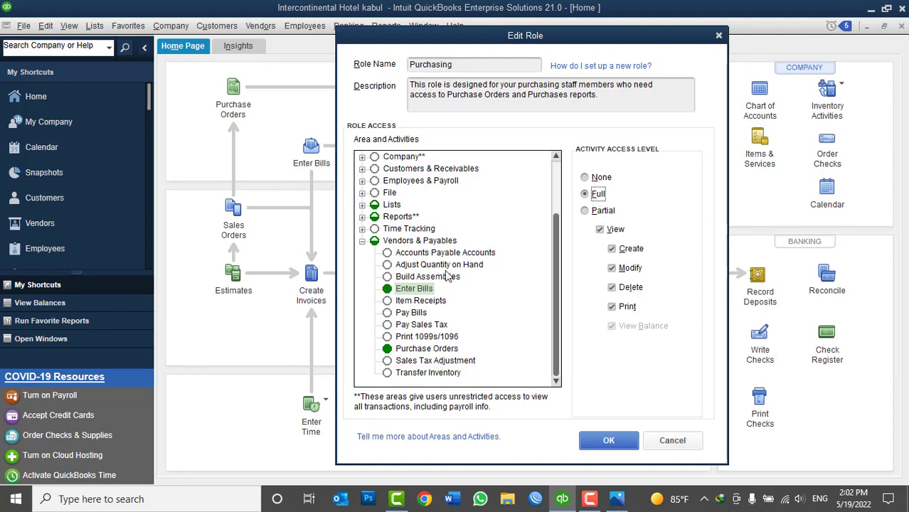
{"action": "left_click", "coordinate": [419, 301]}
{"action": "left_click", "coordinate": [590, 194]}
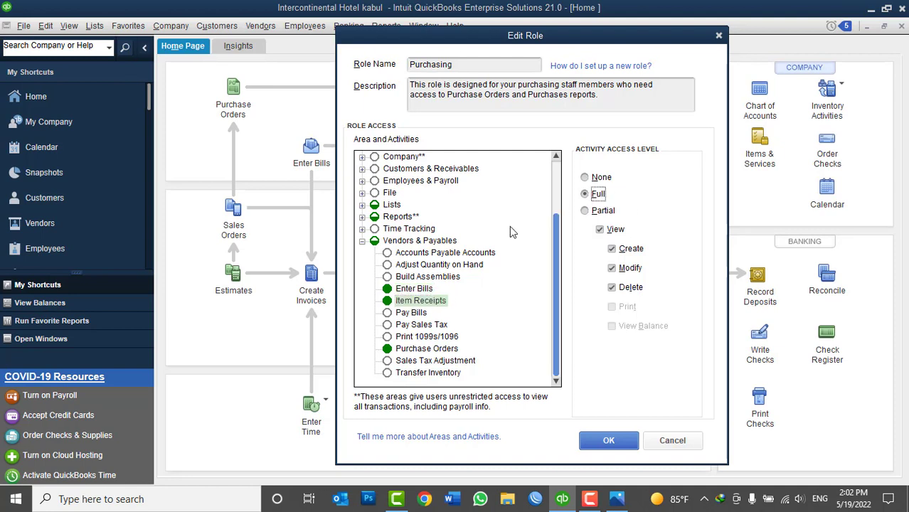
Step: Give Adjust Quantity on Hand, Build Assemblies and Transfer Inventory full access, then save the role
{"action": "left_click", "coordinate": [441, 265]}
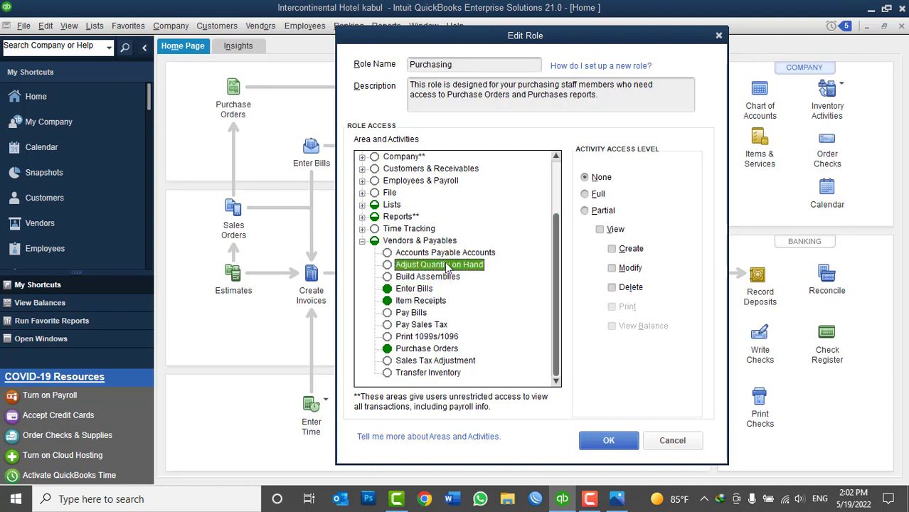
{"action": "left_click", "coordinate": [590, 194]}
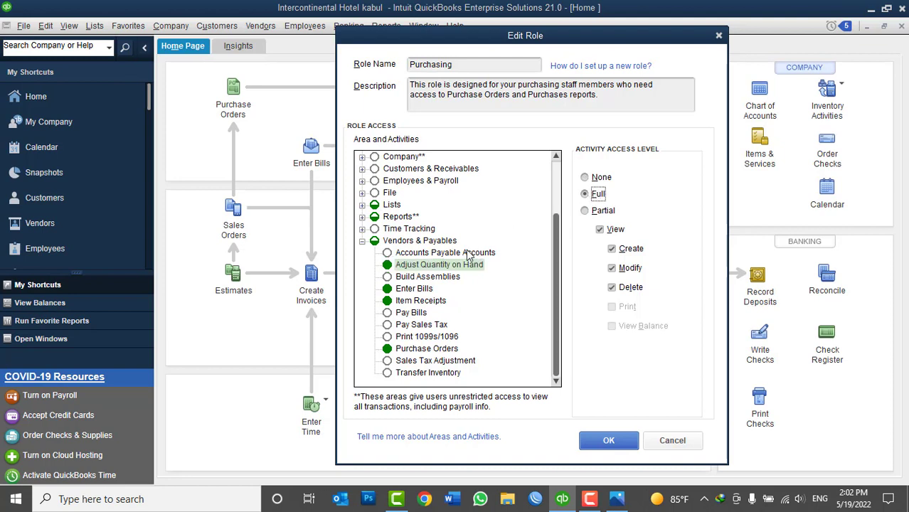
{"action": "left_click", "coordinate": [432, 277]}
{"action": "left_click", "coordinate": [585, 194]}
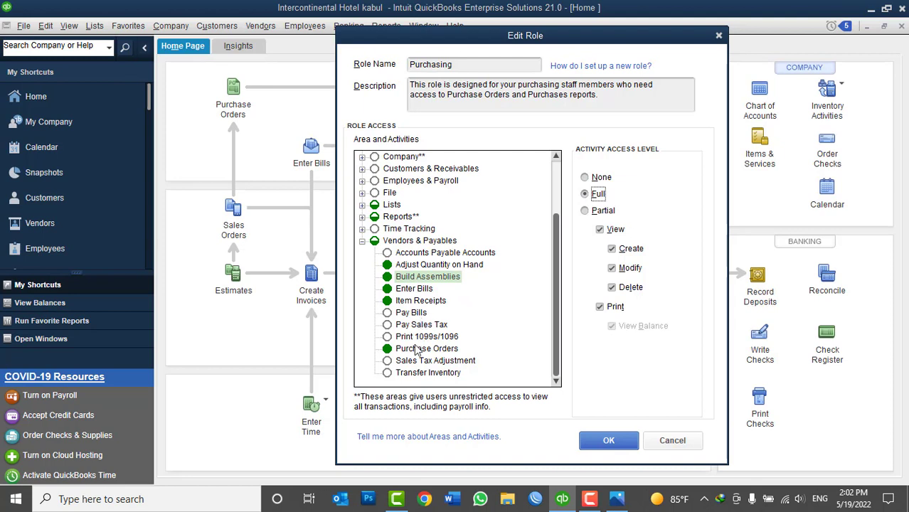
{"action": "left_click", "coordinate": [392, 373]}
{"action": "left_click", "coordinate": [584, 194]}
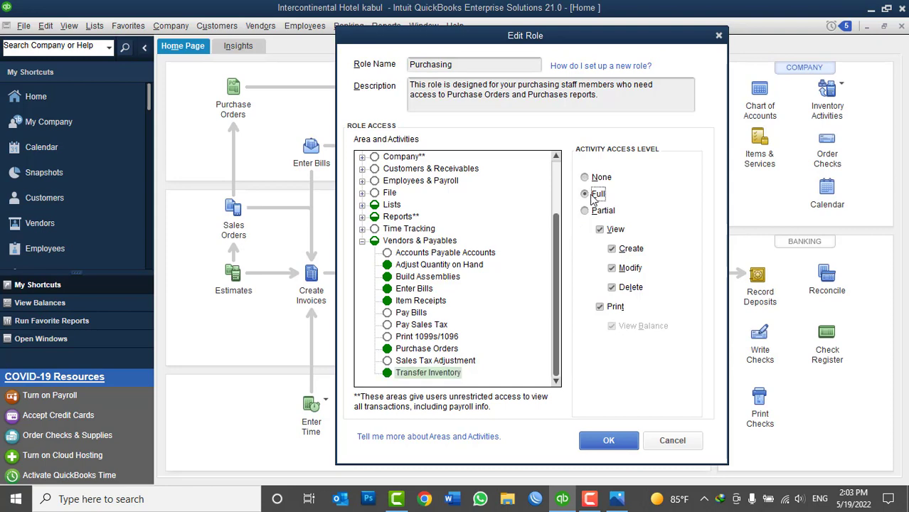
{"action": "left_click", "coordinate": [610, 441]}
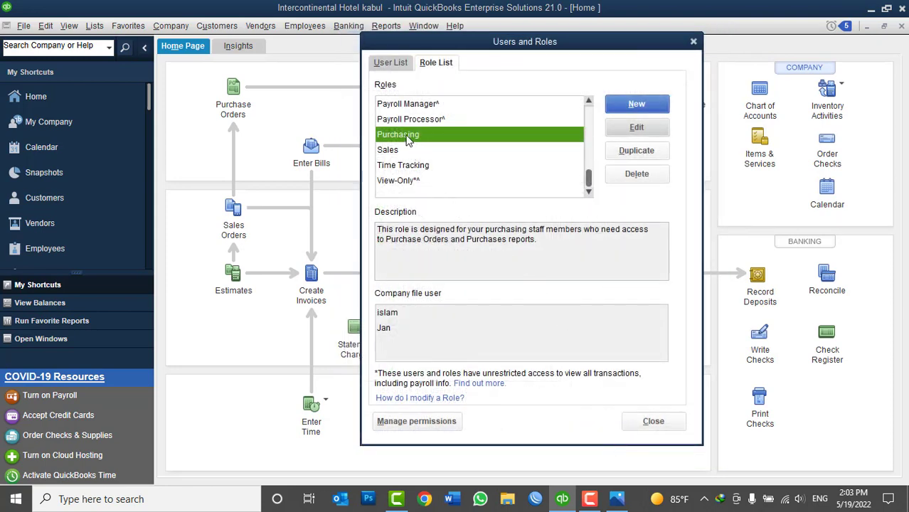
Step: Create a new role named 'Pay Bill Officer' with the same text as its description
{"action": "left_click", "coordinate": [634, 106]}
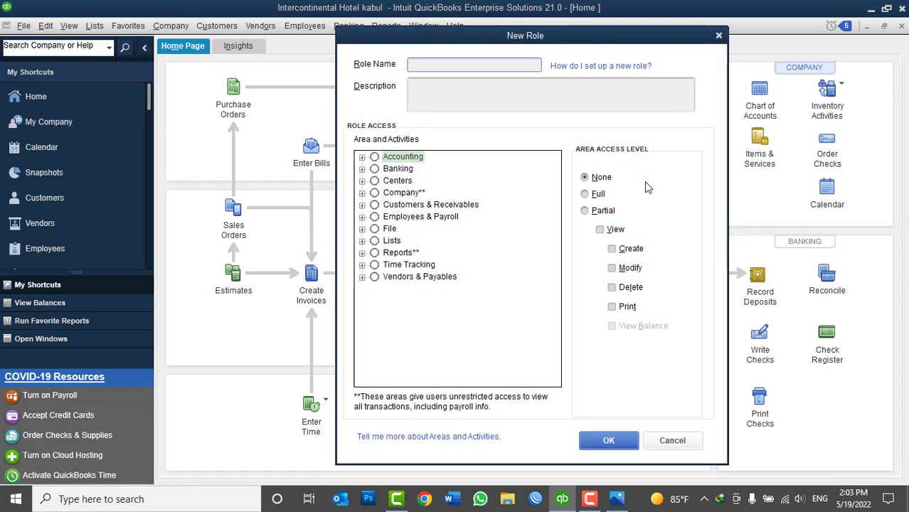
{"action": "type", "text": "Pay Bill Offic"}
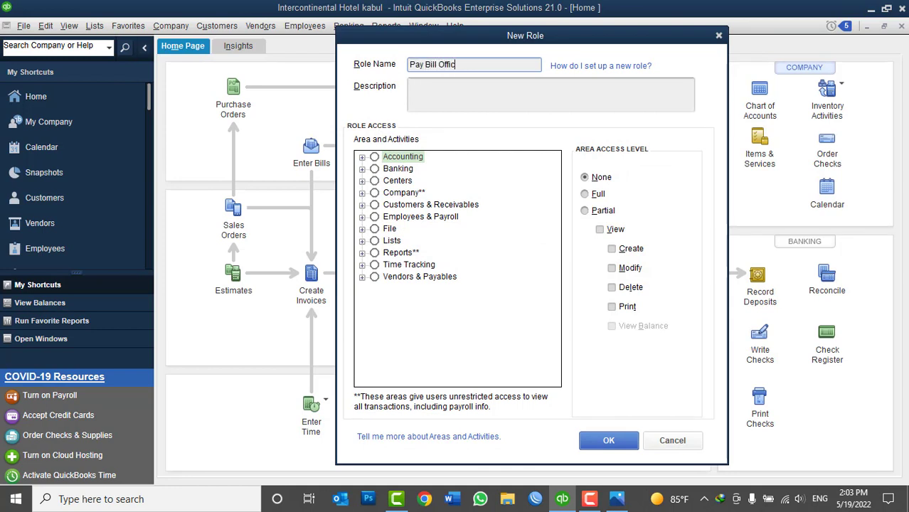
{"action": "type", "text": "er"}
{"action": "left_click", "coordinate": [488, 101]}
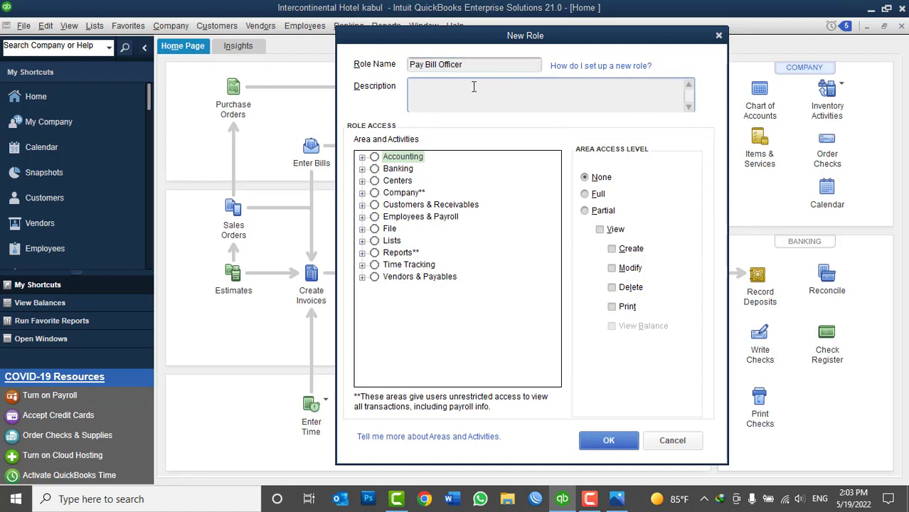
{"action": "triple_click", "coordinate": [472, 65]}
{"action": "key", "text": "ctrl+c"}
{"action": "left_click", "coordinate": [444, 94]}
{"action": "key", "text": "ctrl+v"}
Step: Give the Pay Bill Officer role full Pay Bills access and save it
{"action": "left_click", "coordinate": [362, 276]}
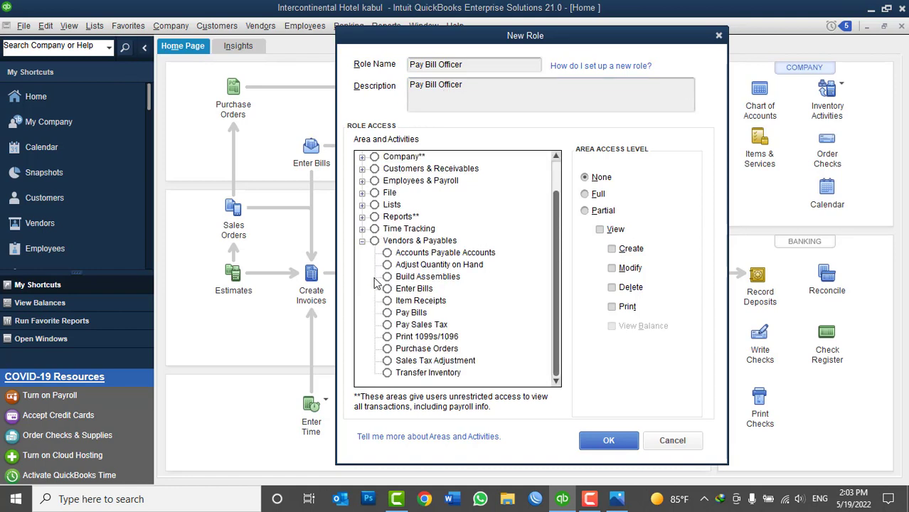
{"action": "left_click", "coordinate": [388, 314]}
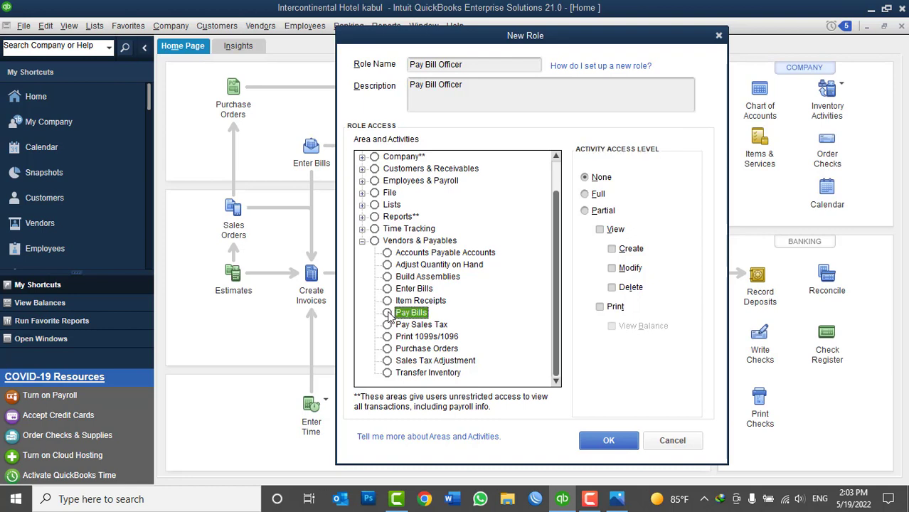
{"action": "left_click", "coordinate": [599, 196]}
{"action": "left_click", "coordinate": [609, 441]}
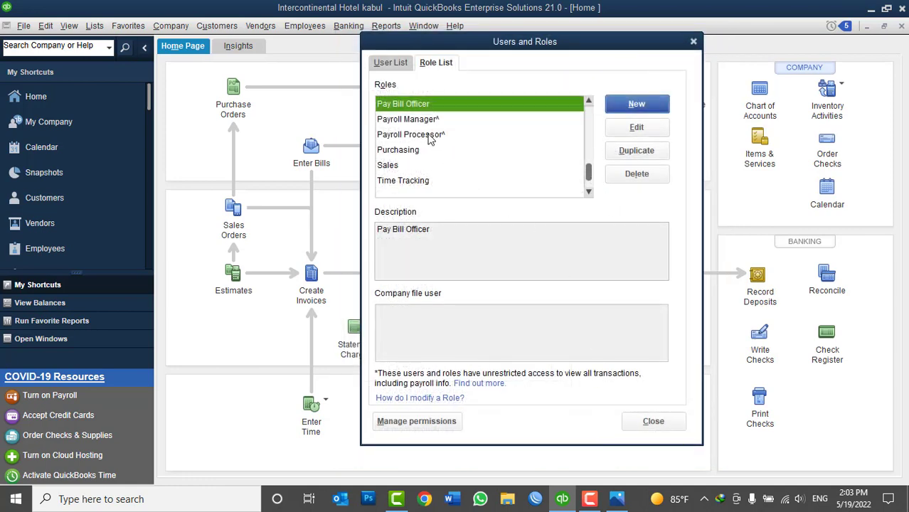
Step: Open a Purchasing user from the User List for editing
{"action": "left_click", "coordinate": [388, 64]}
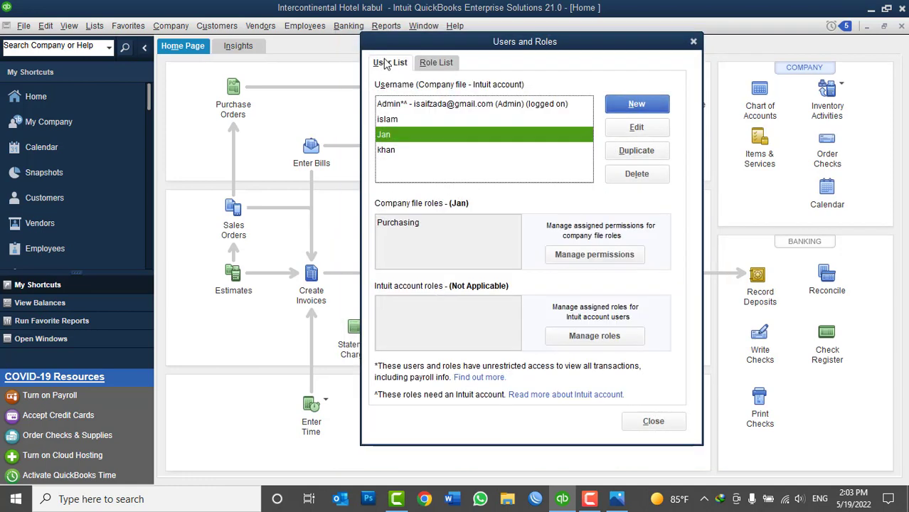
{"action": "left_click", "coordinate": [396, 121]}
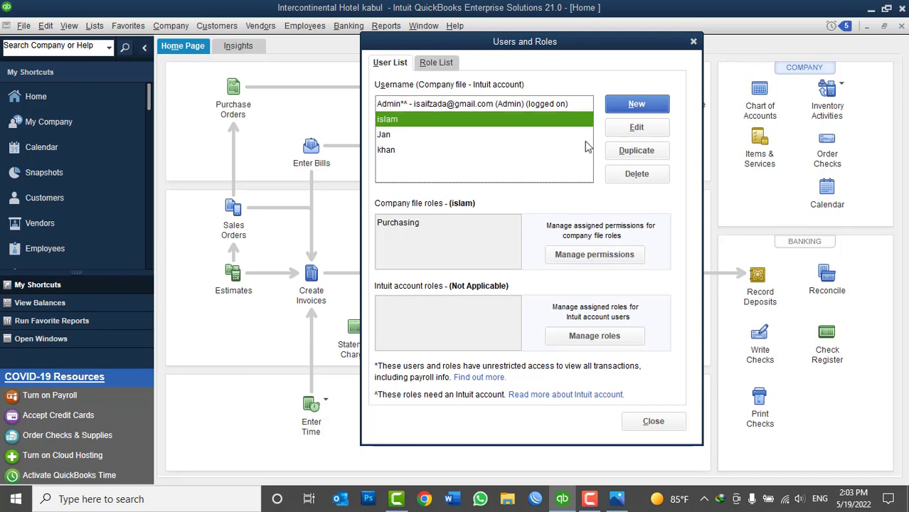
{"action": "left_click", "coordinate": [635, 128]}
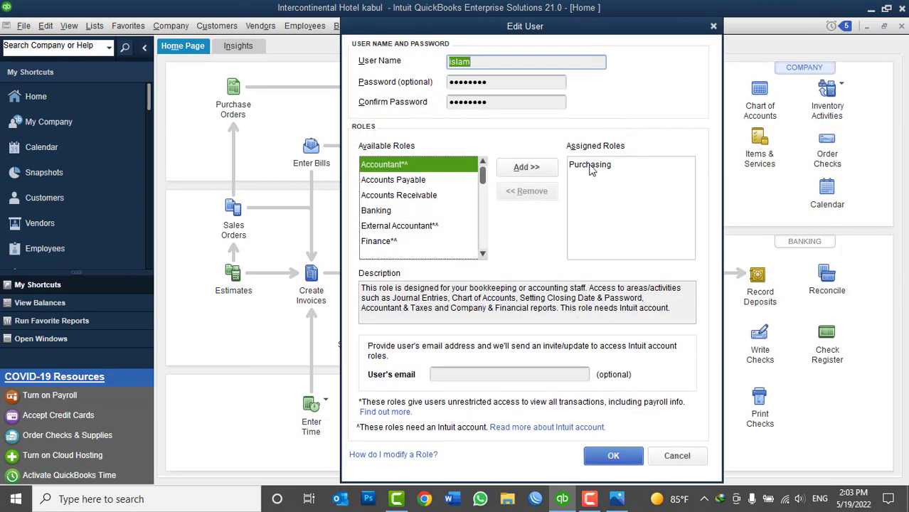
Step: Replace the user's Purchasing role with Pay Bill Officer and save the user
{"action": "left_click", "coordinate": [589, 165]}
{"action": "left_click", "coordinate": [536, 201]}
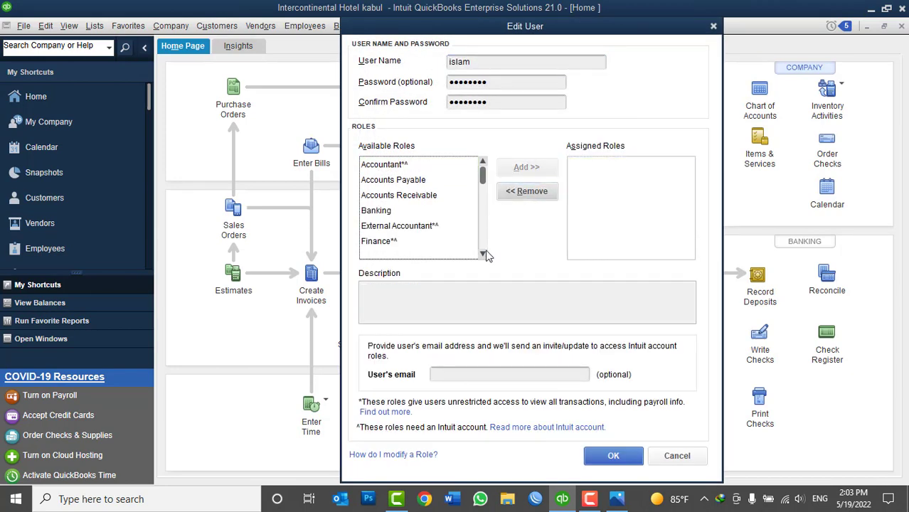
{"action": "scroll", "coordinate": [486, 256], "scroll_direction": "down", "scroll_amount": 3}
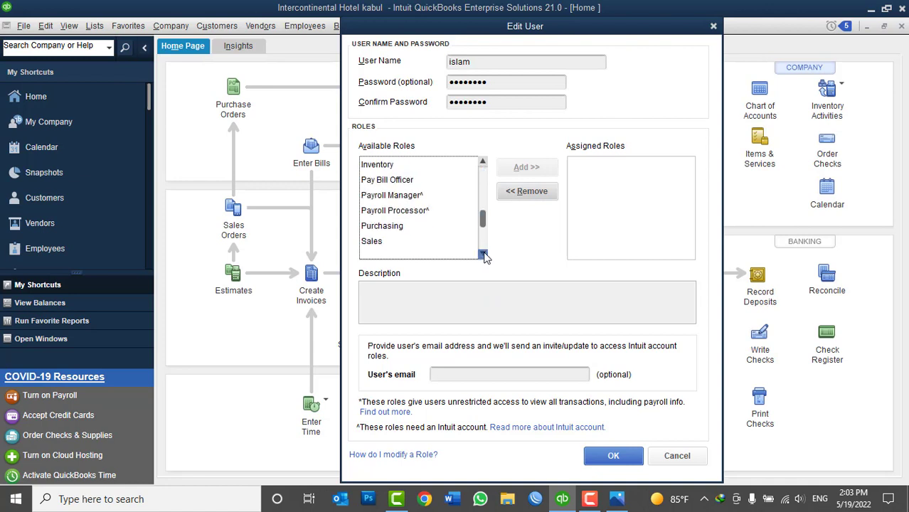
{"action": "left_click", "coordinate": [482, 253]}
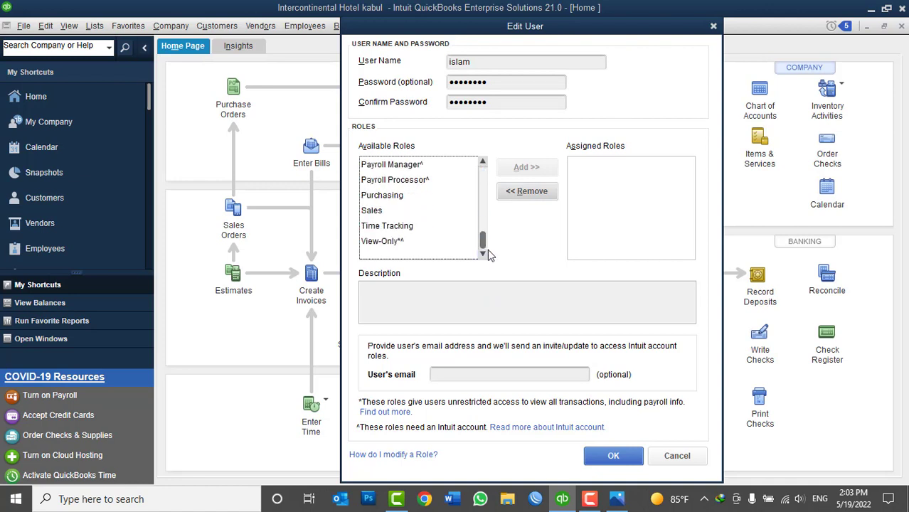
{"action": "left_click", "coordinate": [482, 163]}
{"action": "left_click", "coordinate": [482, 162]}
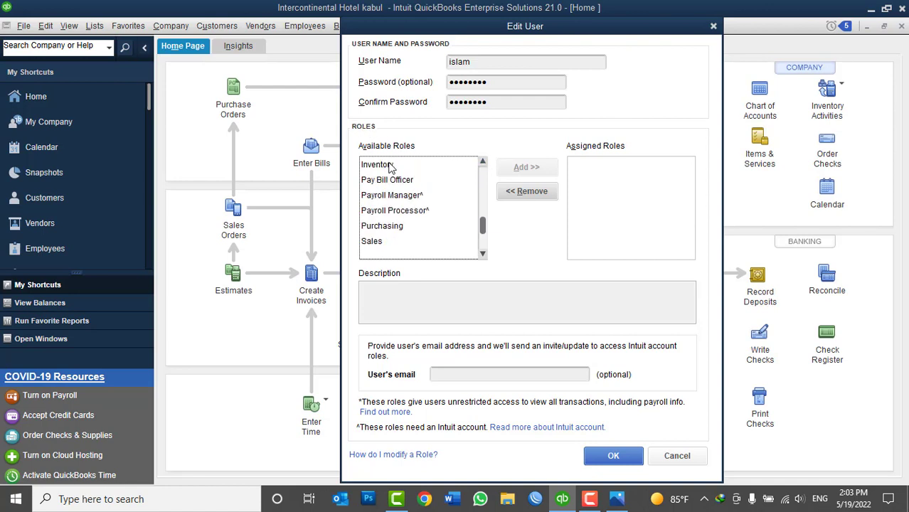
{"action": "left_click", "coordinate": [390, 182]}
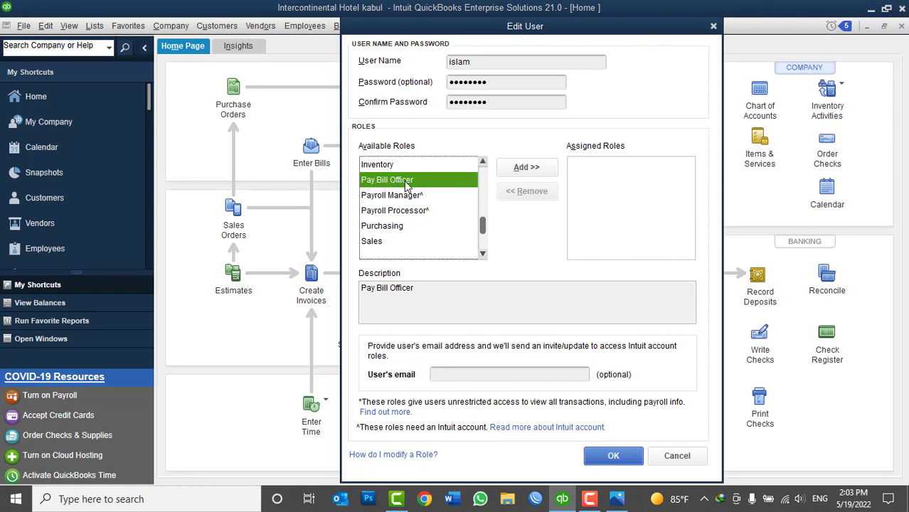
{"action": "left_click", "coordinate": [527, 167]}
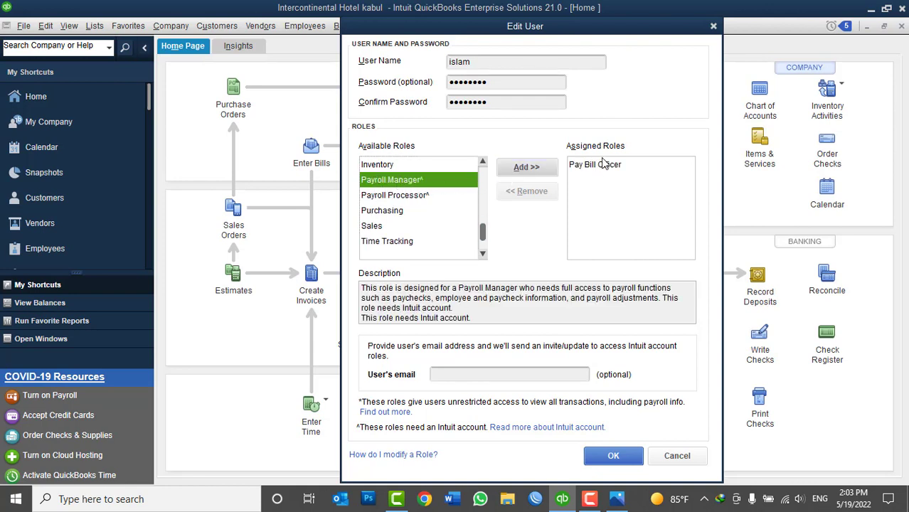
{"action": "left_click", "coordinate": [629, 458]}
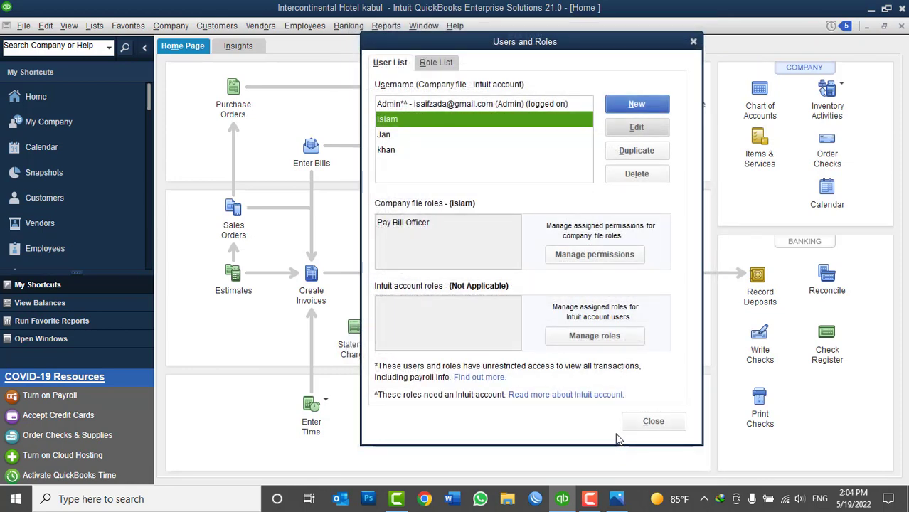
Step: Check the next user's roles against the network diagram, then begin a new user
{"action": "left_click", "coordinate": [396, 135]}
{"action": "left_click", "coordinate": [617, 498]}
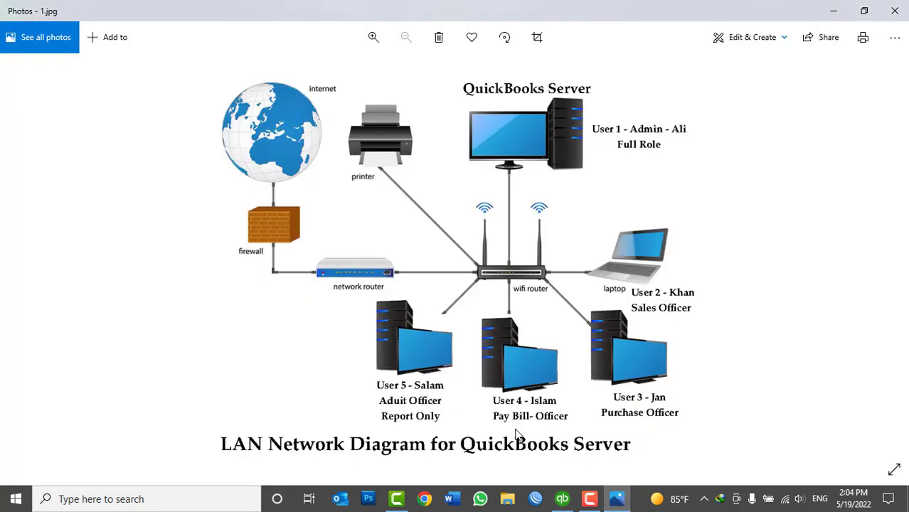
{"action": "left_click", "coordinate": [617, 498]}
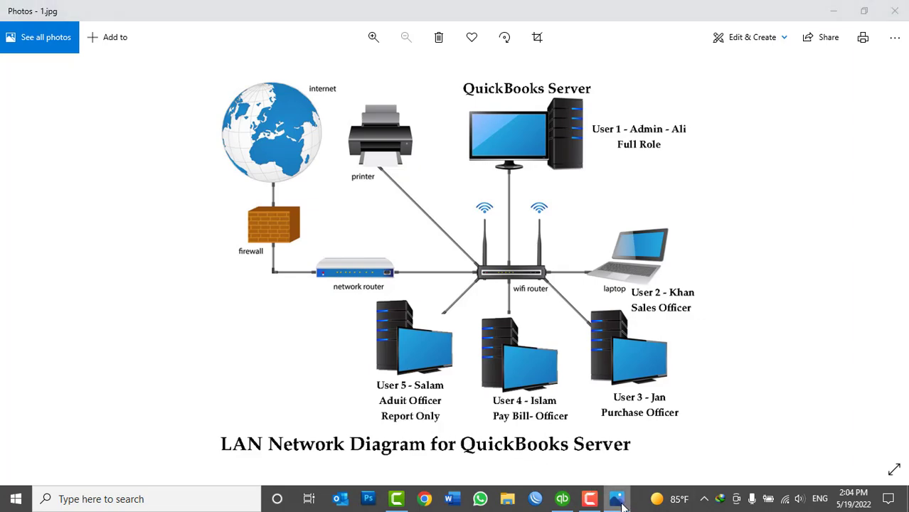
{"action": "left_click", "coordinate": [636, 106]}
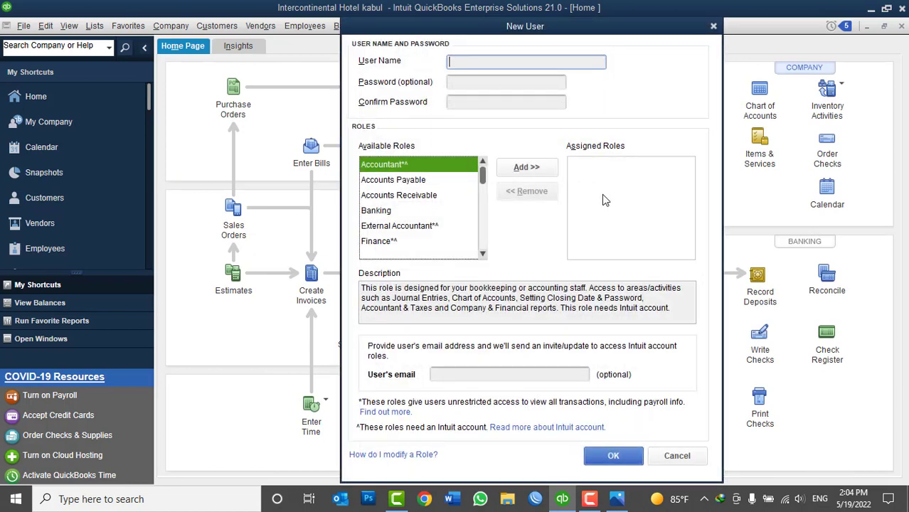
Step: Enter the new user's password and its confirmation
{"action": "key", "text": "Tab"}
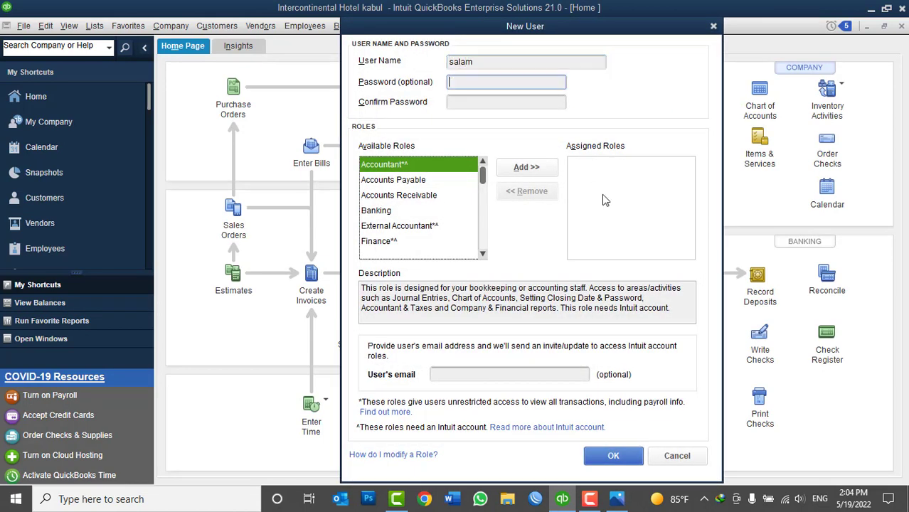
{"action": "type", "text": "1"}
{"action": "key", "text": "Tab"}
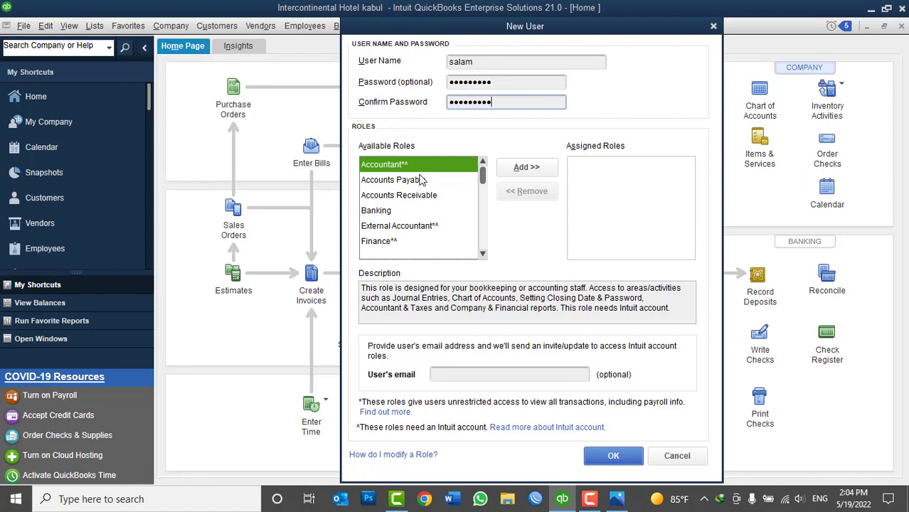
{"action": "scroll", "coordinate": [483, 223], "scroll_direction": "down", "scroll_amount": 3}
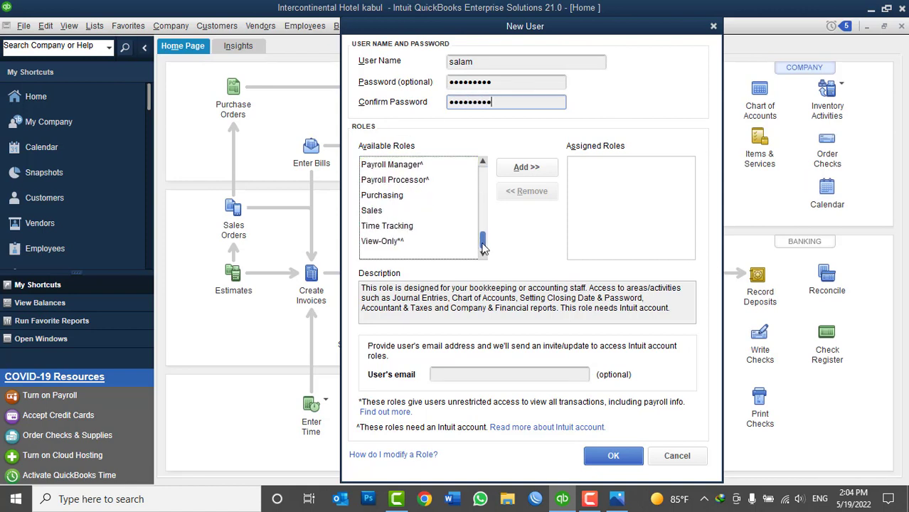
Step: Assign the View-Only role to the new user and accept the access warning
{"action": "left_click", "coordinate": [396, 244]}
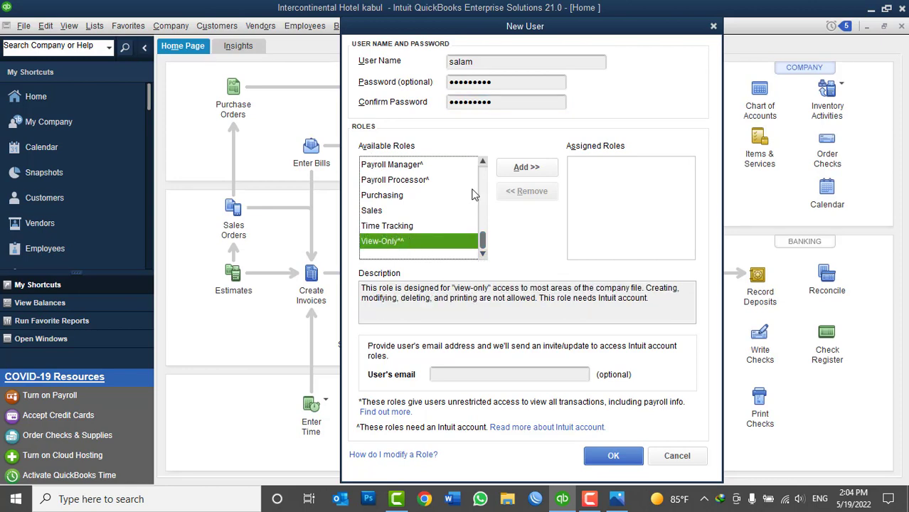
{"action": "left_click", "coordinate": [526, 167]}
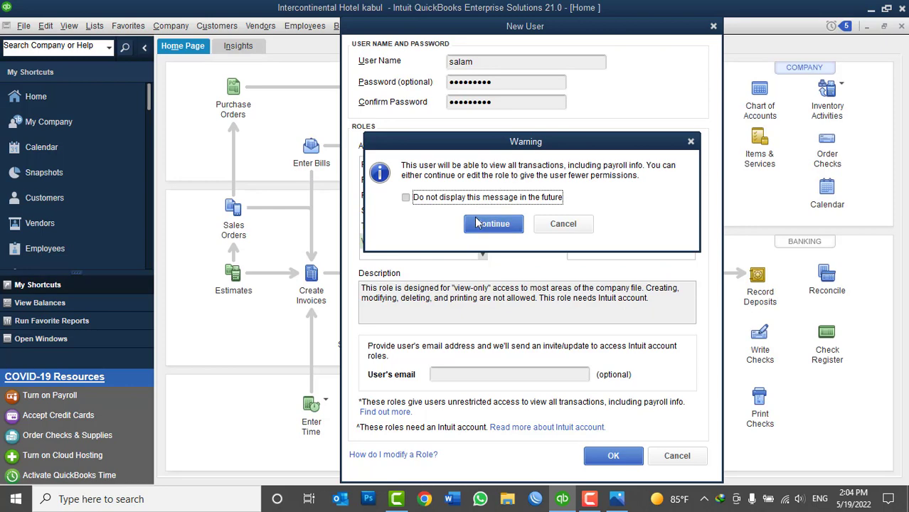
{"action": "left_click", "coordinate": [489, 228]}
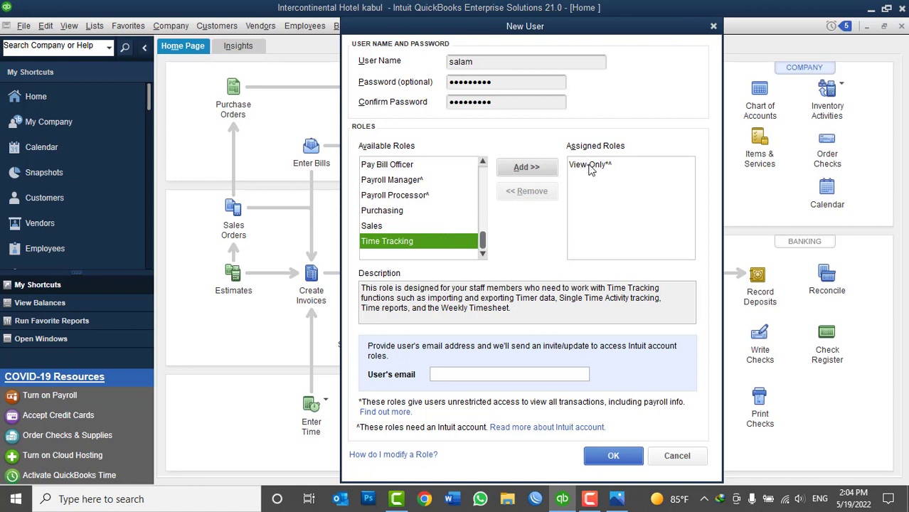
{"action": "left_click", "coordinate": [475, 374]}
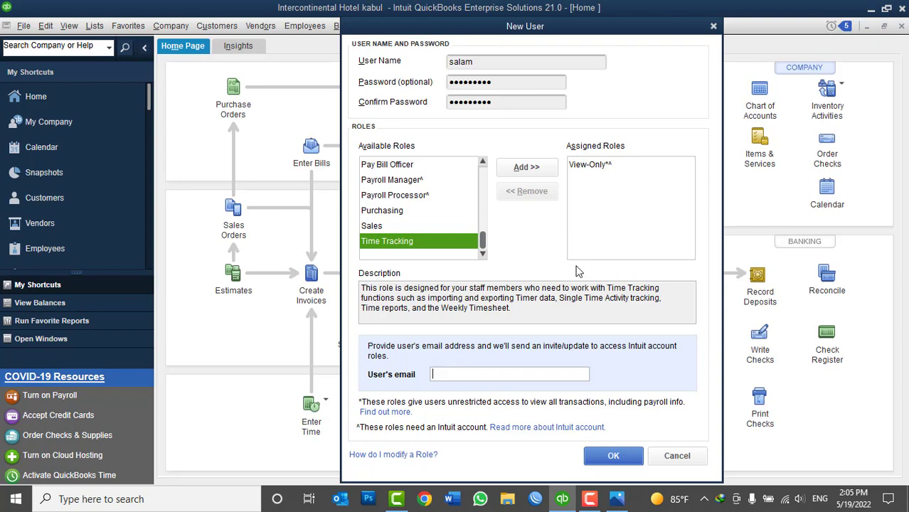
{"action": "left_click", "coordinate": [588, 165]}
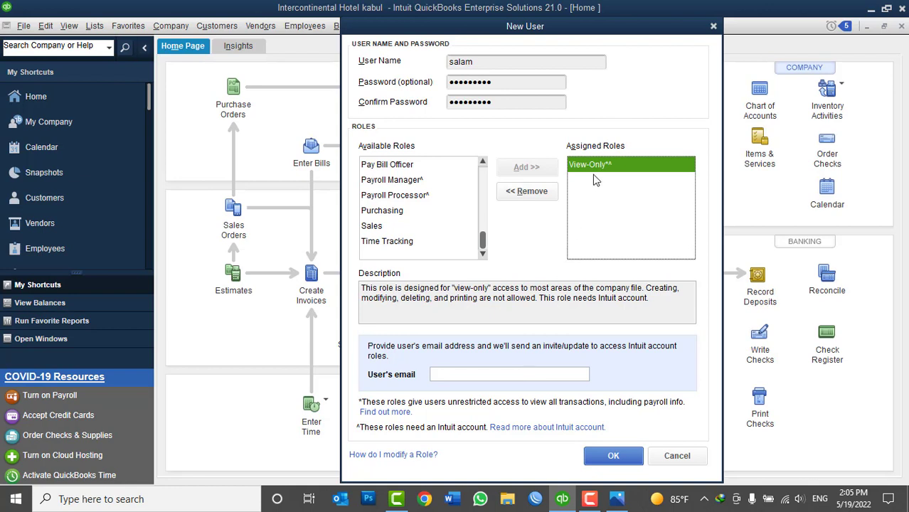
Step: Replace the new user's View-Only role with Inventory and save the user
{"action": "left_click", "coordinate": [536, 195]}
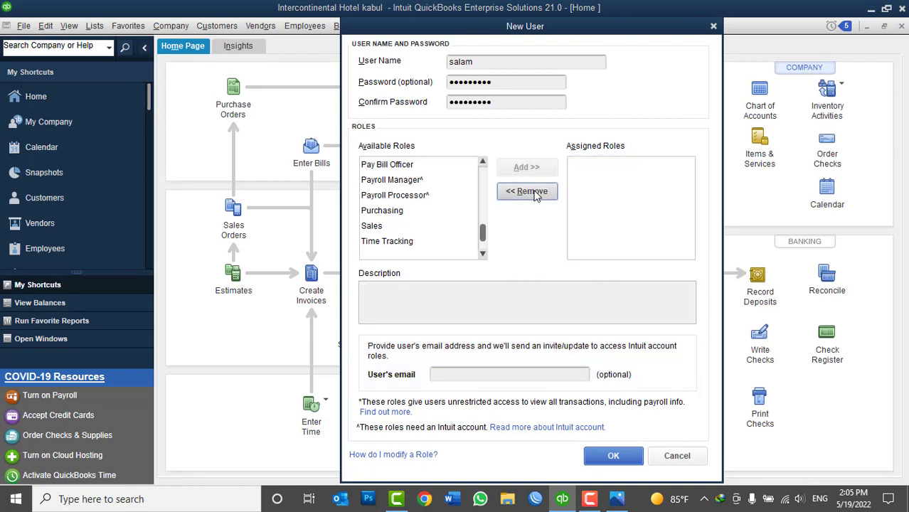
{"action": "left_click", "coordinate": [483, 248]}
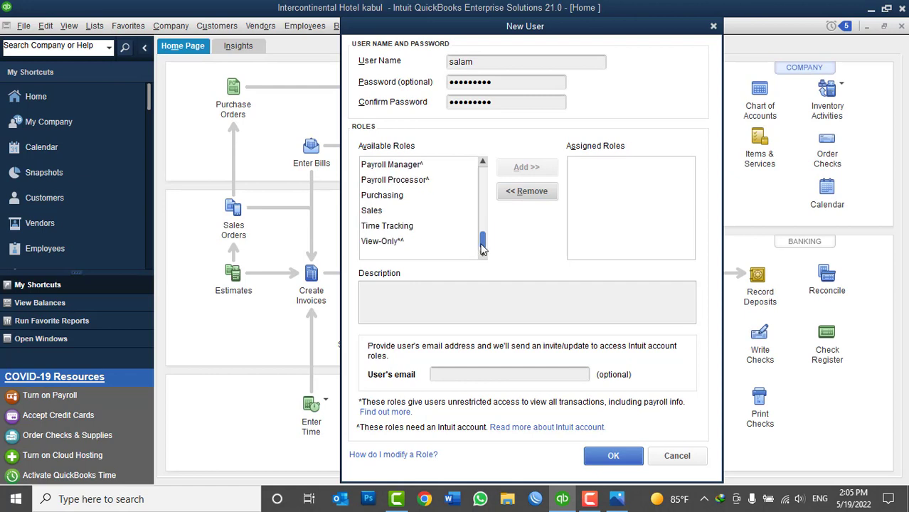
{"action": "left_click", "coordinate": [483, 163]}
{"action": "left_click", "coordinate": [482, 163]}
{"action": "left_click", "coordinate": [482, 163]}
{"action": "left_click", "coordinate": [482, 163]}
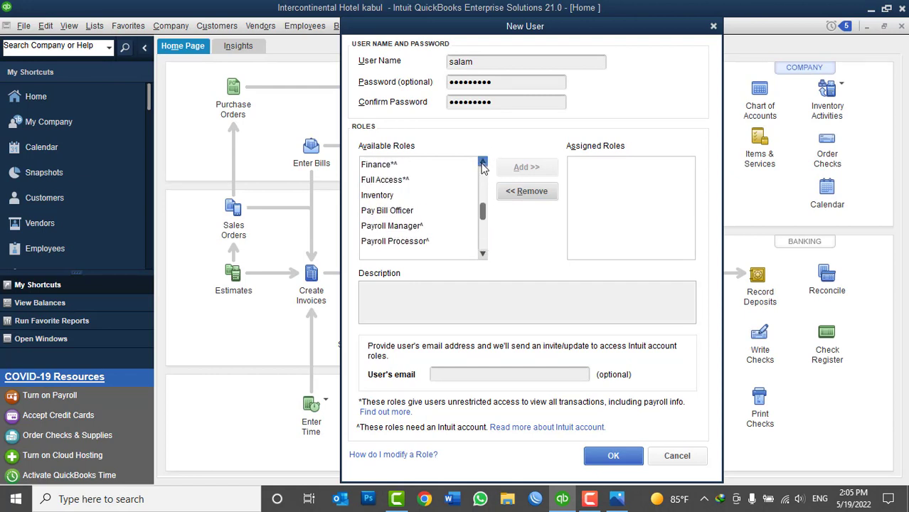
{"action": "left_click", "coordinate": [384, 196]}
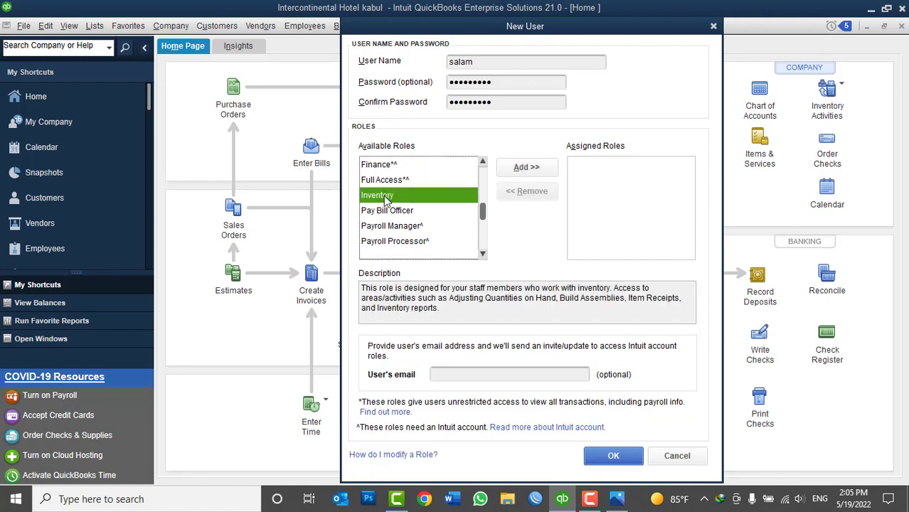
{"action": "left_click", "coordinate": [539, 171]}
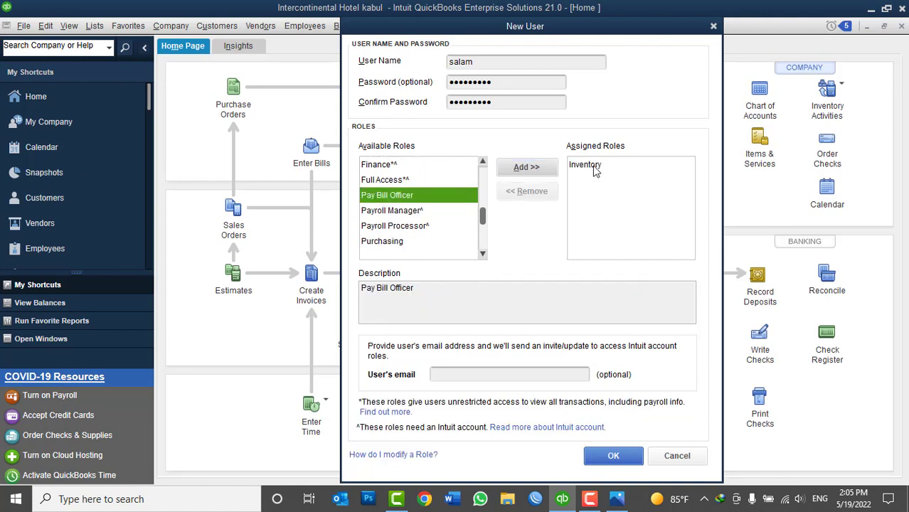
{"action": "left_click", "coordinate": [628, 464]}
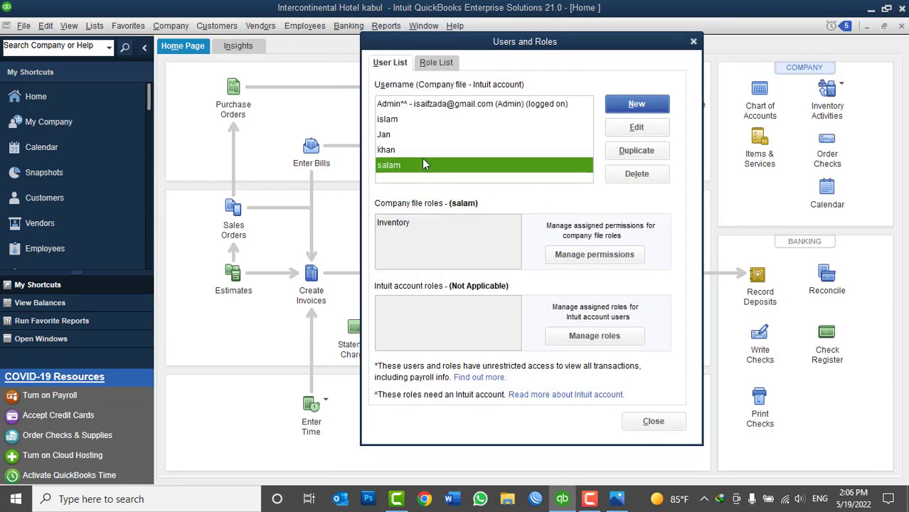
Step: Review all five users' roles against the network diagram, then close Users and Roles
{"action": "left_click", "coordinate": [455, 105]}
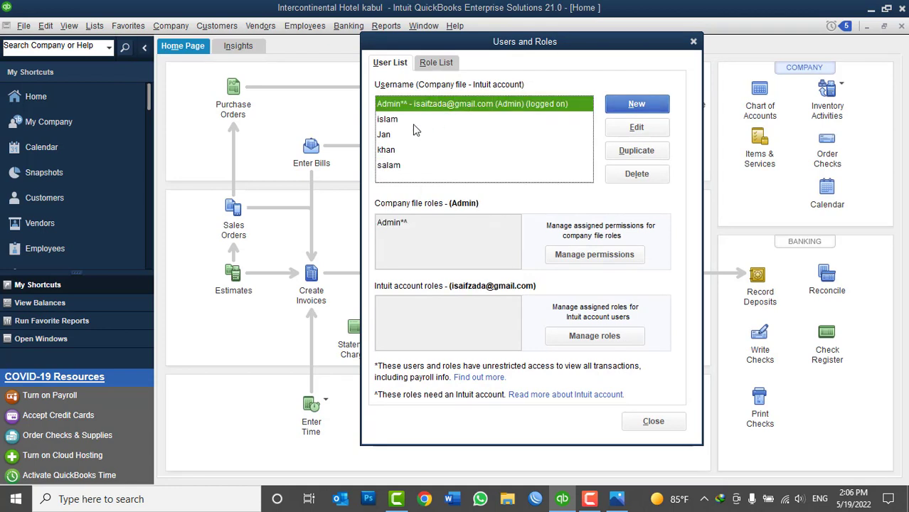
{"action": "left_click", "coordinate": [411, 120]}
{"action": "left_click", "coordinate": [400, 135]}
{"action": "left_click", "coordinate": [400, 150]}
{"action": "left_click", "coordinate": [399, 166]}
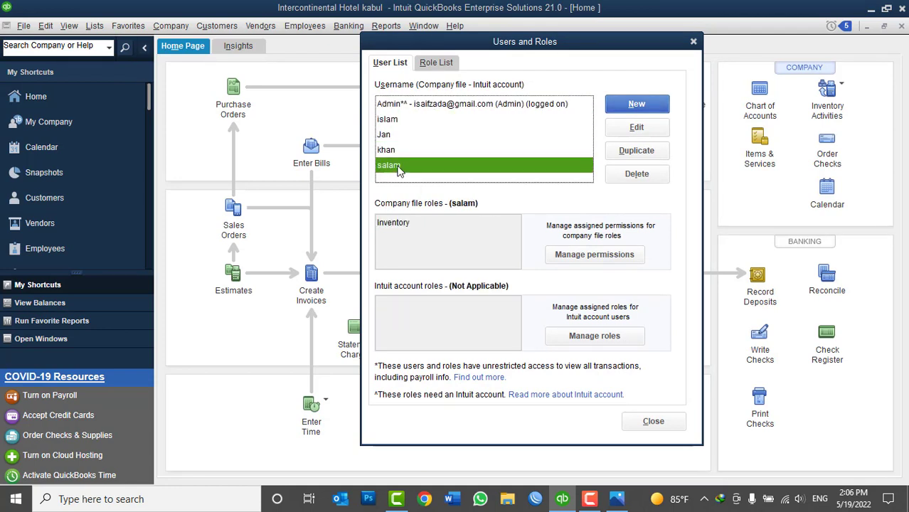
{"action": "left_click", "coordinate": [617, 499]}
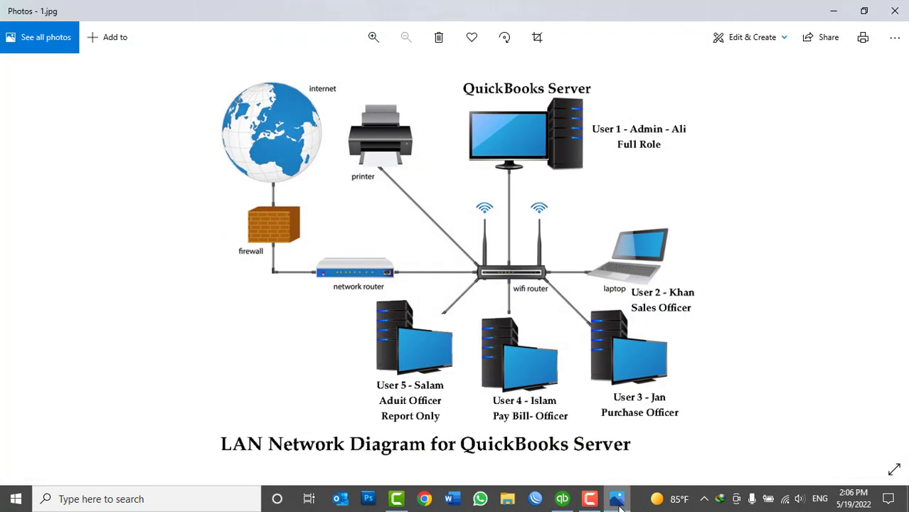
{"action": "left_click", "coordinate": [617, 499]}
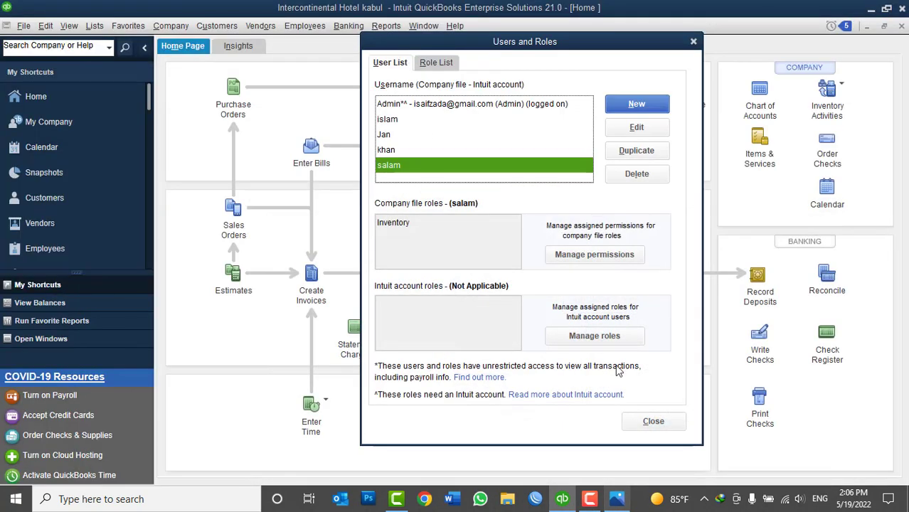
{"action": "left_click", "coordinate": [653, 420]}
{"action": "left_click", "coordinate": [182, 28]}
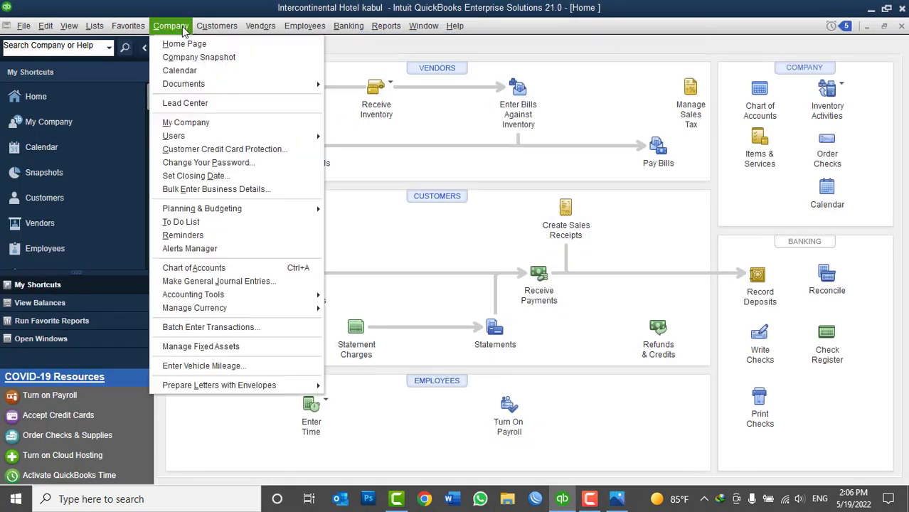
{"action": "mouse_move", "coordinate": [214, 135]}
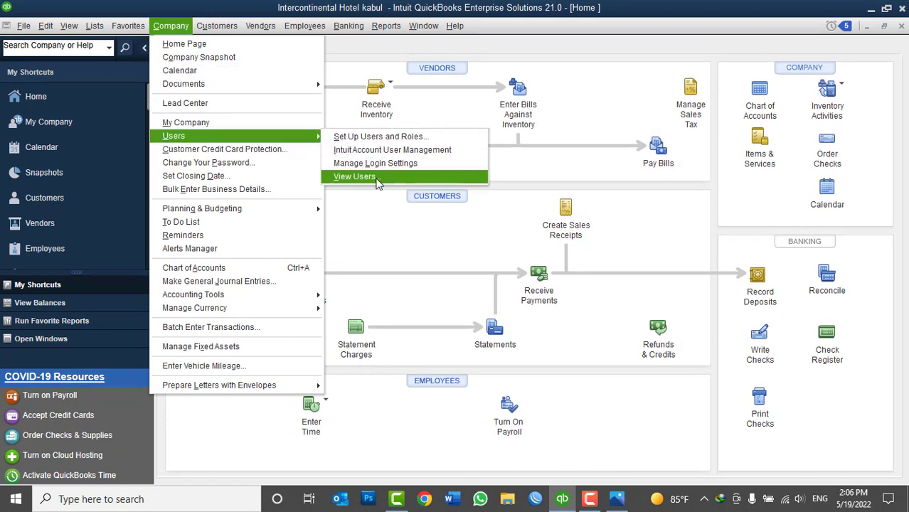
{"action": "left_click", "coordinate": [378, 178]}
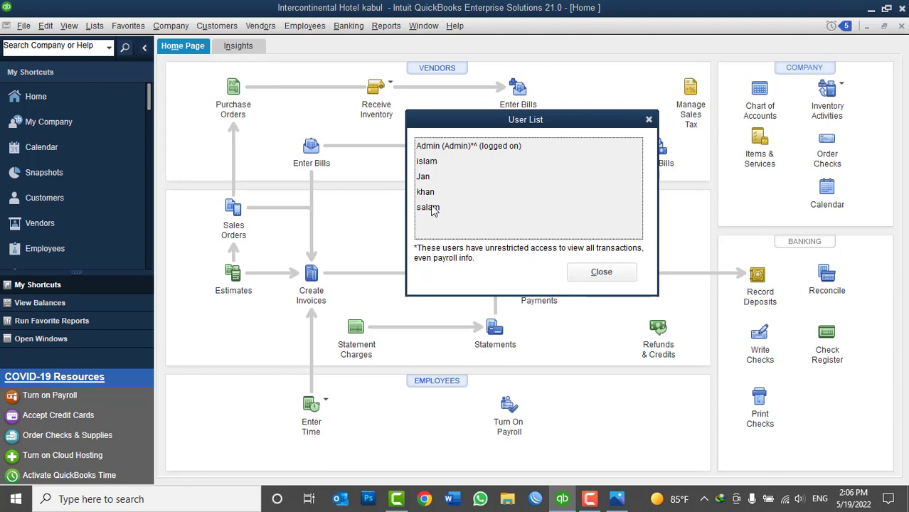
{"action": "left_click", "coordinate": [601, 271]}
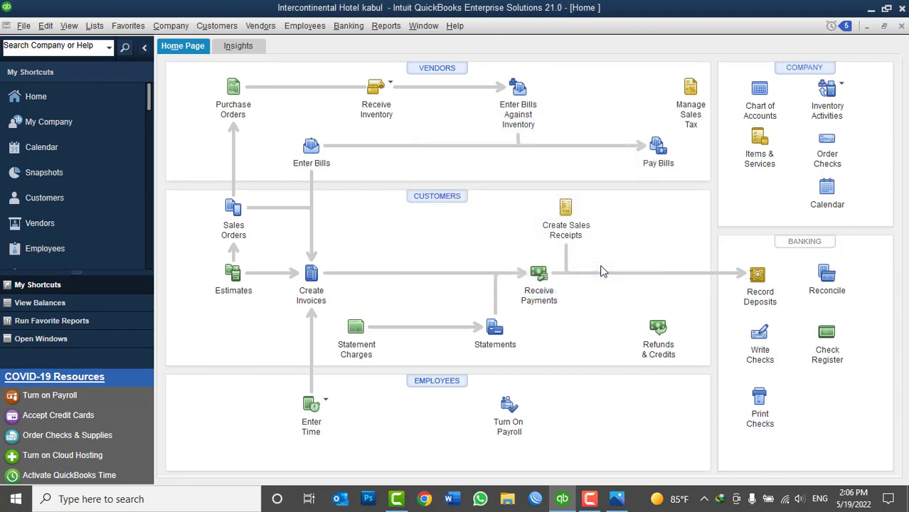
{"action": "left_click", "coordinate": [260, 27]}
{"action": "left_click", "coordinate": [271, 75]}
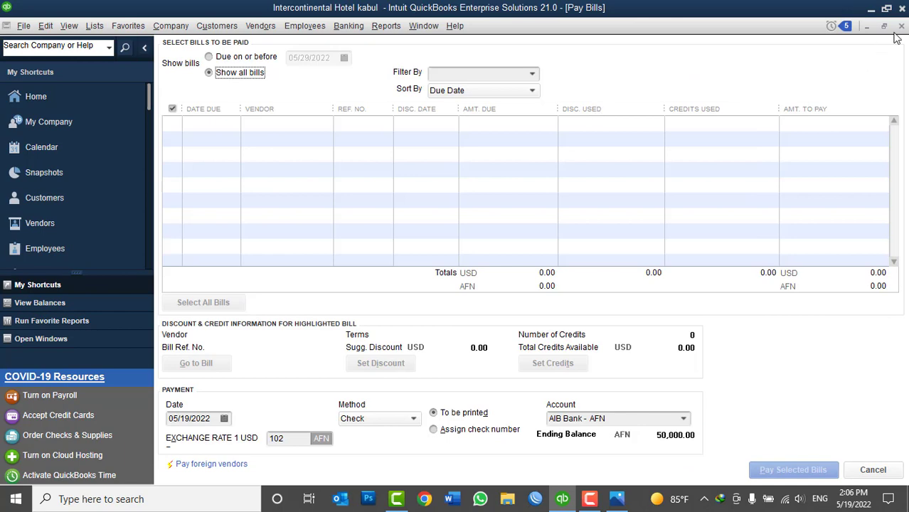
{"action": "left_click", "coordinate": [901, 26]}
{"action": "left_click", "coordinate": [349, 25]}
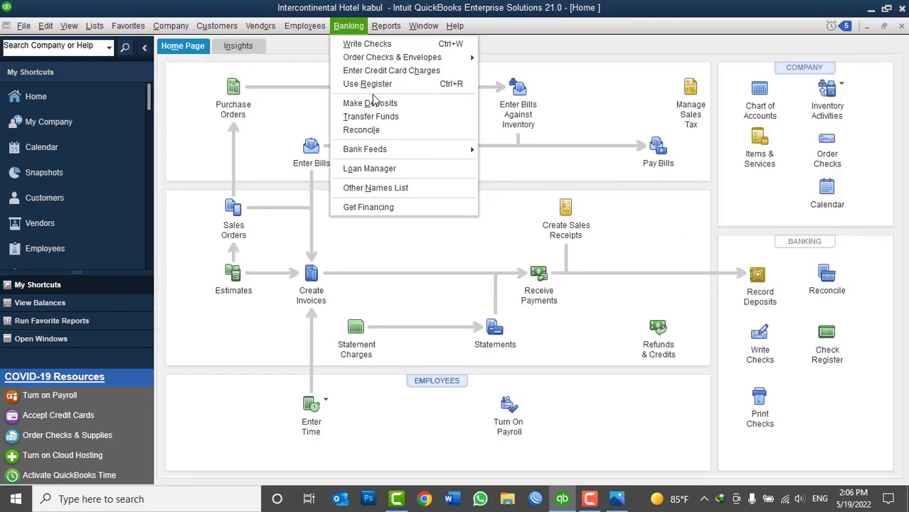
{"action": "left_click", "coordinate": [374, 101]}
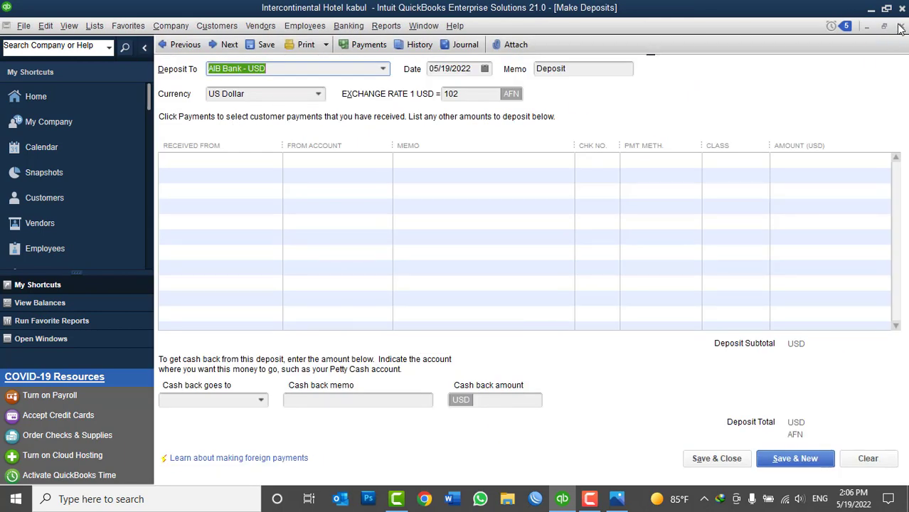
{"action": "left_click", "coordinate": [901, 25]}
{"action": "left_click", "coordinate": [217, 26]}
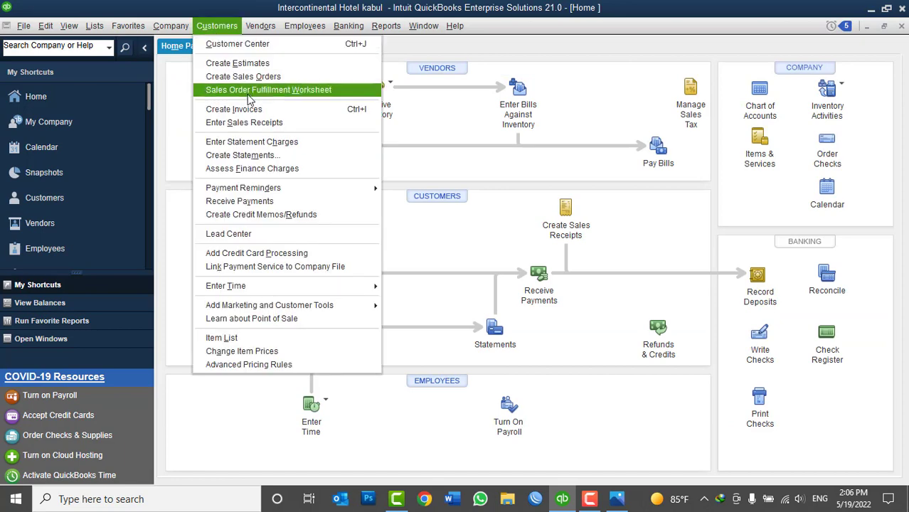
{"action": "left_click", "coordinate": [217, 26]}
{"action": "left_click", "coordinate": [171, 26]}
{"action": "mouse_move", "coordinate": [214, 136]}
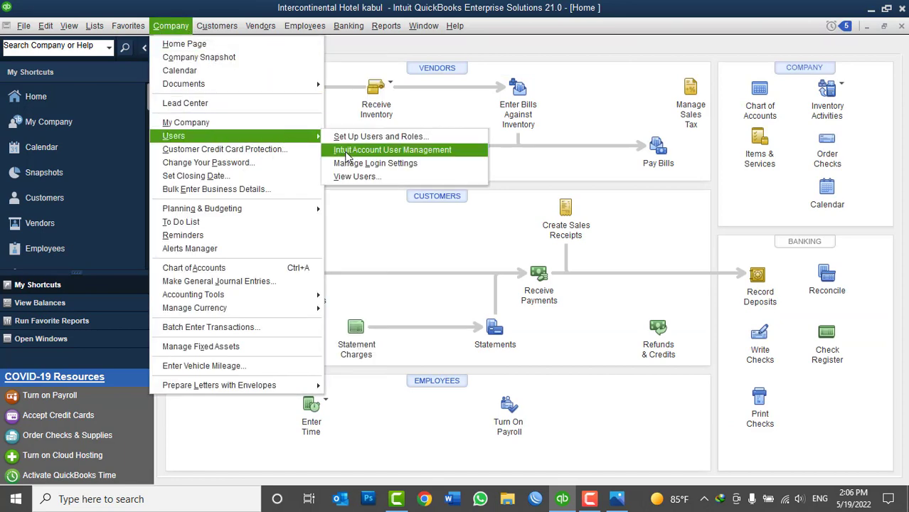
{"action": "left_click", "coordinate": [389, 183]}
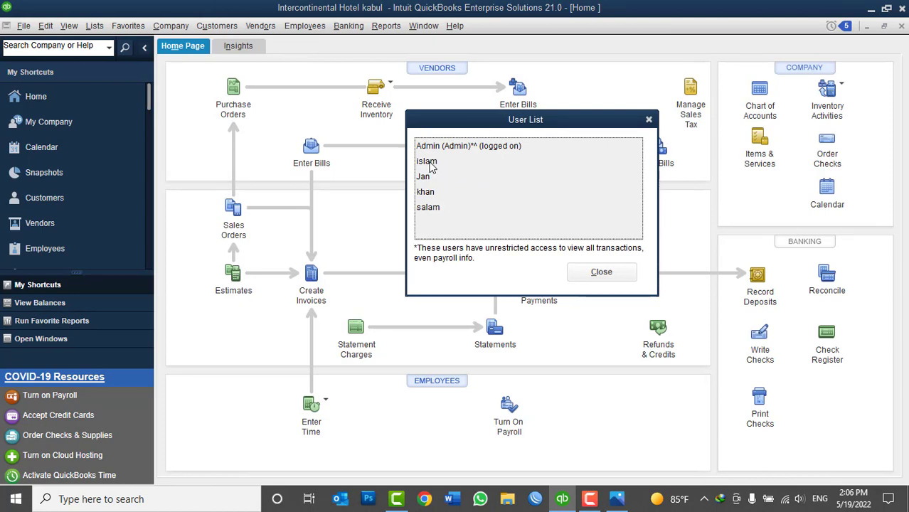
{"action": "left_click", "coordinate": [608, 271]}
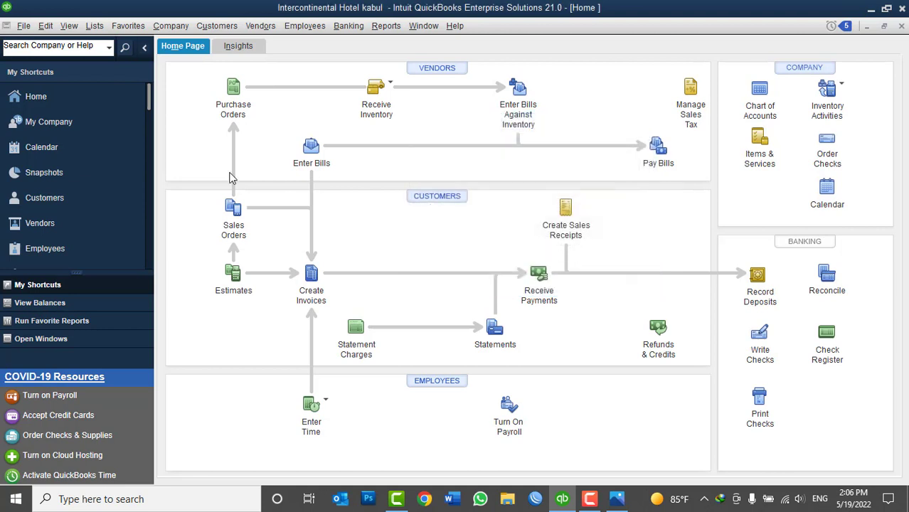
Step: Close the company and log off, then reopen the Intercontinental Hotel kabul file
{"action": "left_click", "coordinate": [23, 26]}
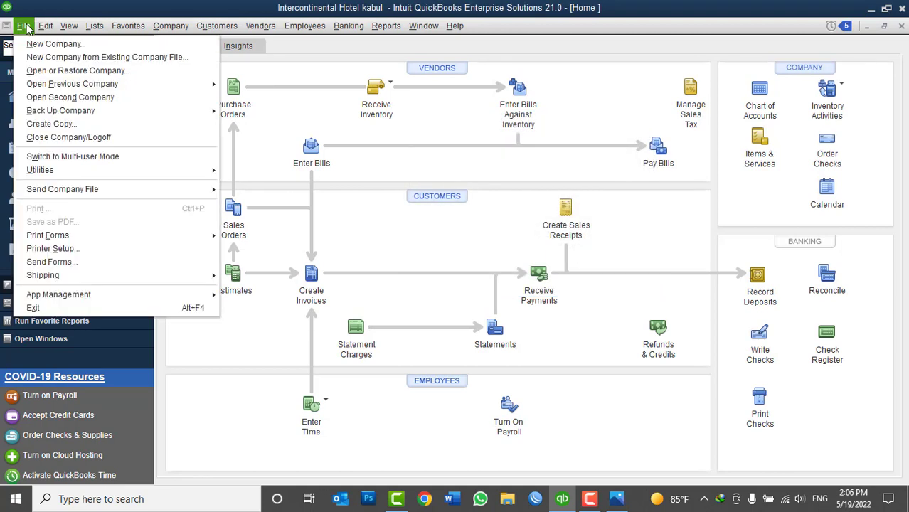
{"action": "left_click", "coordinate": [44, 140]}
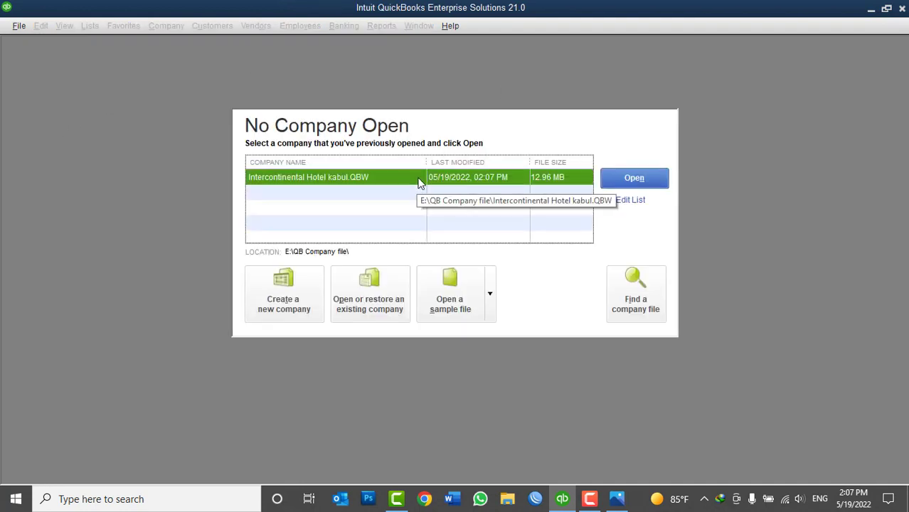
{"action": "left_click", "coordinate": [650, 180]}
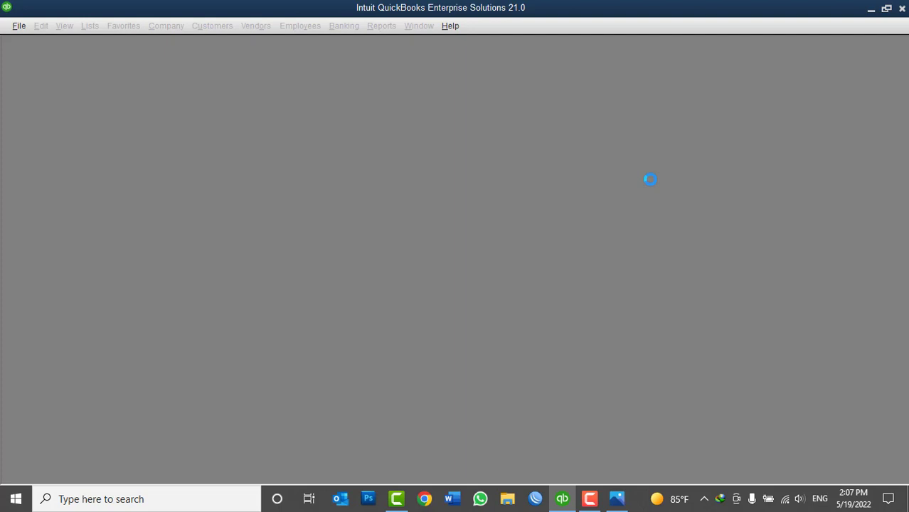
Step: Try selecting the Admin user name in the login dialog's user name field
{"action": "left_click", "coordinate": [495, 197]}
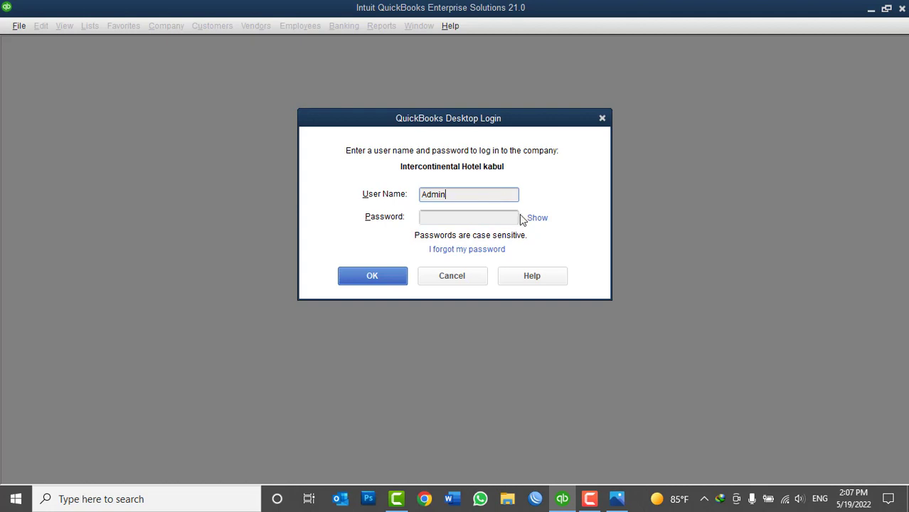
{"action": "left_click_drag", "start_coordinate": [450, 196], "coordinate": [411, 189]}
{"action": "key", "text": "End"}
{"action": "key", "text": "Tab"}
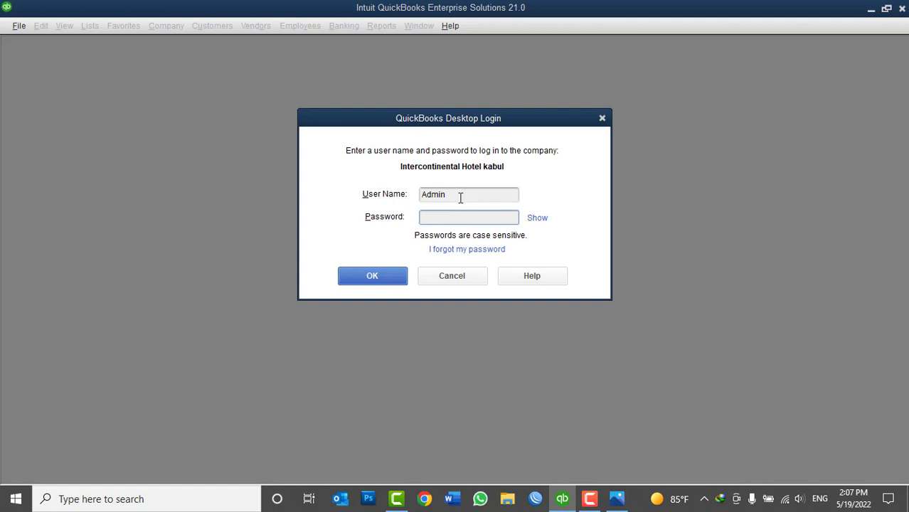
{"action": "left_click_drag", "start_coordinate": [460, 199], "coordinate": [408, 199]}
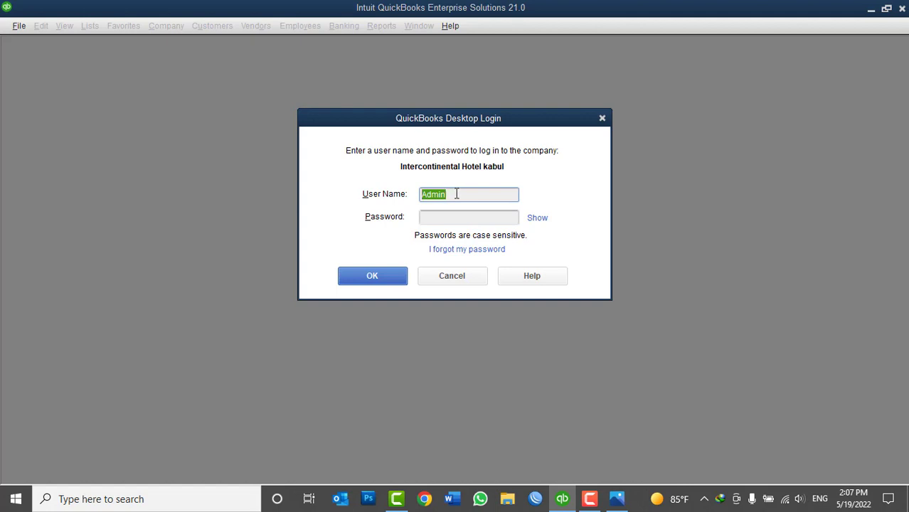
{"action": "left_click", "coordinate": [458, 193]}
{"action": "left_click_drag", "start_coordinate": [465, 194], "coordinate": [382, 187]}
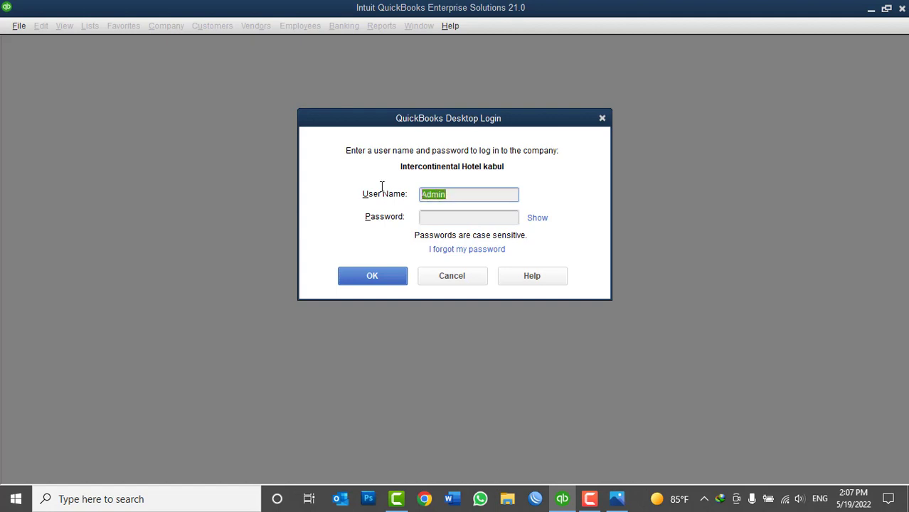
{"action": "left_click", "coordinate": [464, 195]}
{"action": "left_click", "coordinate": [460, 216]}
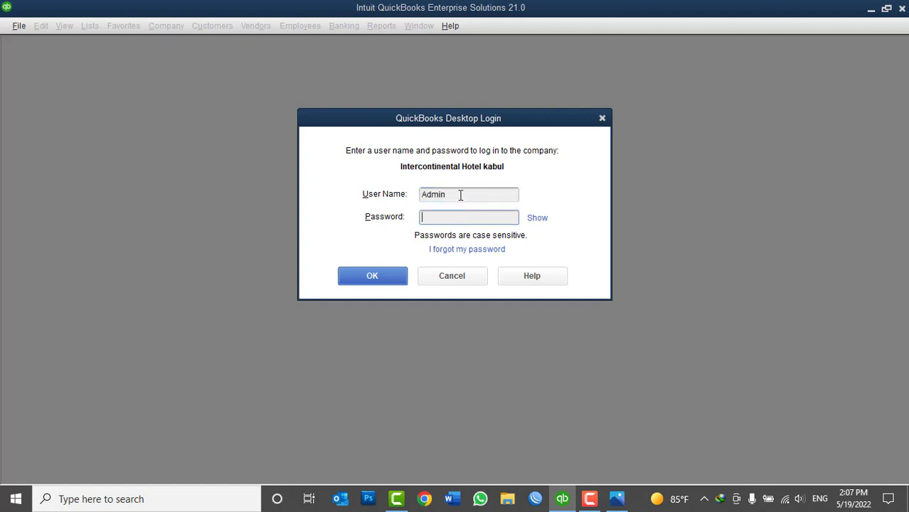
{"action": "left_click", "coordinate": [460, 194]}
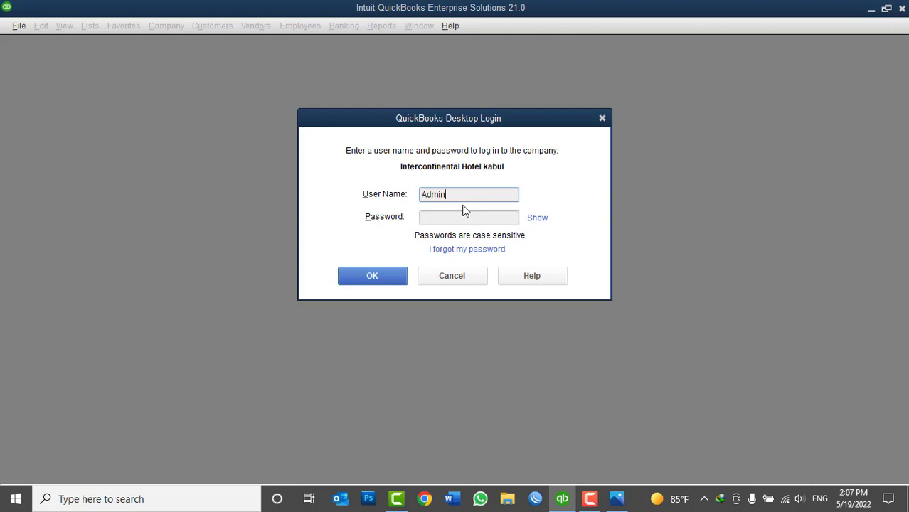
Step: Log in with the restricted user's name and password instead of Admin
{"action": "double_click", "coordinate": [473, 195]}
{"action": "type", "text": "islam"}
{"action": "key", "text": "Tab"}
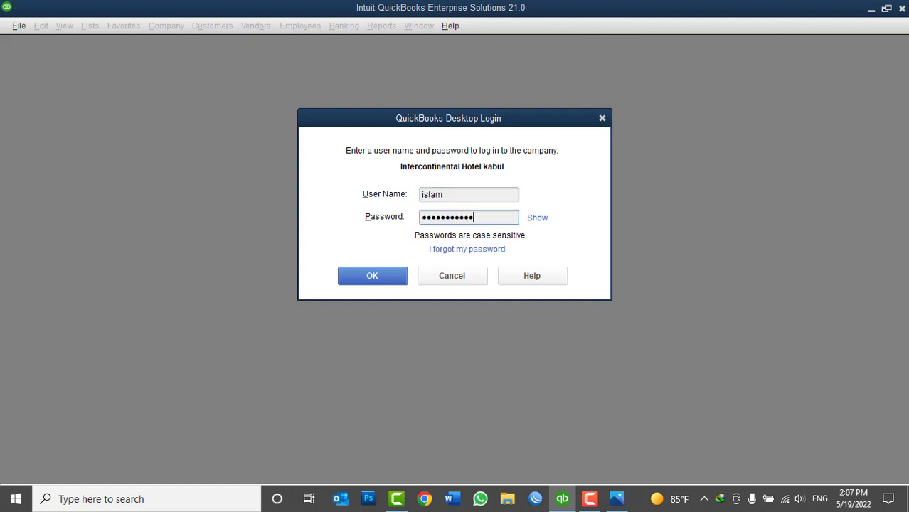
{"action": "left_click", "coordinate": [368, 271]}
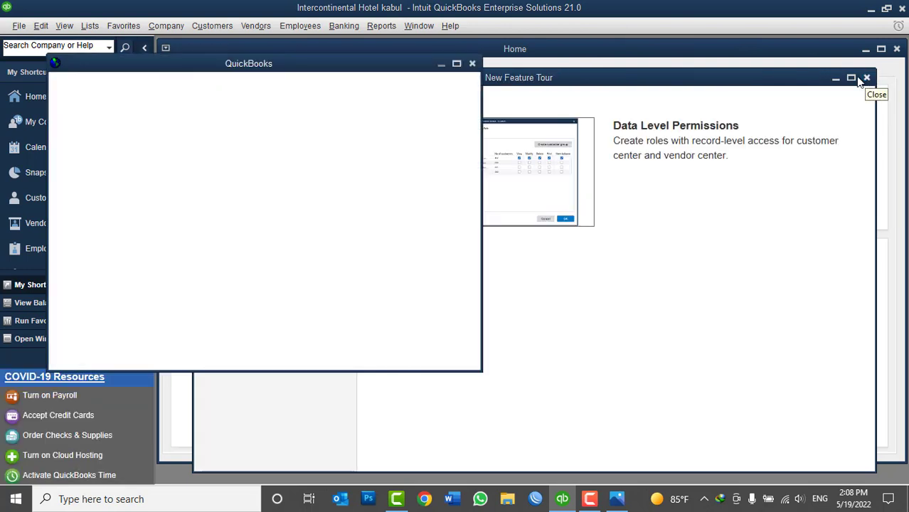
Step: Dismiss the popup and feature tour, then confirm Pay Bills opens for this user
{"action": "left_click", "coordinate": [472, 64]}
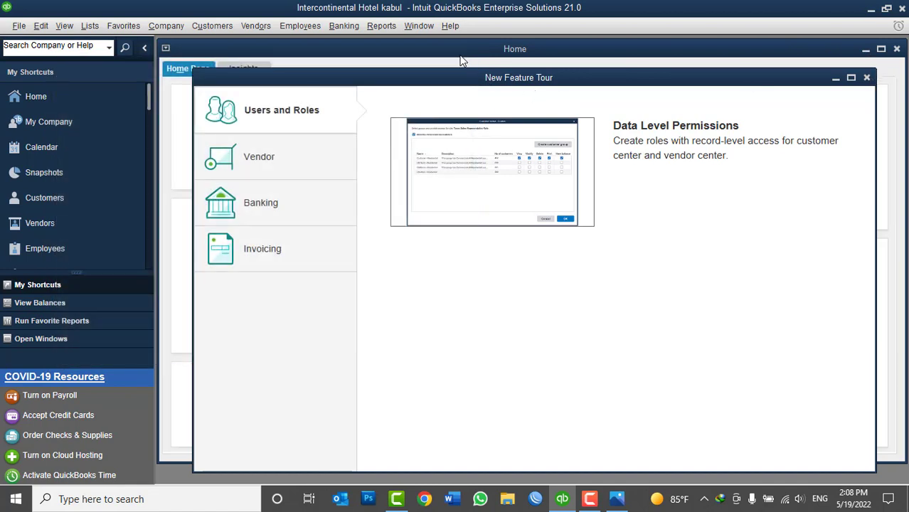
{"action": "left_click", "coordinate": [866, 77]}
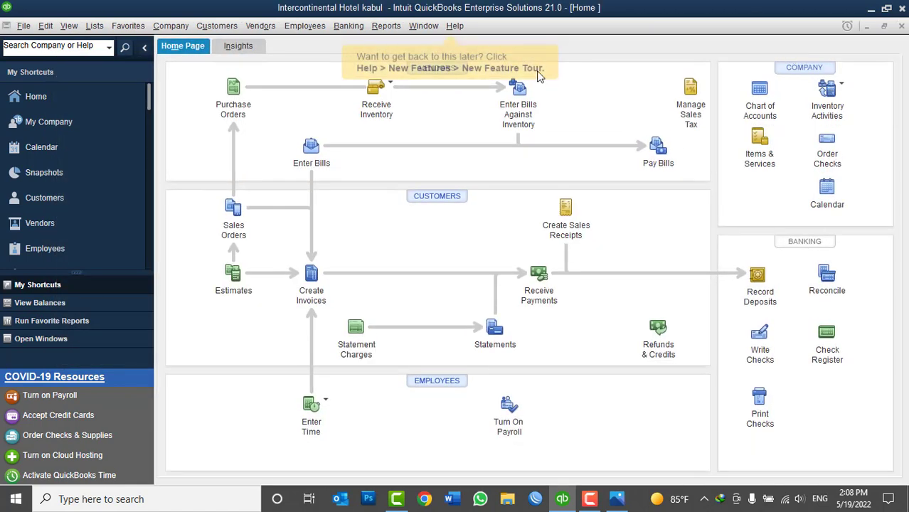
{"action": "left_click", "coordinate": [260, 27]}
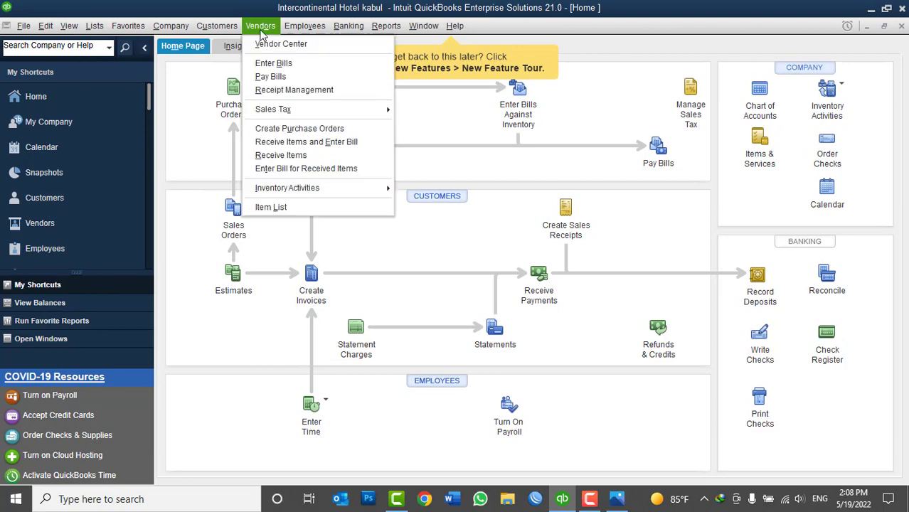
{"action": "left_click", "coordinate": [274, 78]}
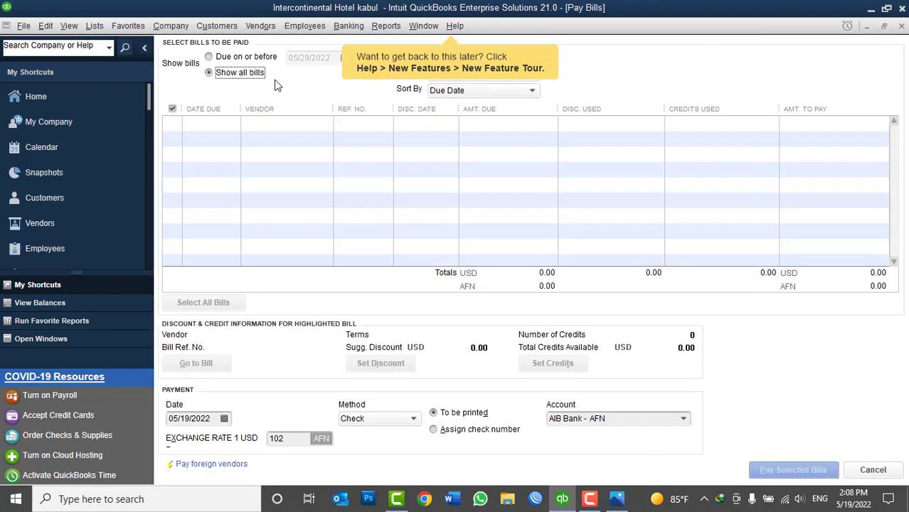
{"action": "left_click", "coordinate": [901, 28]}
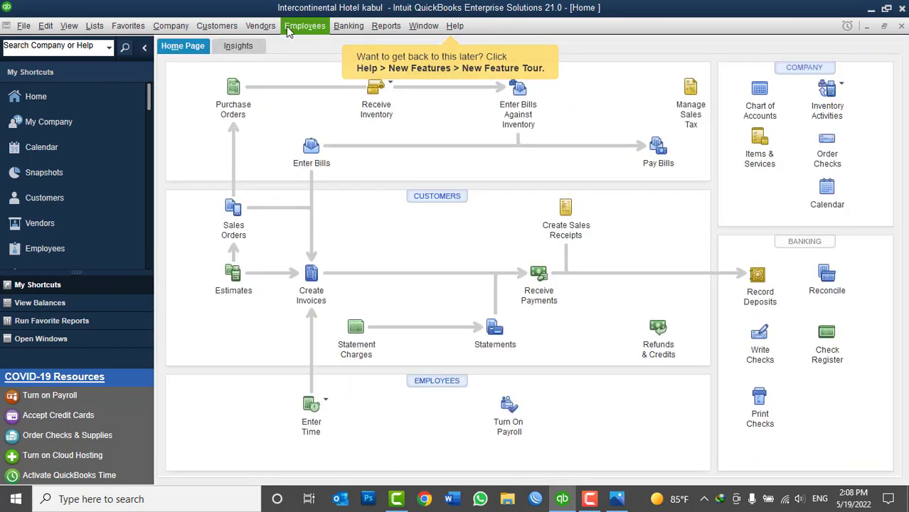
Step: Confirm Enter Bills is refused for lacking View access and dismiss the warning
{"action": "left_click", "coordinate": [261, 26]}
{"action": "left_click", "coordinate": [279, 64]}
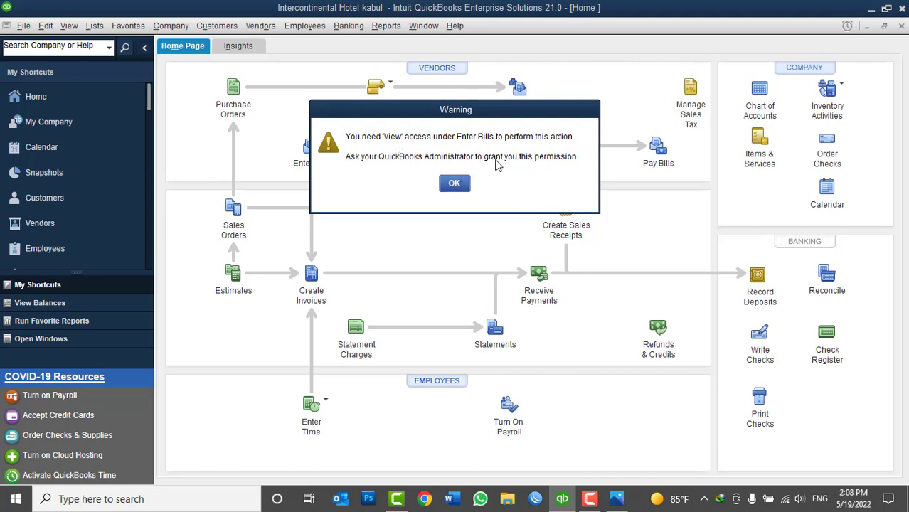
{"action": "left_click", "coordinate": [454, 183]}
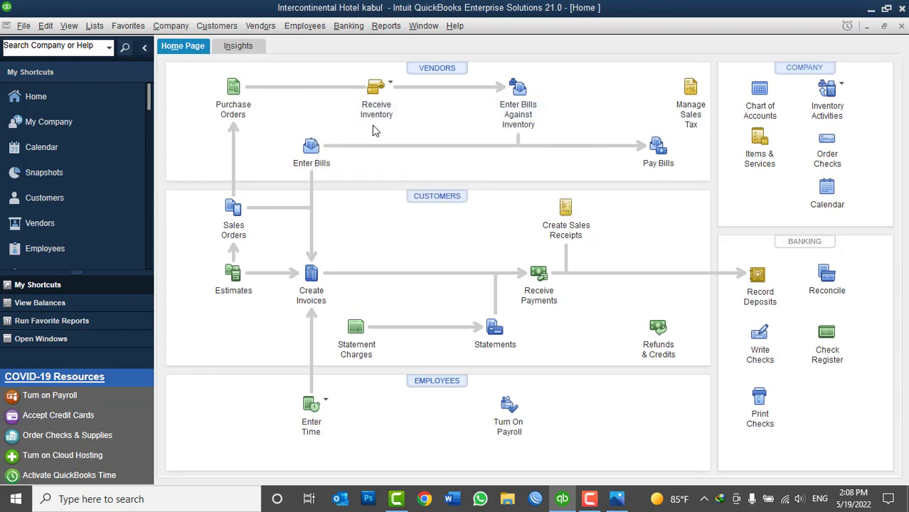
{"action": "left_click", "coordinate": [170, 27]}
{"action": "mouse_move", "coordinate": [206, 30]}
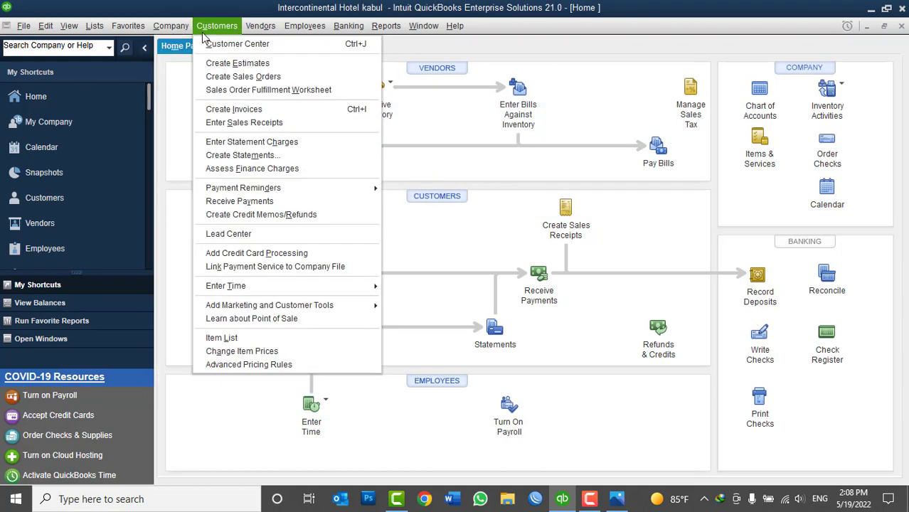
{"action": "left_click", "coordinate": [234, 109]}
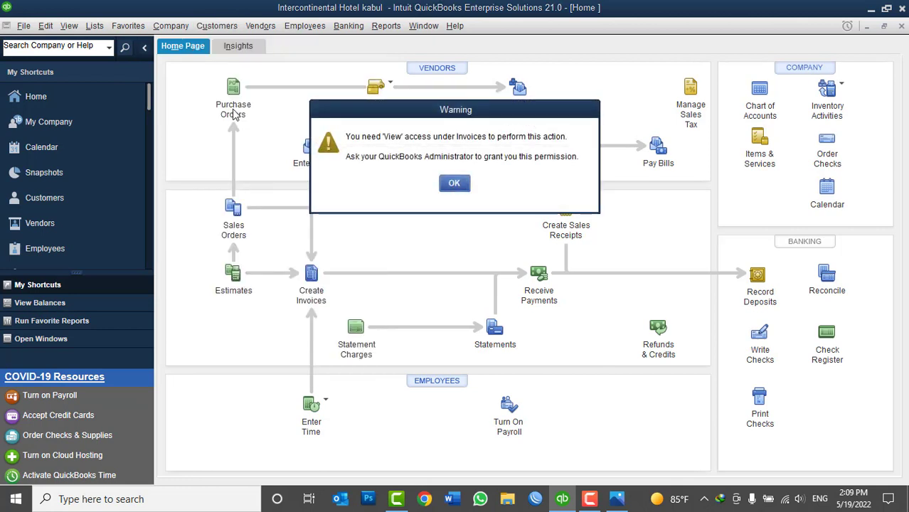
{"action": "left_click", "coordinate": [453, 184]}
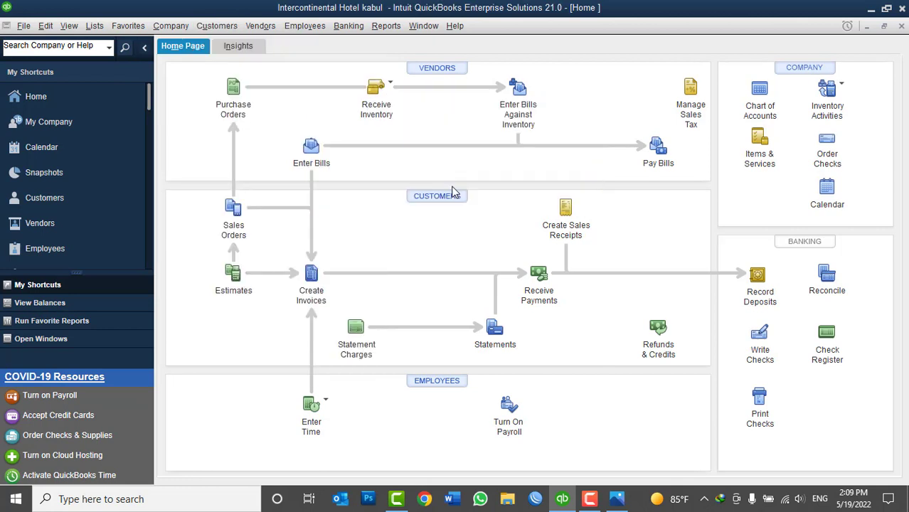
{"action": "left_click", "coordinate": [25, 28]}
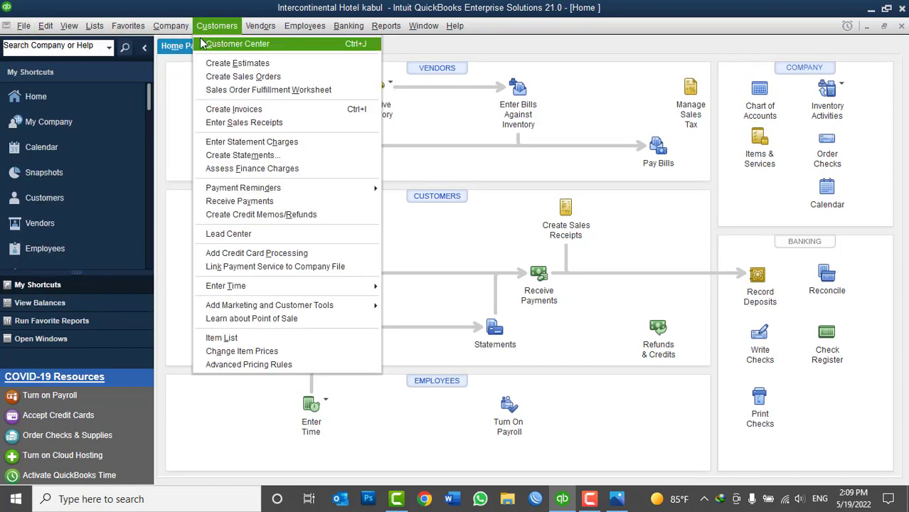
{"action": "mouse_move", "coordinate": [170, 25]}
{"action": "mouse_move", "coordinate": [229, 139]}
{"action": "left_click", "coordinate": [419, 177]}
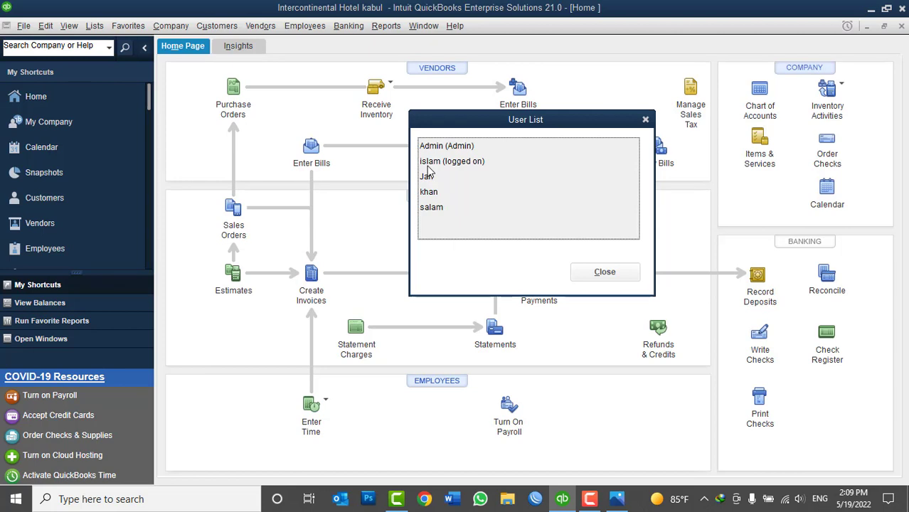
{"action": "left_click", "coordinate": [604, 272]}
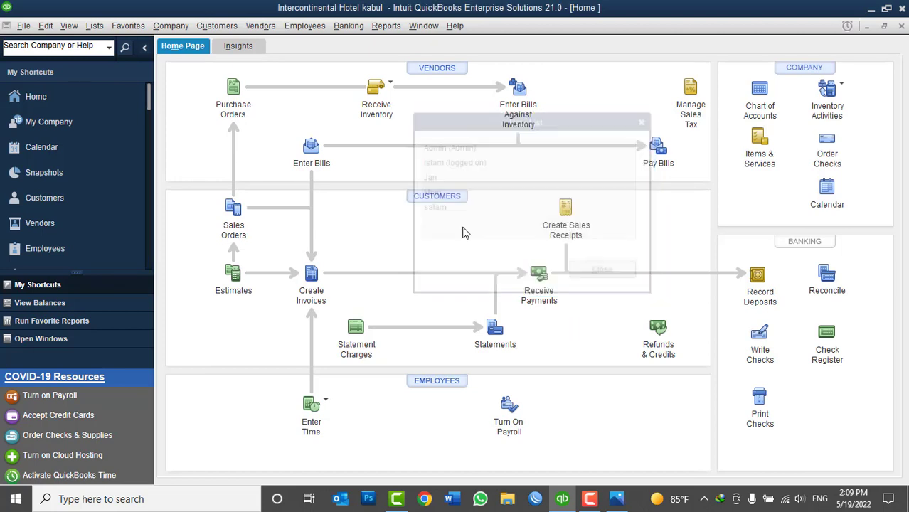
{"action": "left_click", "coordinate": [24, 25]}
Step: Log off and log back in as the second restricted user with their password
{"action": "left_click", "coordinate": [68, 137]}
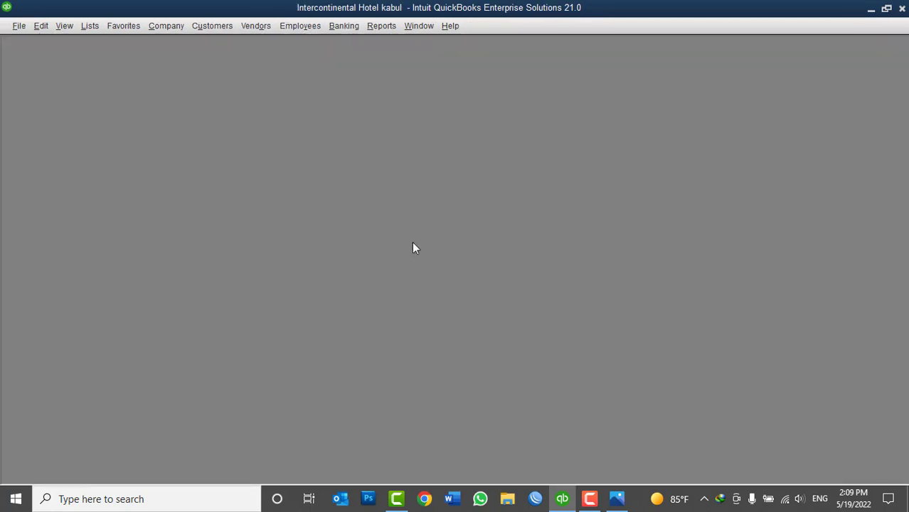
{"action": "left_click", "coordinate": [628, 177]}
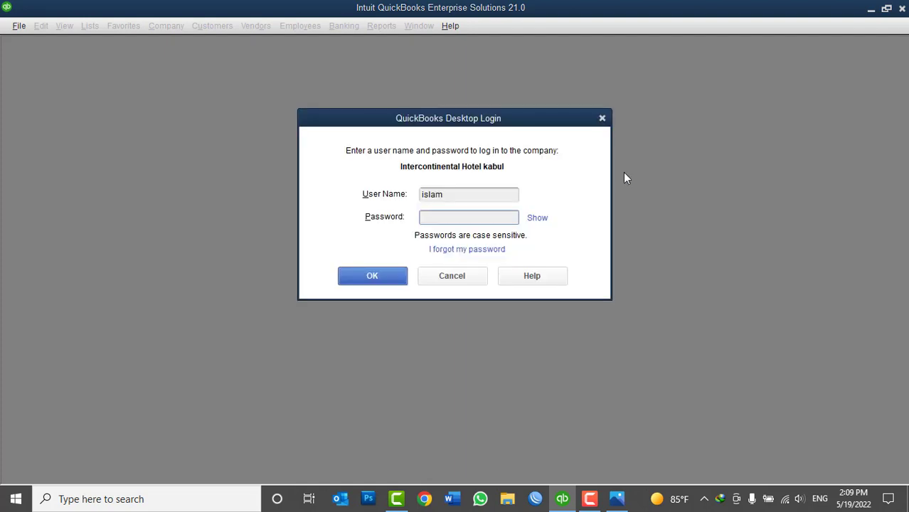
{"action": "double_click", "coordinate": [455, 193]}
{"action": "type", "text": "J"}
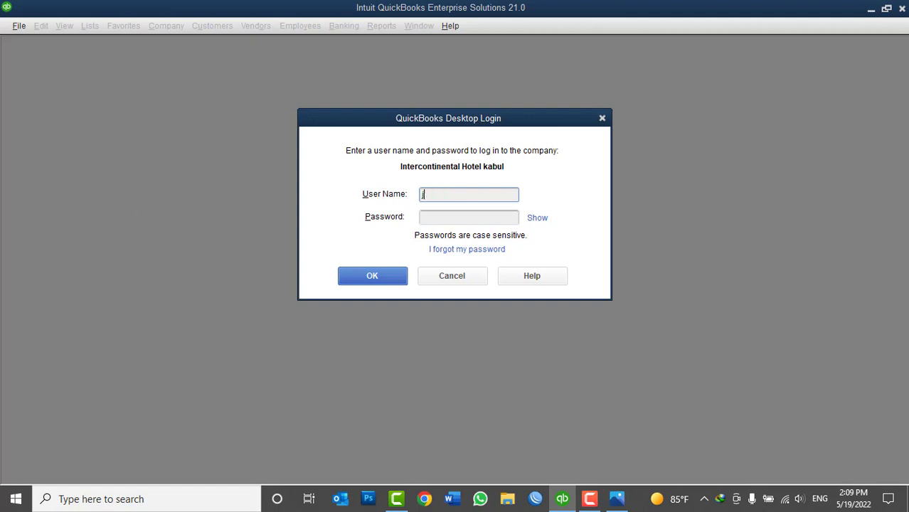
{"action": "key", "text": "BackSpace"}
{"action": "type", "text": "Jan"}
{"action": "key", "text": "Tab"}
{"action": "type", "text": "***"}
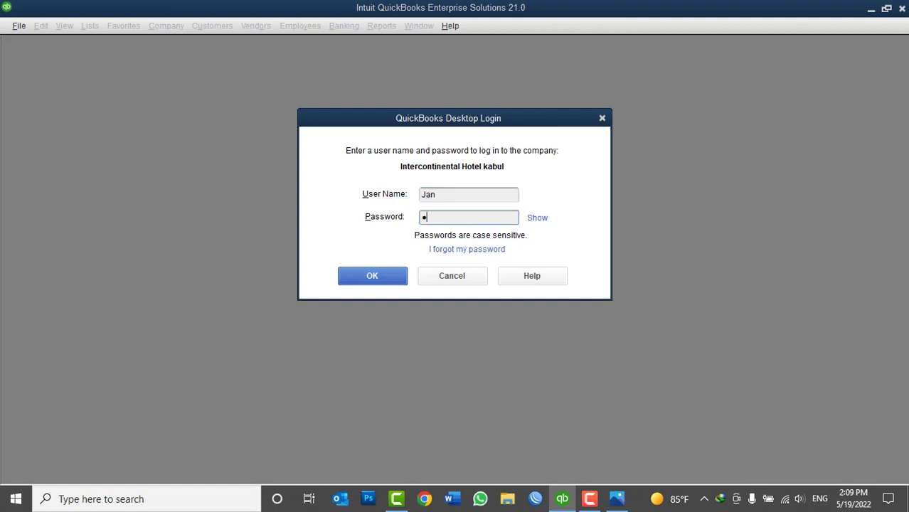
{"action": "key", "text": "BackSpace"}
{"action": "key", "text": "BackSpace"}
{"action": "key", "text": "BackSpace"}
{"action": "type", "text": "*******"}
{"action": "left_click", "coordinate": [374, 278]}
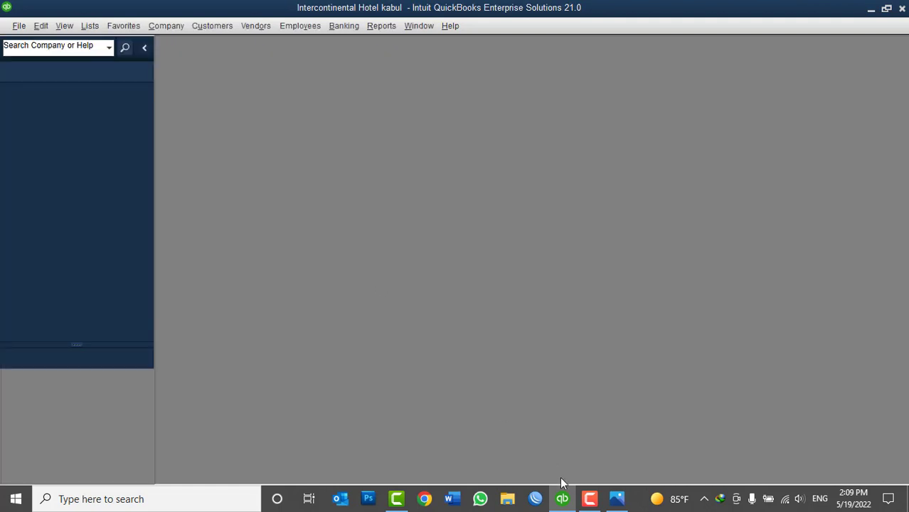
Step: Glance at the network diagram, maximize the Home window and close the New Feature Tour
{"action": "left_click", "coordinate": [616, 498]}
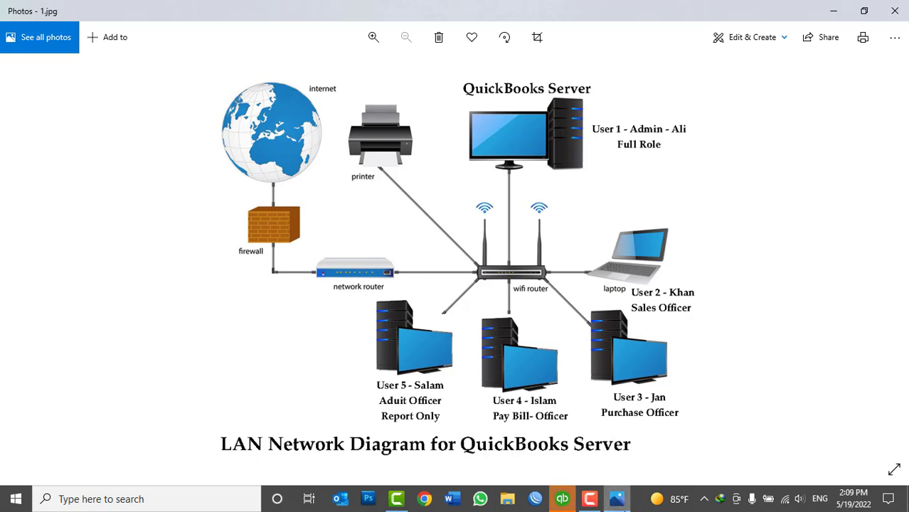
{"action": "left_click", "coordinate": [616, 498]}
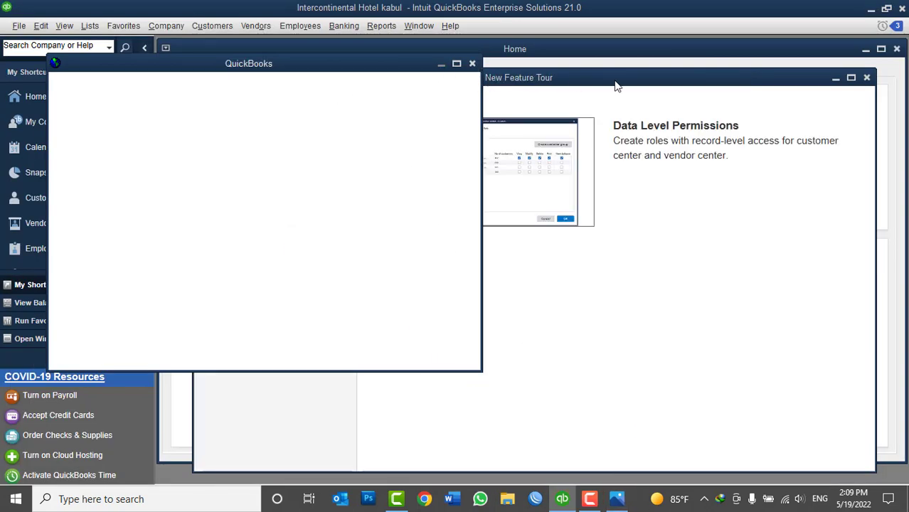
{"action": "left_click", "coordinate": [882, 49]}
{"action": "left_click", "coordinate": [261, 26]}
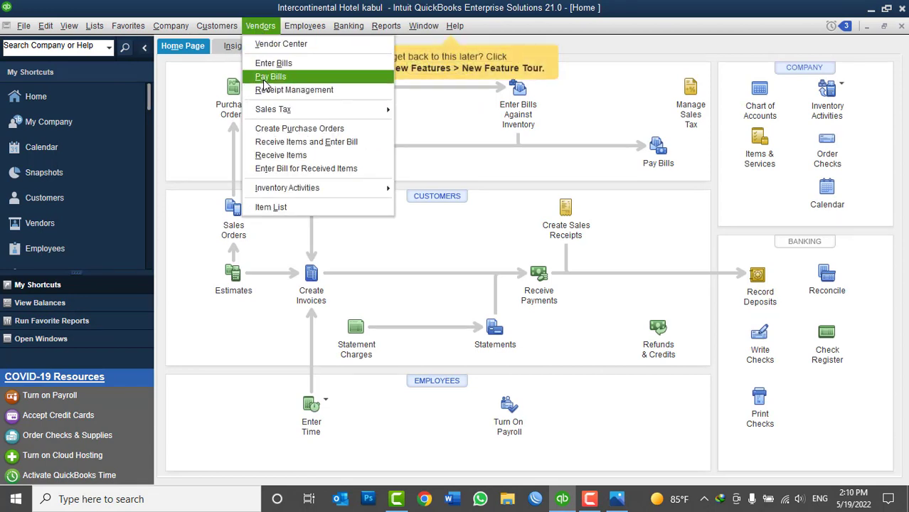
Step: Open a new purchase order and an Enter Bills window without warnings, closing each
{"action": "left_click", "coordinate": [293, 128]}
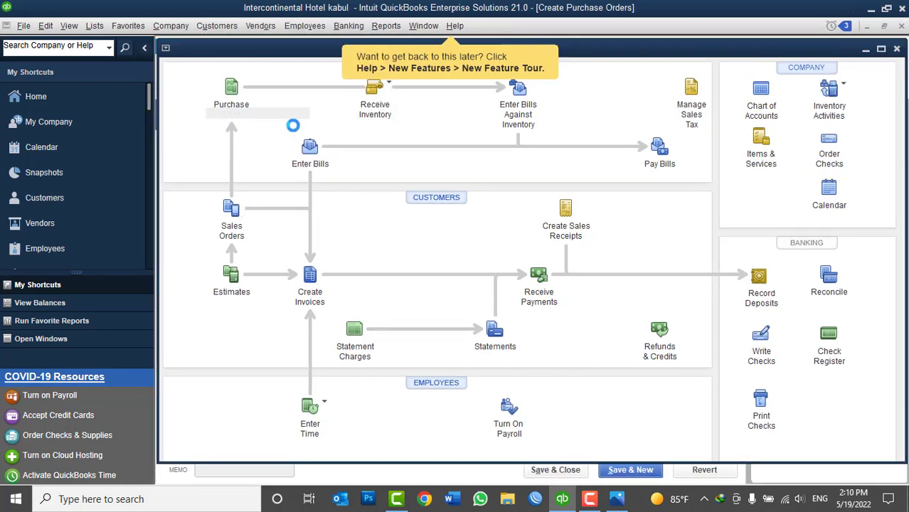
{"action": "left_click", "coordinate": [901, 26]}
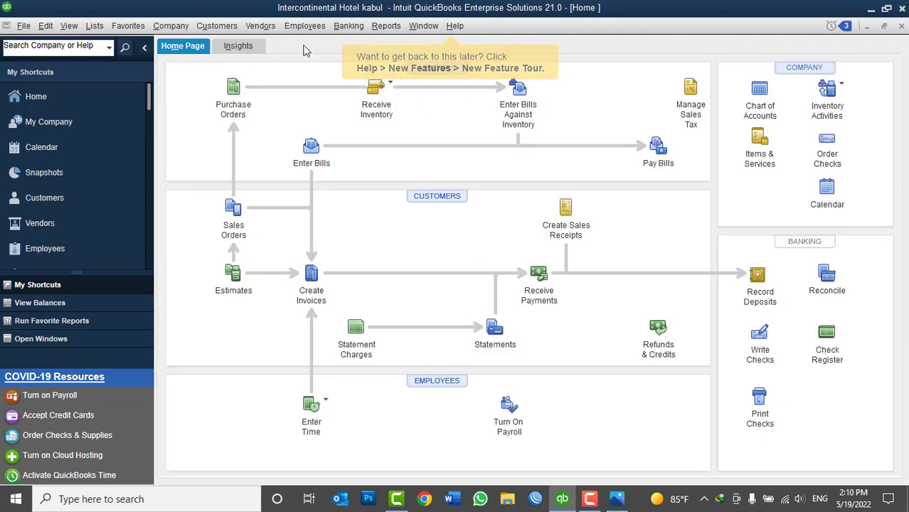
{"action": "left_click", "coordinate": [269, 26]}
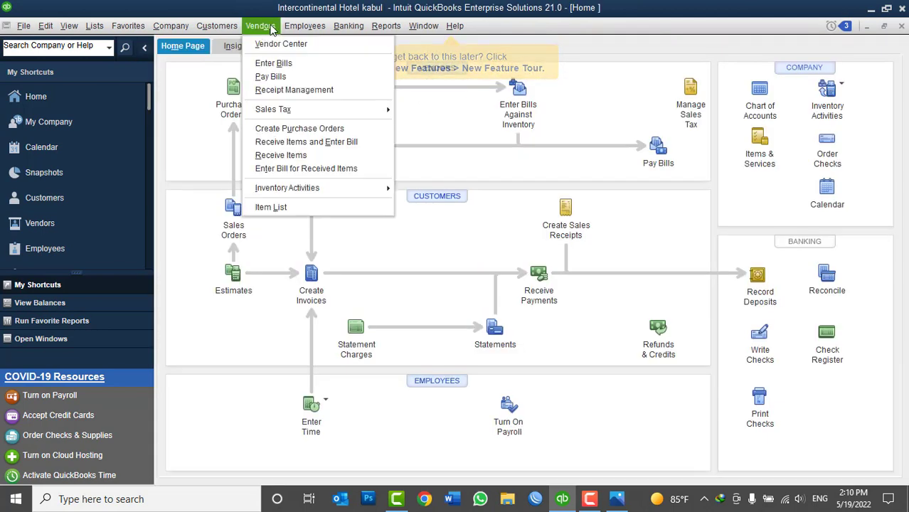
{"action": "left_click", "coordinate": [270, 64]}
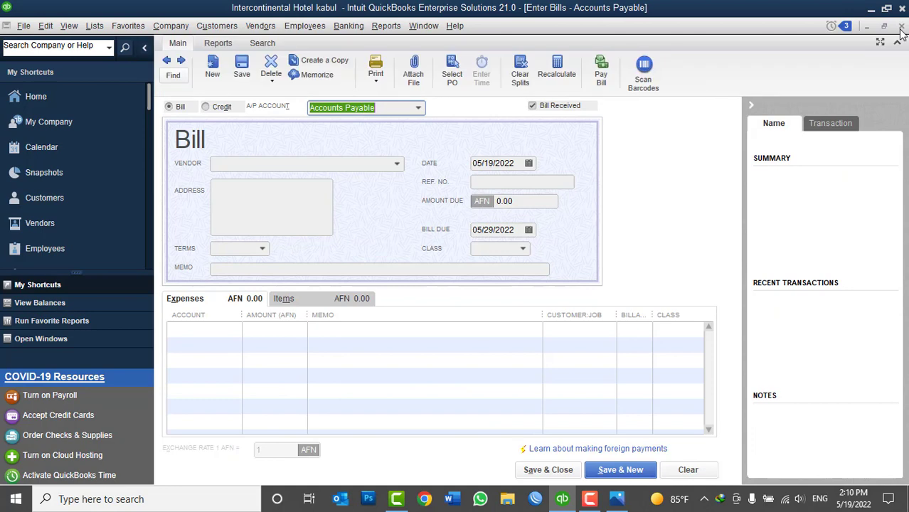
{"action": "left_click", "coordinate": [900, 28]}
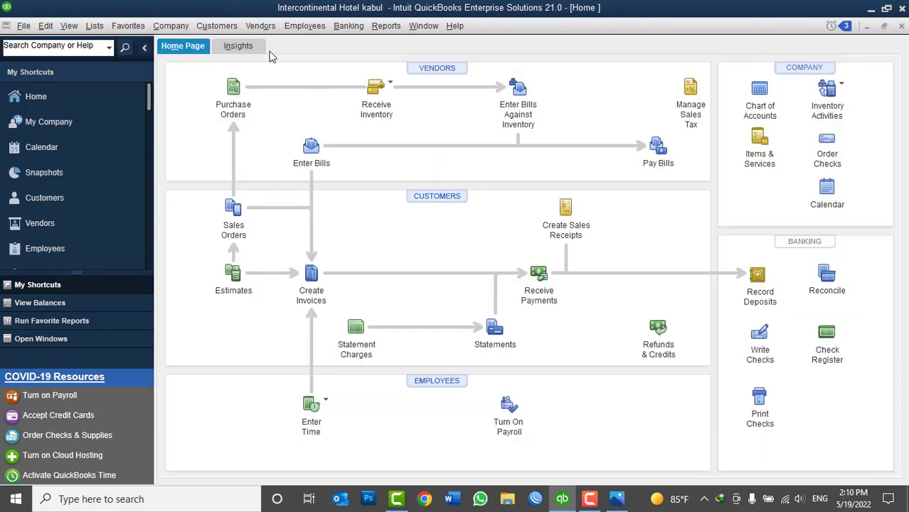
Step: Try Pay Bills and Create Invoices, dismissing the access warning each one triggers
{"action": "left_click", "coordinate": [260, 26]}
{"action": "left_click", "coordinate": [269, 77]}
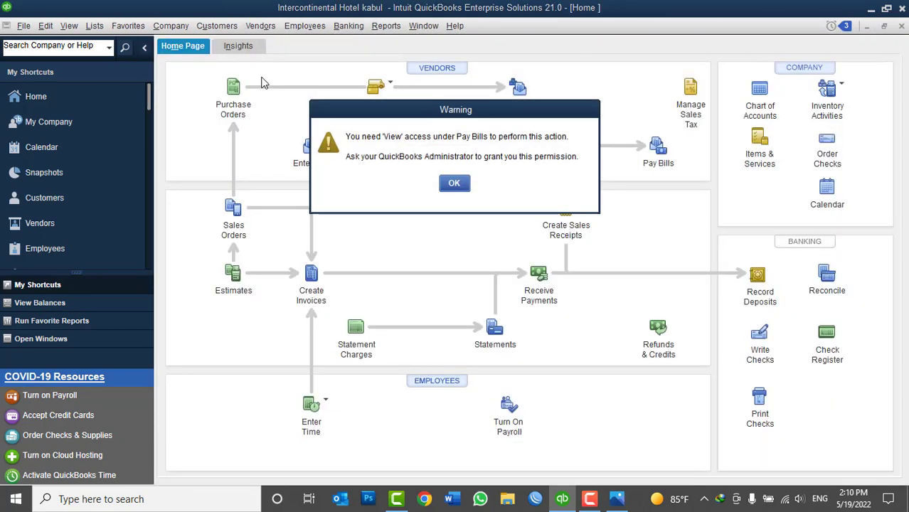
{"action": "left_click", "coordinate": [454, 185]}
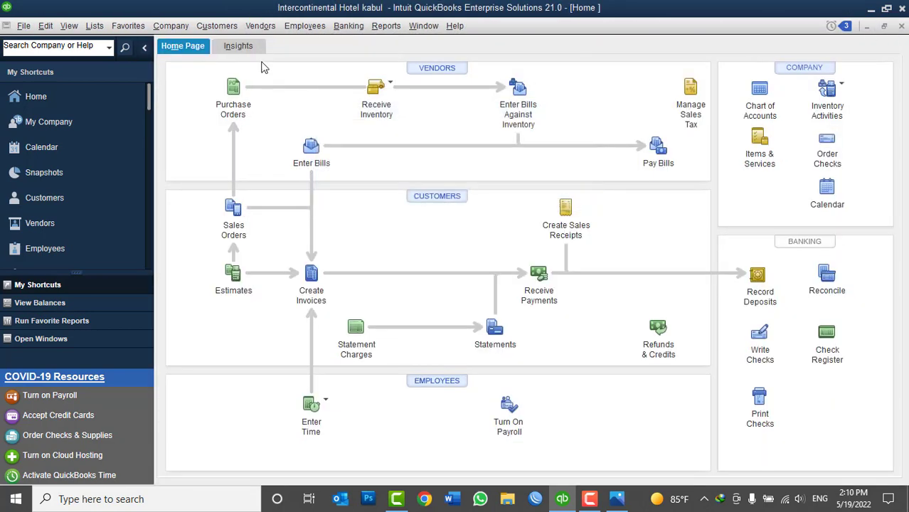
{"action": "left_click", "coordinate": [217, 26]}
{"action": "left_click", "coordinate": [229, 110]}
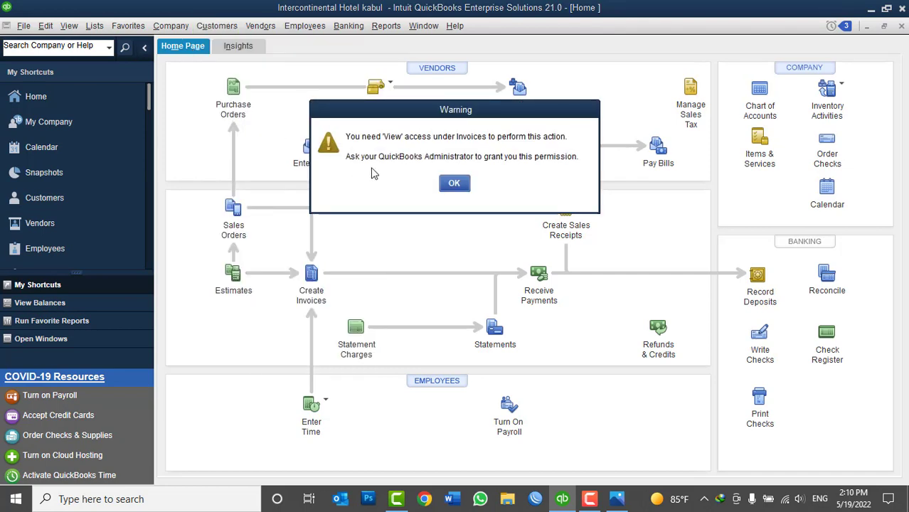
{"action": "left_click", "coordinate": [453, 184]}
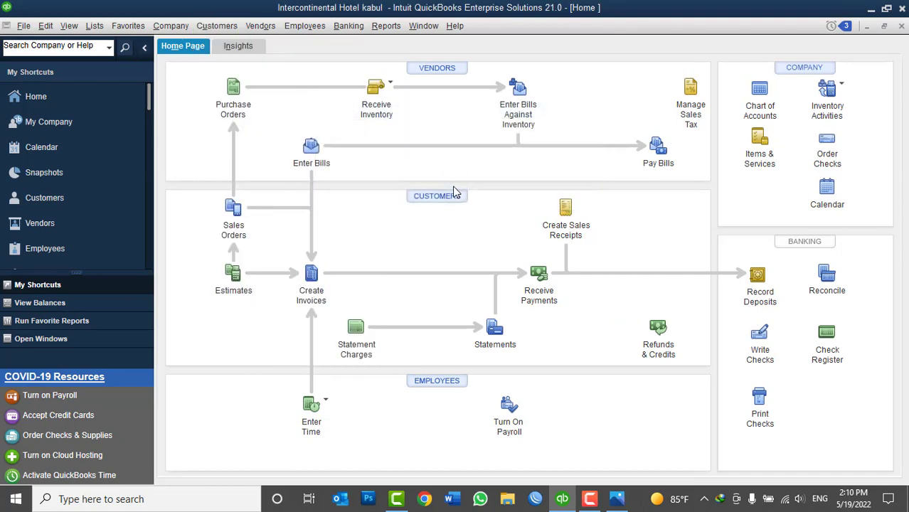
{"action": "left_click", "coordinate": [24, 26]}
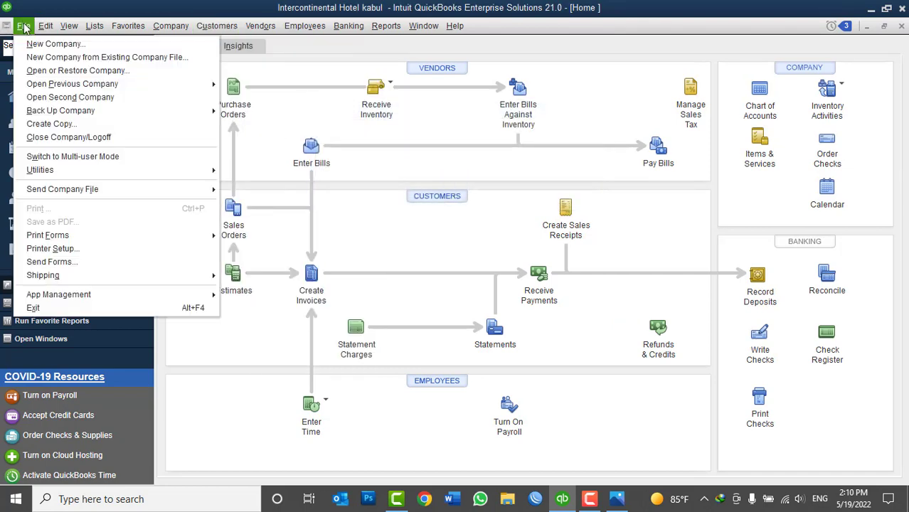
Step: Log off and reopen the Intercontinental Hotel kabul file, checking the user-roles diagram in Photos
{"action": "left_click", "coordinate": [57, 138]}
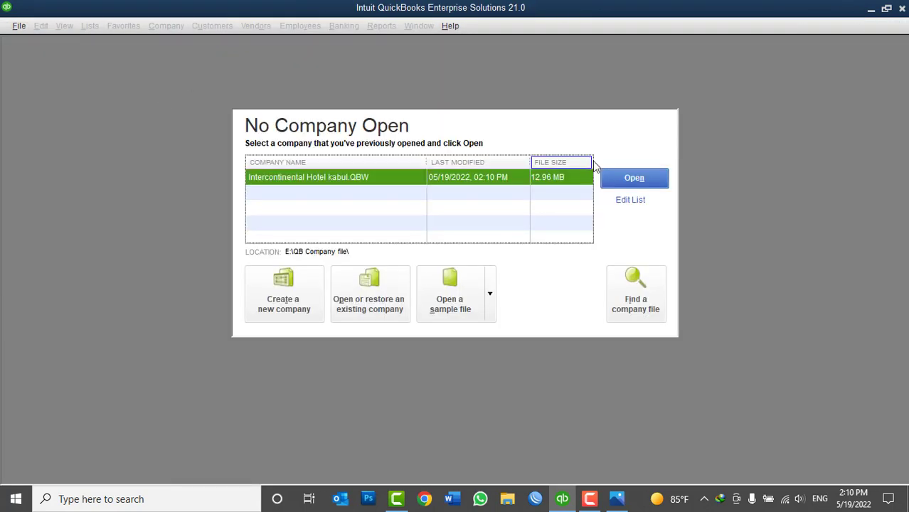
{"action": "left_click", "coordinate": [620, 177]}
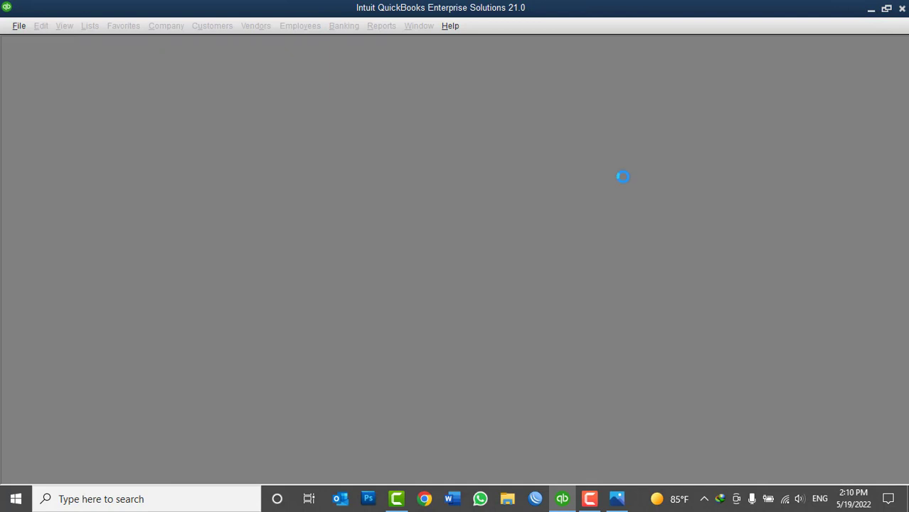
{"action": "left_click", "coordinate": [616, 498]}
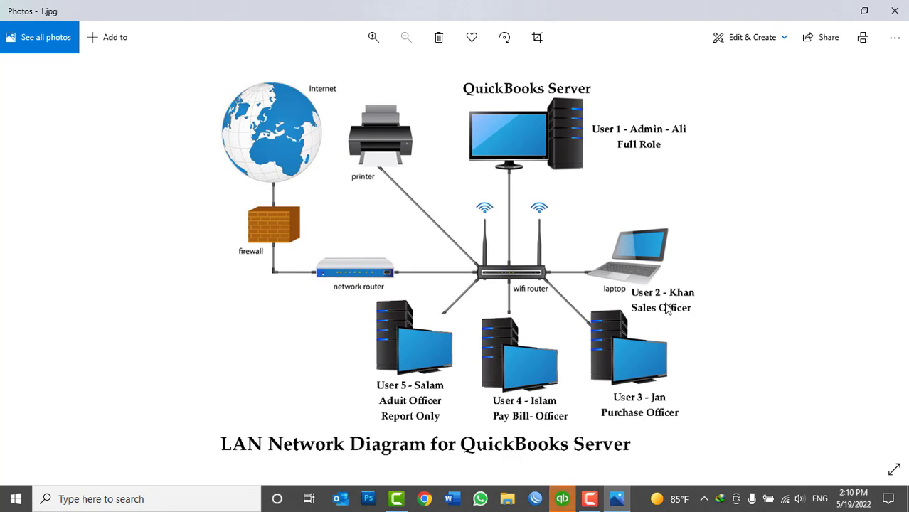
{"action": "left_click", "coordinate": [562, 498]}
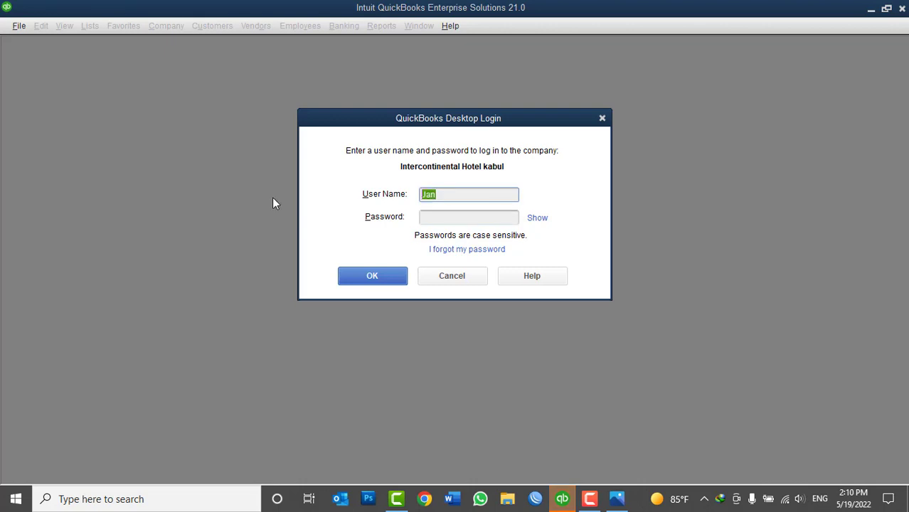
Step: Sign in with the sales officer's user name and password
{"action": "type", "text": "khan"}
{"action": "key", "text": "Tab"}
{"action": "type", "text": "**"}
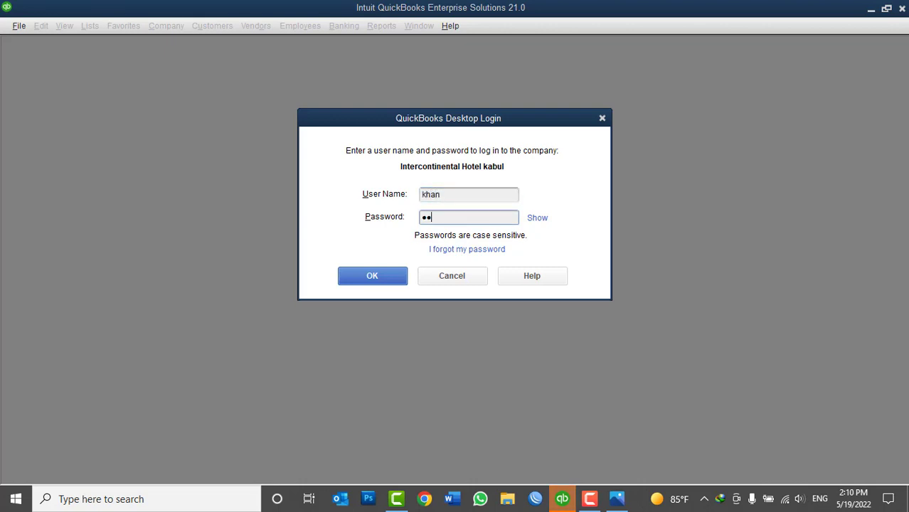
{"action": "type", "text": "*******"}
{"action": "left_click", "coordinate": [369, 278]}
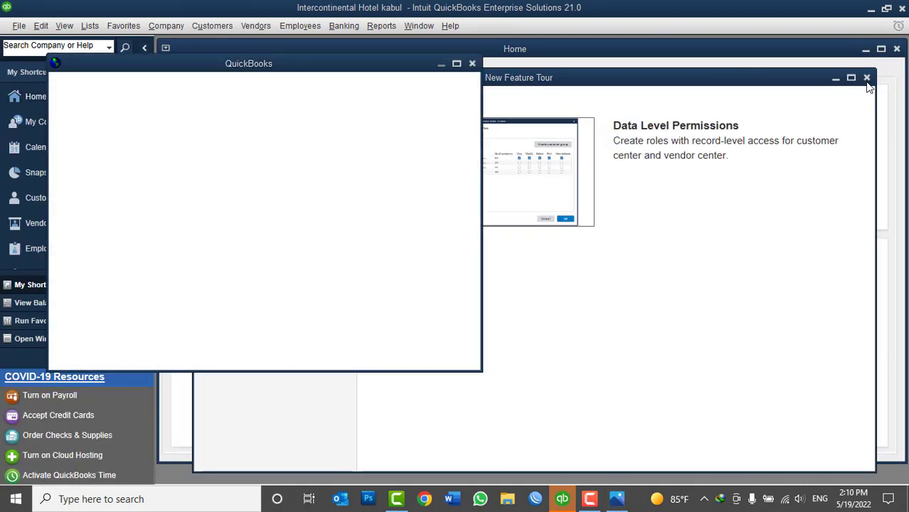
Step: Dismiss the pop-up and New Feature Tour, then open a blank invoice without warning and close it
{"action": "left_click", "coordinate": [472, 63]}
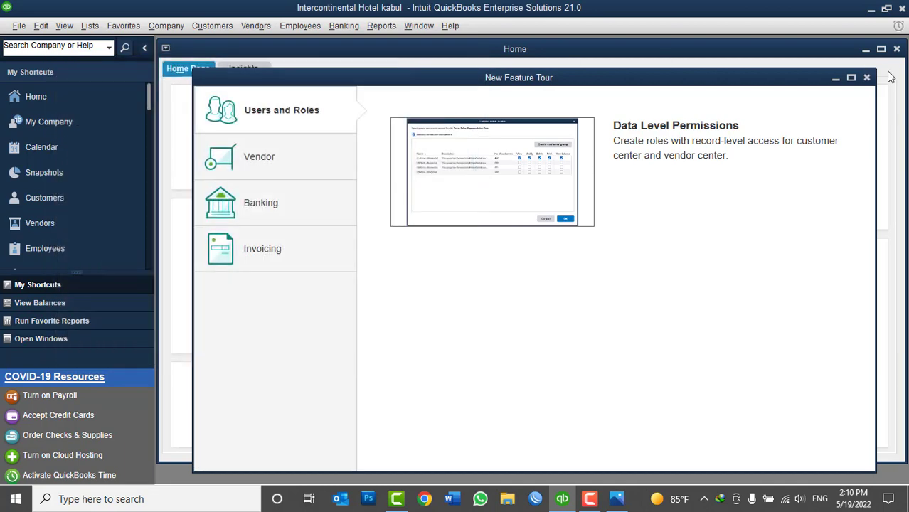
{"action": "left_click", "coordinate": [866, 77]}
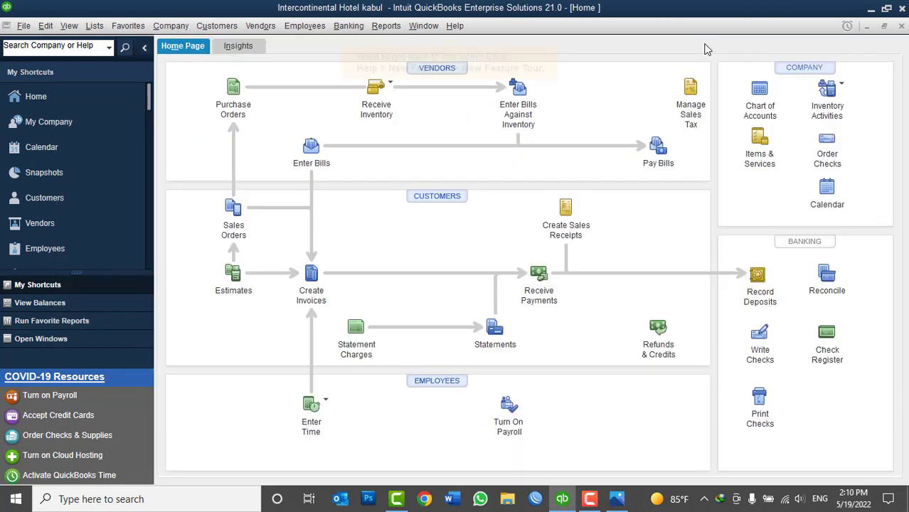
{"action": "left_click", "coordinate": [228, 27]}
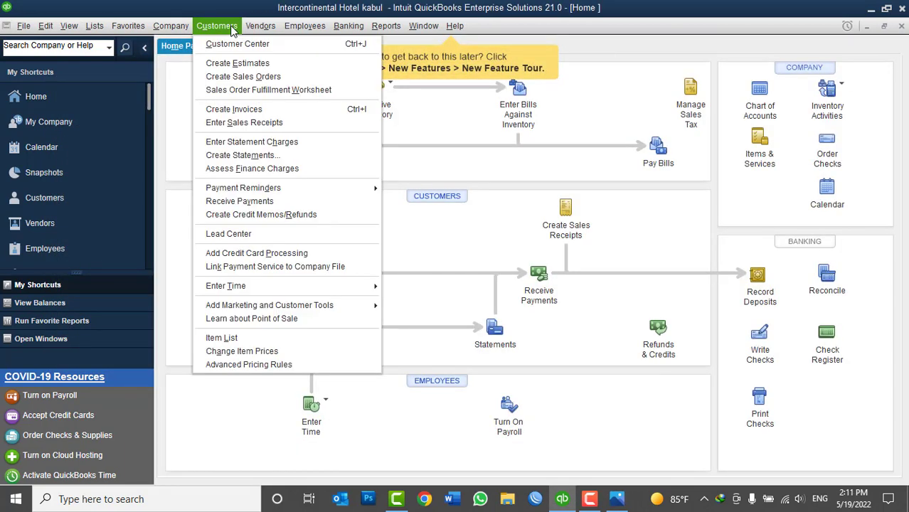
{"action": "left_click", "coordinate": [244, 109]}
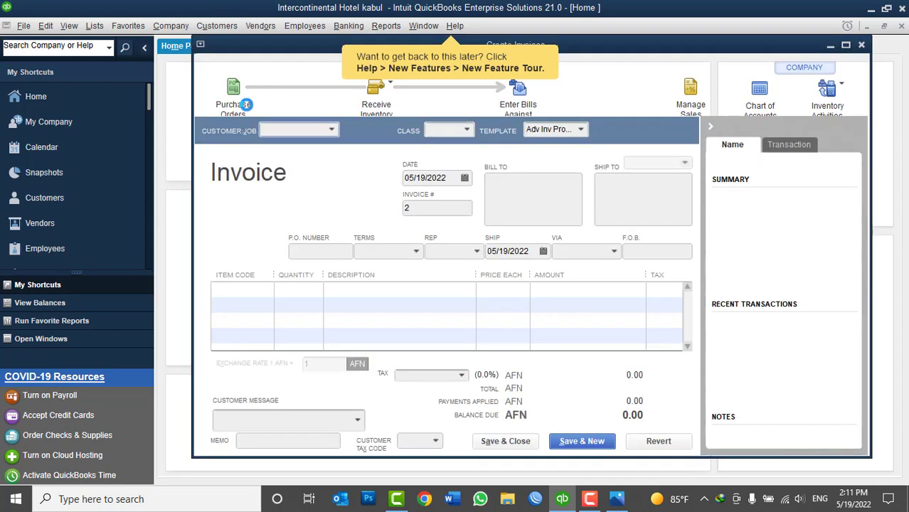
{"action": "left_click", "coordinate": [901, 27]}
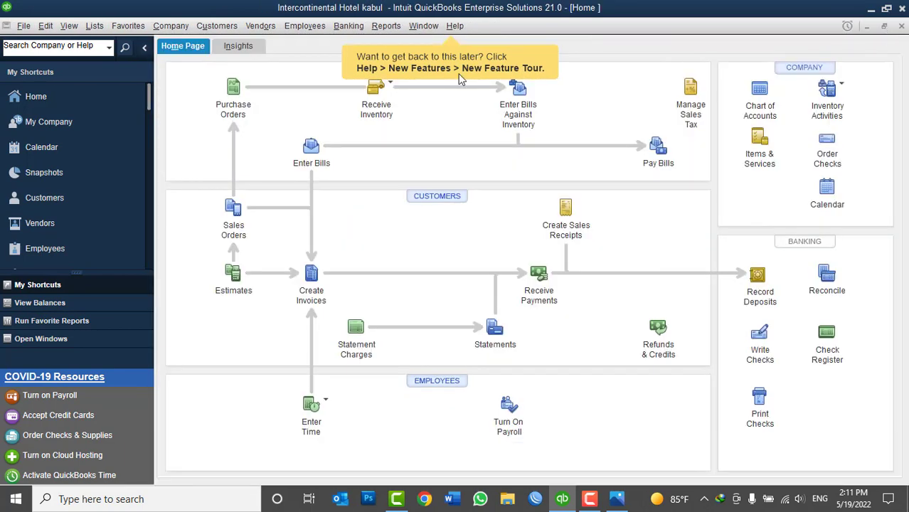
Step: Attempt Enter Bills and Pay Bills as the sales user, dismissing both permission warnings
{"action": "left_click", "coordinate": [256, 27]}
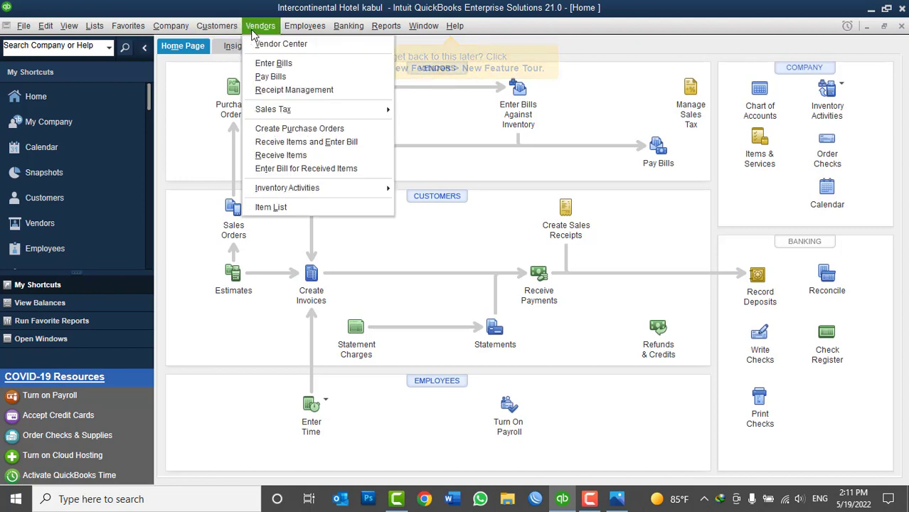
{"action": "left_click", "coordinate": [273, 63]}
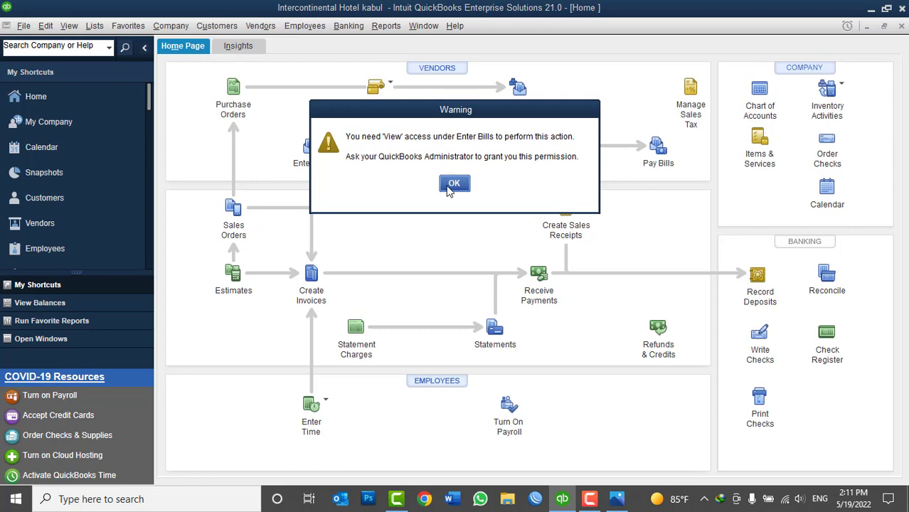
{"action": "left_click", "coordinate": [450, 183]}
{"action": "left_click", "coordinate": [260, 25]}
{"action": "left_click", "coordinate": [286, 80]}
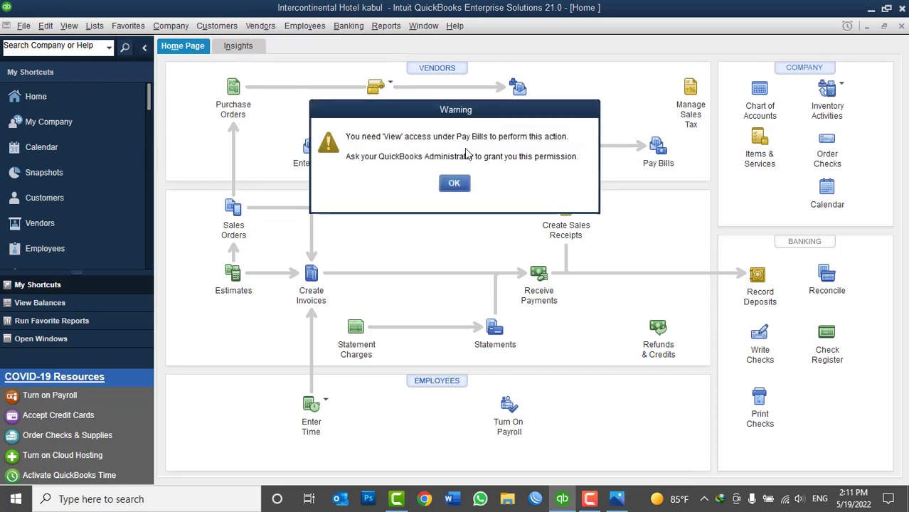
{"action": "left_click", "coordinate": [454, 183]}
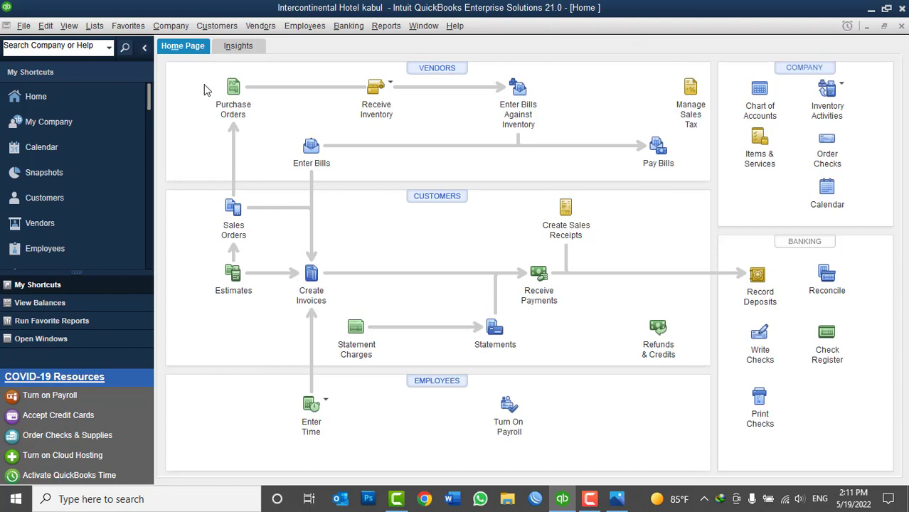
{"action": "left_click", "coordinate": [181, 29]}
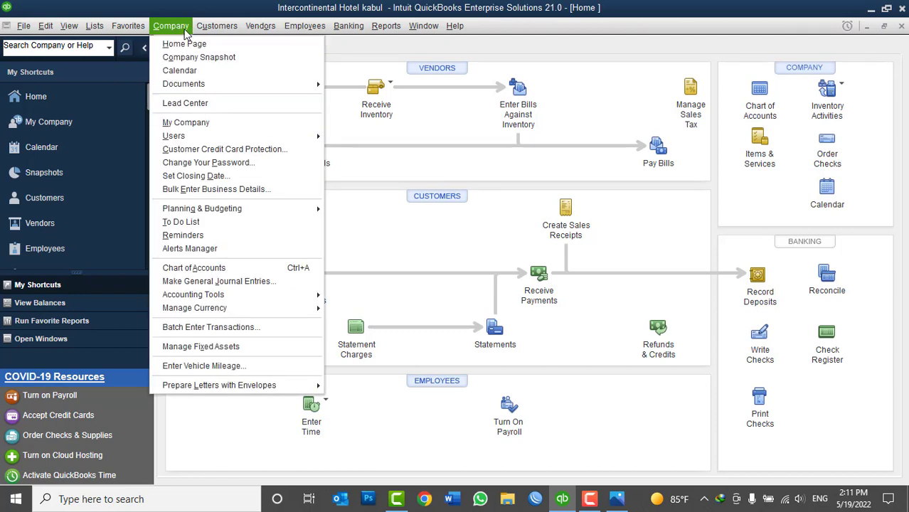
{"action": "mouse_move", "coordinate": [175, 136]}
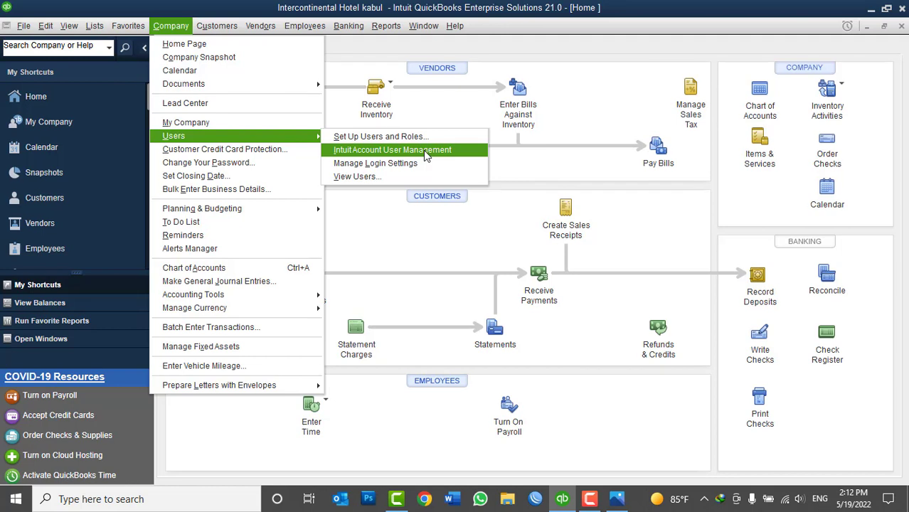
{"action": "left_click", "coordinate": [26, 26]}
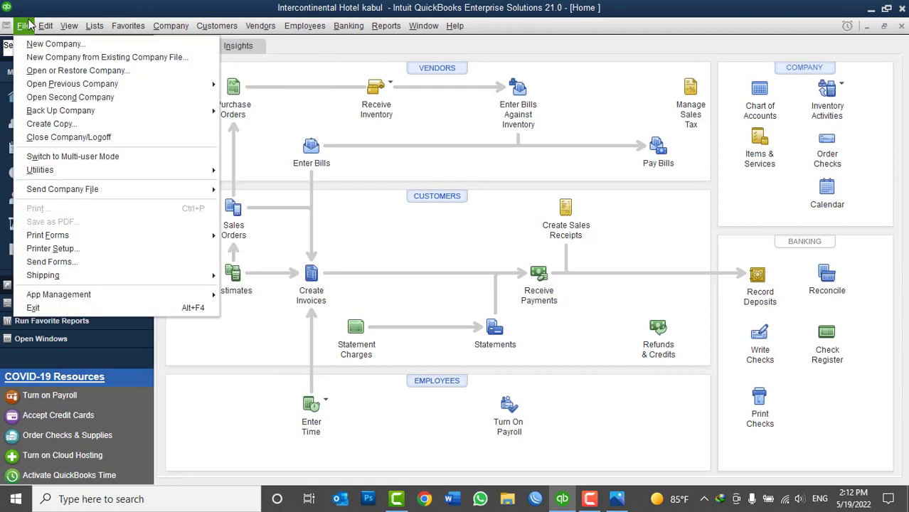
Step: Log off, reopen Intercontinental Hotel kabul, and sign in as admin with the admin password
{"action": "left_click", "coordinate": [54, 137]}
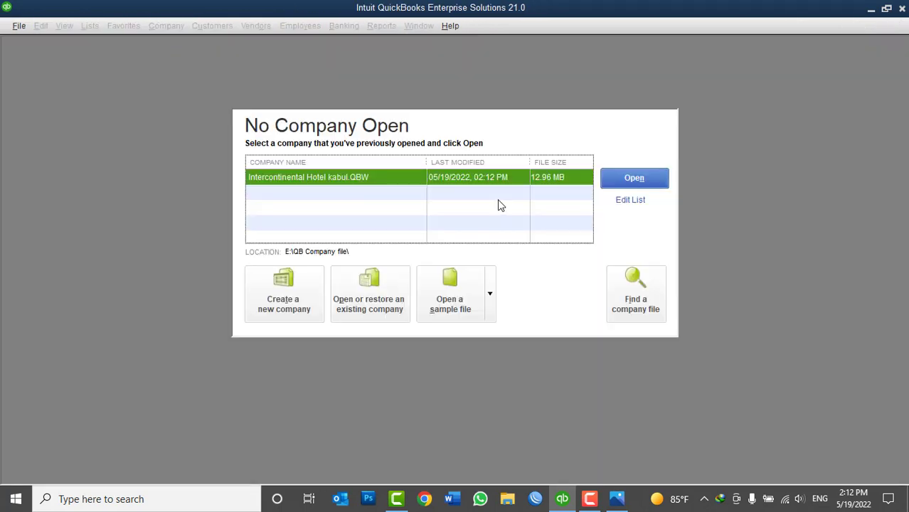
{"action": "left_click", "coordinate": [610, 178]}
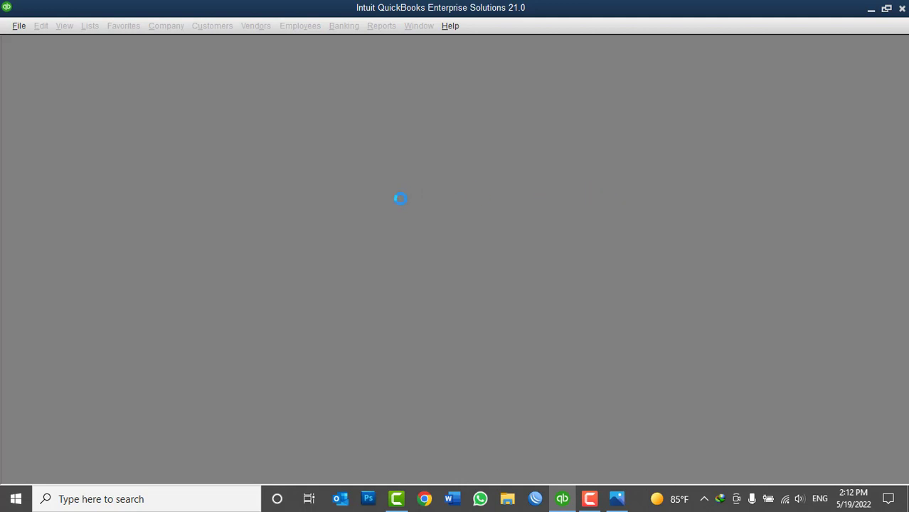
{"action": "double_click", "coordinate": [459, 193]}
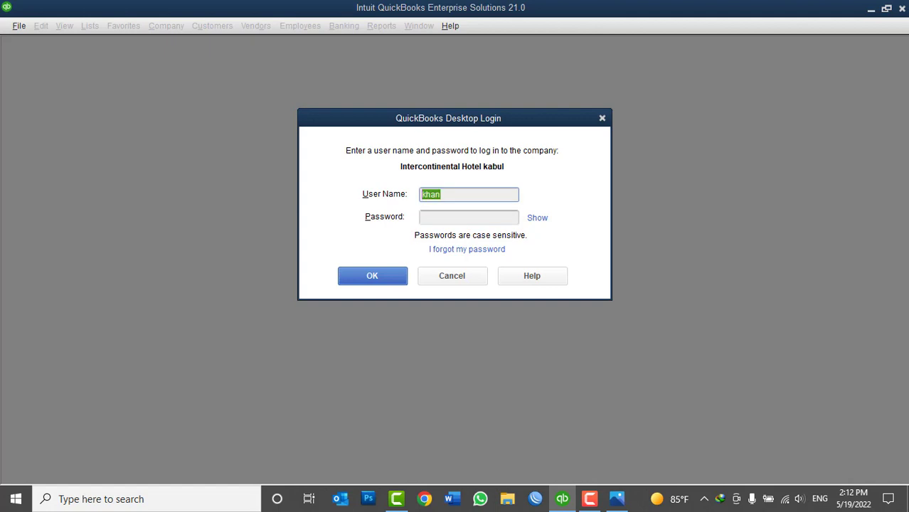
{"action": "type", "text": "admin"}
{"action": "key", "text": "Tab"}
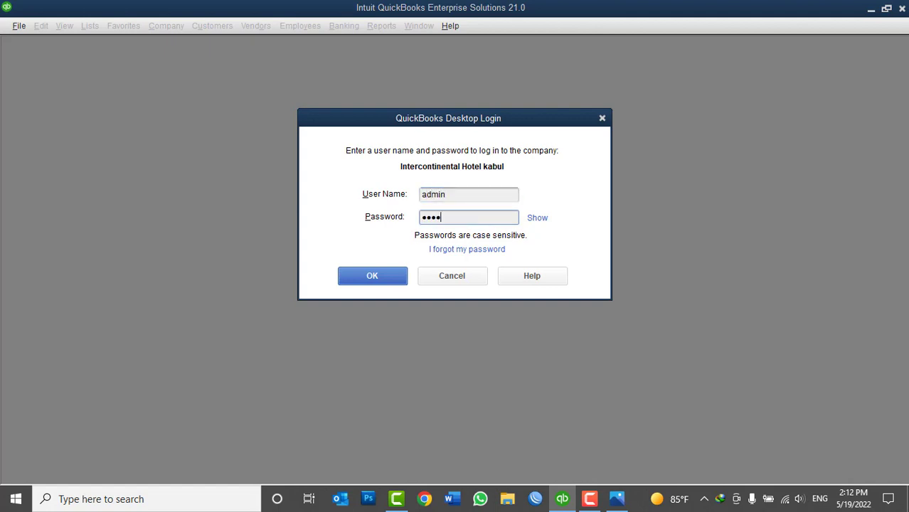
{"action": "left_click", "coordinate": [352, 274]}
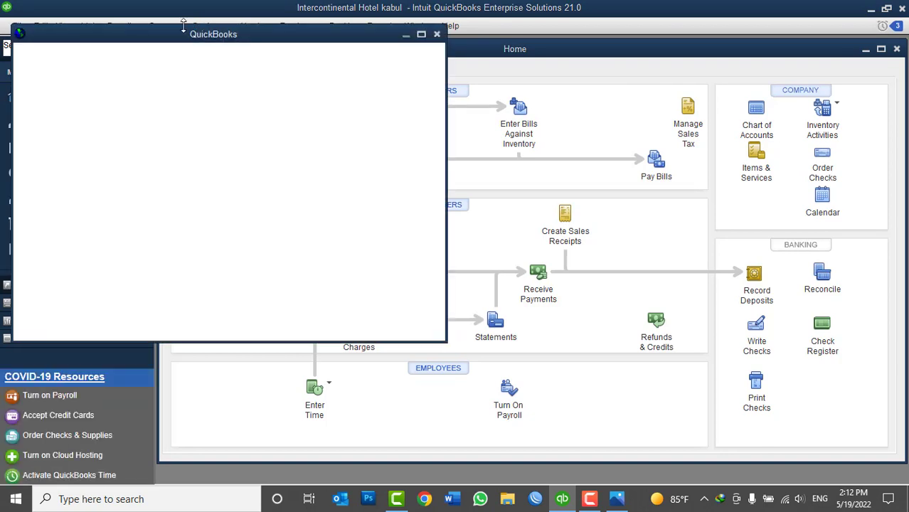
Step: Dismiss the Gmail notice and open Intuit Account User Management maximized, with Home maximized too
{"action": "left_click", "coordinate": [436, 35]}
{"action": "double_click", "coordinate": [426, 46]}
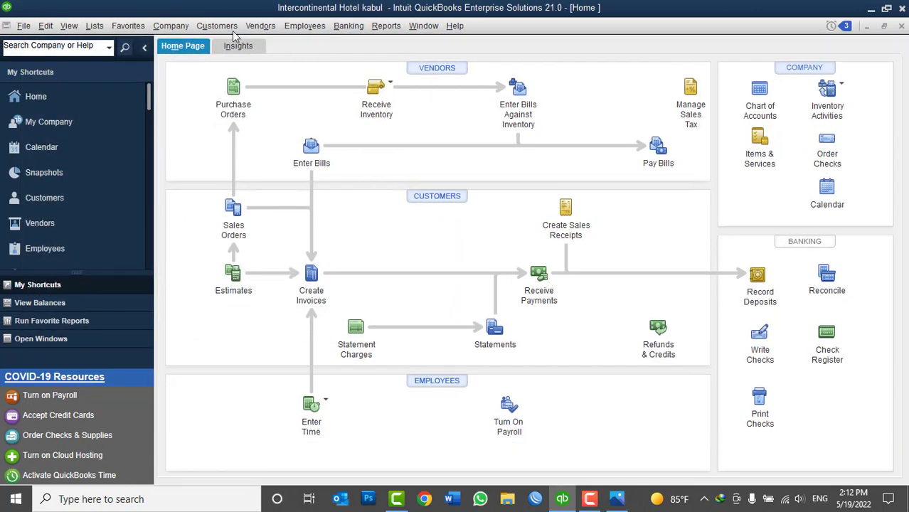
{"action": "left_click", "coordinate": [171, 27]}
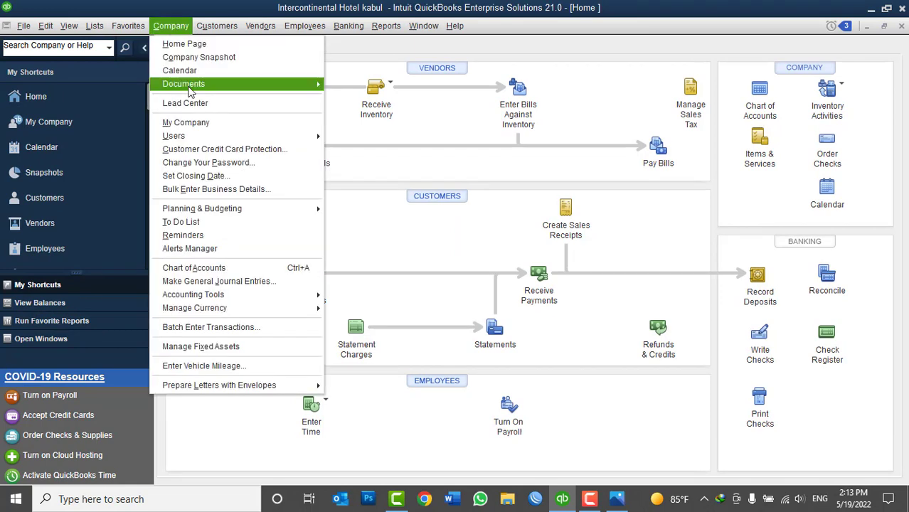
{"action": "mouse_move", "coordinate": [269, 134]}
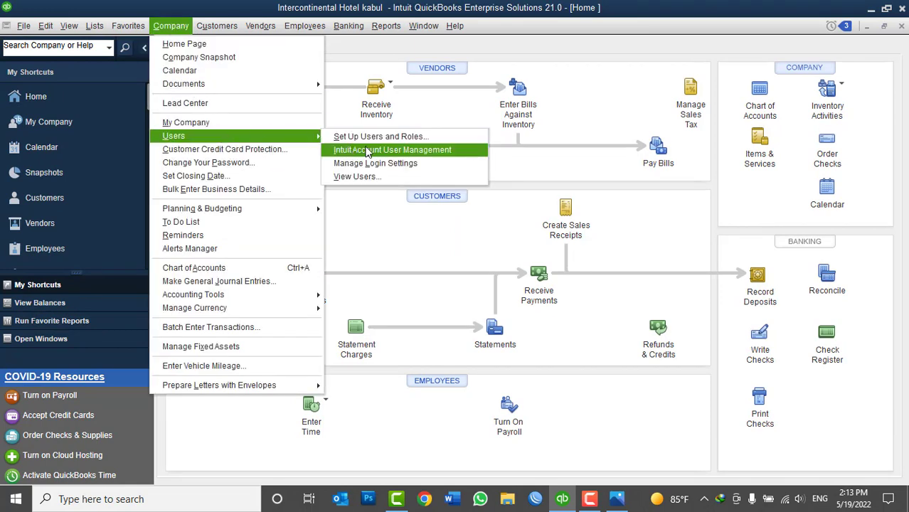
{"action": "left_click", "coordinate": [391, 151]}
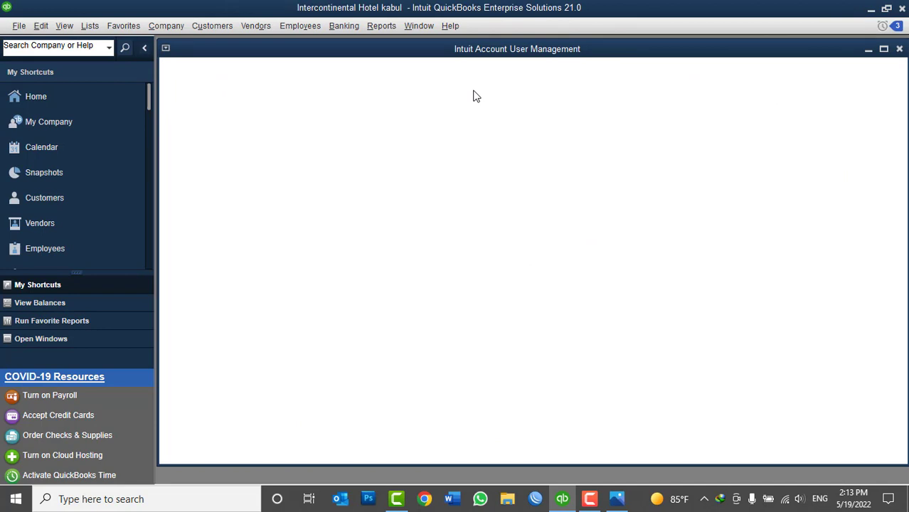
{"action": "double_click", "coordinate": [528, 50]}
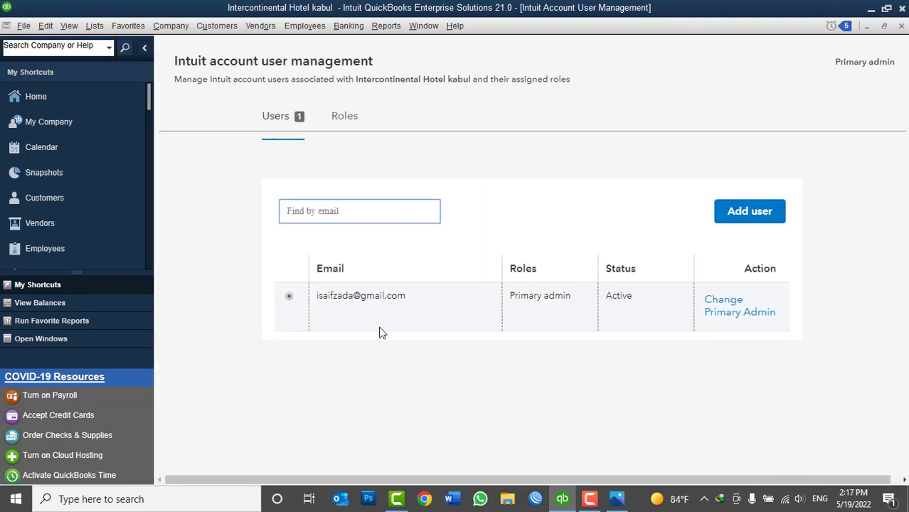
Step: Review the single user's email address and its Primary admin role
{"action": "triple_click", "coordinate": [359, 296]}
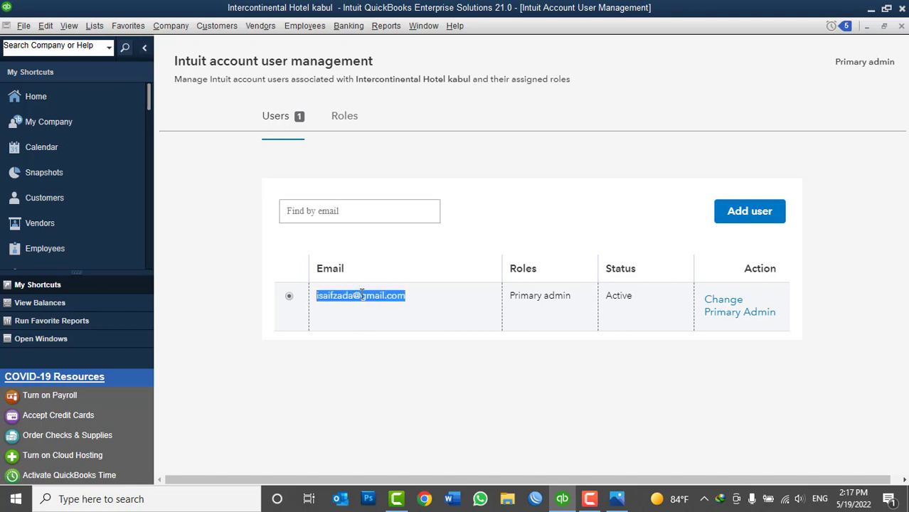
{"action": "left_click", "coordinate": [361, 295]}
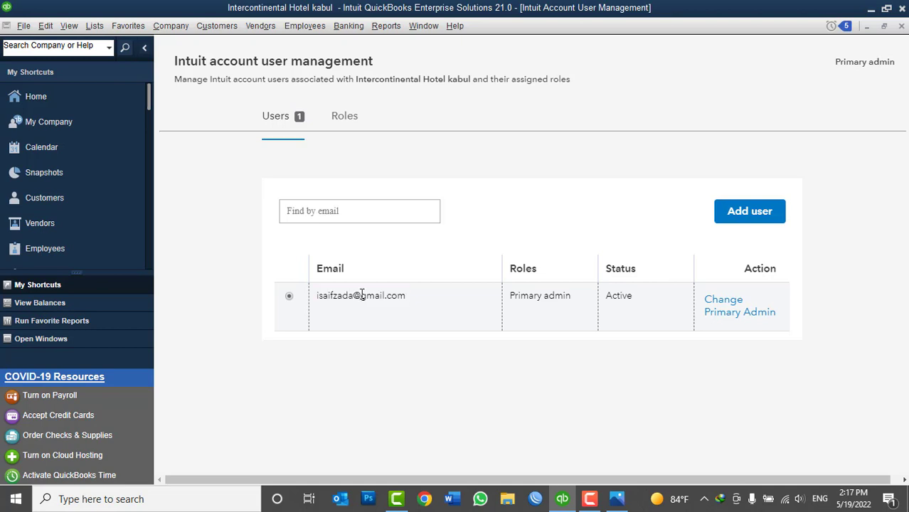
{"action": "triple_click", "coordinate": [554, 295]}
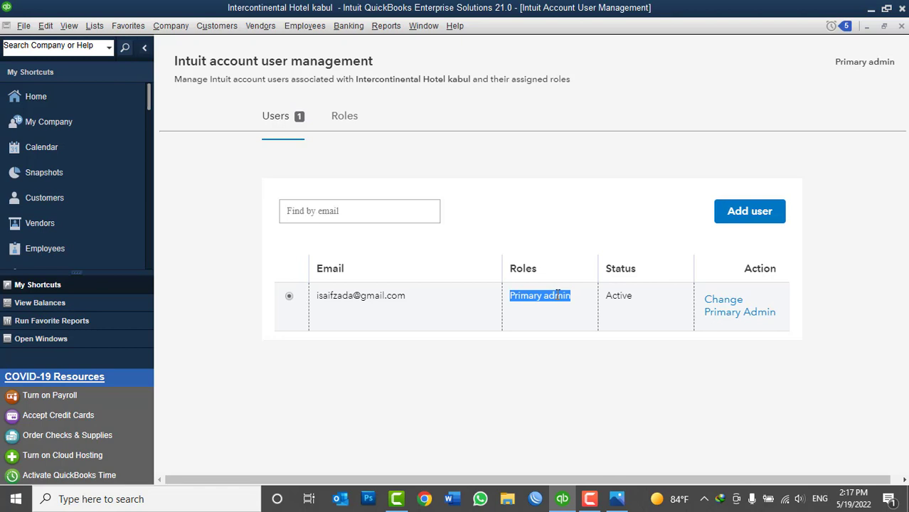
{"action": "double_click", "coordinate": [532, 268]}
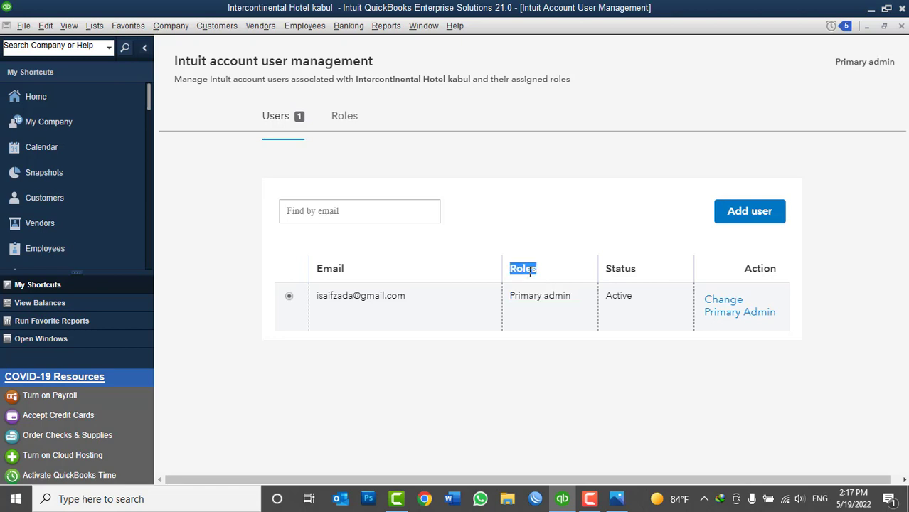
{"action": "triple_click", "coordinate": [561, 295]}
Step: Open Add user and browse the Secondary admin, Payroll manager and Payroll processor roles
{"action": "left_click", "coordinate": [749, 215]}
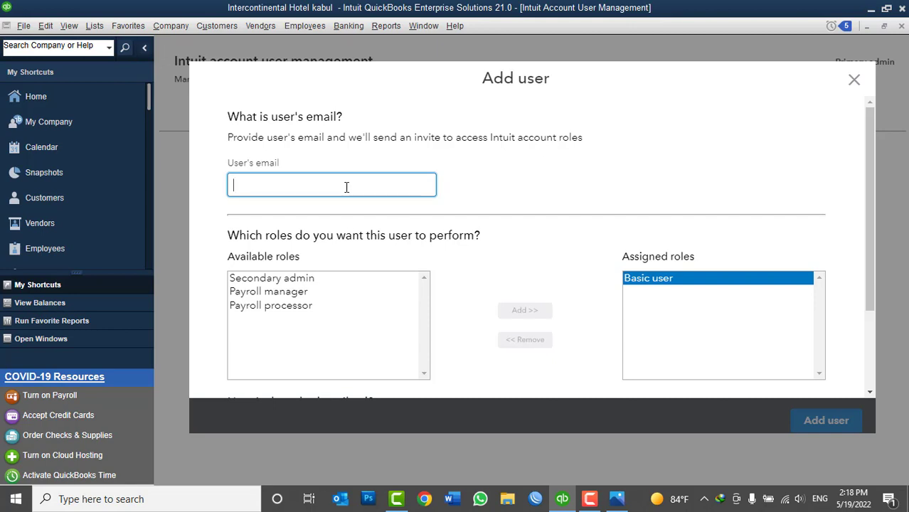
{"action": "left_click", "coordinate": [292, 291]}
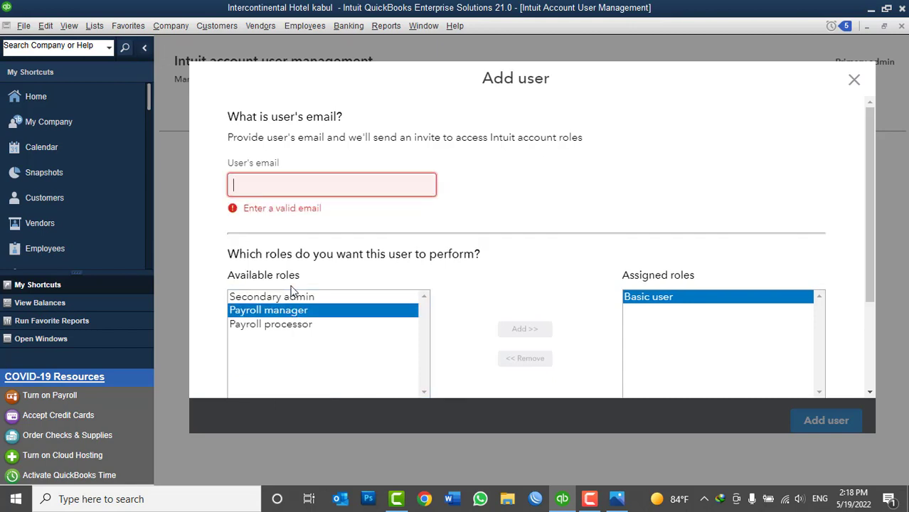
{"action": "left_click", "coordinate": [270, 324]}
{"action": "left_click", "coordinate": [269, 298]}
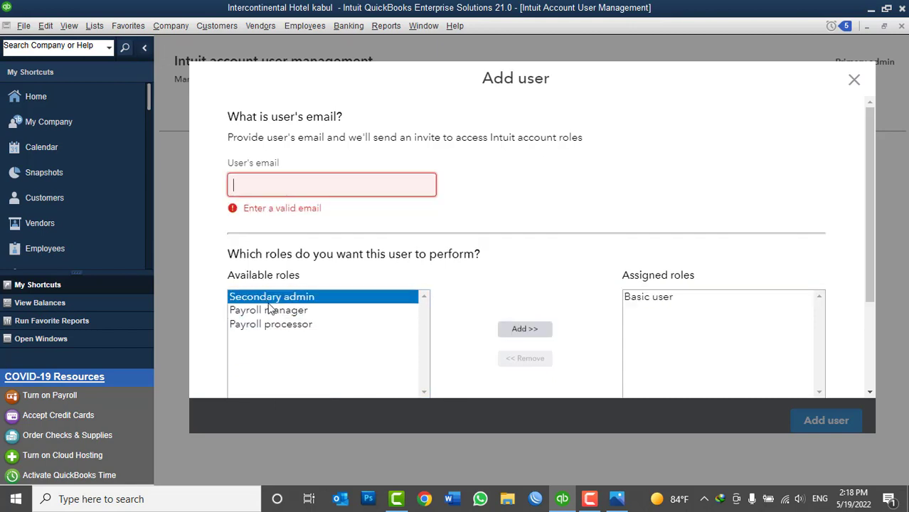
{"action": "left_click", "coordinate": [269, 310]}
{"action": "left_click", "coordinate": [275, 326]}
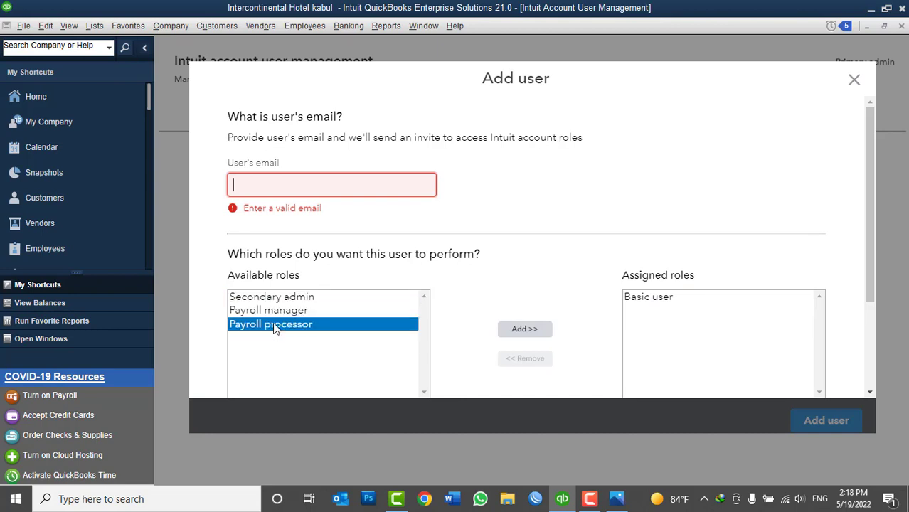
Step: Cancel the Add user dialog without adding anyone and close user management
{"action": "triple_click", "coordinate": [537, 135]}
{"action": "left_click", "coordinate": [537, 135]}
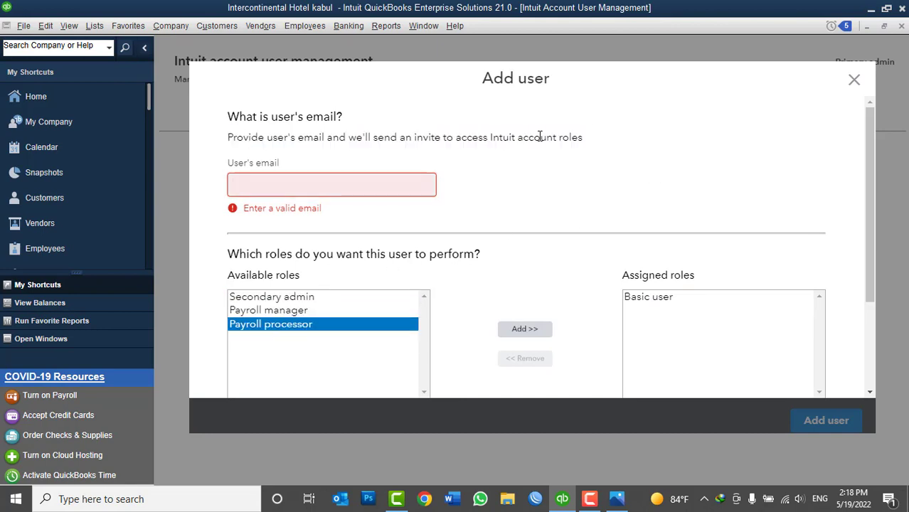
{"action": "left_click", "coordinate": [853, 81]}
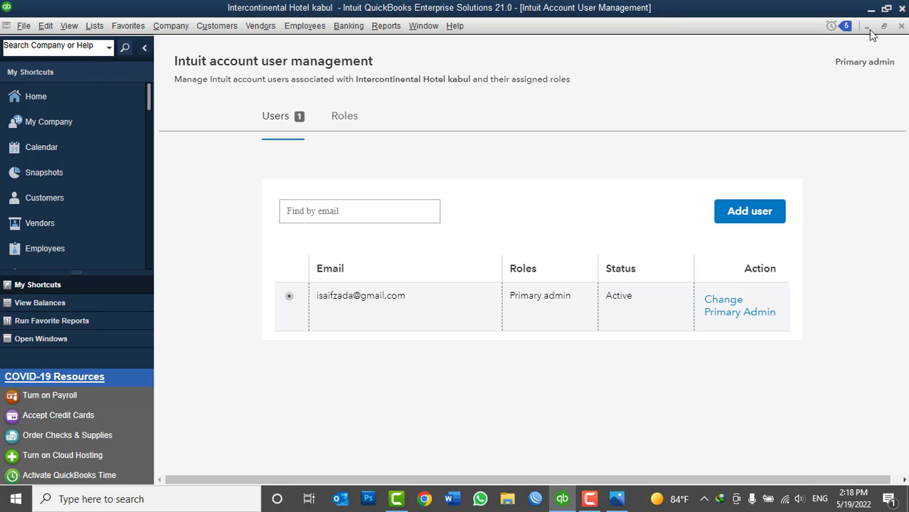
{"action": "left_click", "coordinate": [901, 26]}
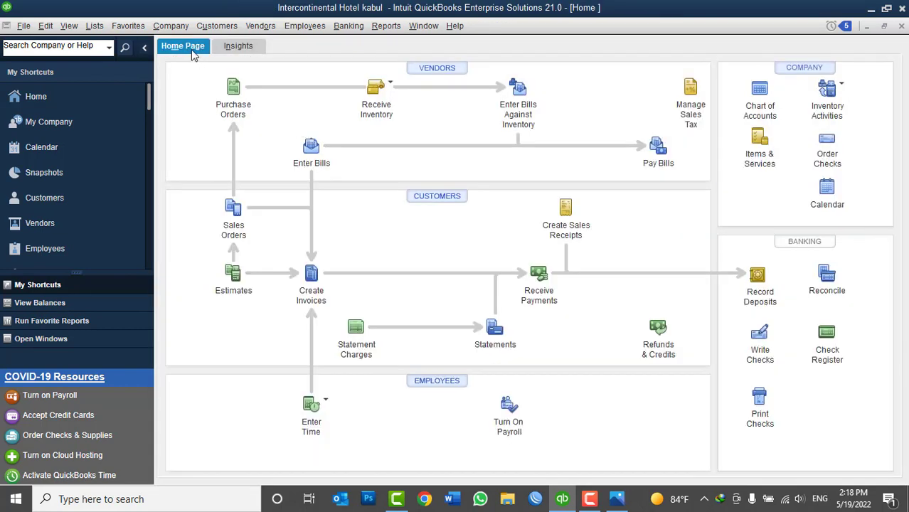
Step: Open Manage Login Settings from Company > Users to show General company preferences
{"action": "left_click", "coordinate": [171, 25]}
{"action": "mouse_move", "coordinate": [215, 133]}
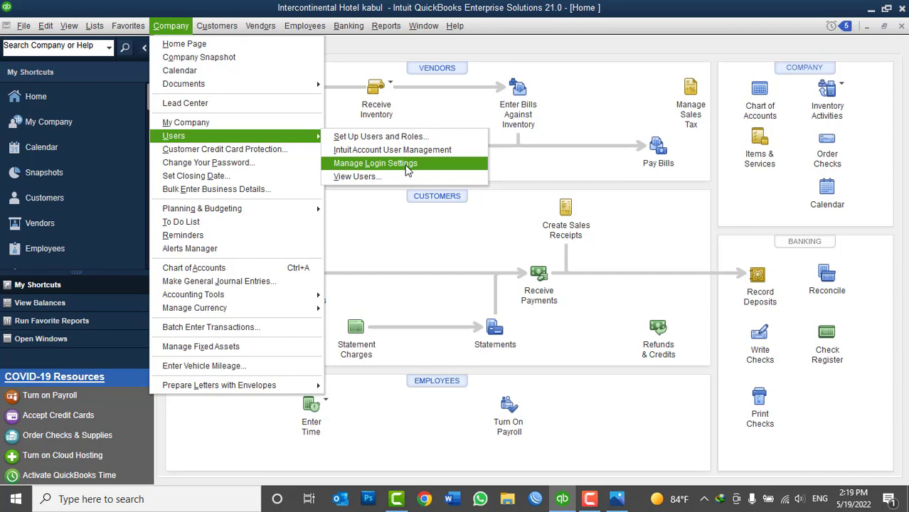
{"action": "left_click", "coordinate": [408, 164]}
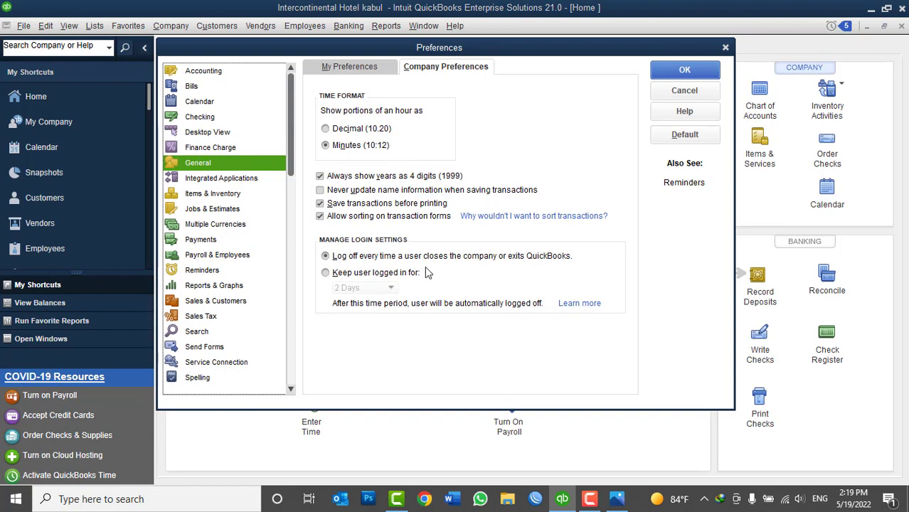
Step: Preview the keep-logged-in durations, revert to Log off every time, and cancel Preferences
{"action": "left_click", "coordinate": [375, 276]}
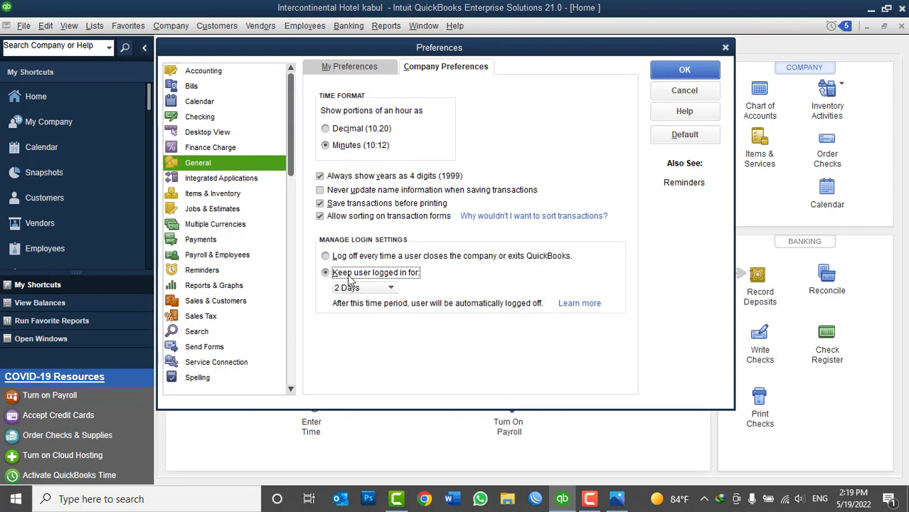
{"action": "left_click", "coordinate": [384, 290]}
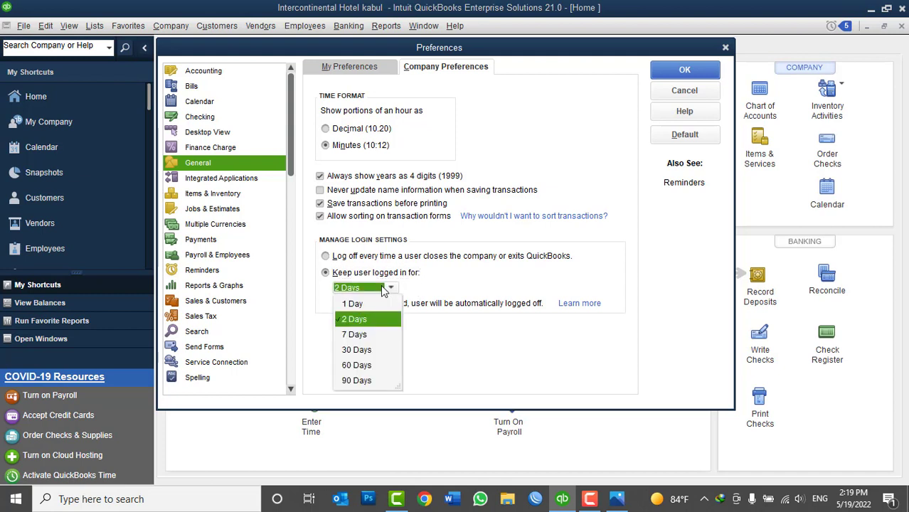
{"action": "left_click", "coordinate": [436, 278]}
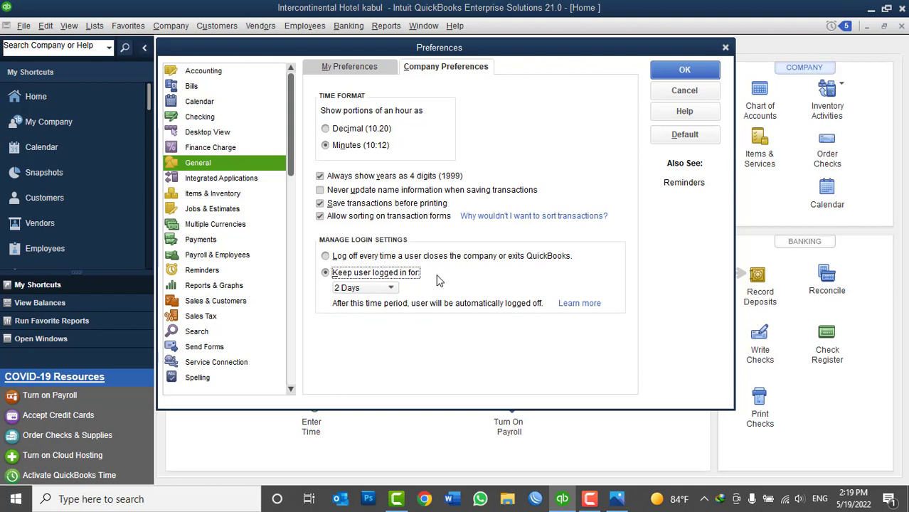
{"action": "left_click", "coordinate": [335, 257]}
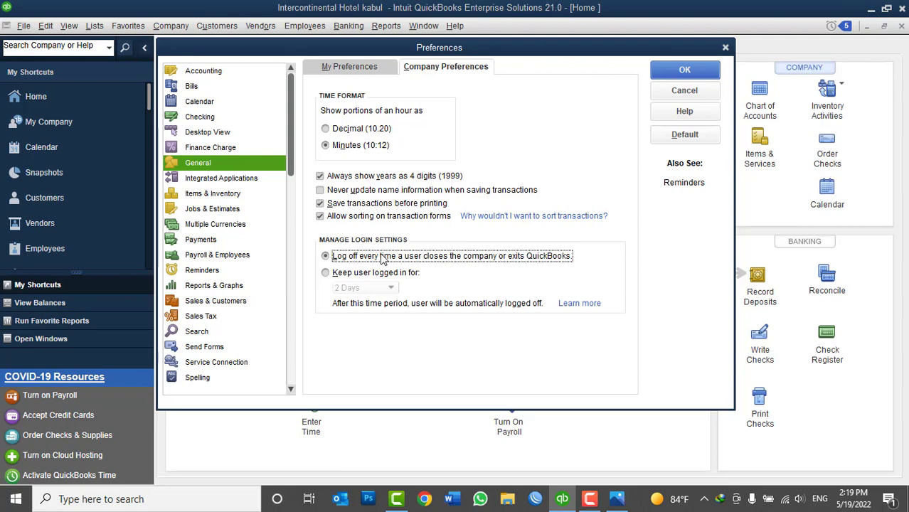
{"action": "left_click", "coordinate": [684, 90]}
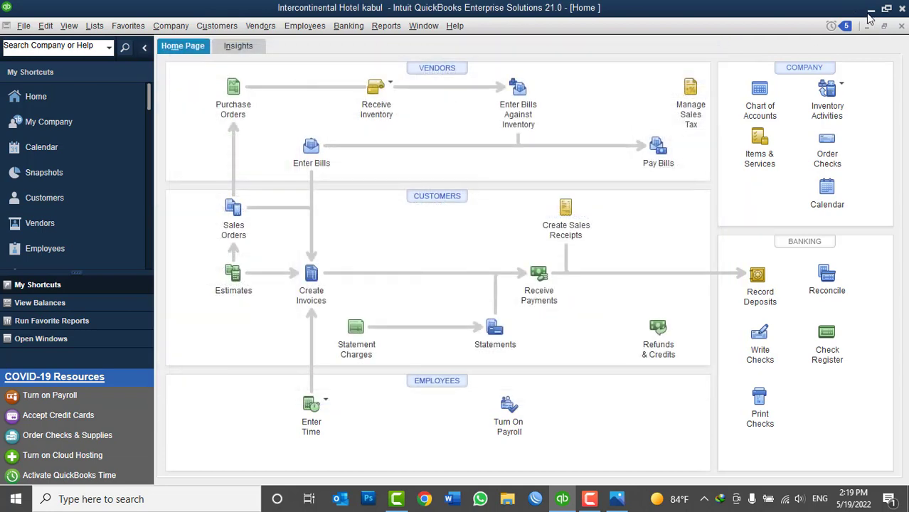
Step: Minimize QuickBooks and refresh the Windows desktop
{"action": "left_click", "coordinate": [869, 10]}
{"action": "right_click", "coordinate": [532, 111]}
{"action": "left_click", "coordinate": [560, 152]}
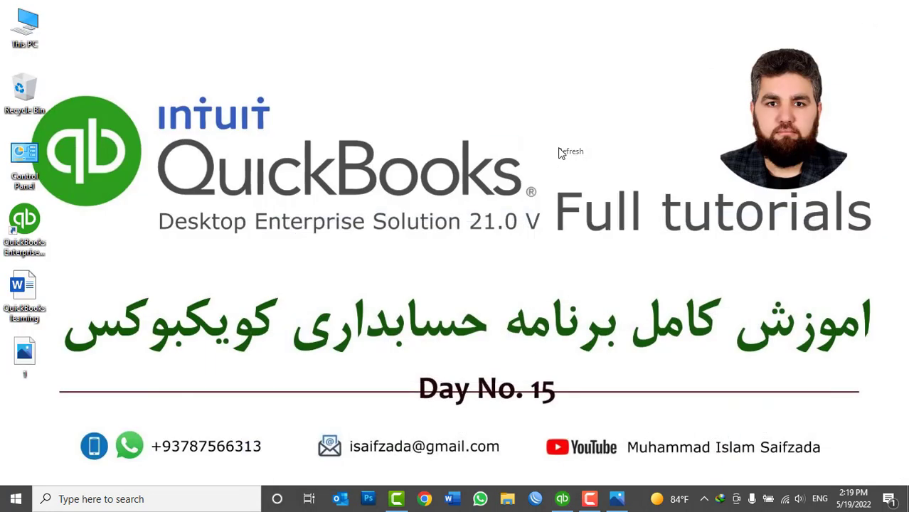